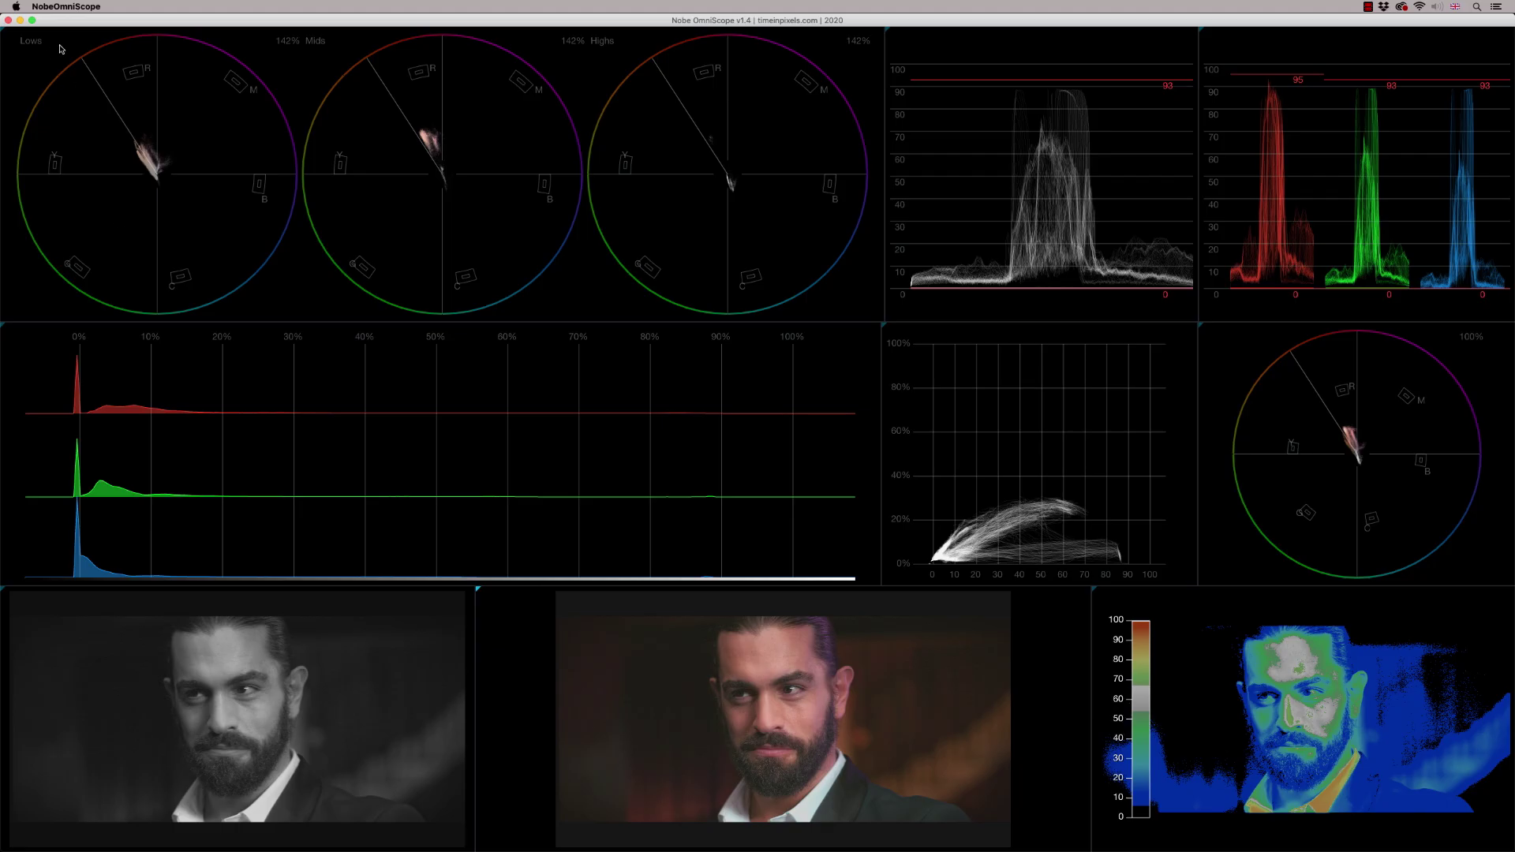
Step: Look through the Connect menu's list of input sources, then dismiss it
mouse_move(26, 37)
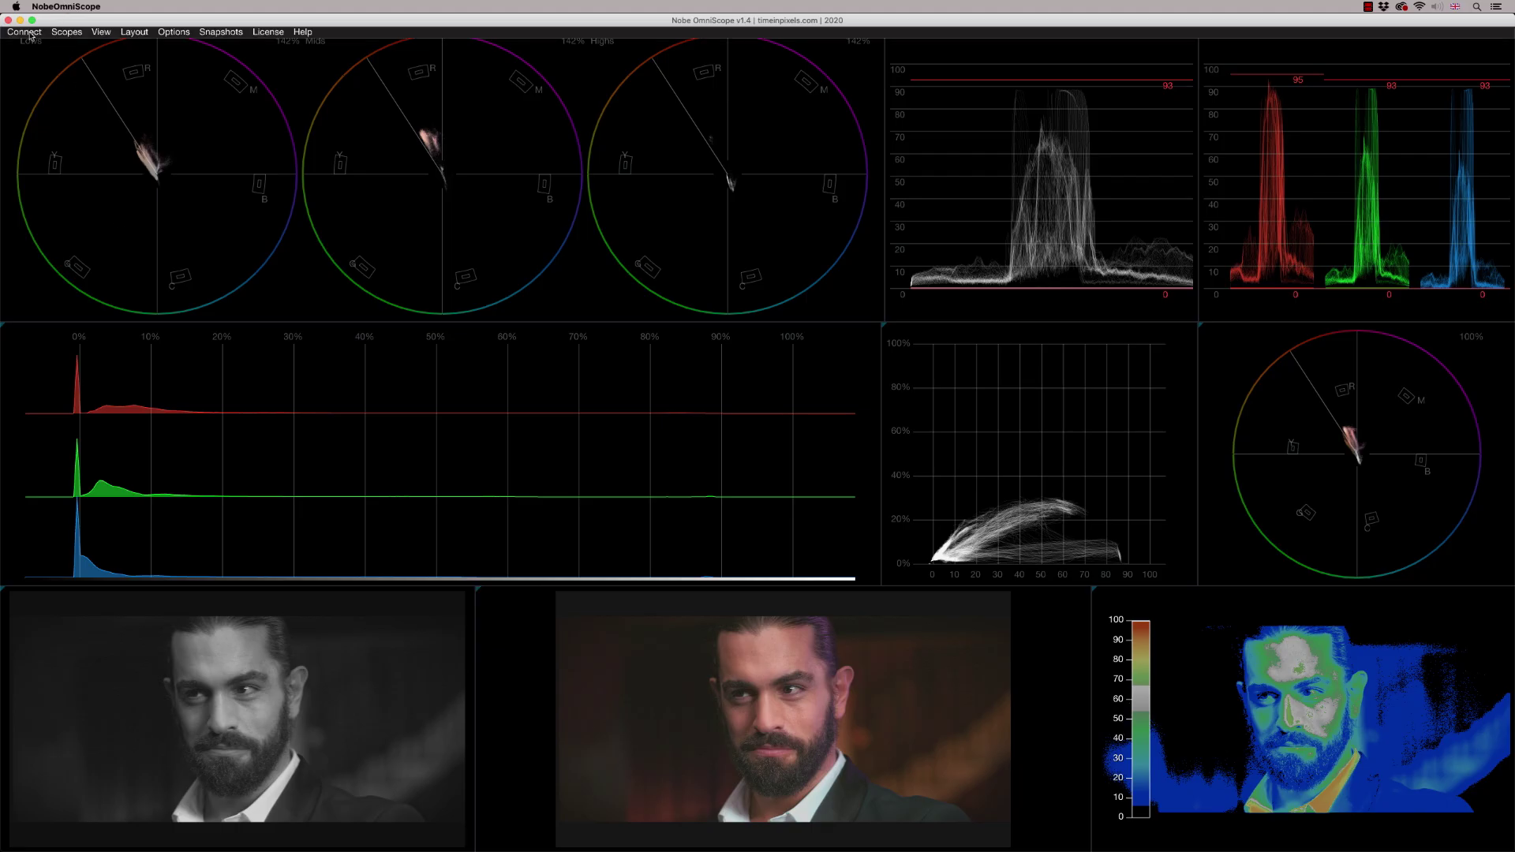
click(32, 35)
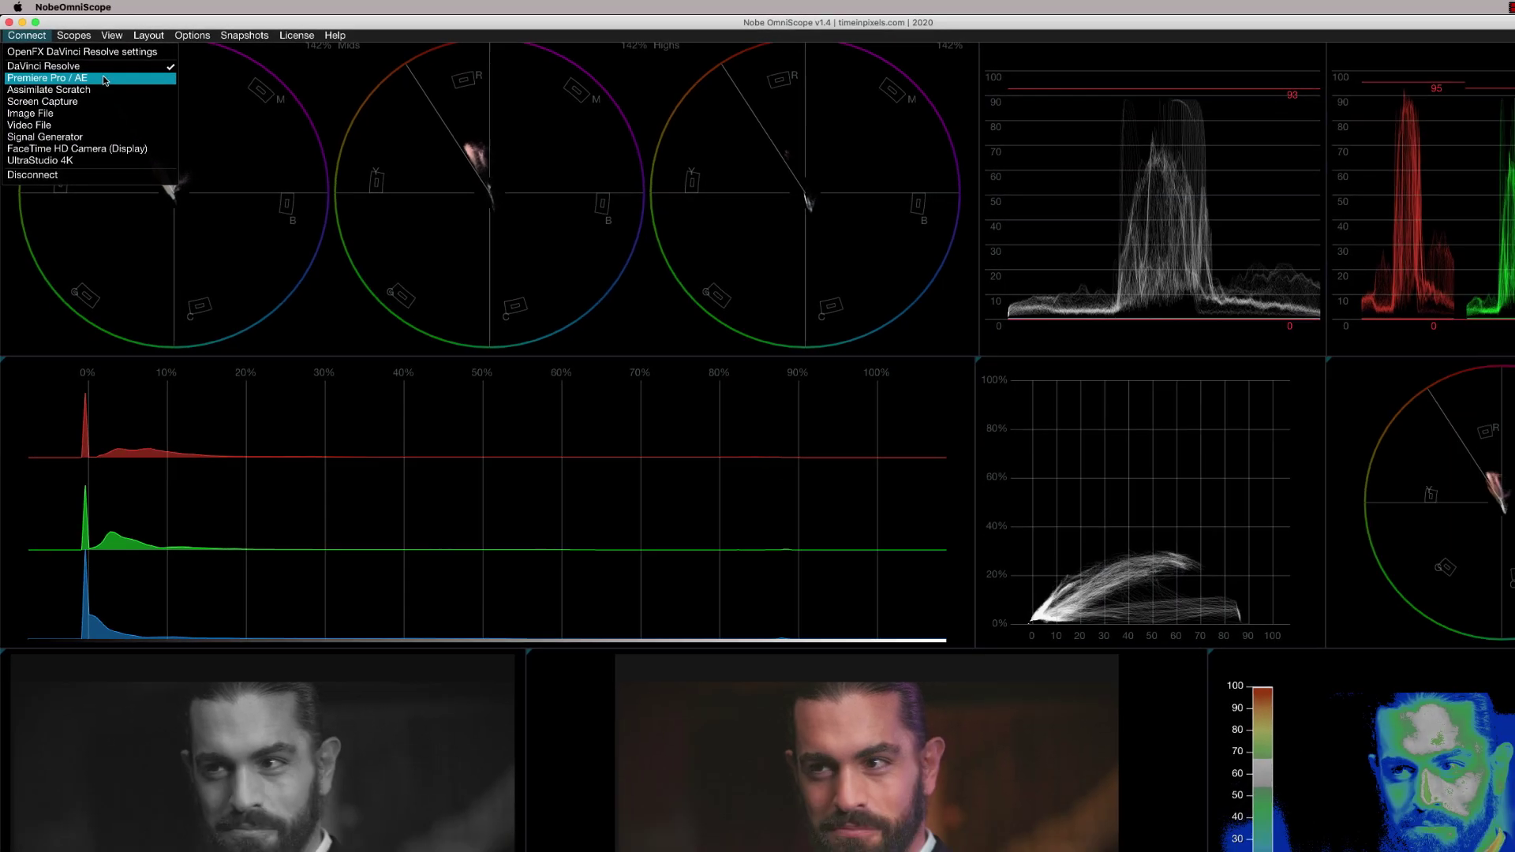
click(894, 771)
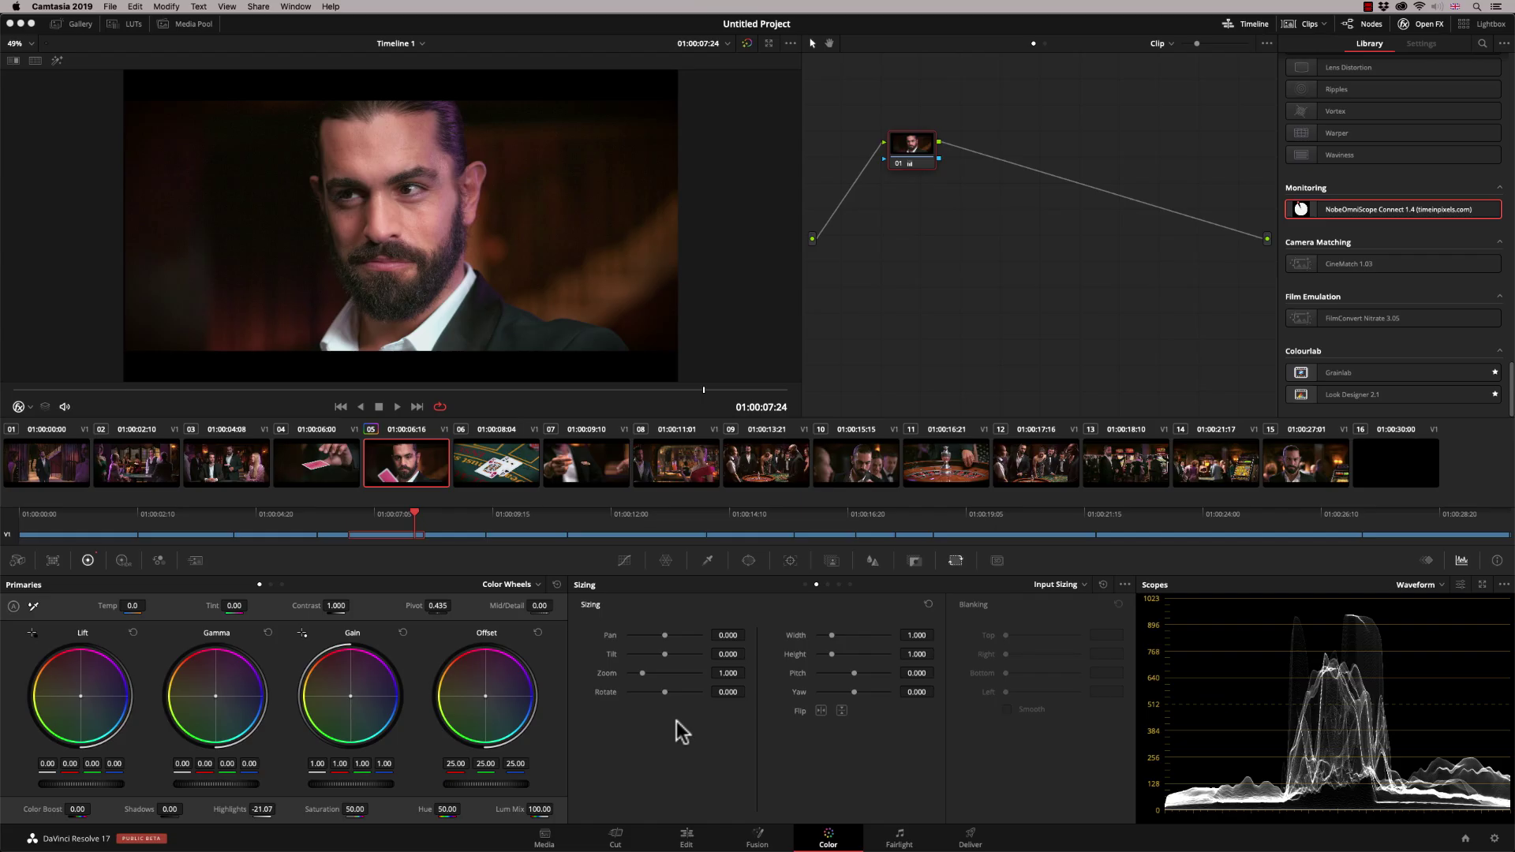
Step: On the Edit page, add an Adjustment Clip on V2 and apply NobeOmniScope Connect from Open FX
click(674, 726)
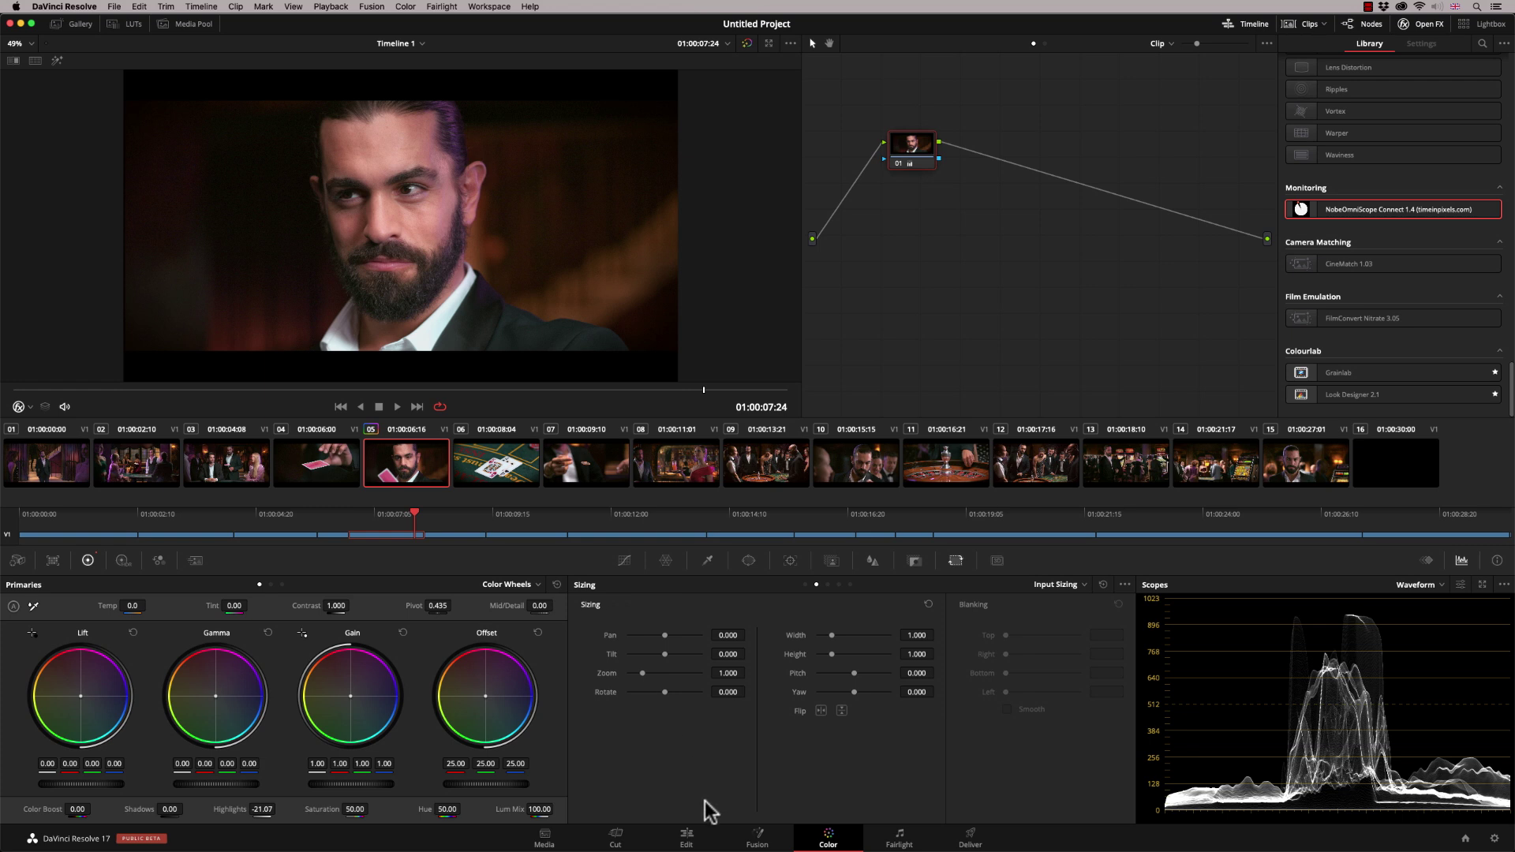
click(686, 838)
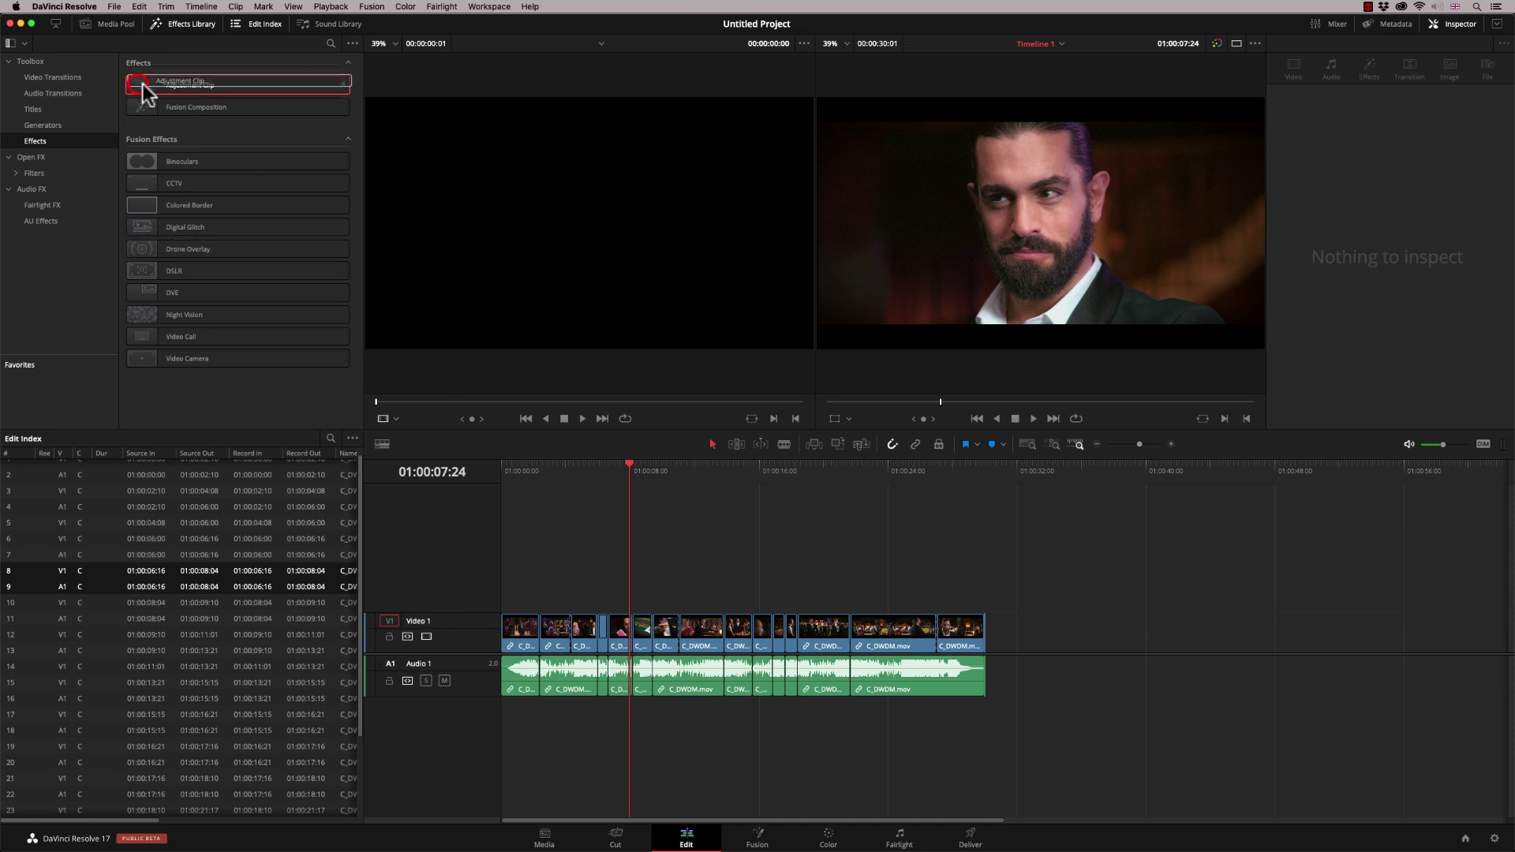
drag(153, 84, 983, 616)
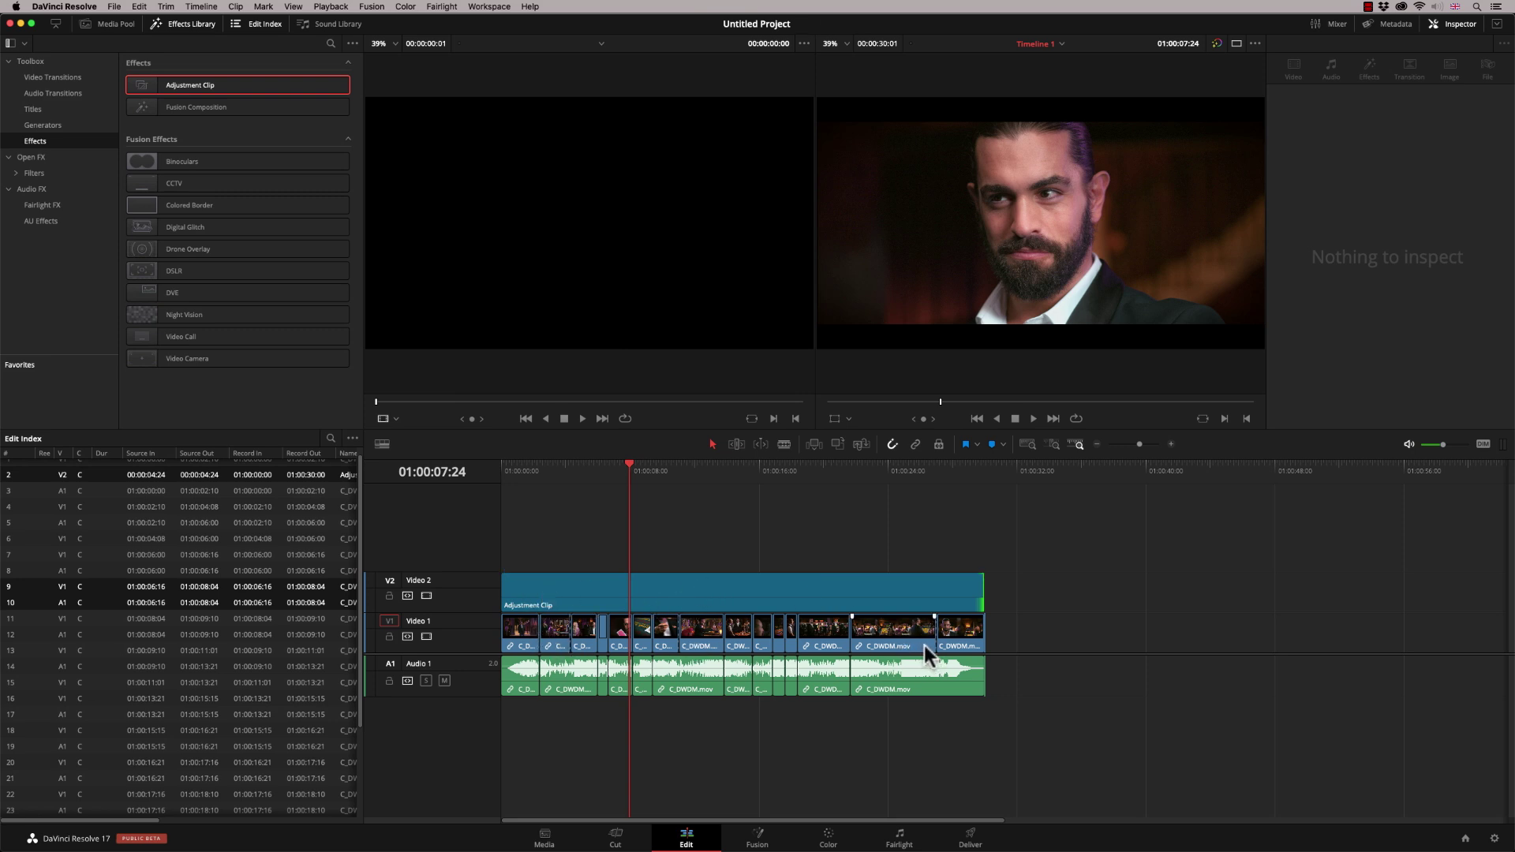
click(34, 173)
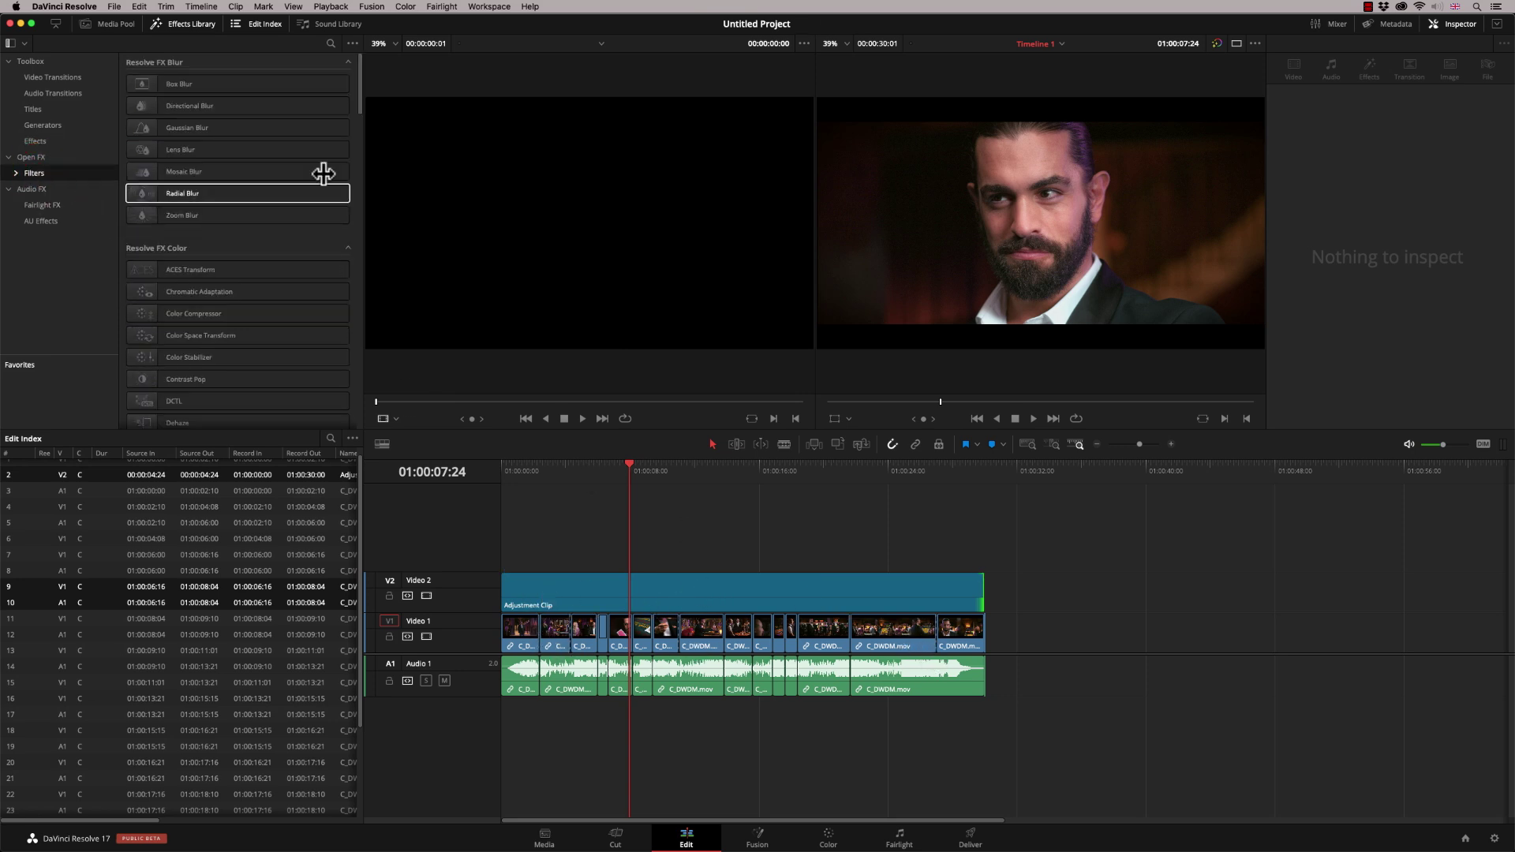
drag(360, 92, 347, 410)
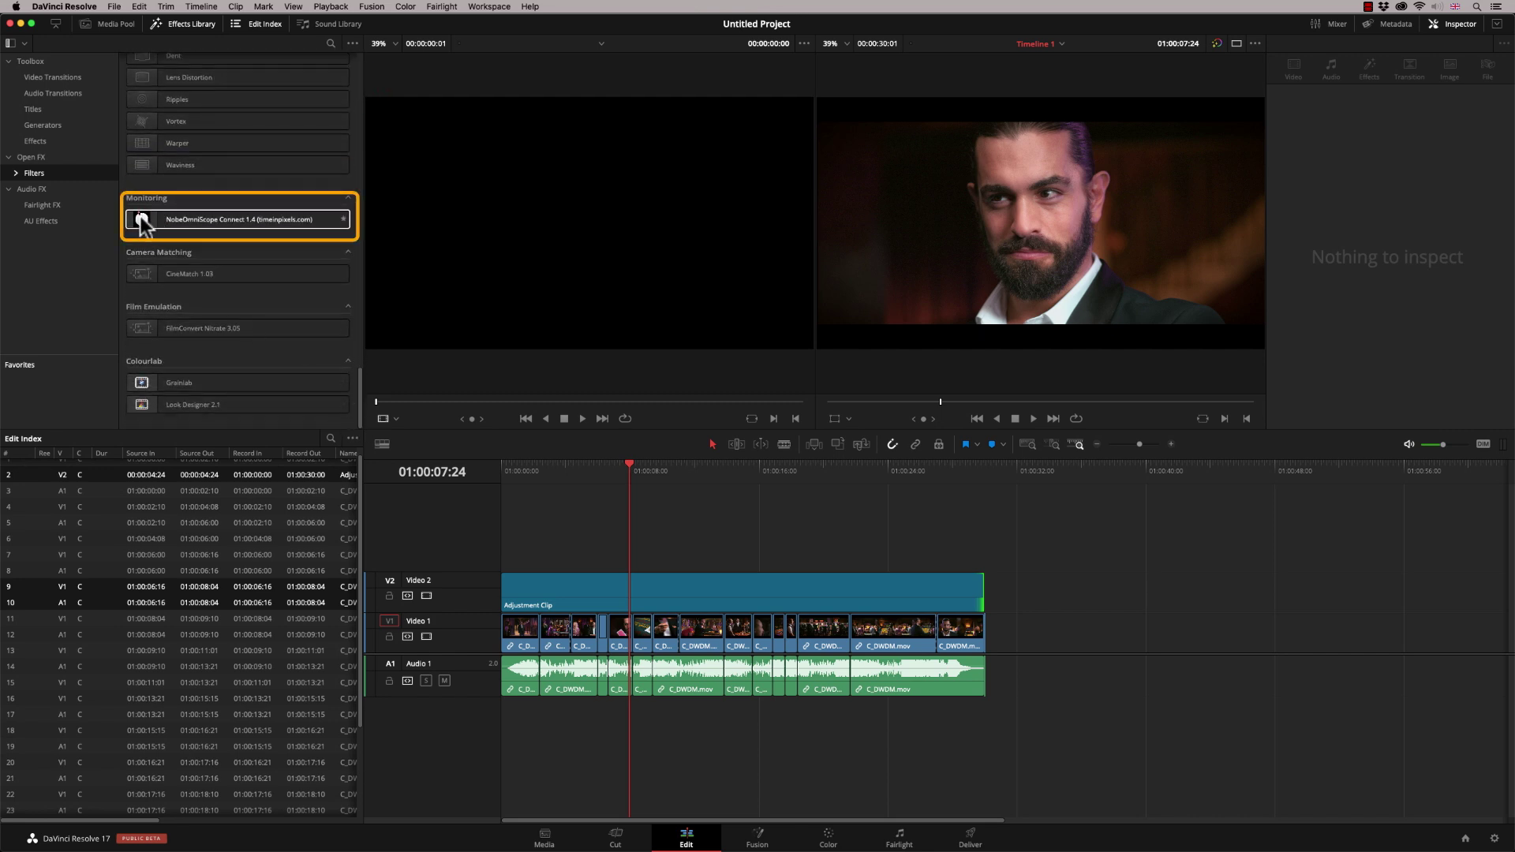
mouse_move(140, 216)
mouse_down()
mouse_move(611, 467)
mouse_move(701, 590)
mouse_up()
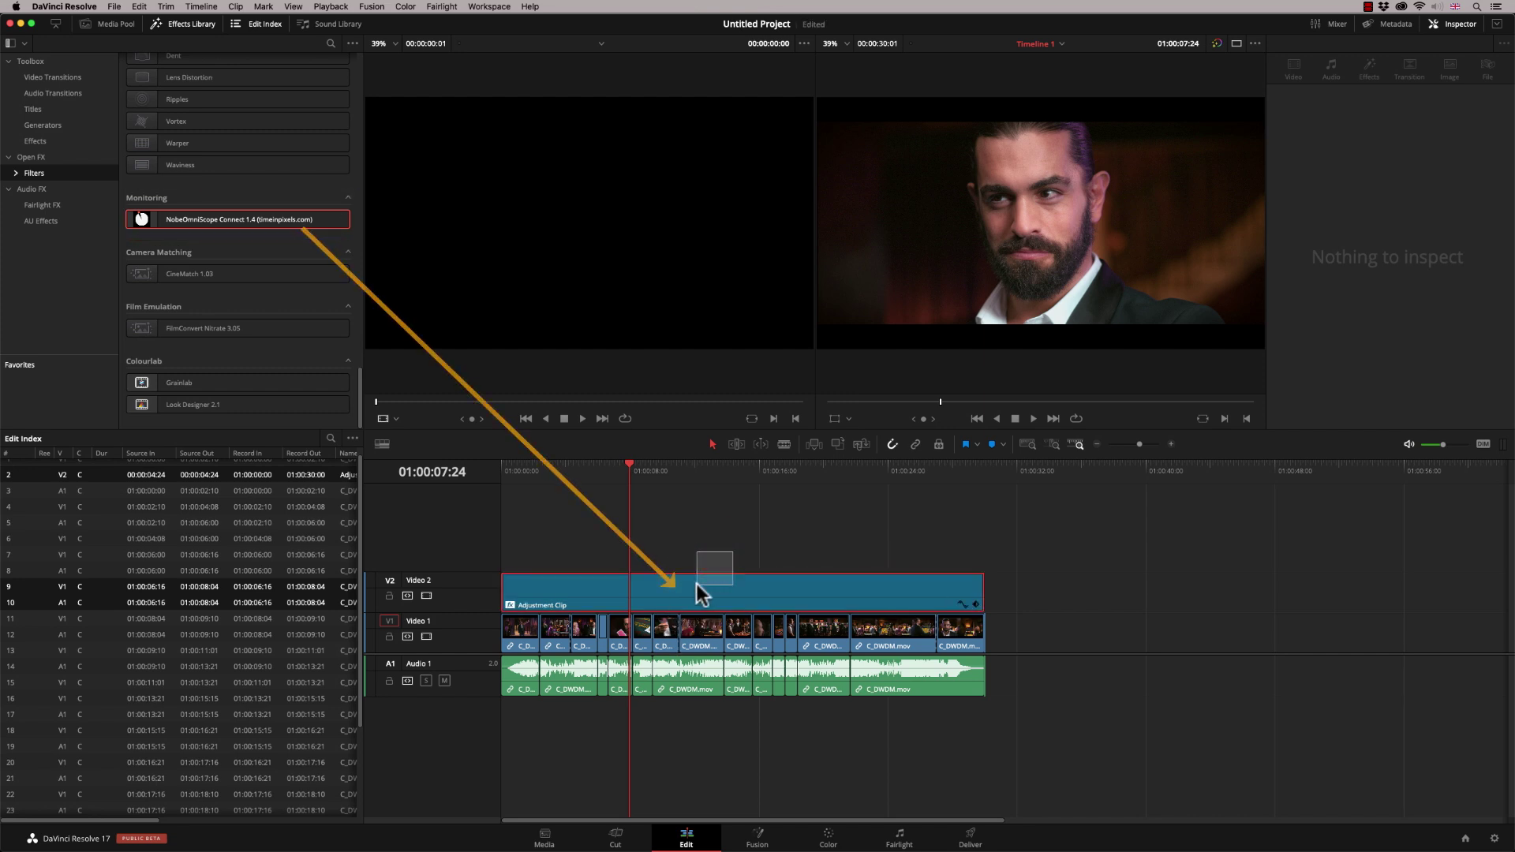
Step: Open the clip's OmniScope display, then delete the Adjustment Clip from V2
click(695, 596)
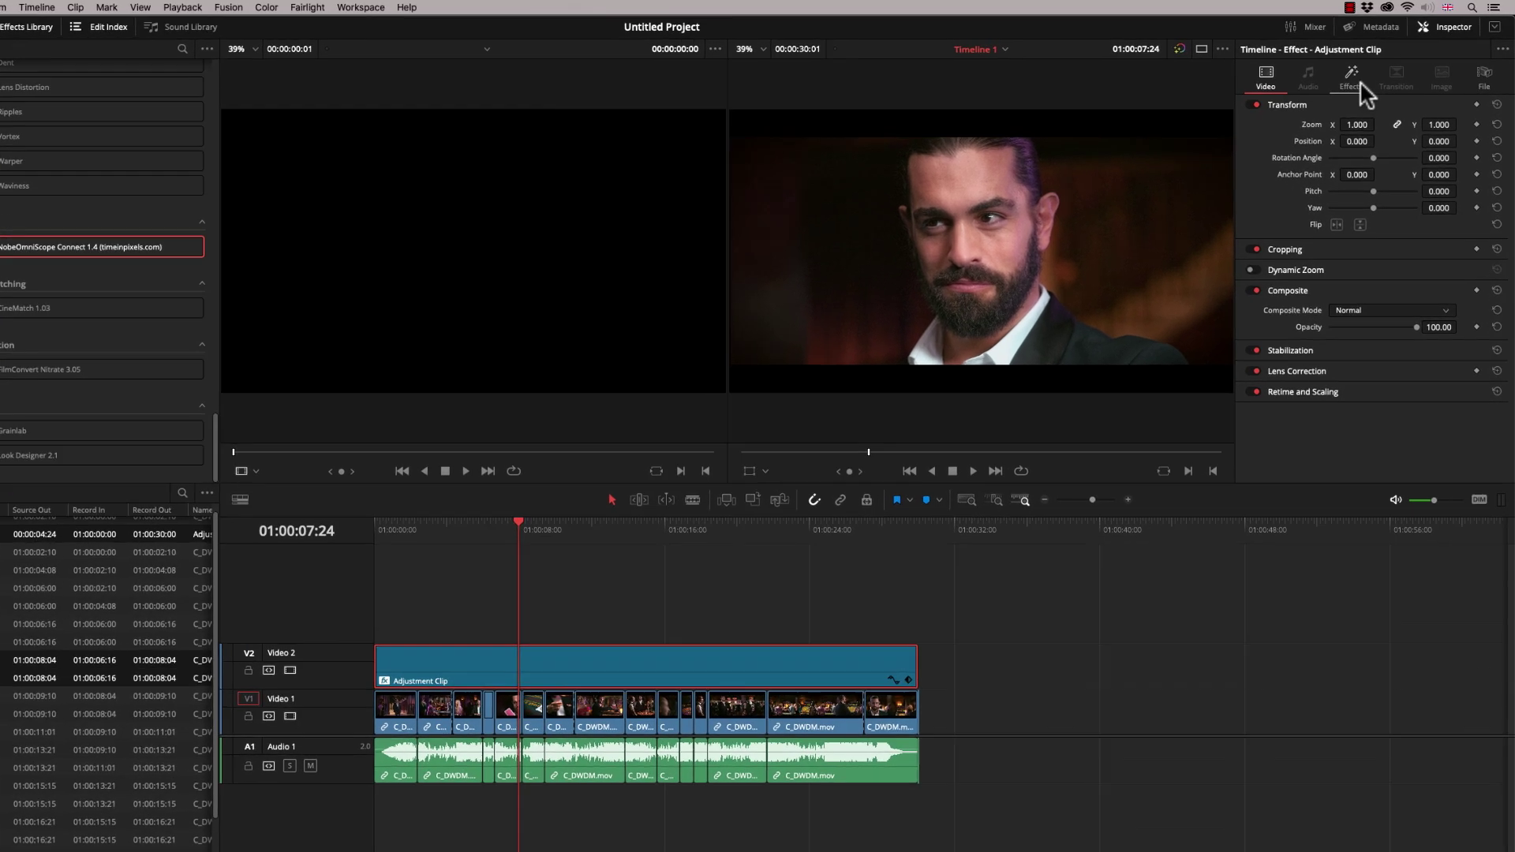
click(1369, 69)
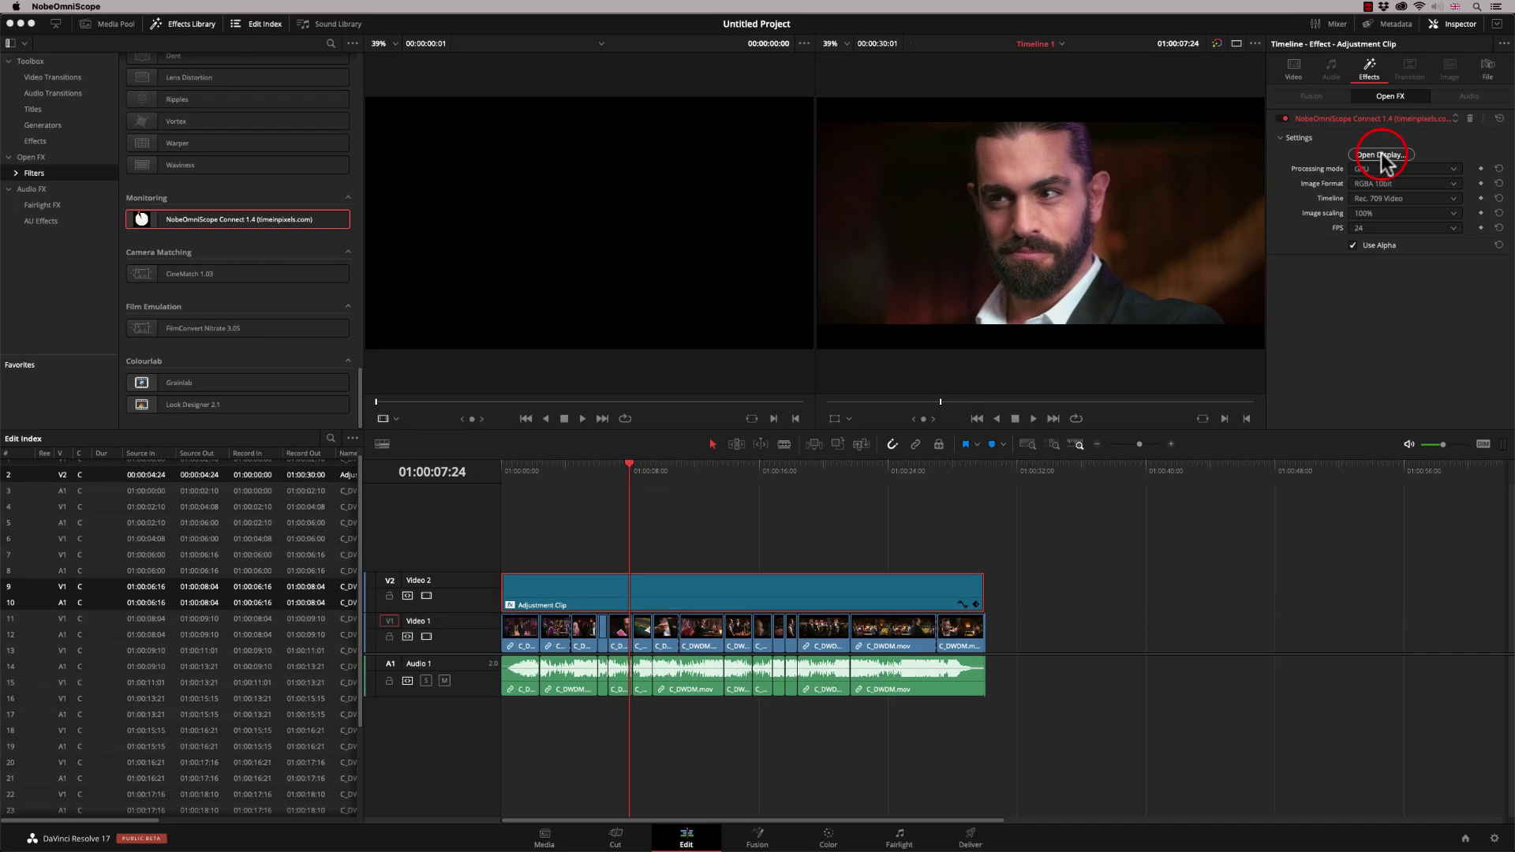
click(1336, 207)
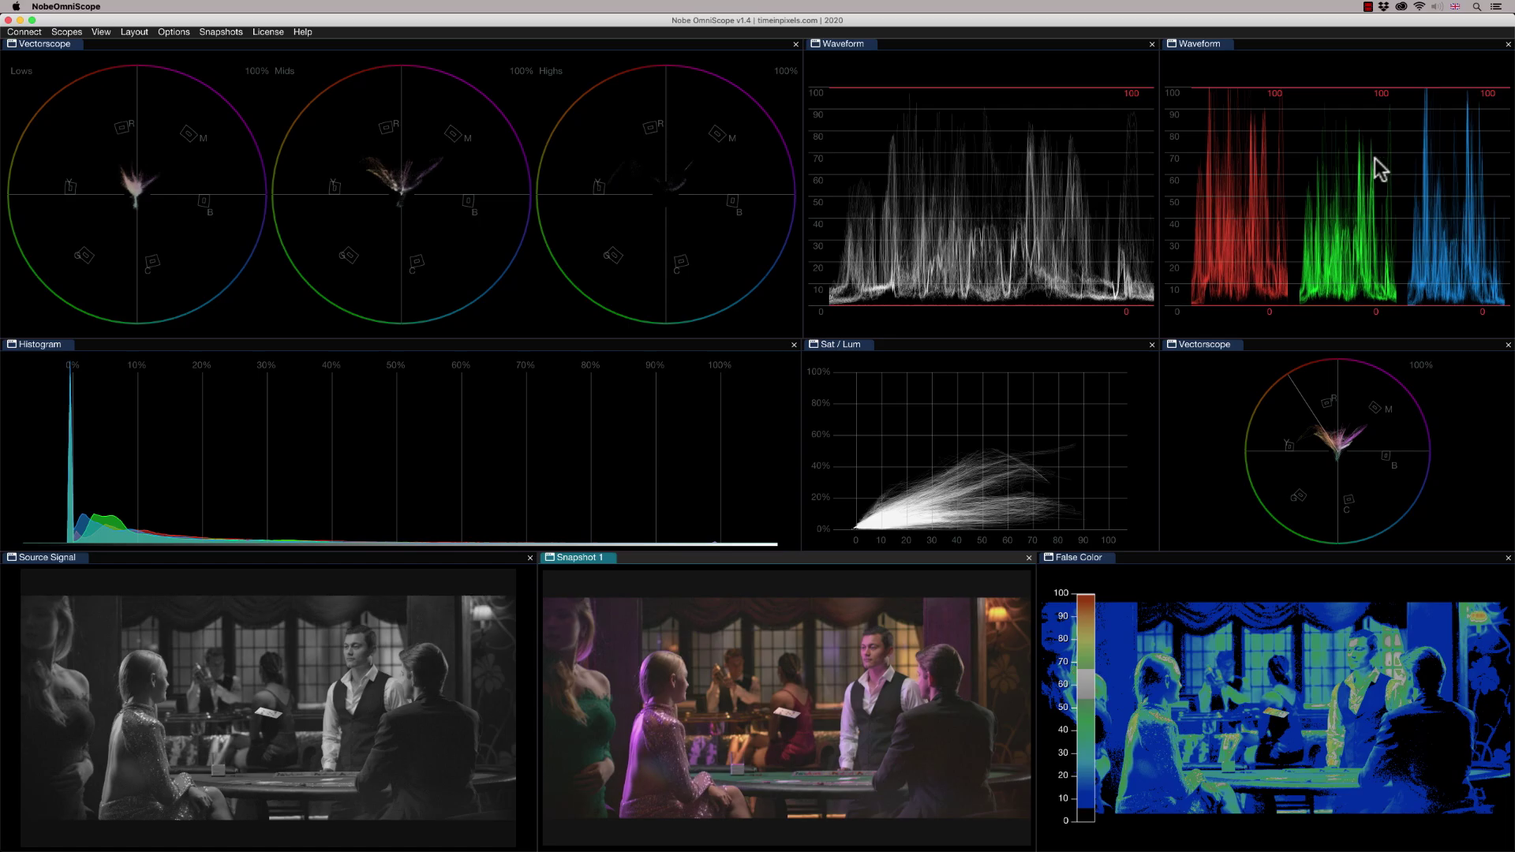
click(20, 19)
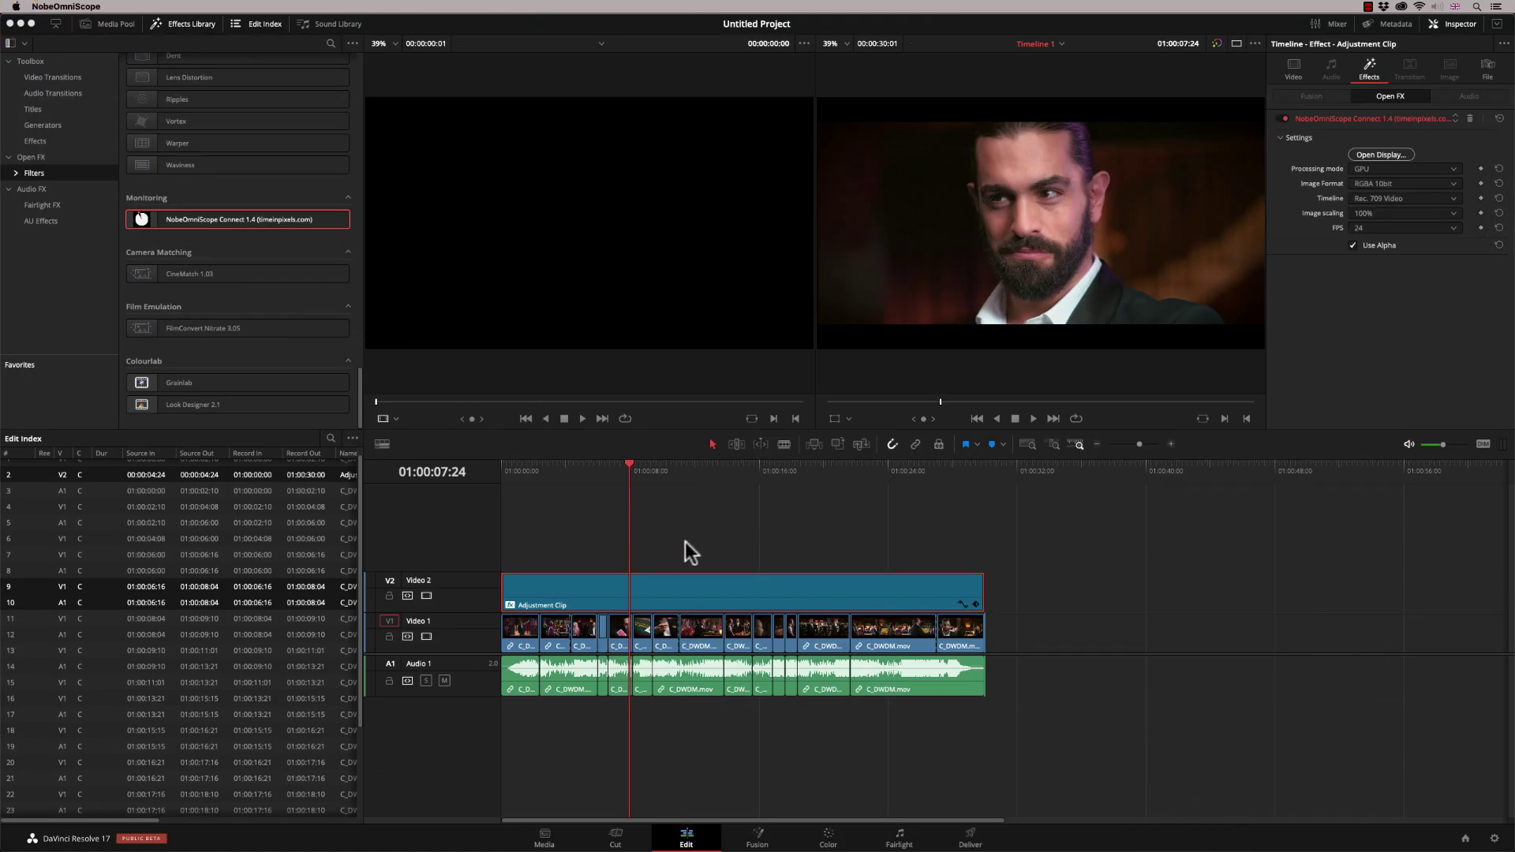
click(663, 583)
key(BackSpace)
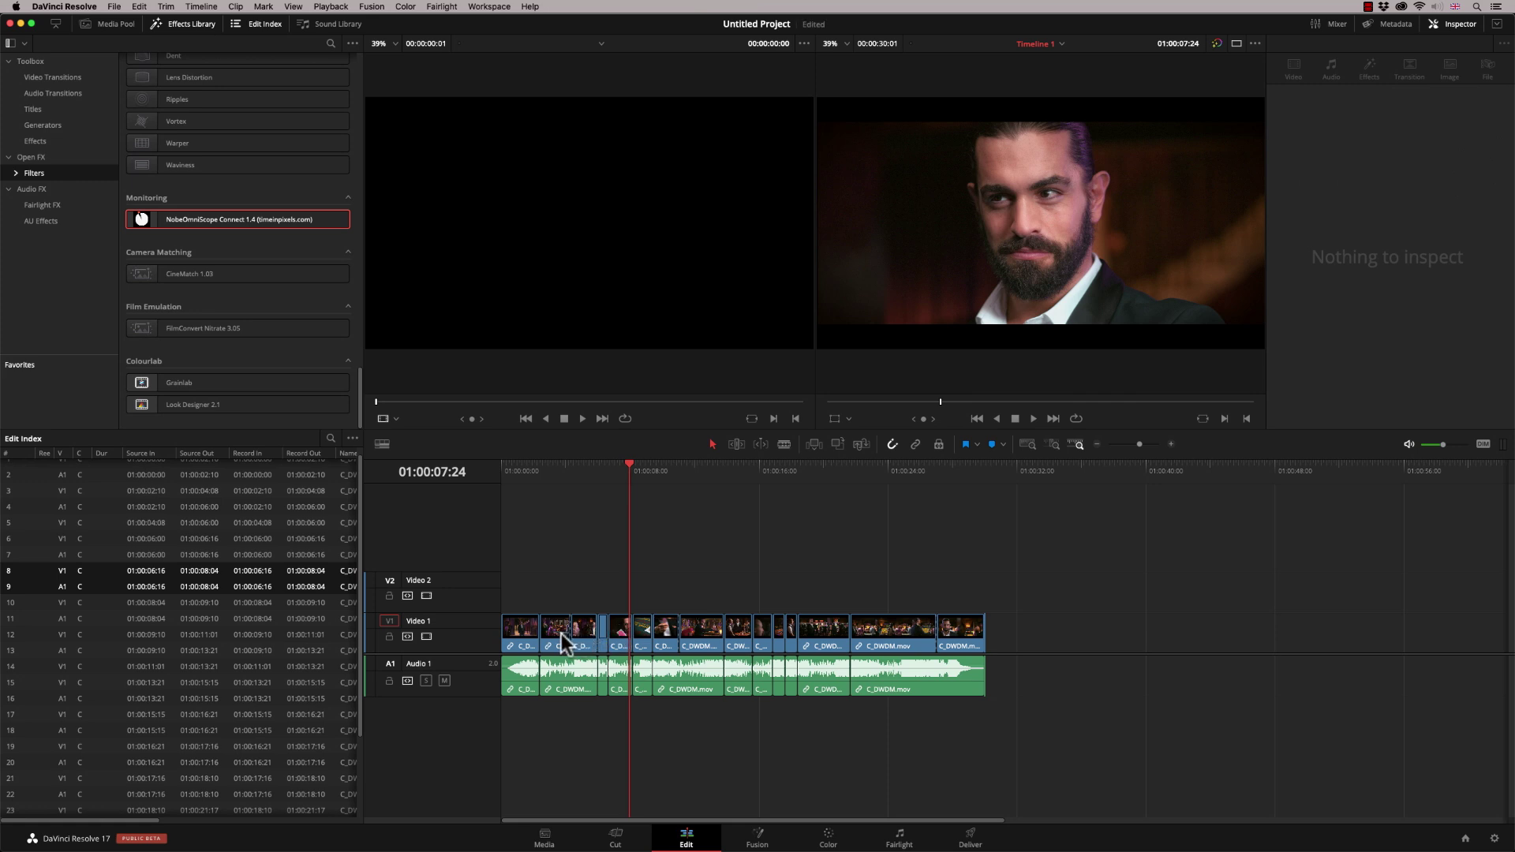
Step: Switch the Color page node editor to Timeline and delete the existing node
click(829, 843)
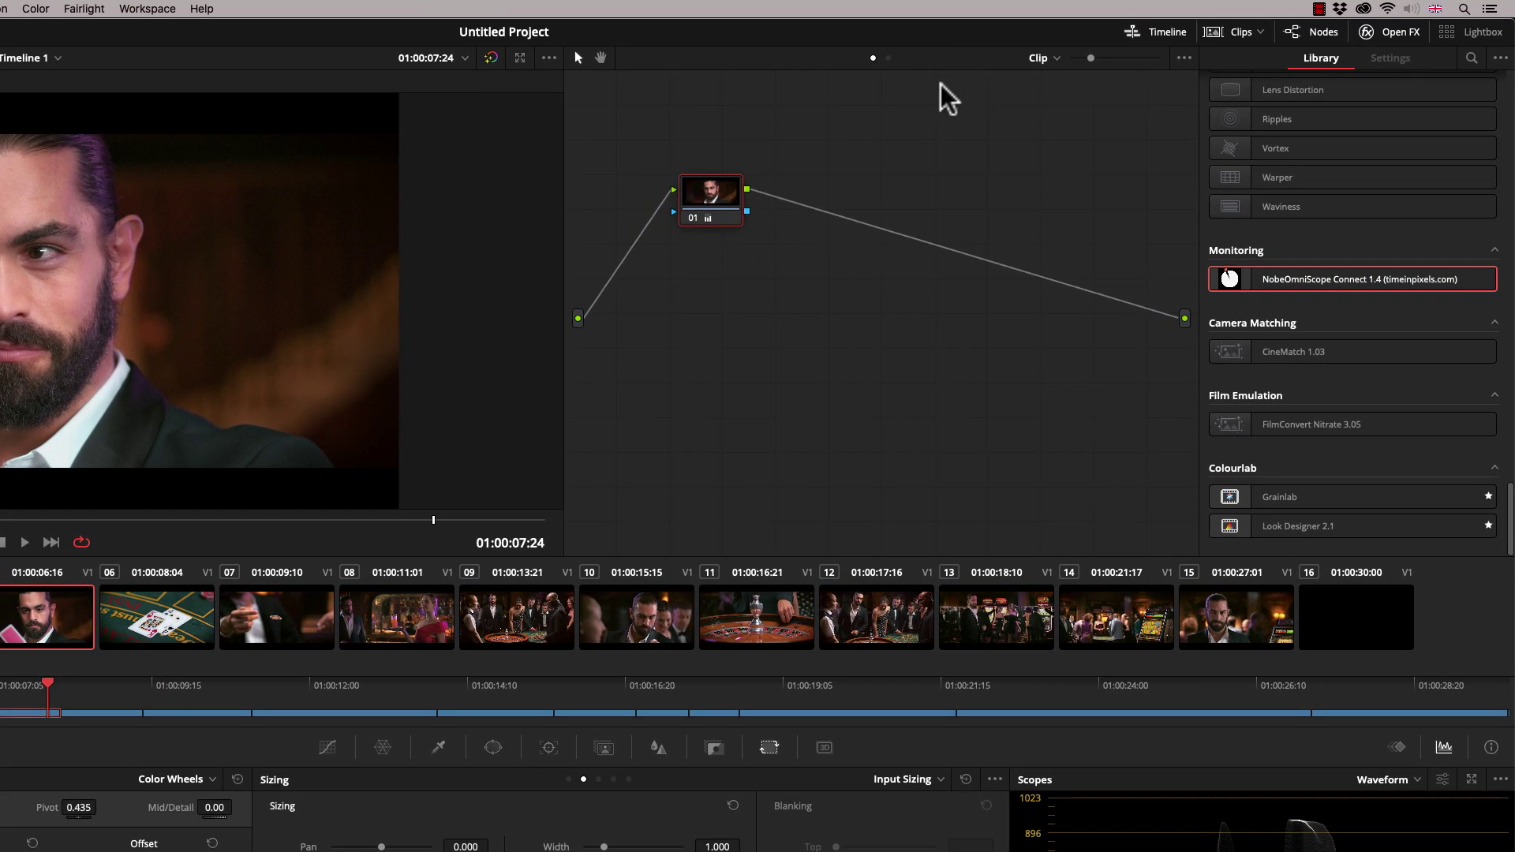
click(1053, 58)
click(1068, 98)
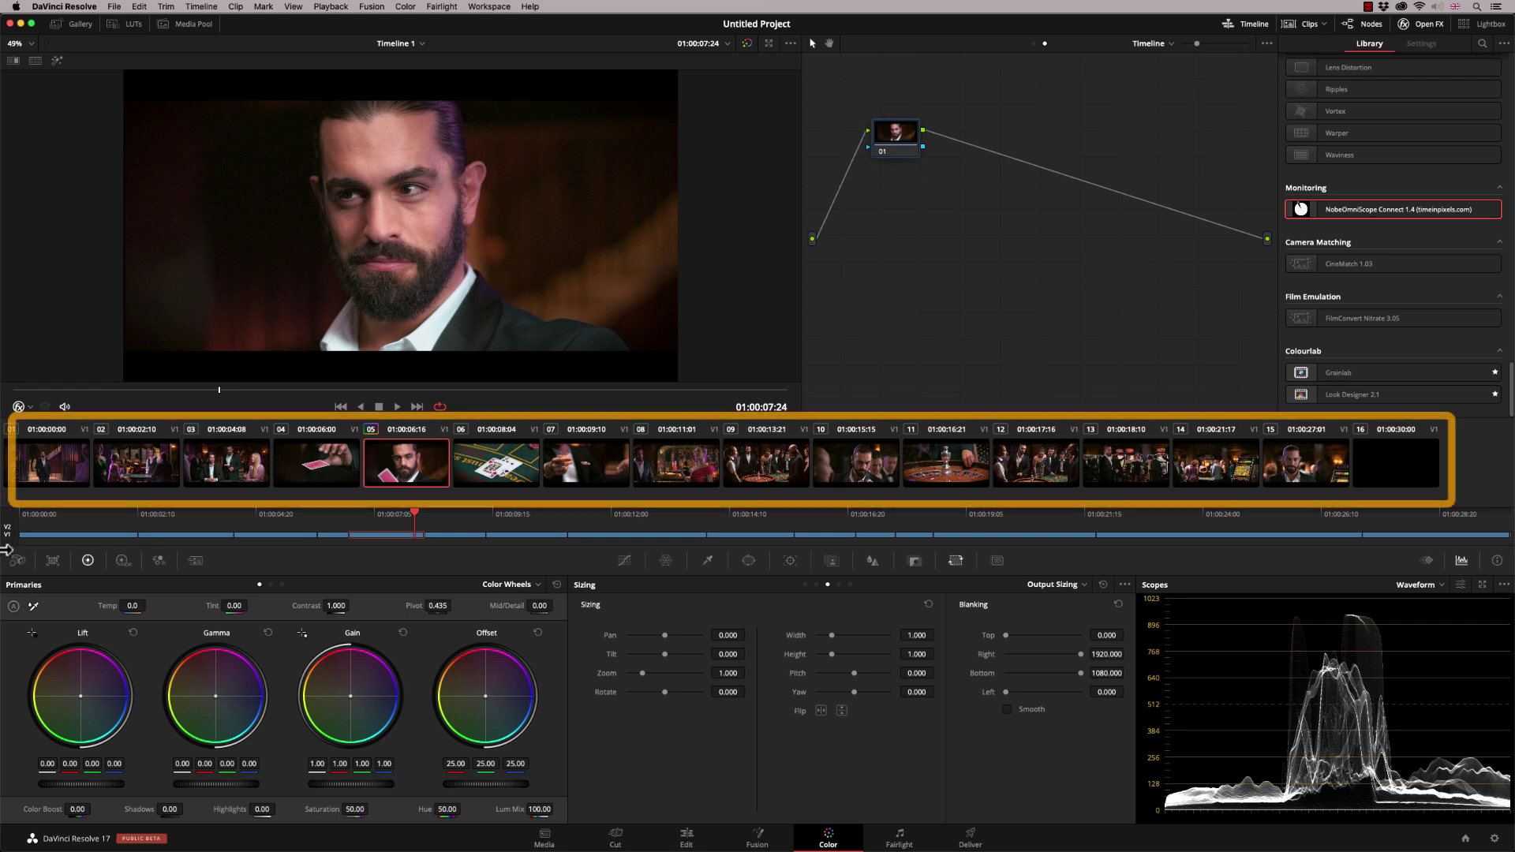
right_click(891, 147)
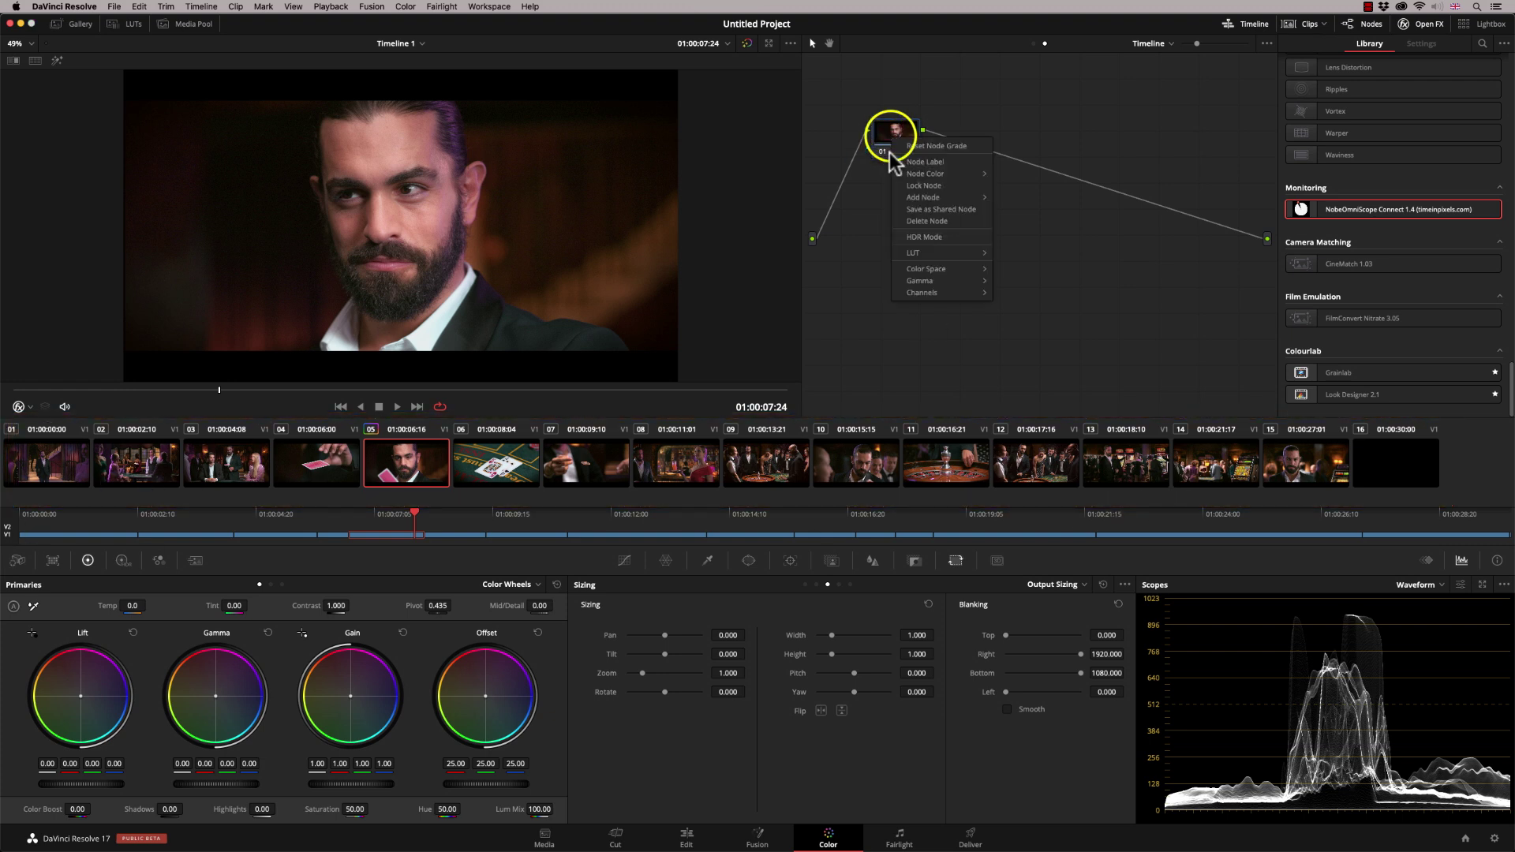
click(917, 219)
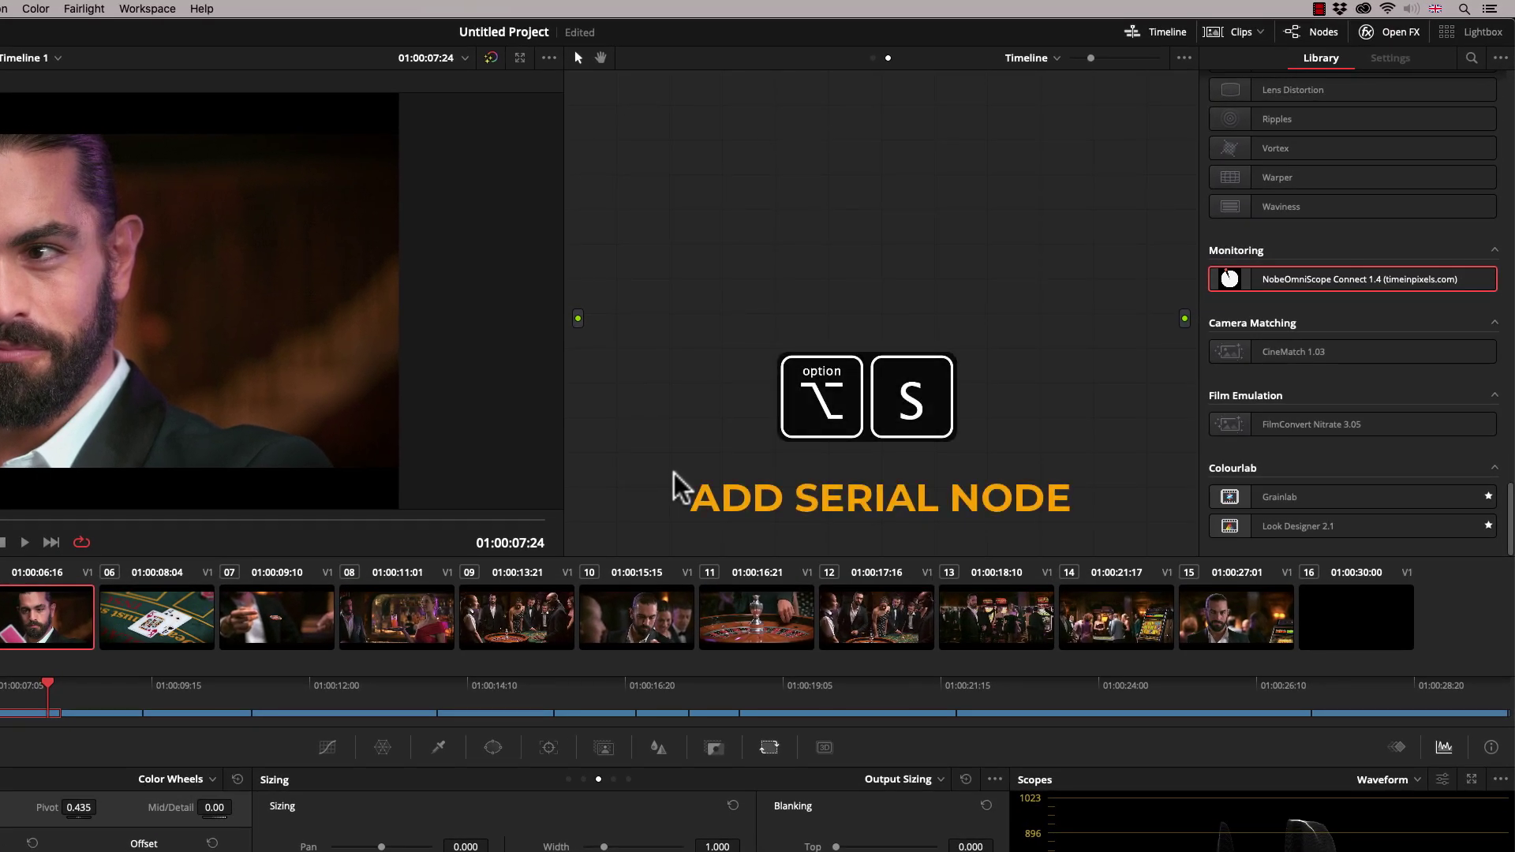
Step: Add a serial node with Option+S, drop NobeOmniScope Connect on it, and open its display
key(alt+s)
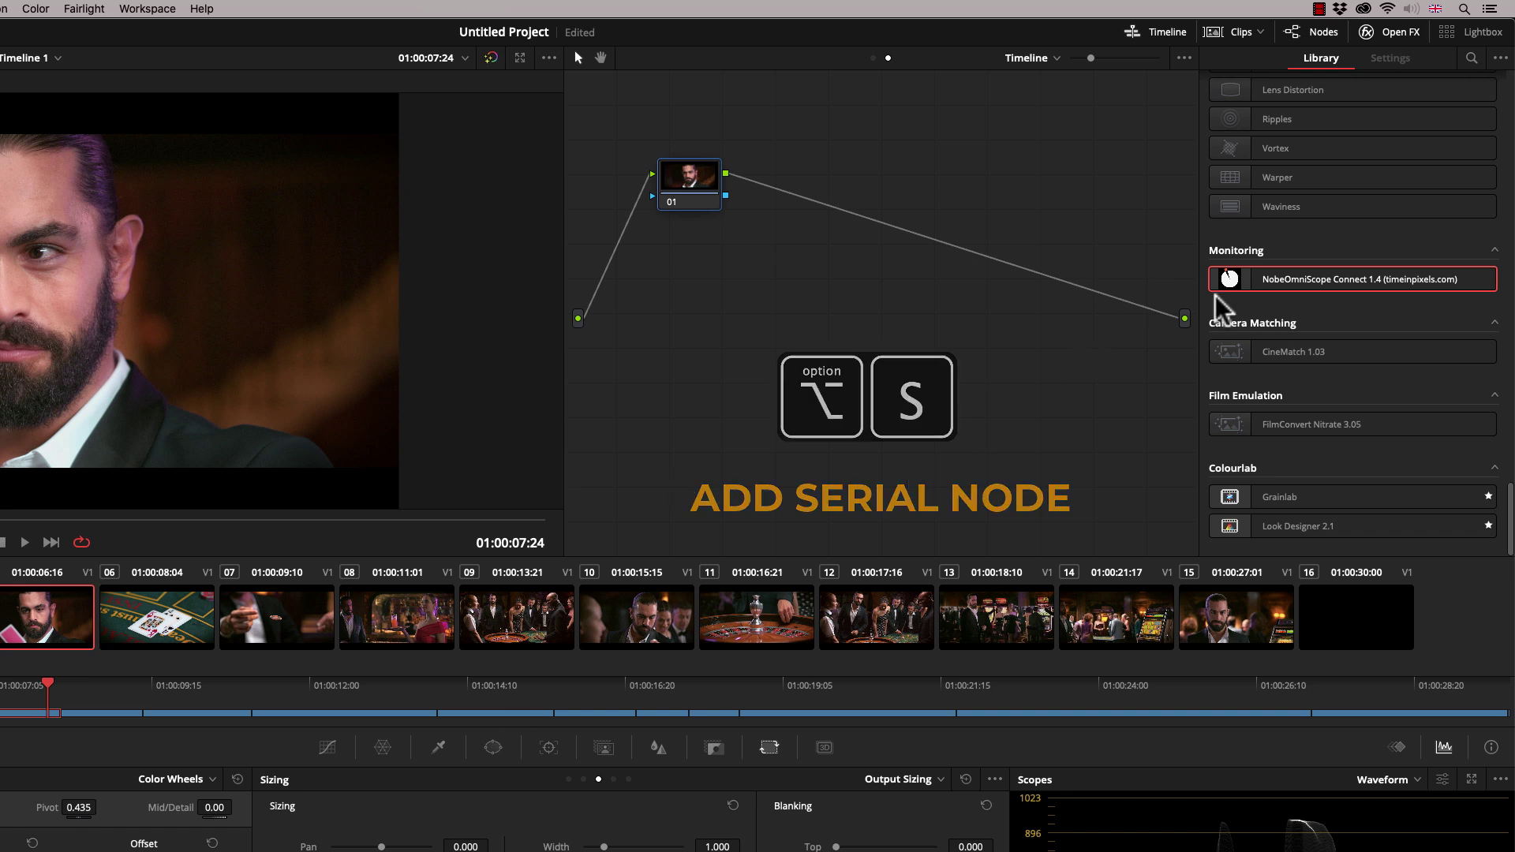
drag(1221, 282, 695, 193)
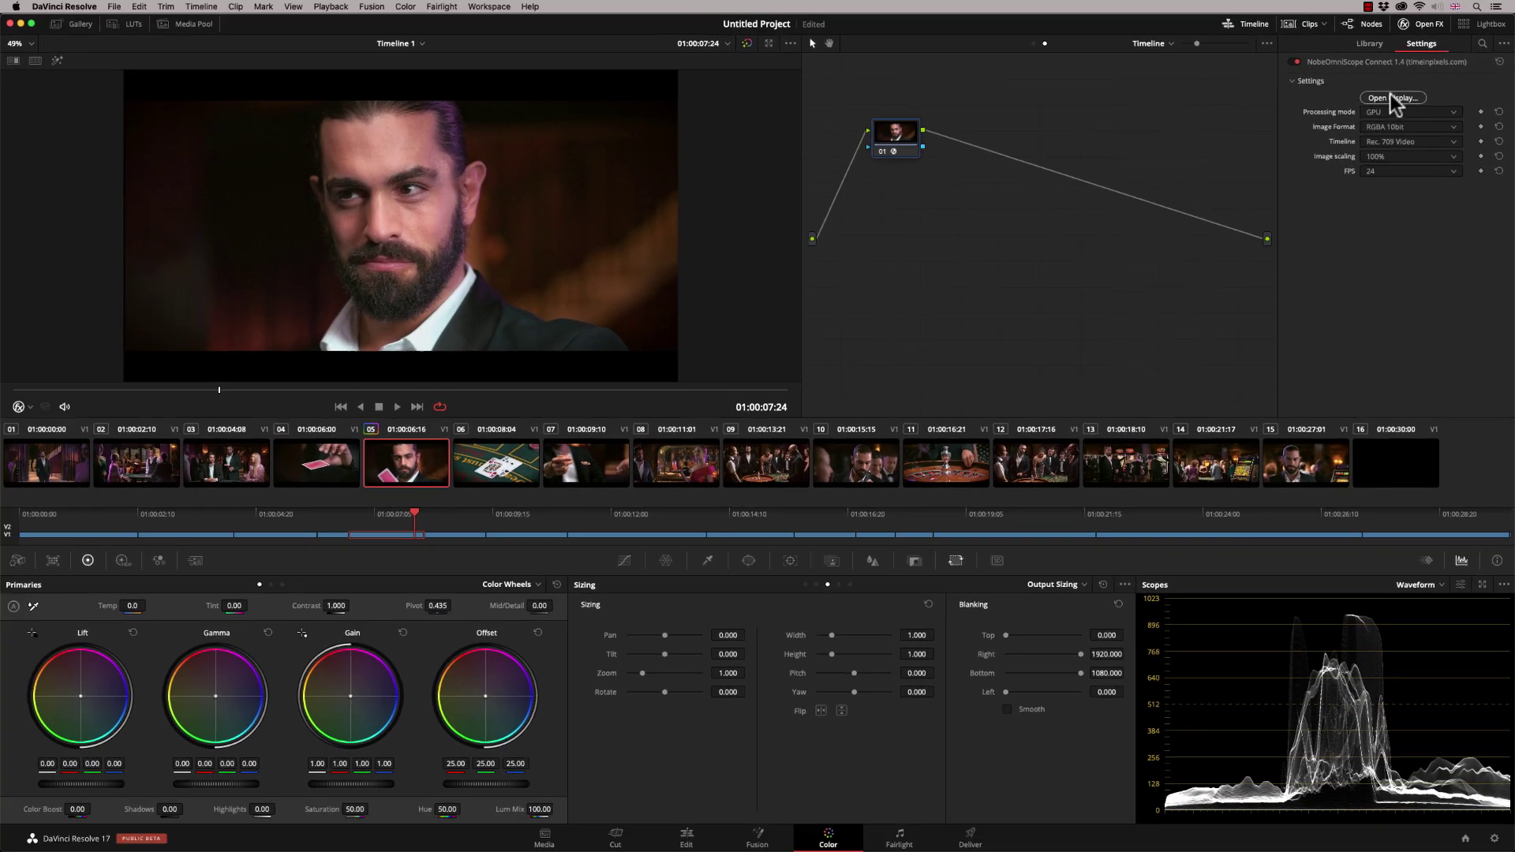
click(1352, 131)
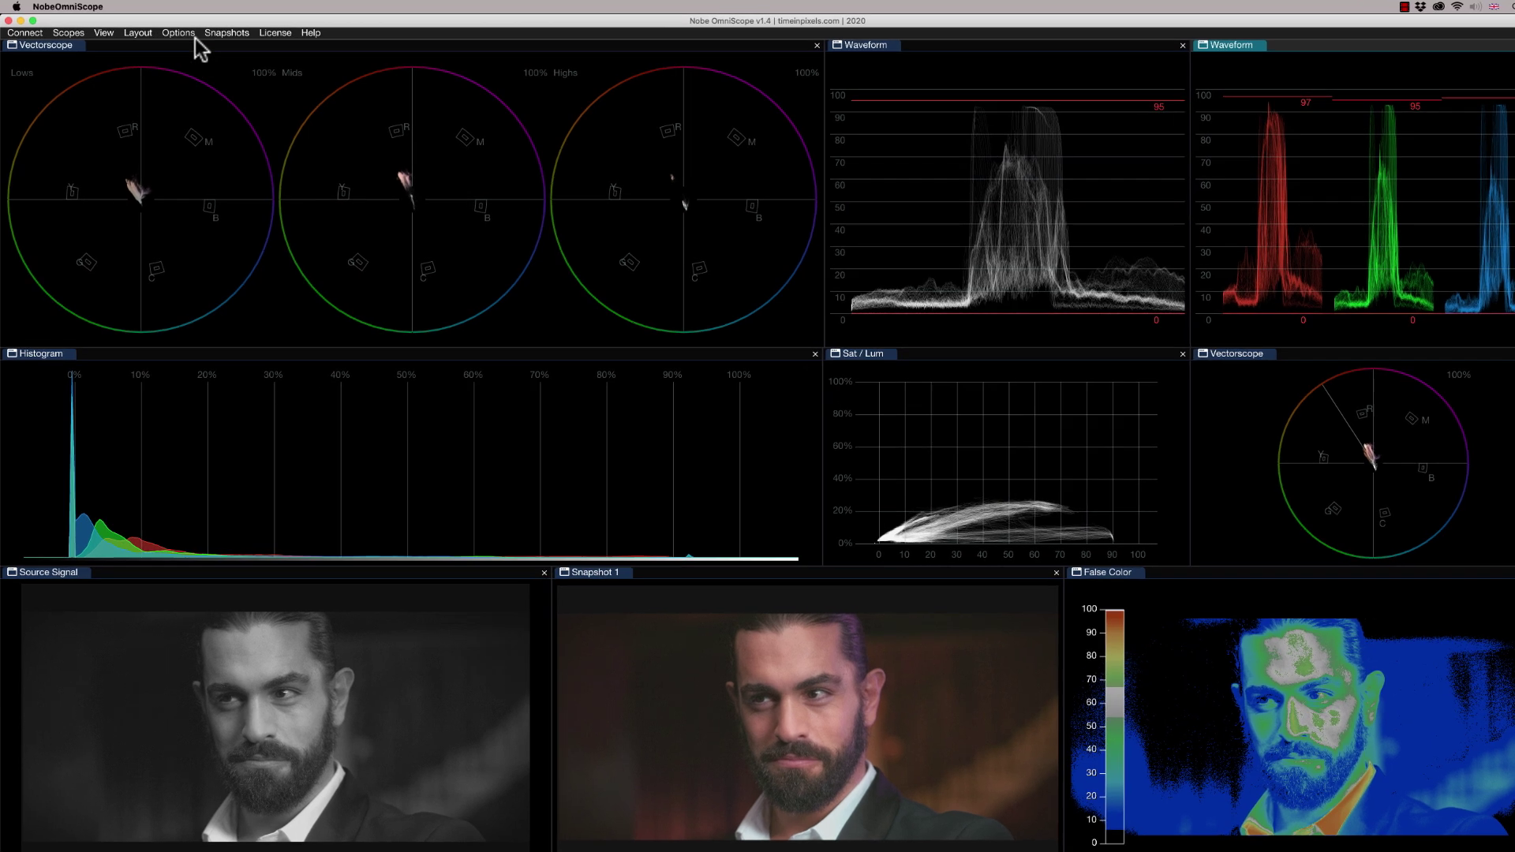
click(174, 31)
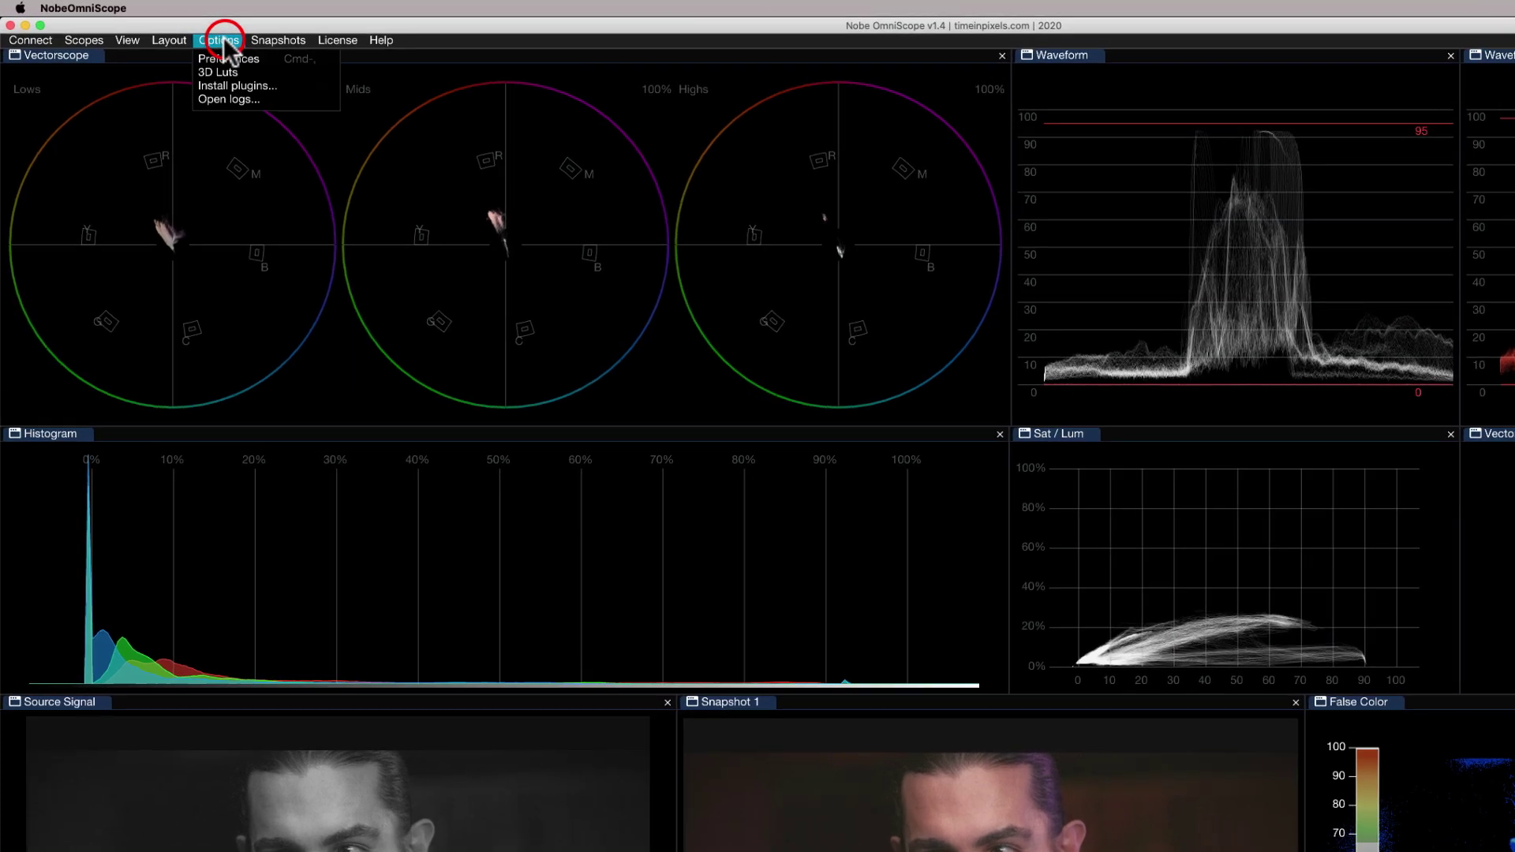
click(276, 91)
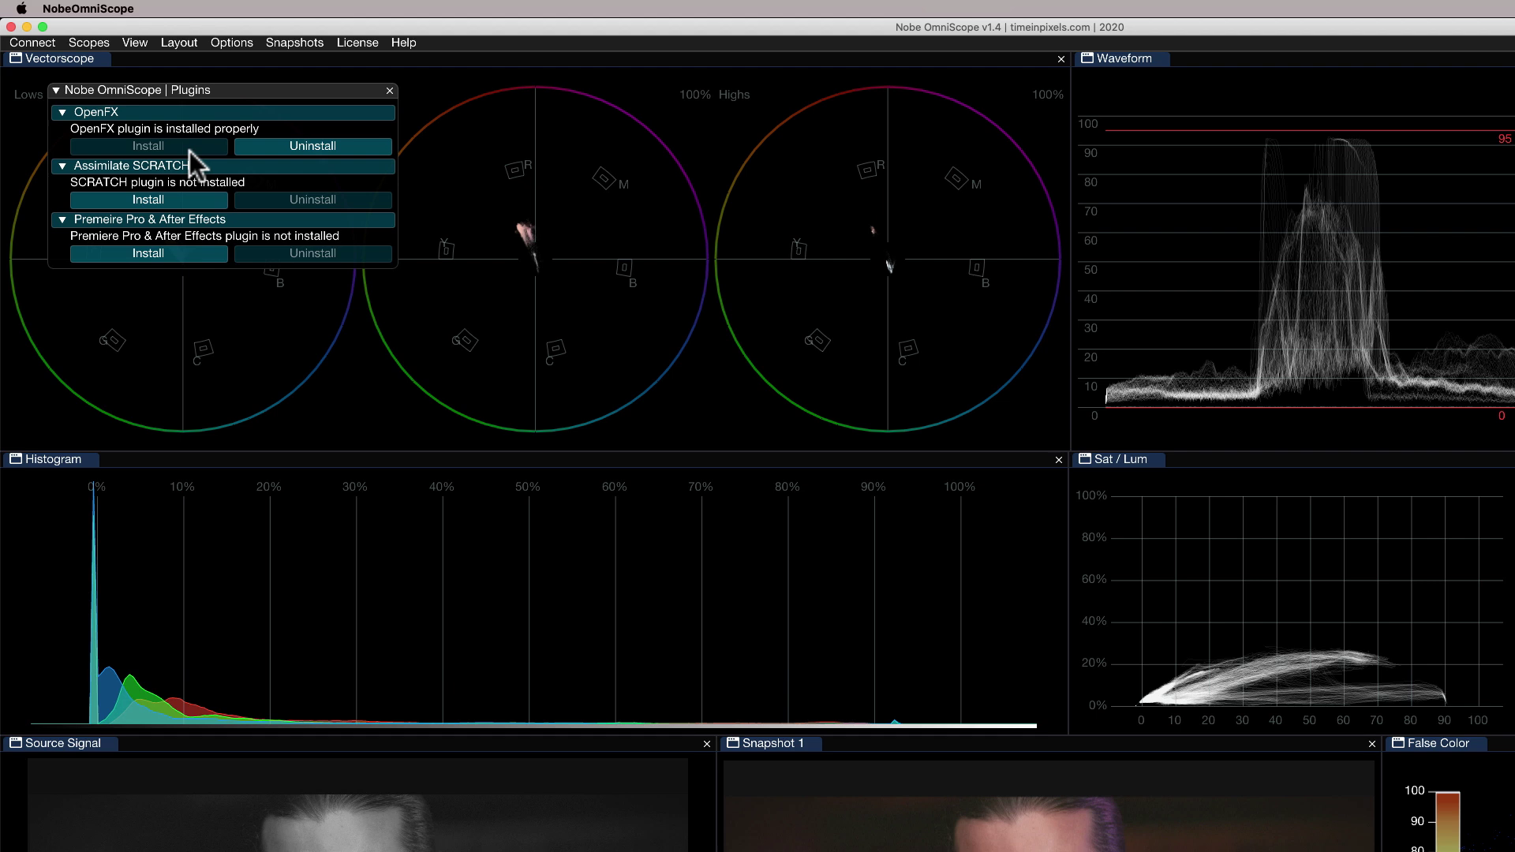
click(391, 91)
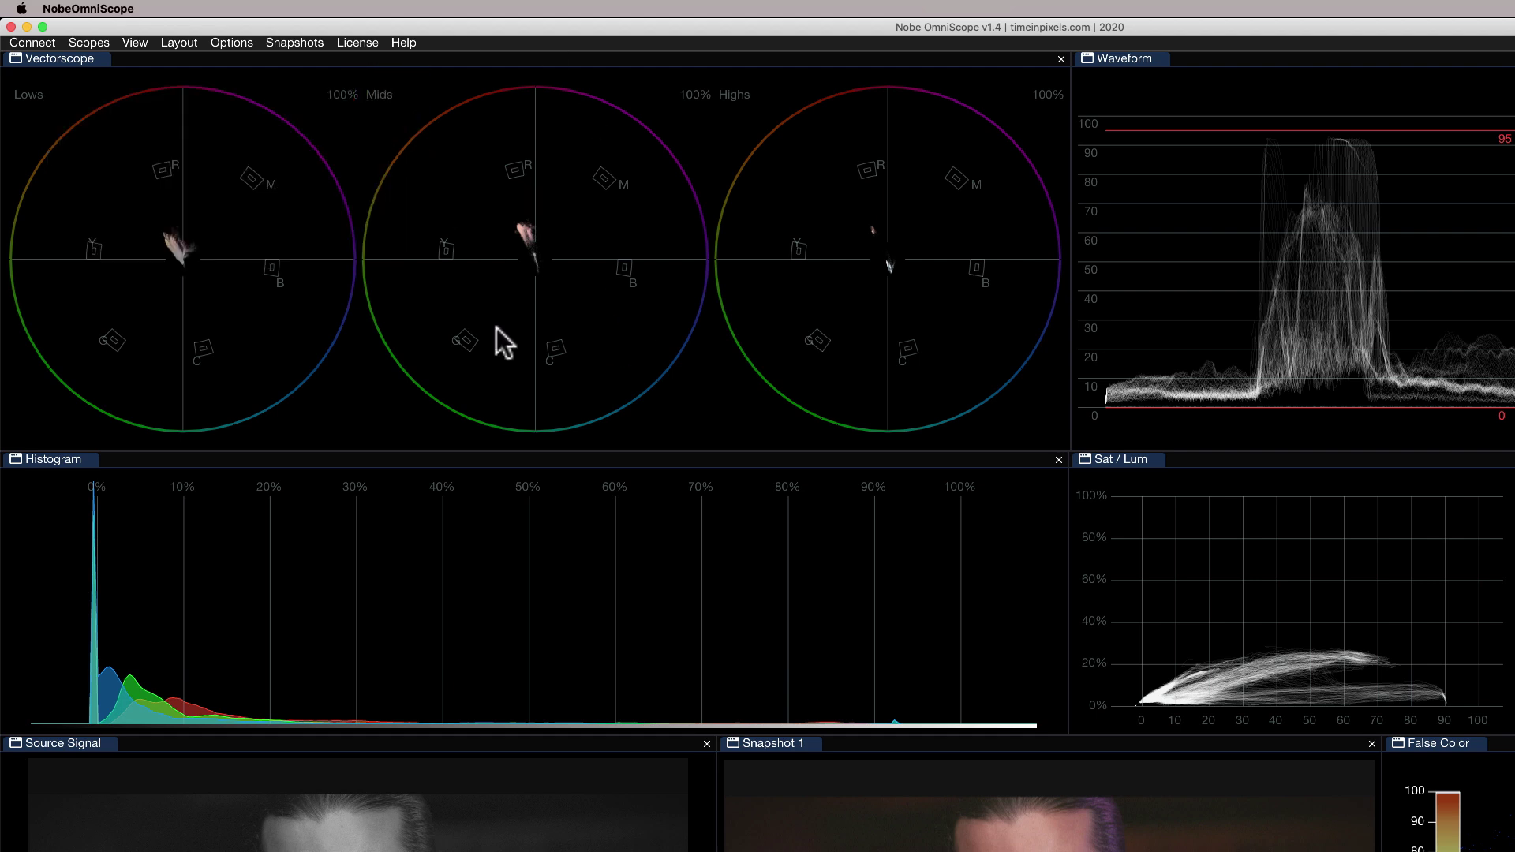
click(37, 39)
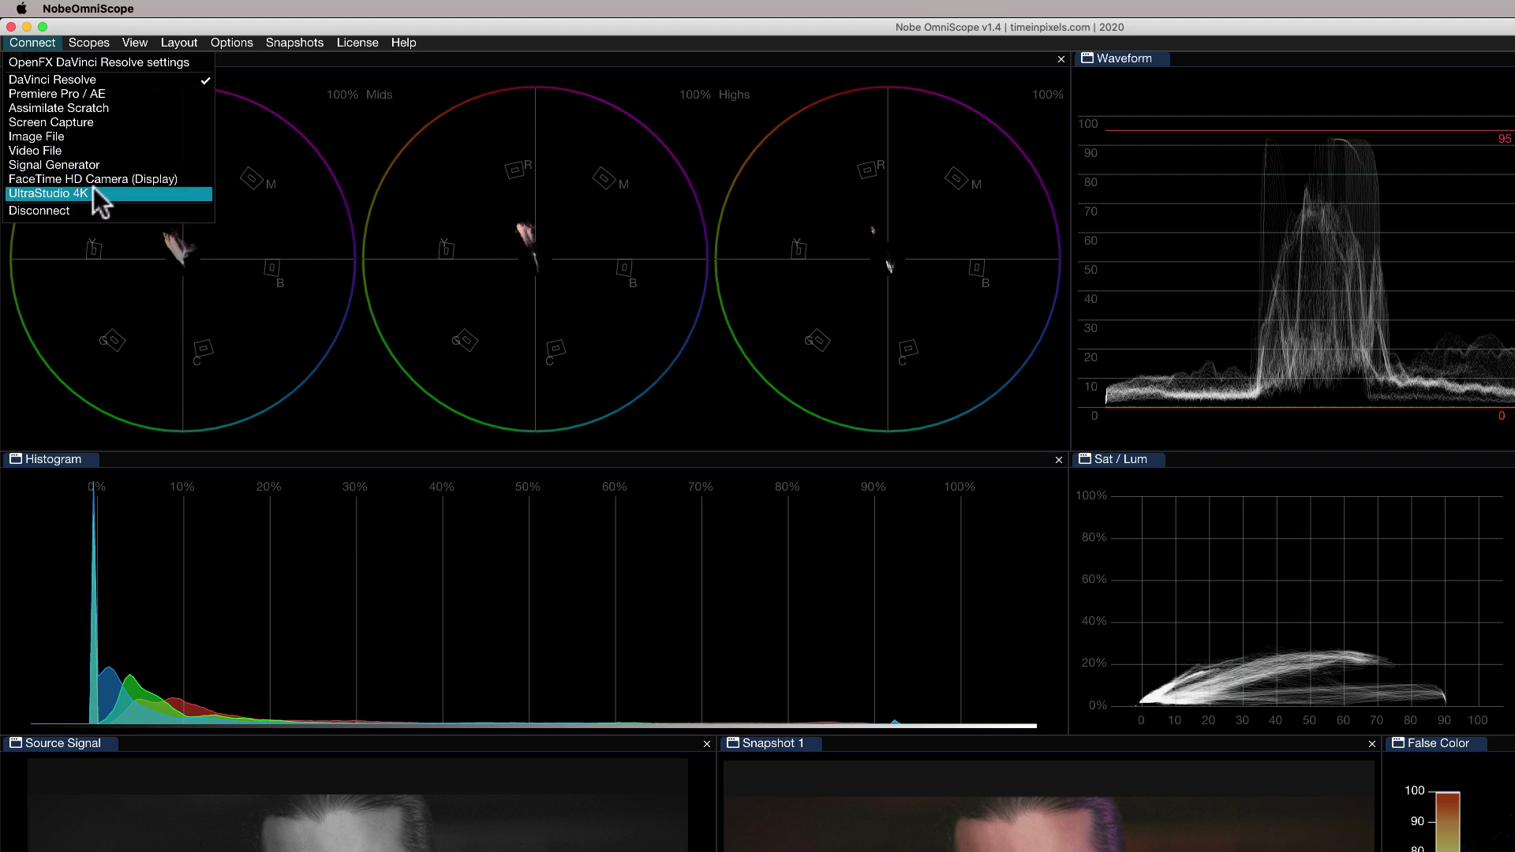
Step: Keep DaVinci Resolve selected as the OmniScope input source
click(105, 79)
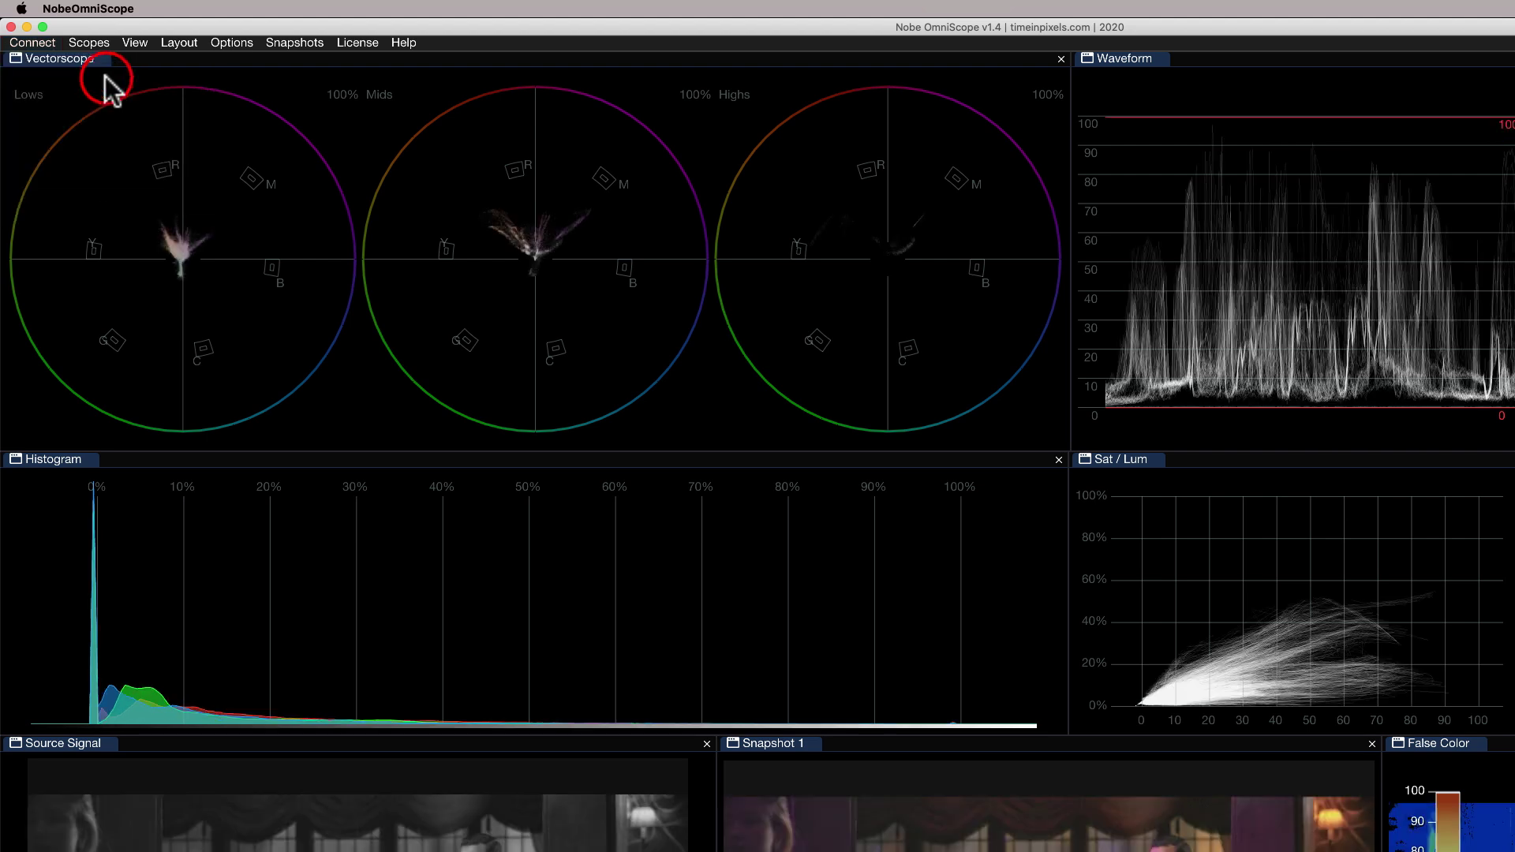
click(55, 43)
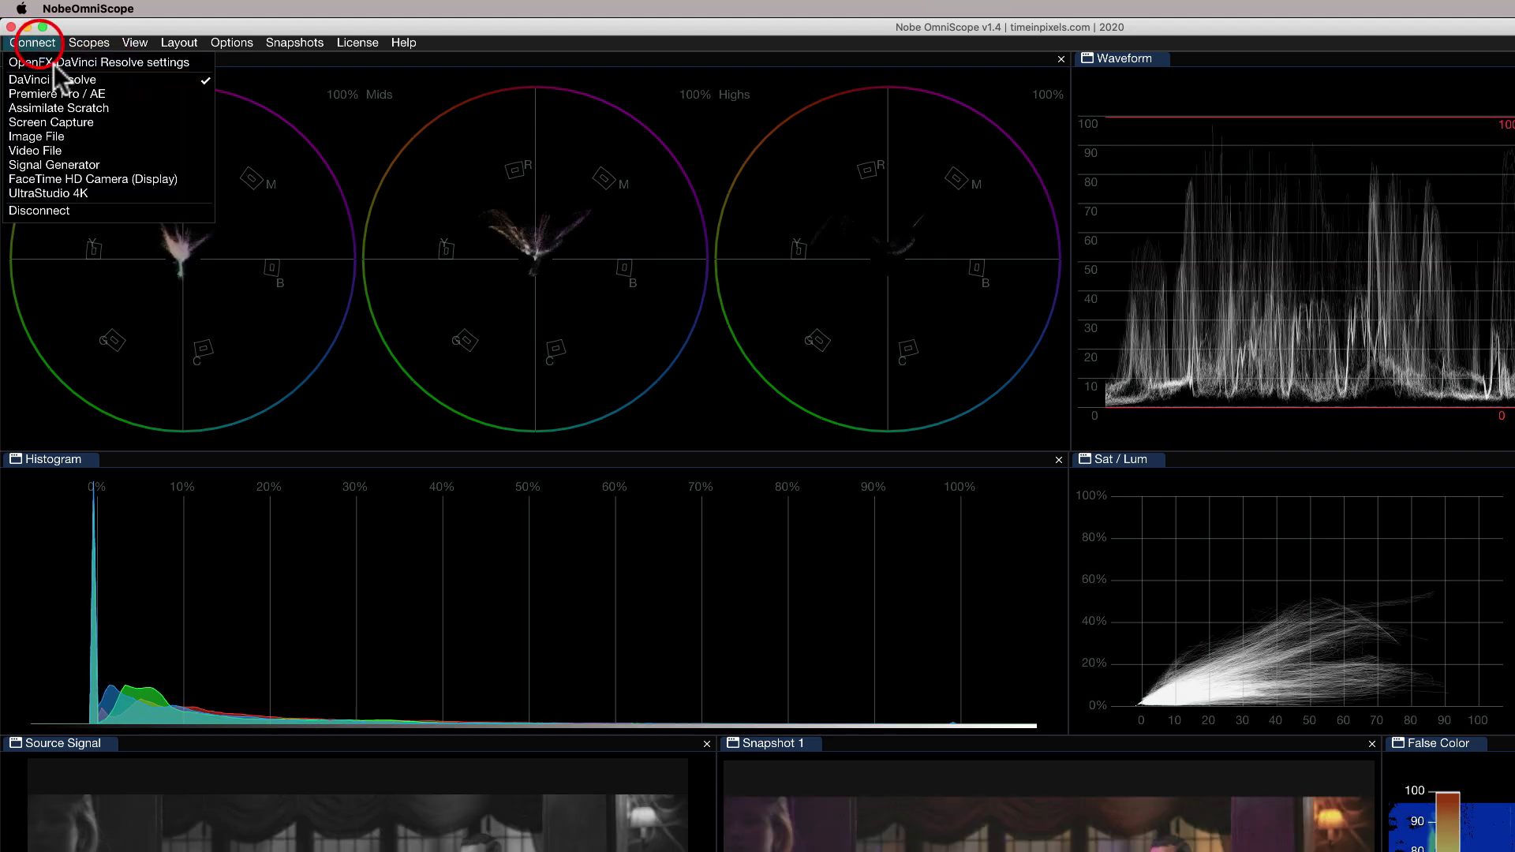
click(275, 70)
Step: In Preferences, open the Auto-connect on startup list and keep DaVinci Resolve
click(232, 41)
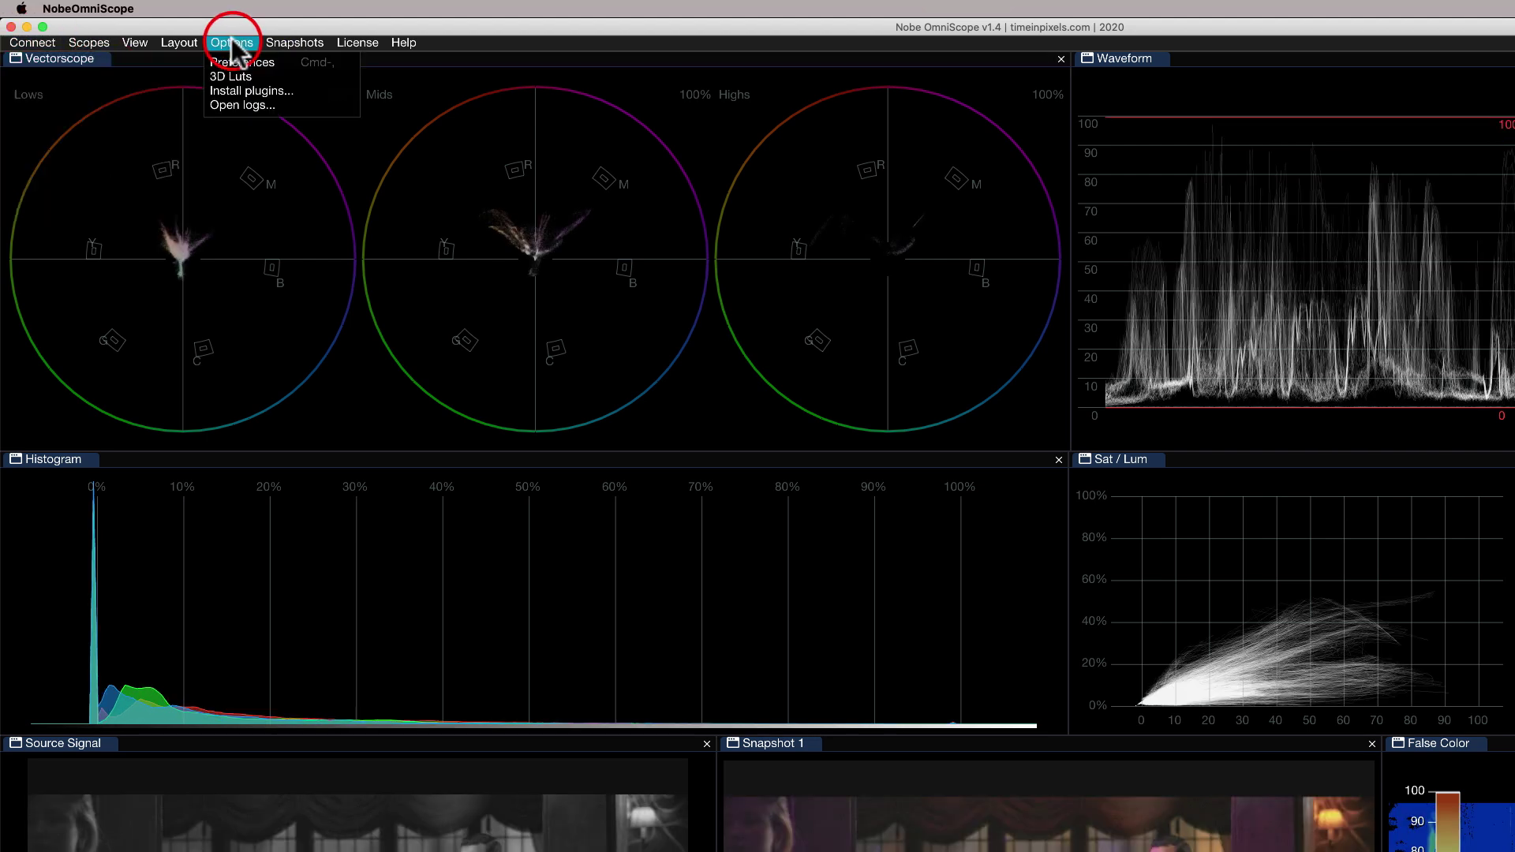
click(254, 61)
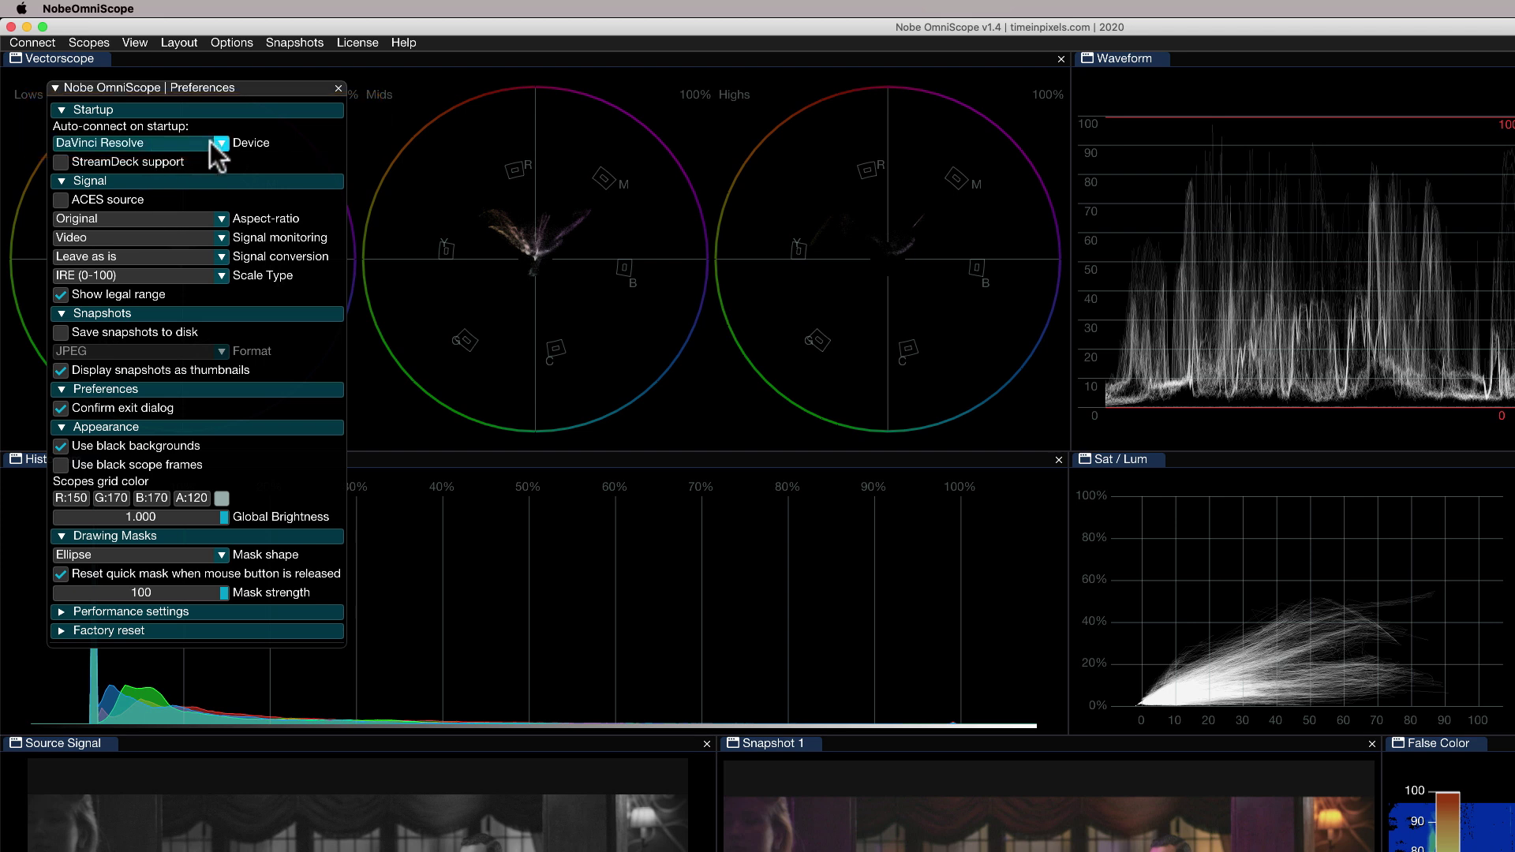
drag(224, 140, 153, 259)
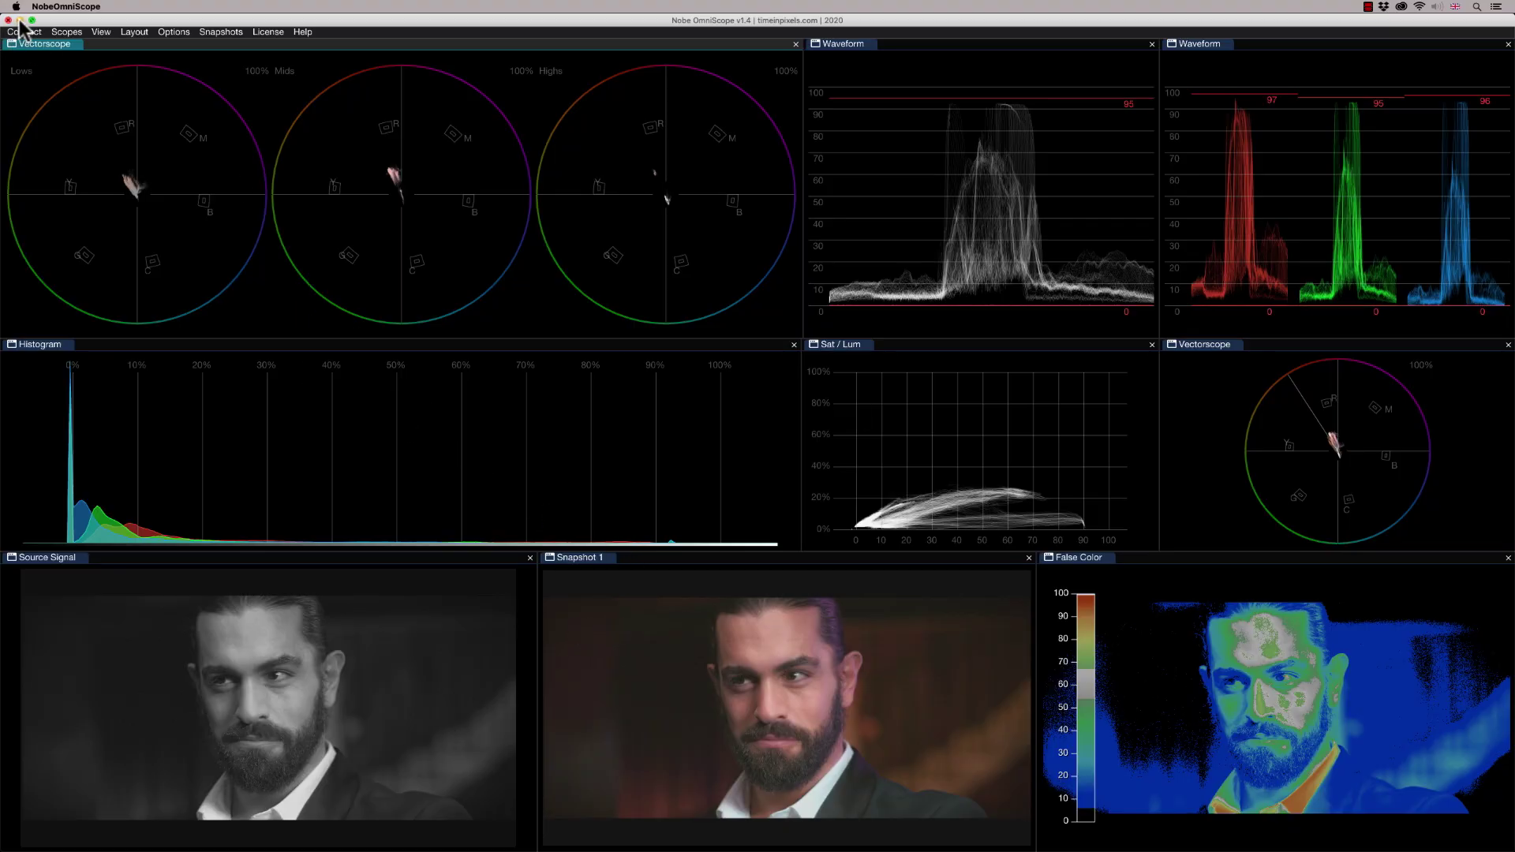
Step: In Clip node mode, add serial node 02 after node 01, then restore OmniScope
click(20, 20)
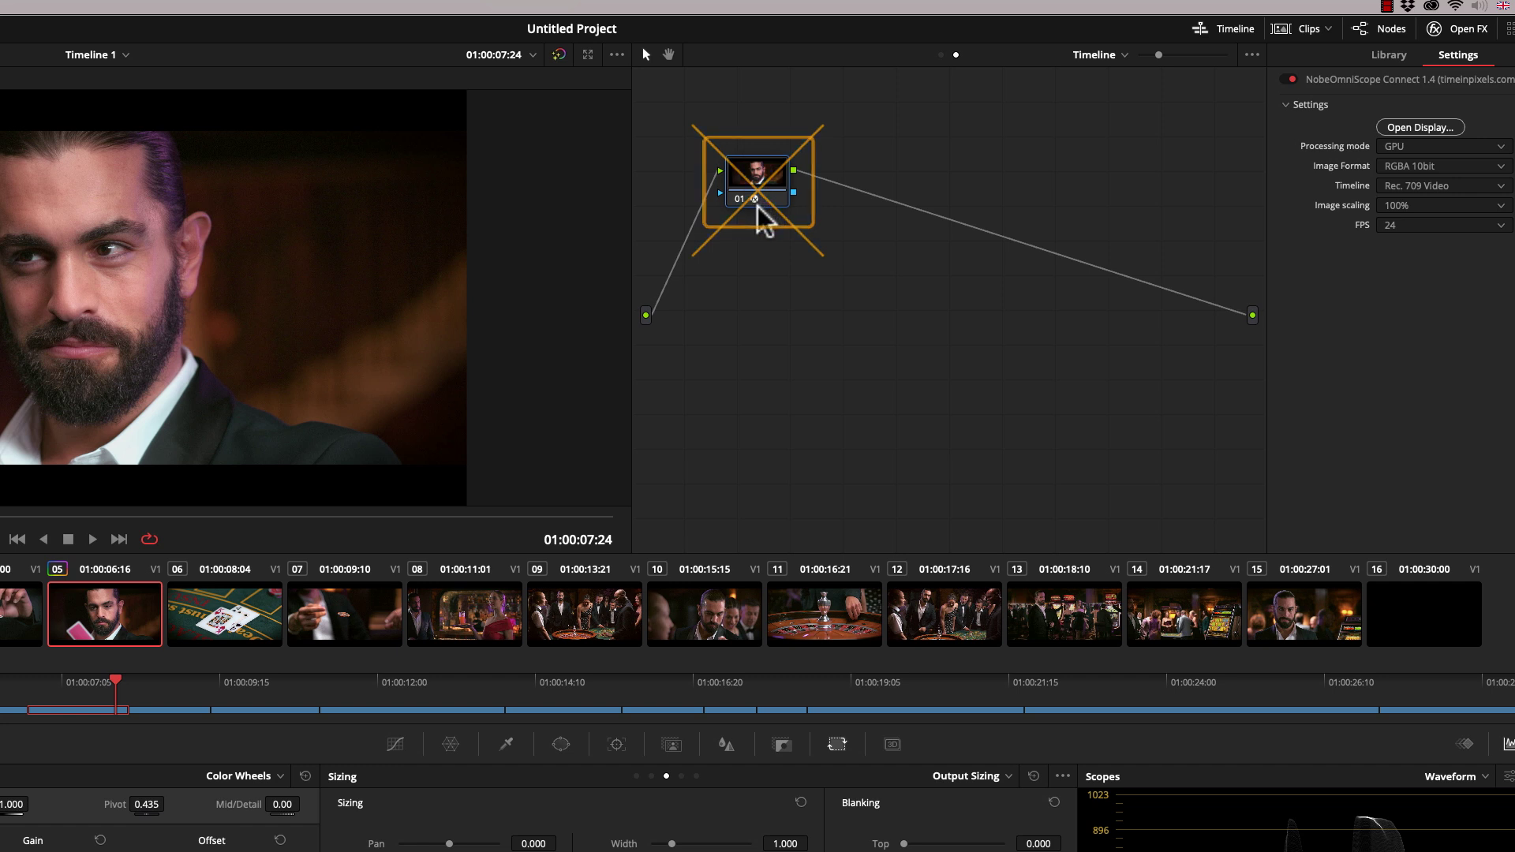
click(1124, 55)
click(1114, 80)
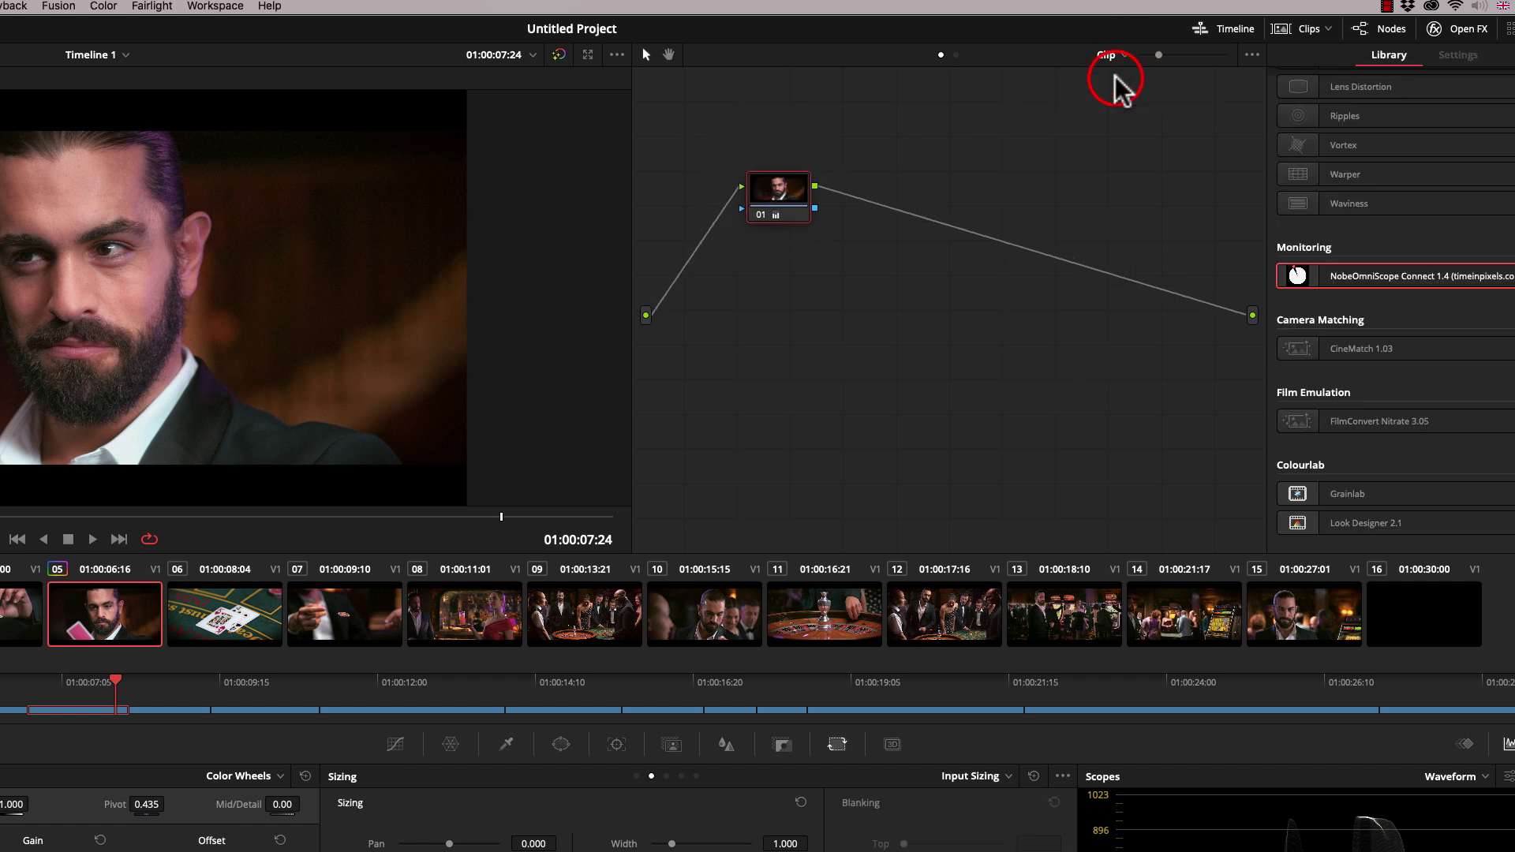
key(alt+s)
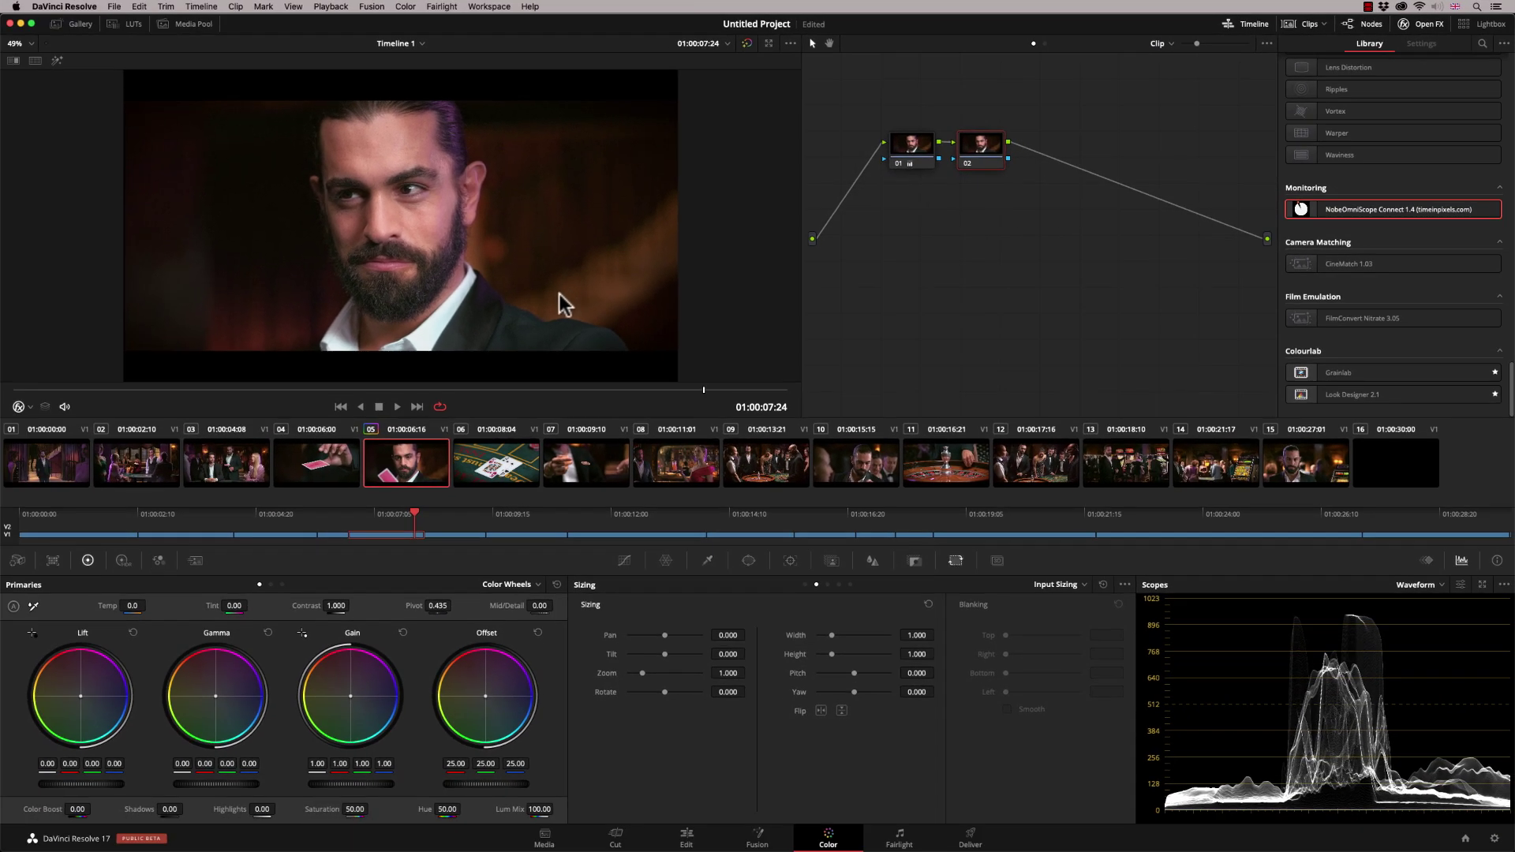
mouse_move(1109, 846)
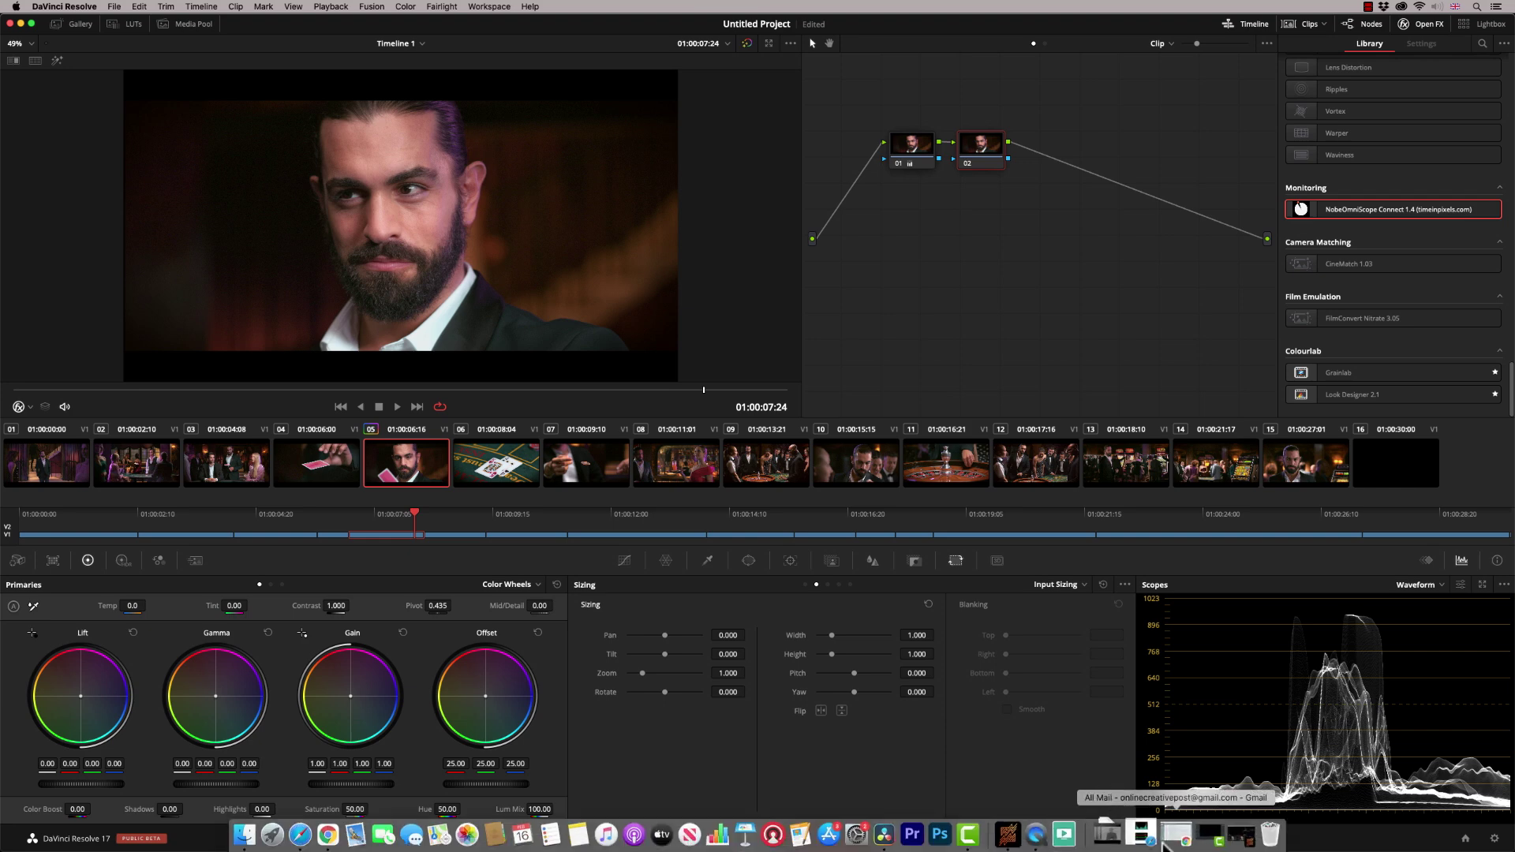
click(1241, 834)
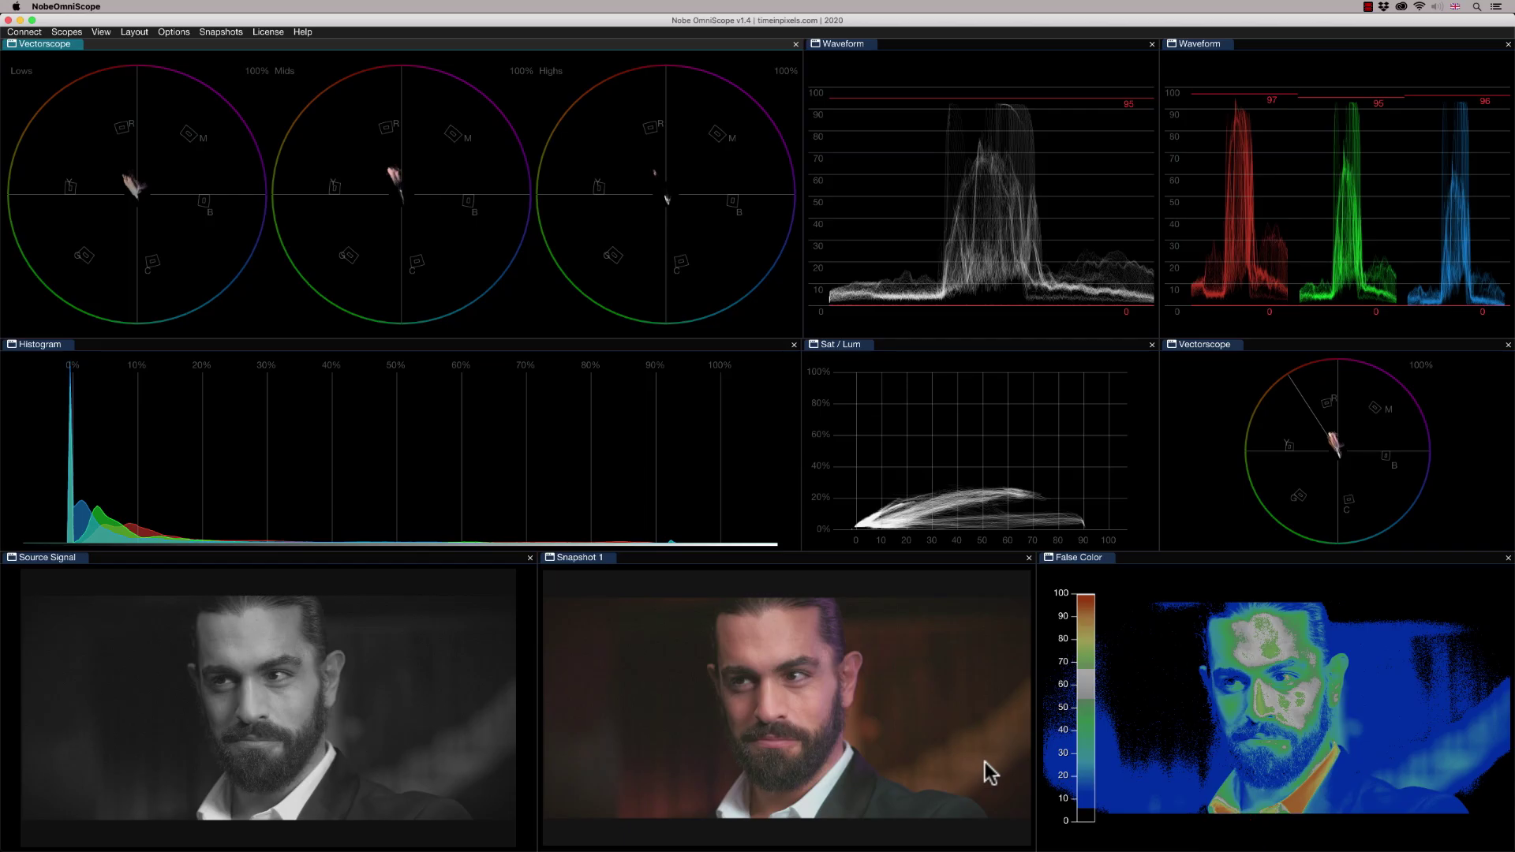
click(136, 31)
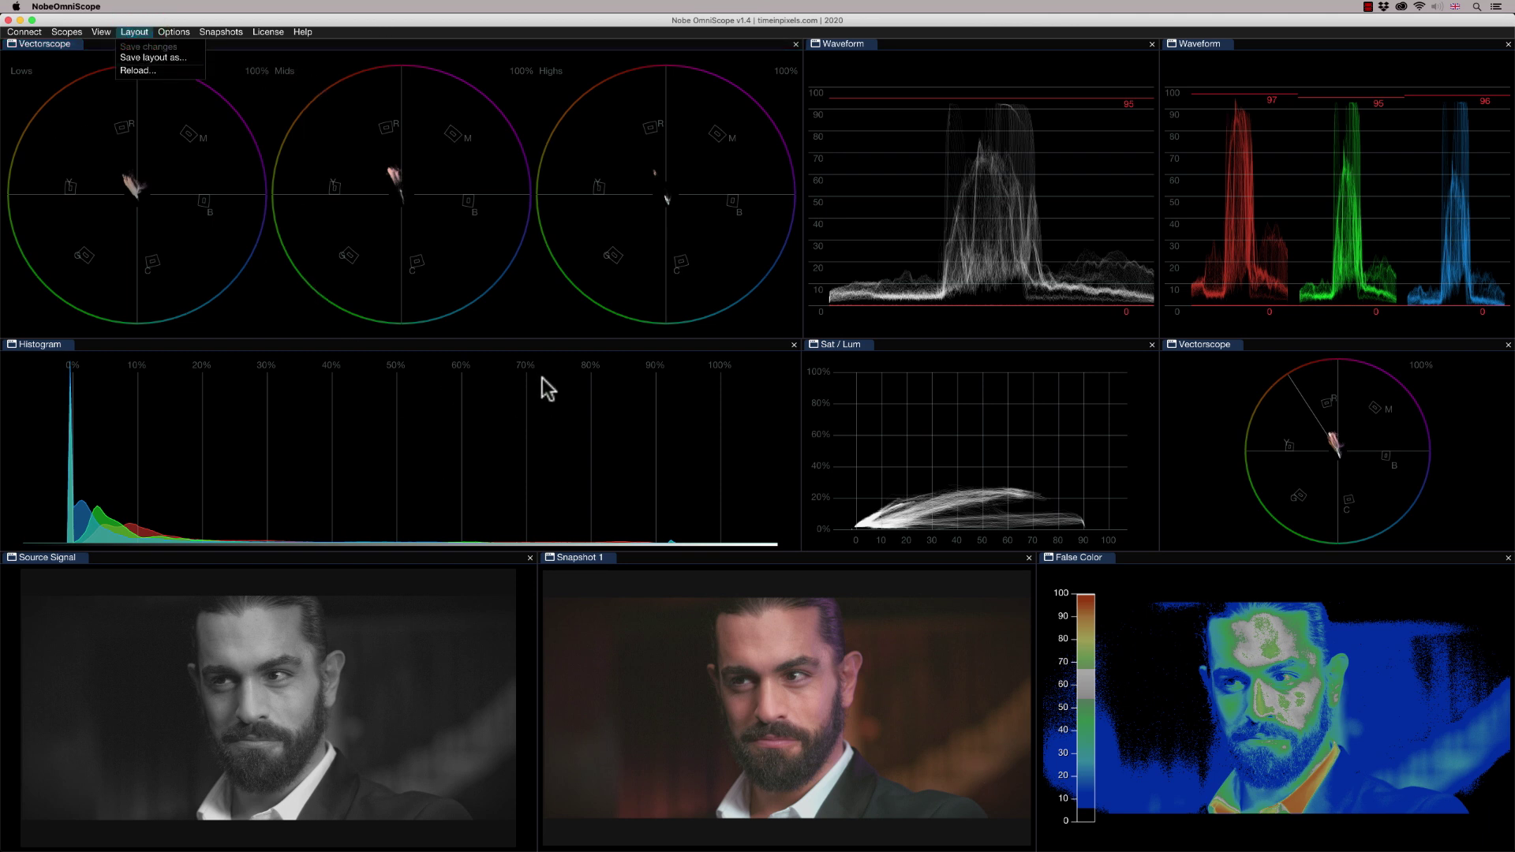
click(530, 313)
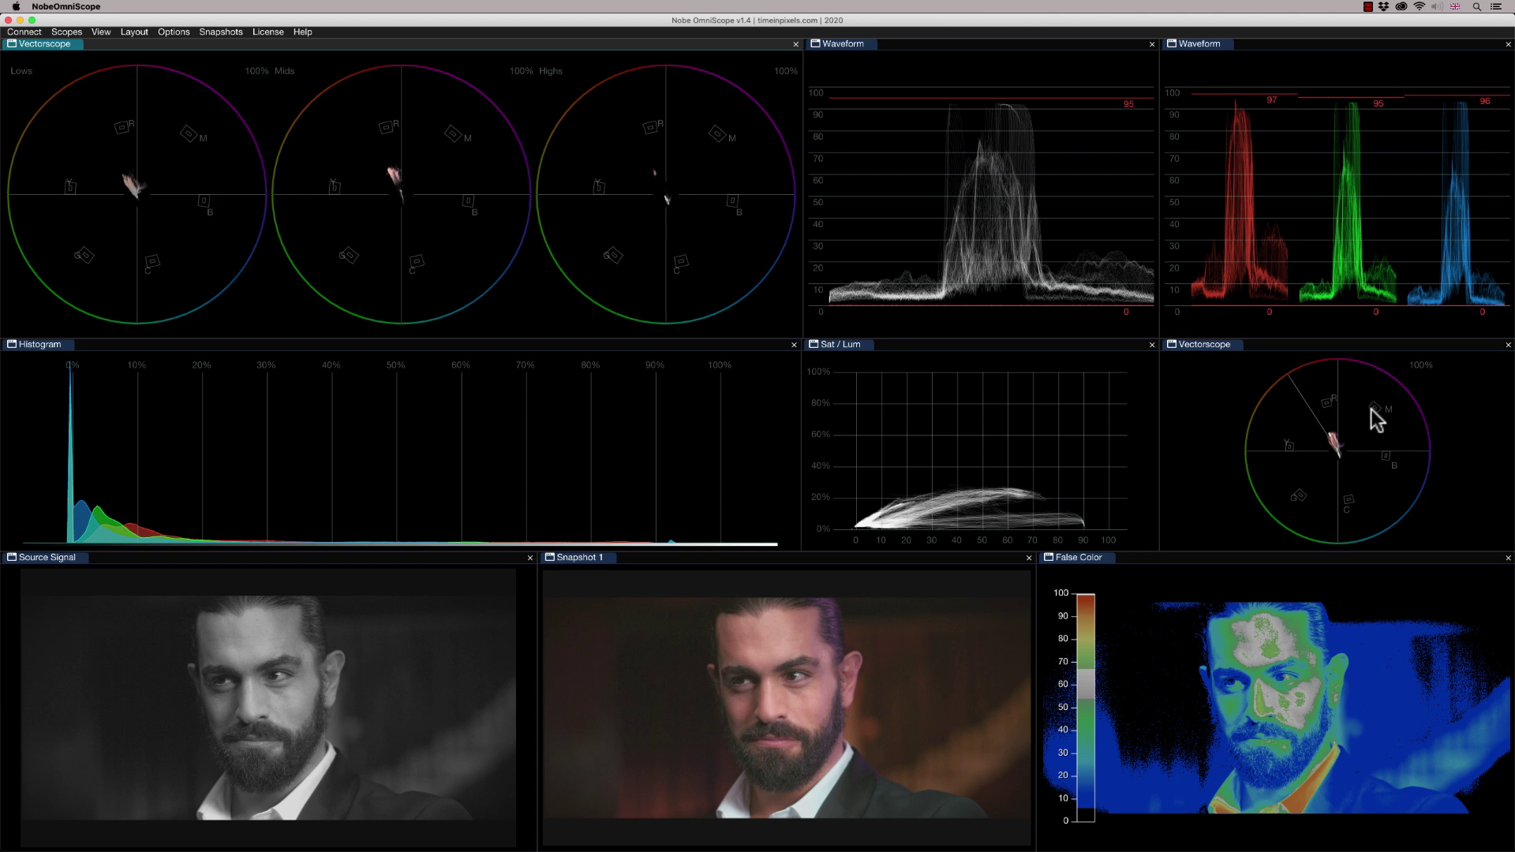
click(1346, 470)
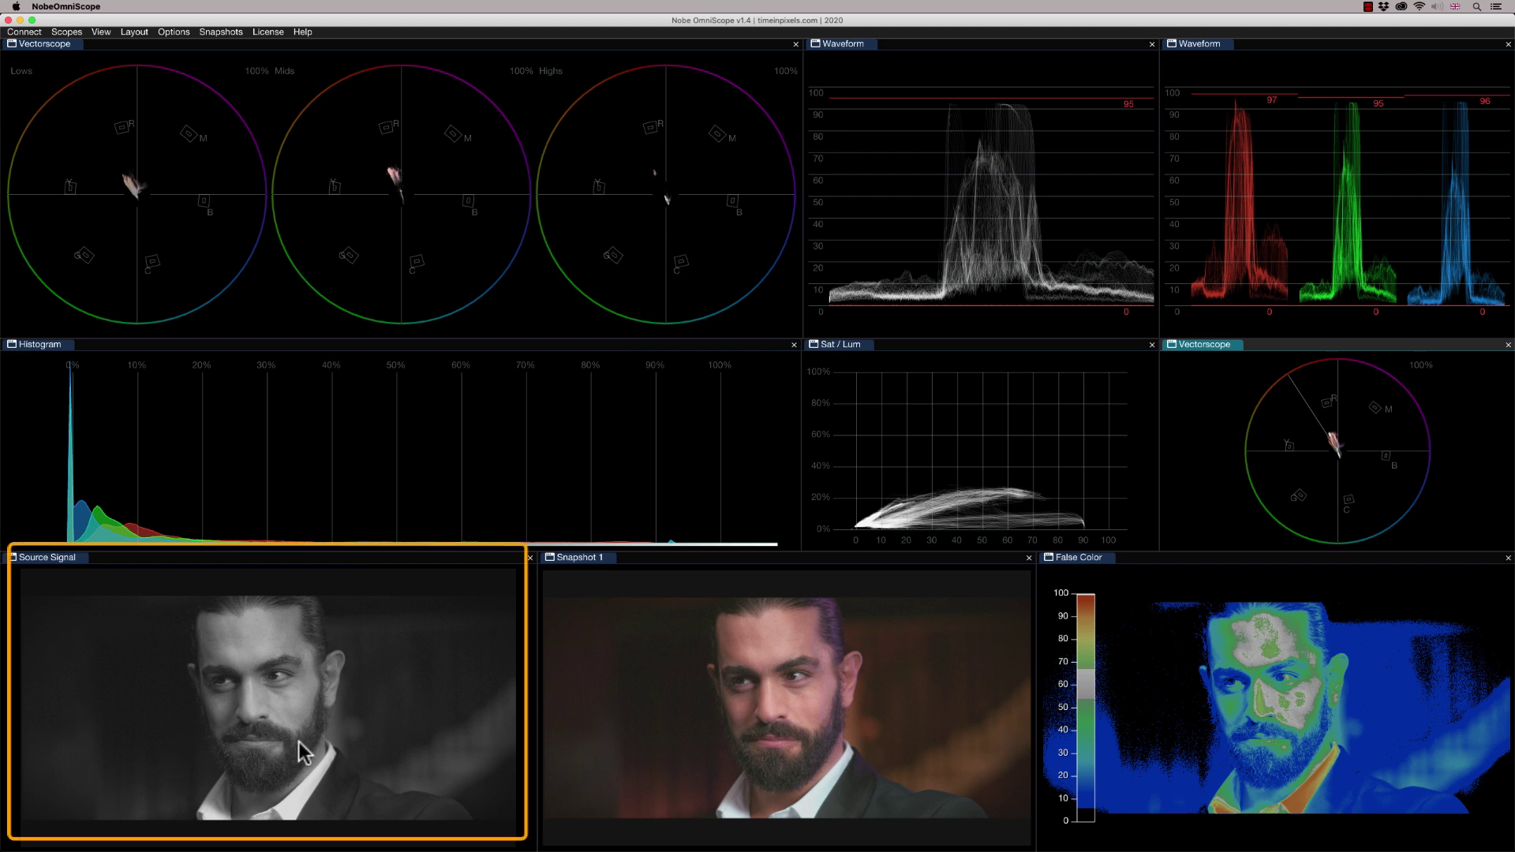
Step: Set the Source Signal preview channel to Luma, after trying Blue, and enable Blanking Alarm
right_click(213, 635)
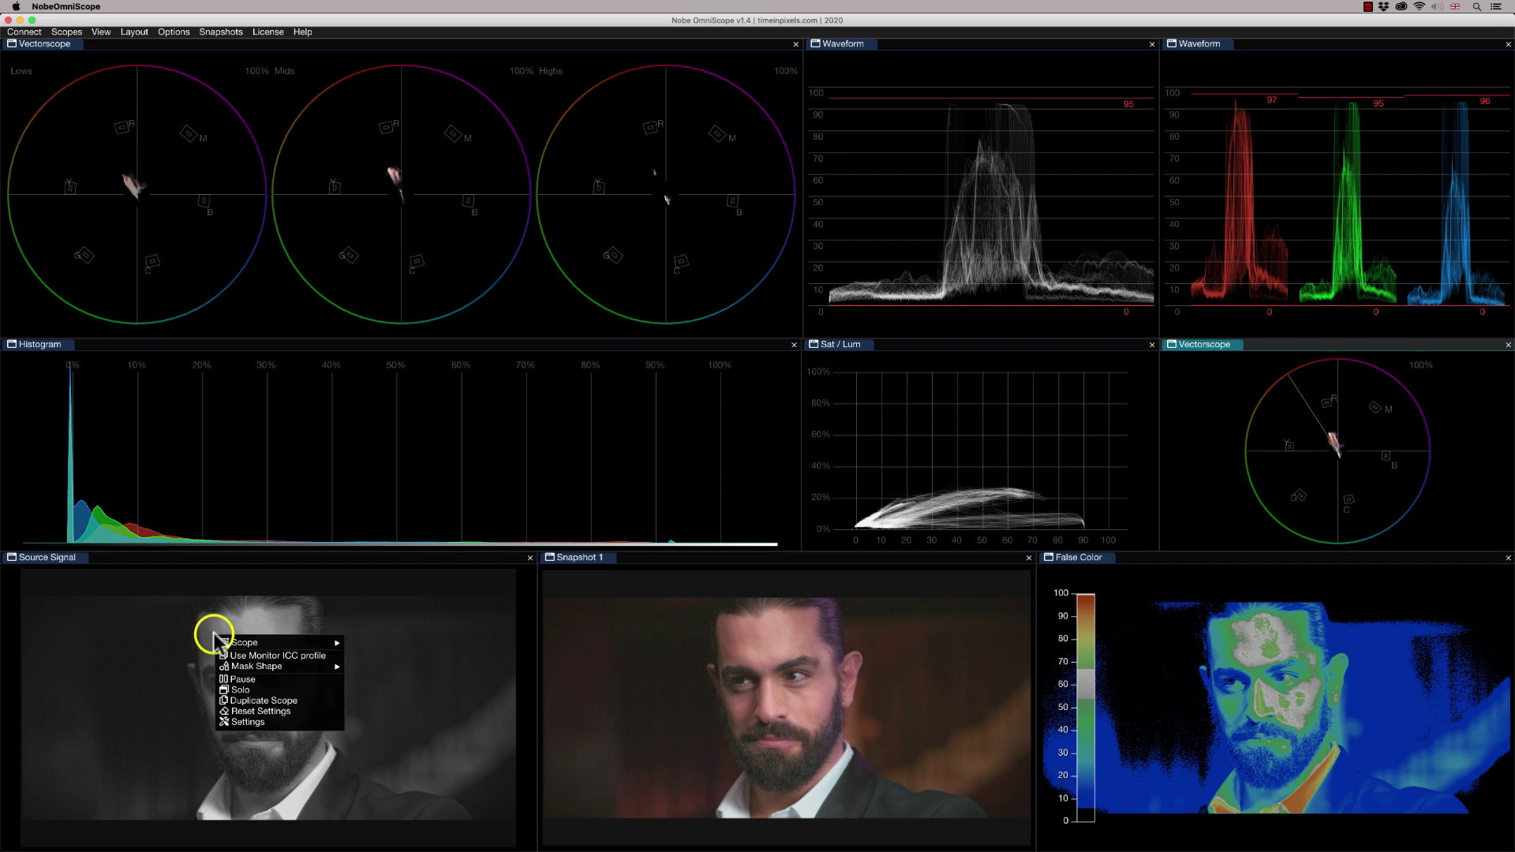
click(262, 723)
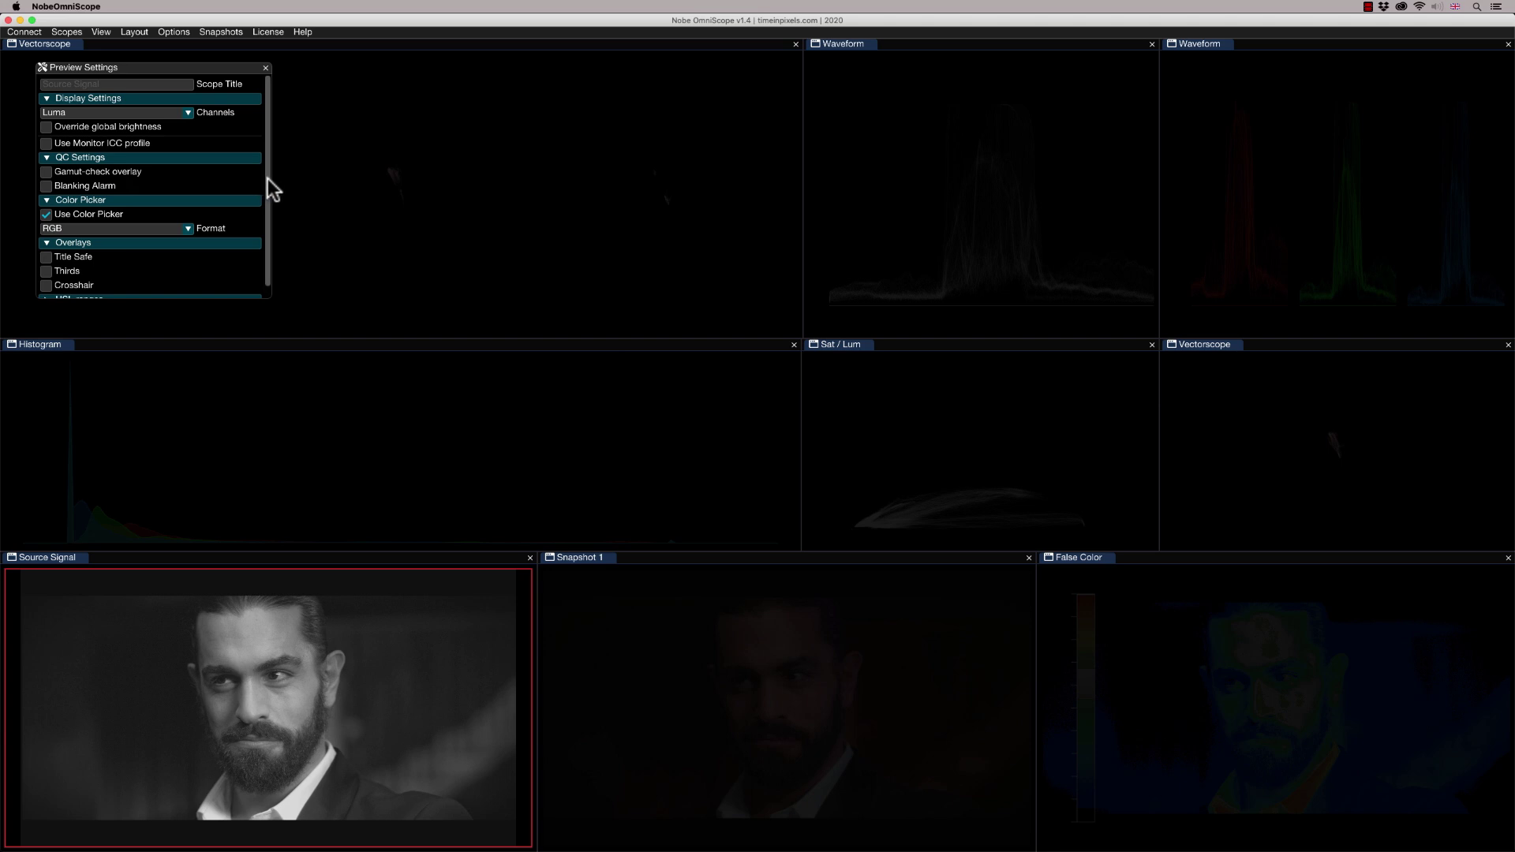
mouse_move(271, 182)
mouse_down()
mouse_move(271, 216)
mouse_move(277, 162)
mouse_up()
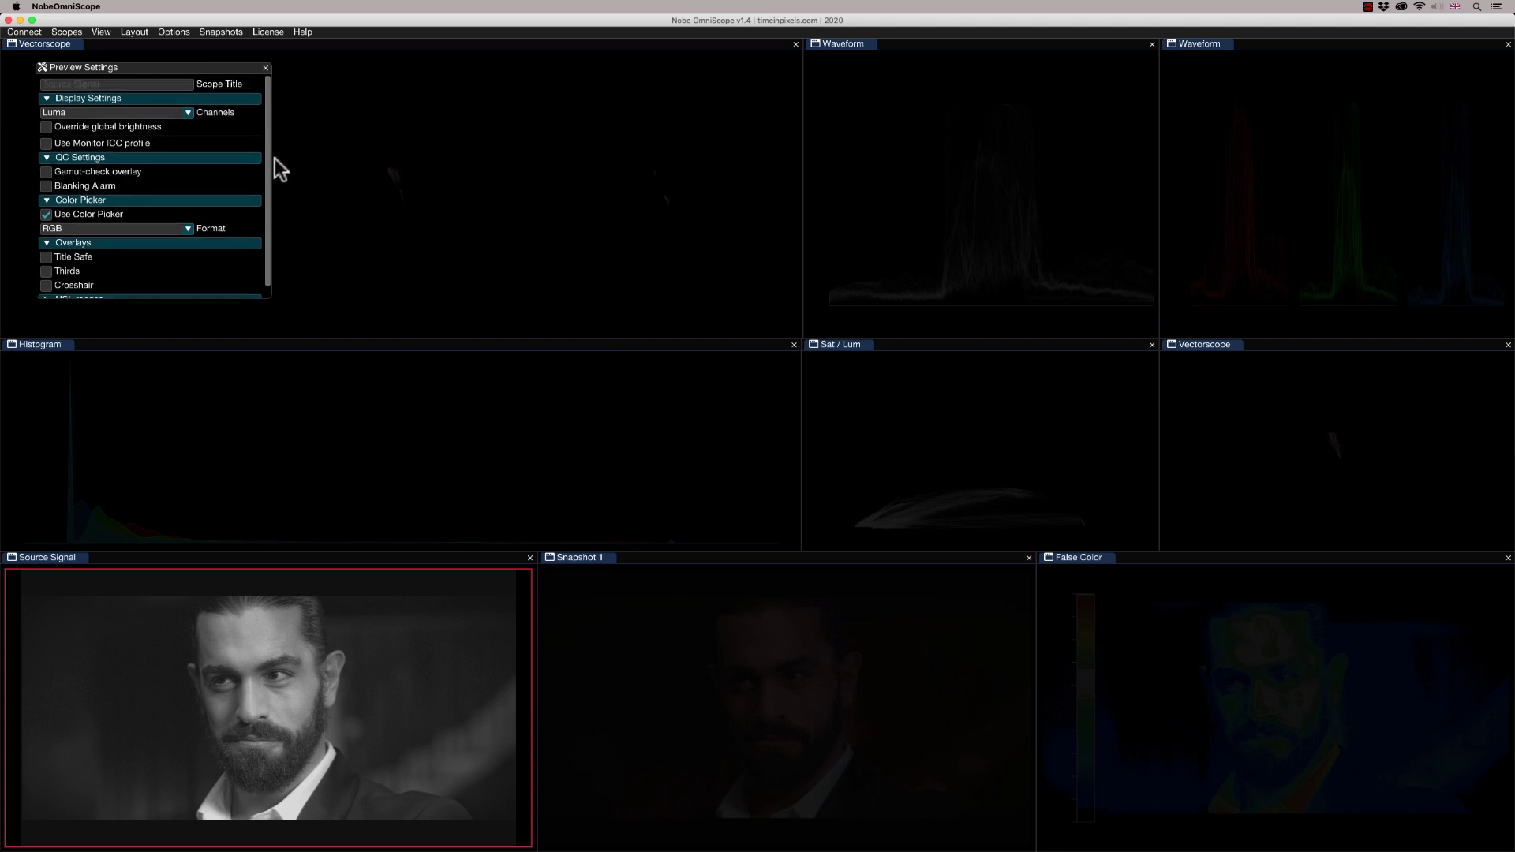
click(187, 112)
click(98, 160)
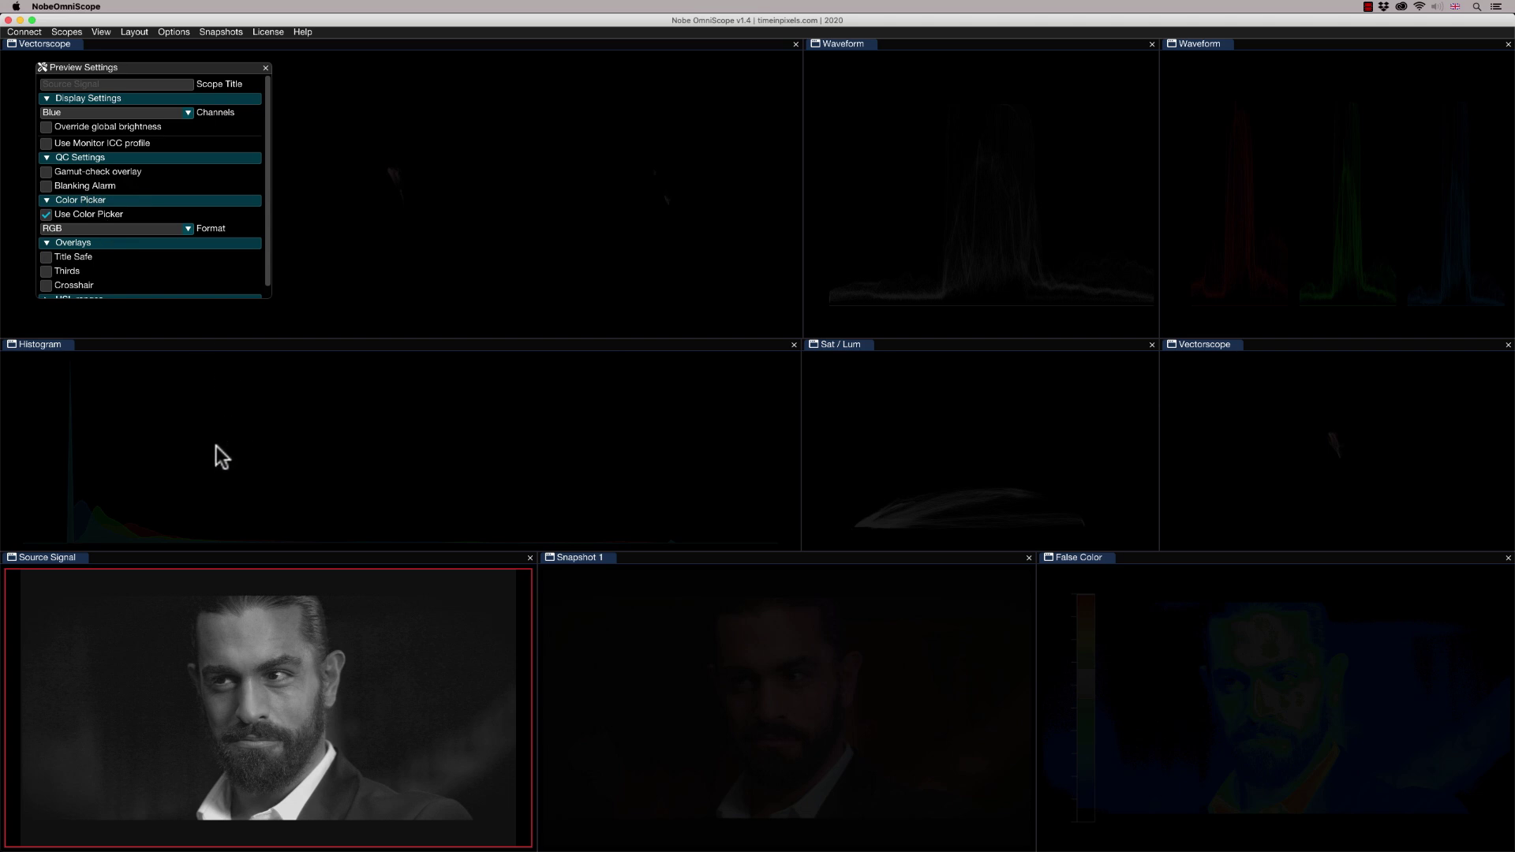
click(187, 113)
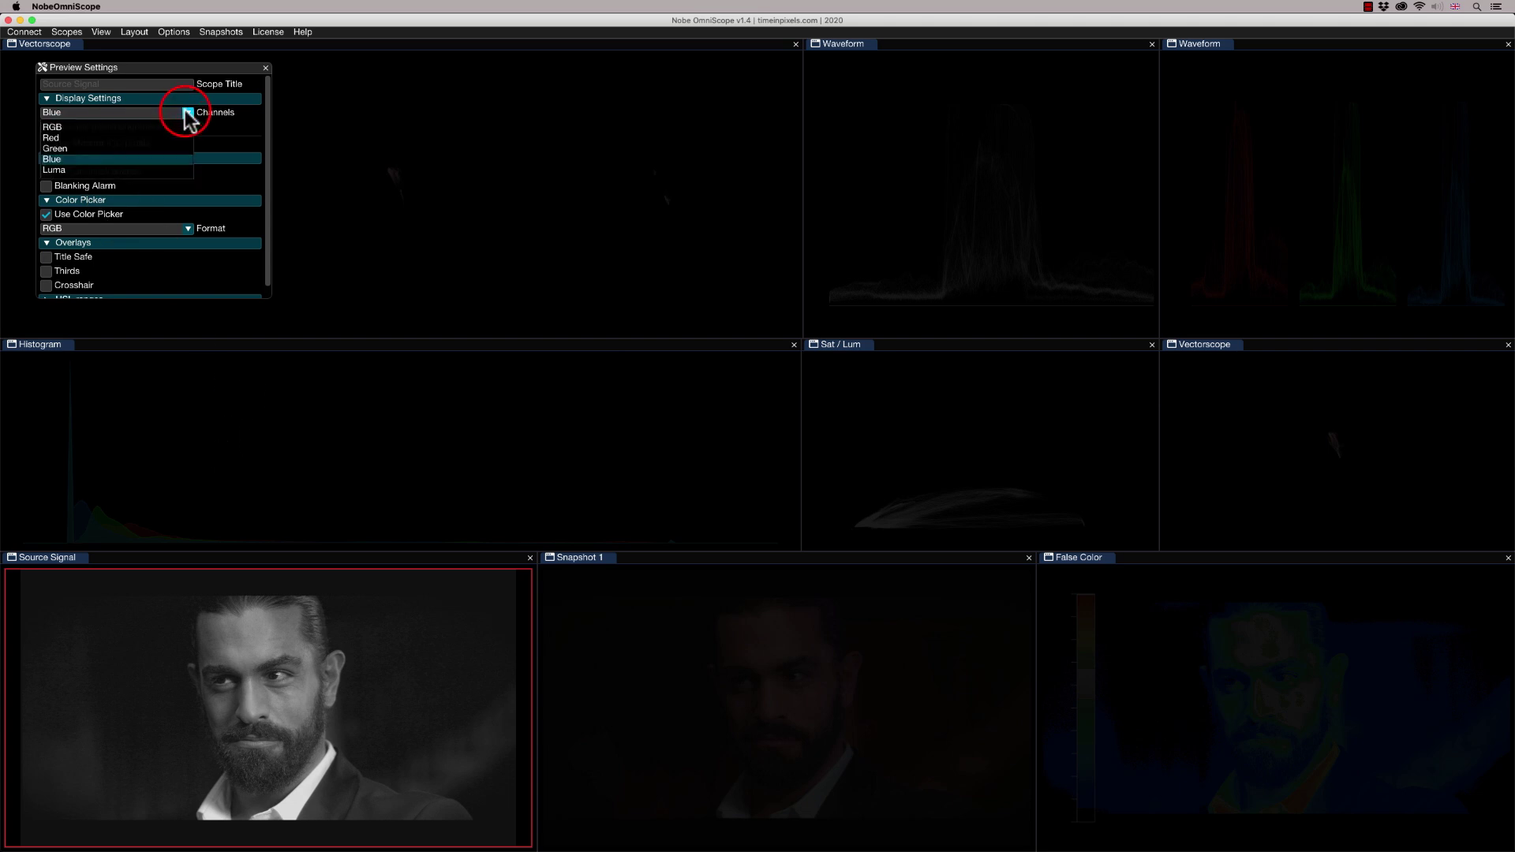
click(111, 171)
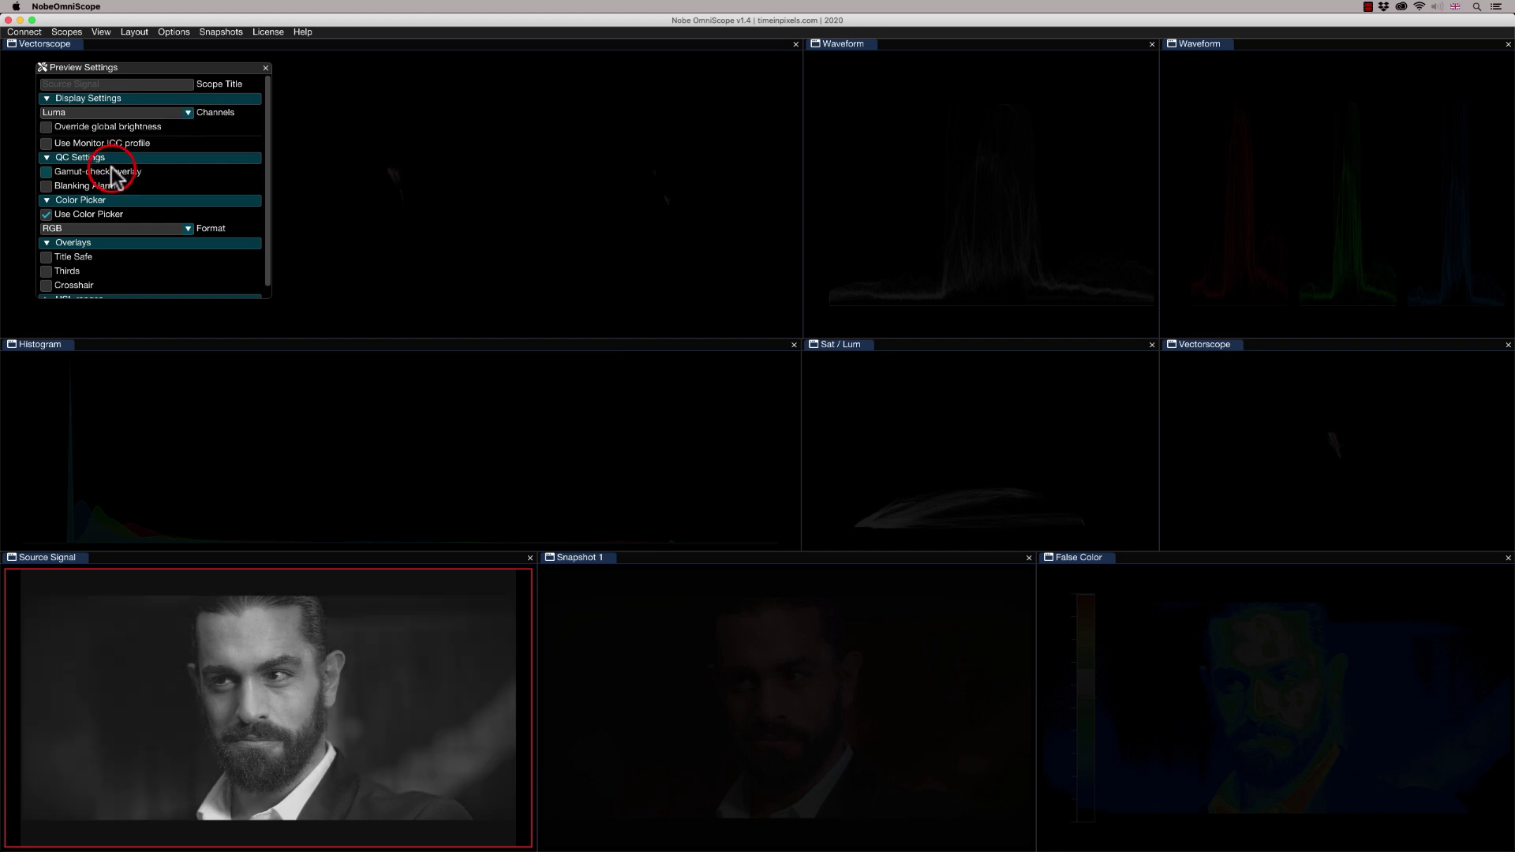
click(45, 186)
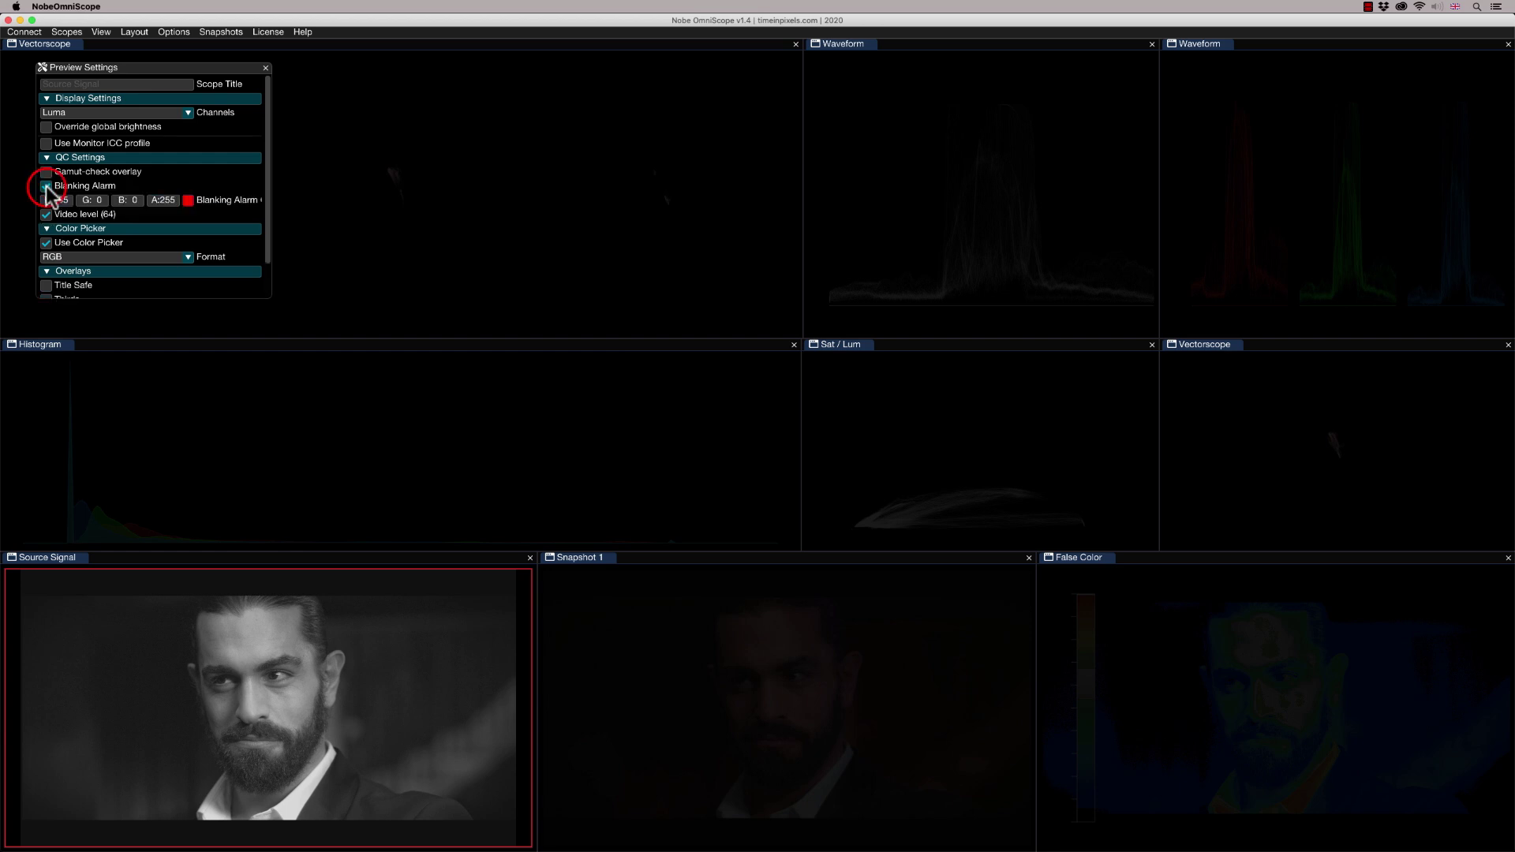
click(266, 68)
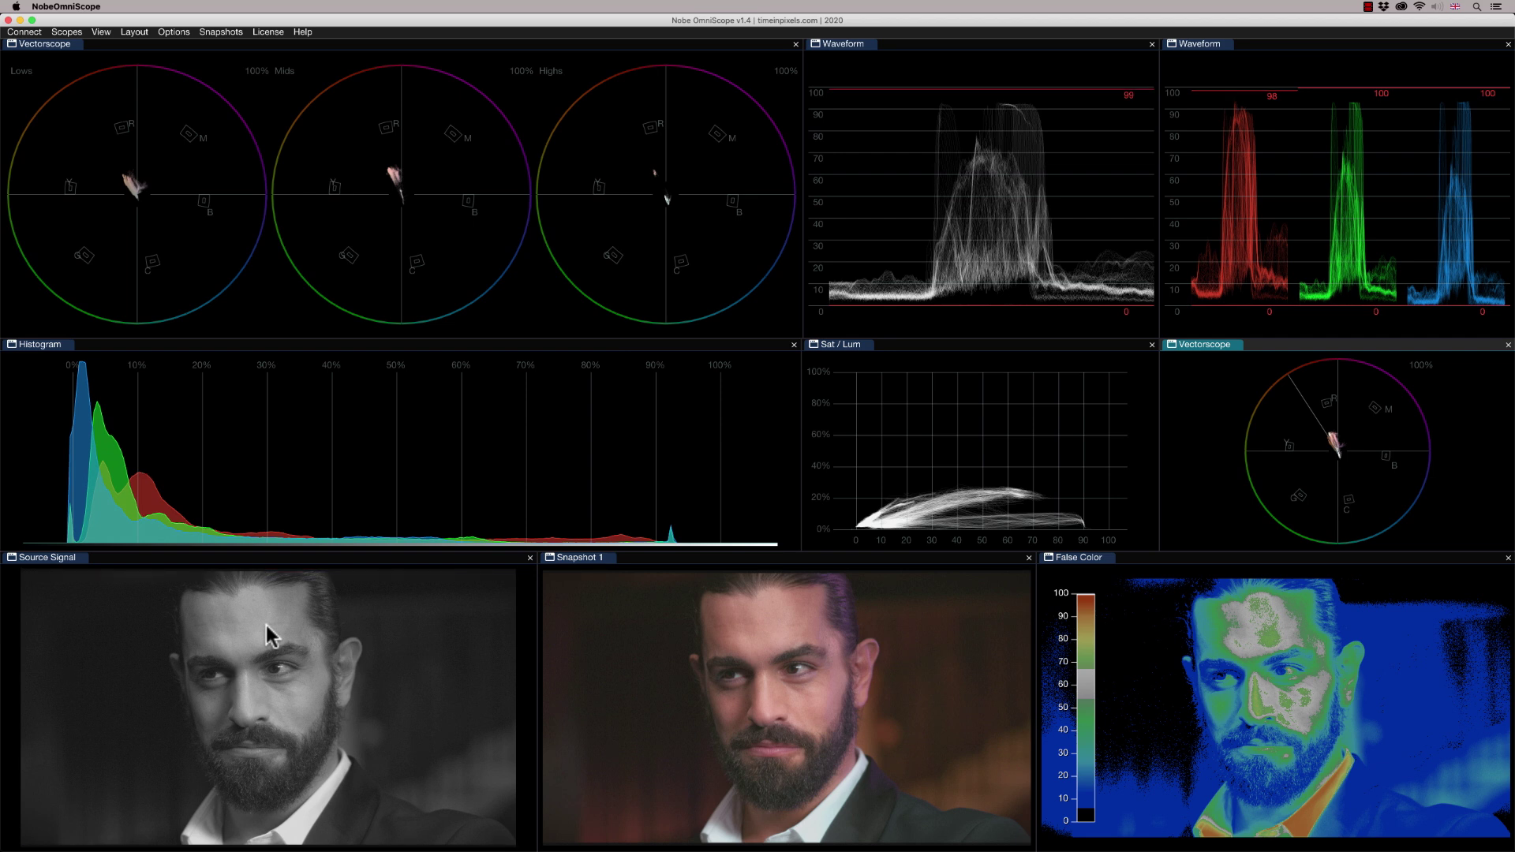
Step: Uncheck Blanking Alarm in the Source Signal preview settings, then select the Snapshot 1 panel
click(282, 650)
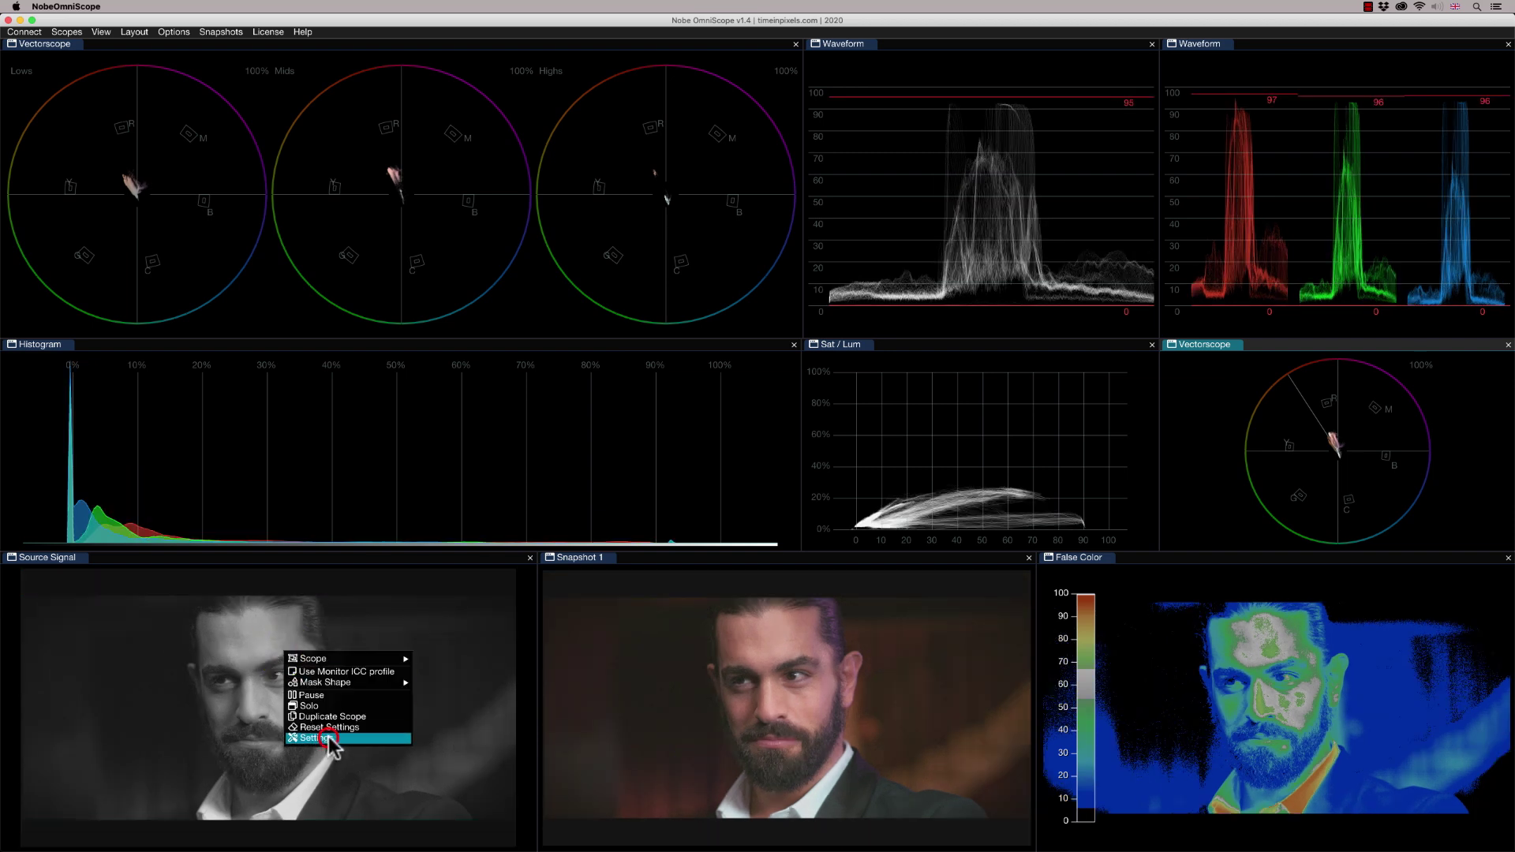
click(326, 738)
click(46, 186)
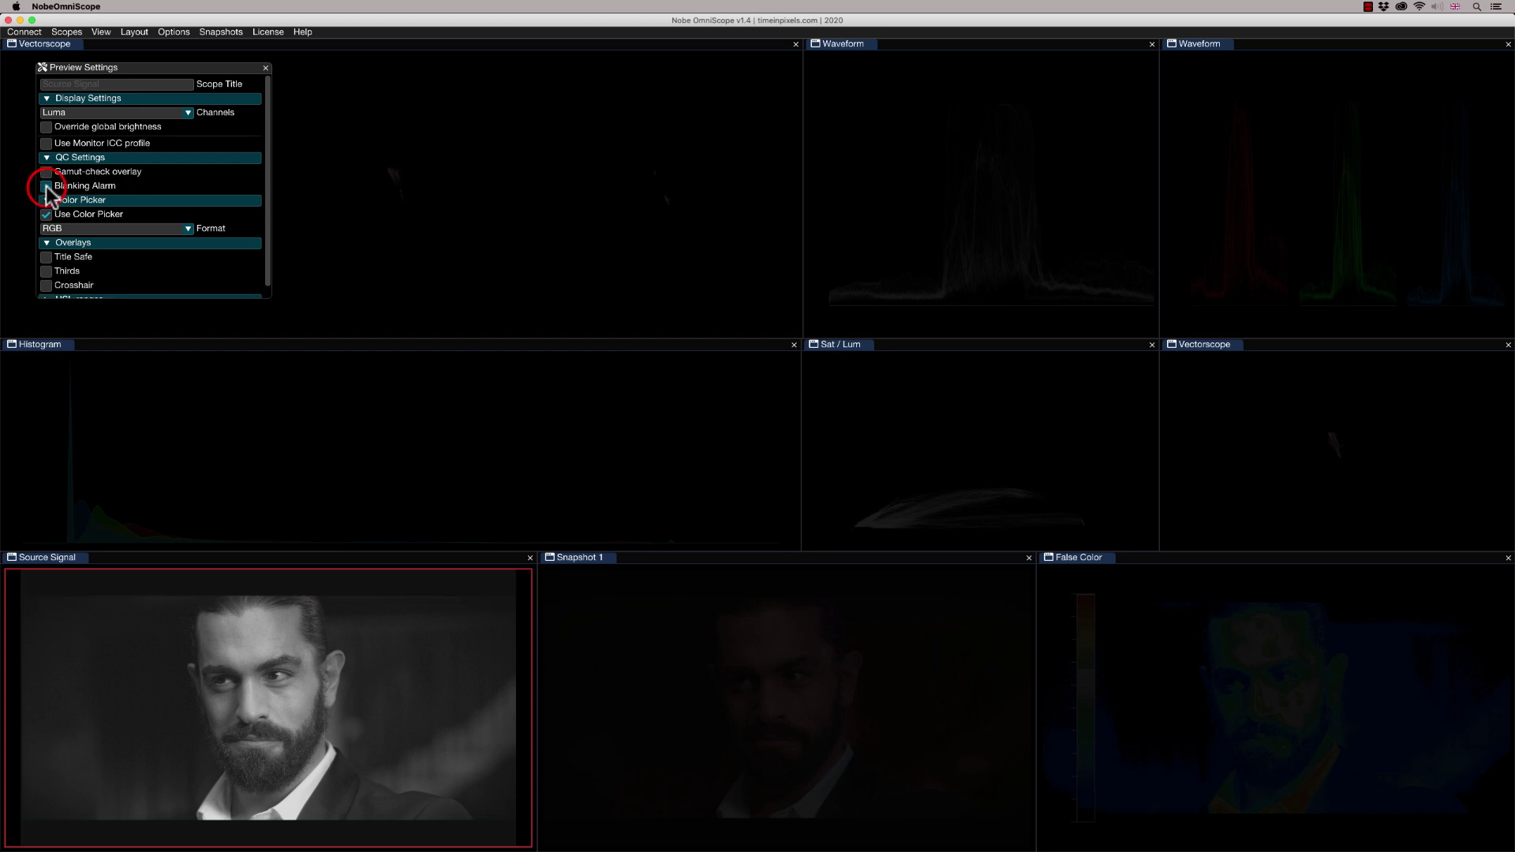
click(266, 68)
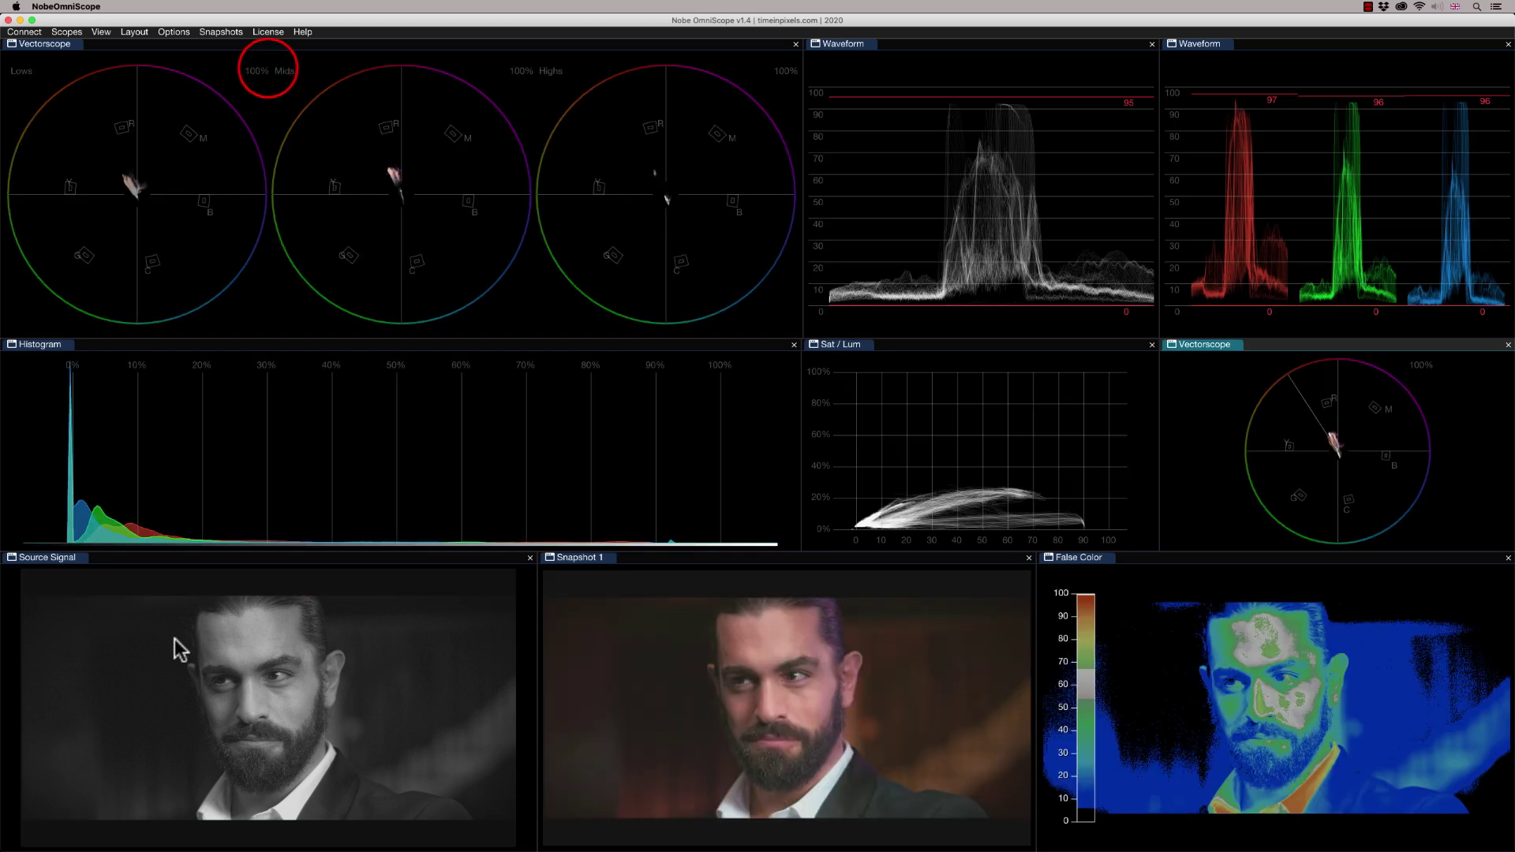
click(714, 722)
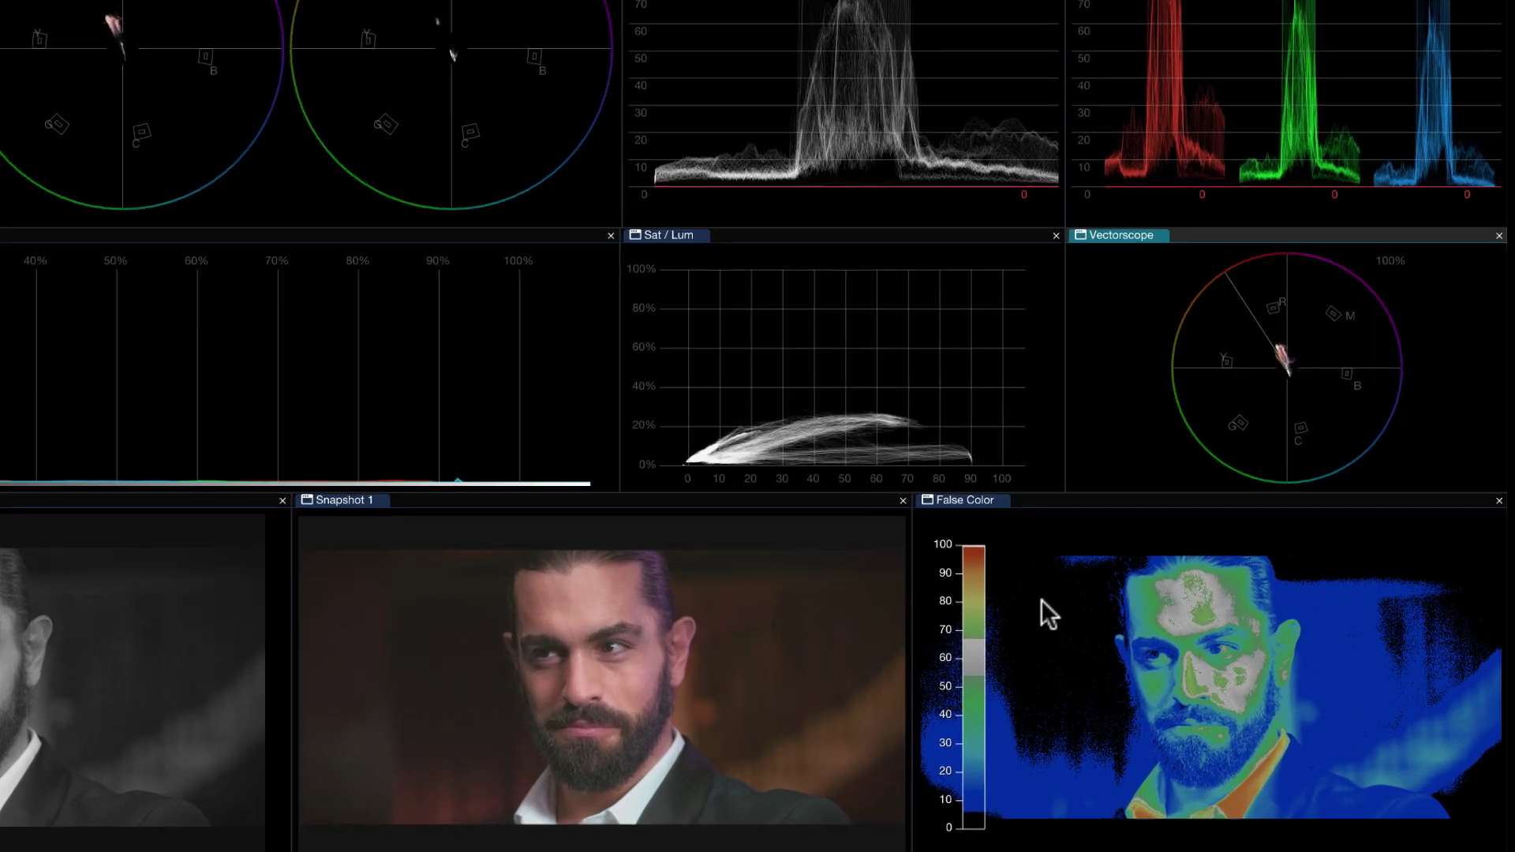
Step: Apply the Flanders preset to the False Color scope from its Presets menu
right_click(1135, 638)
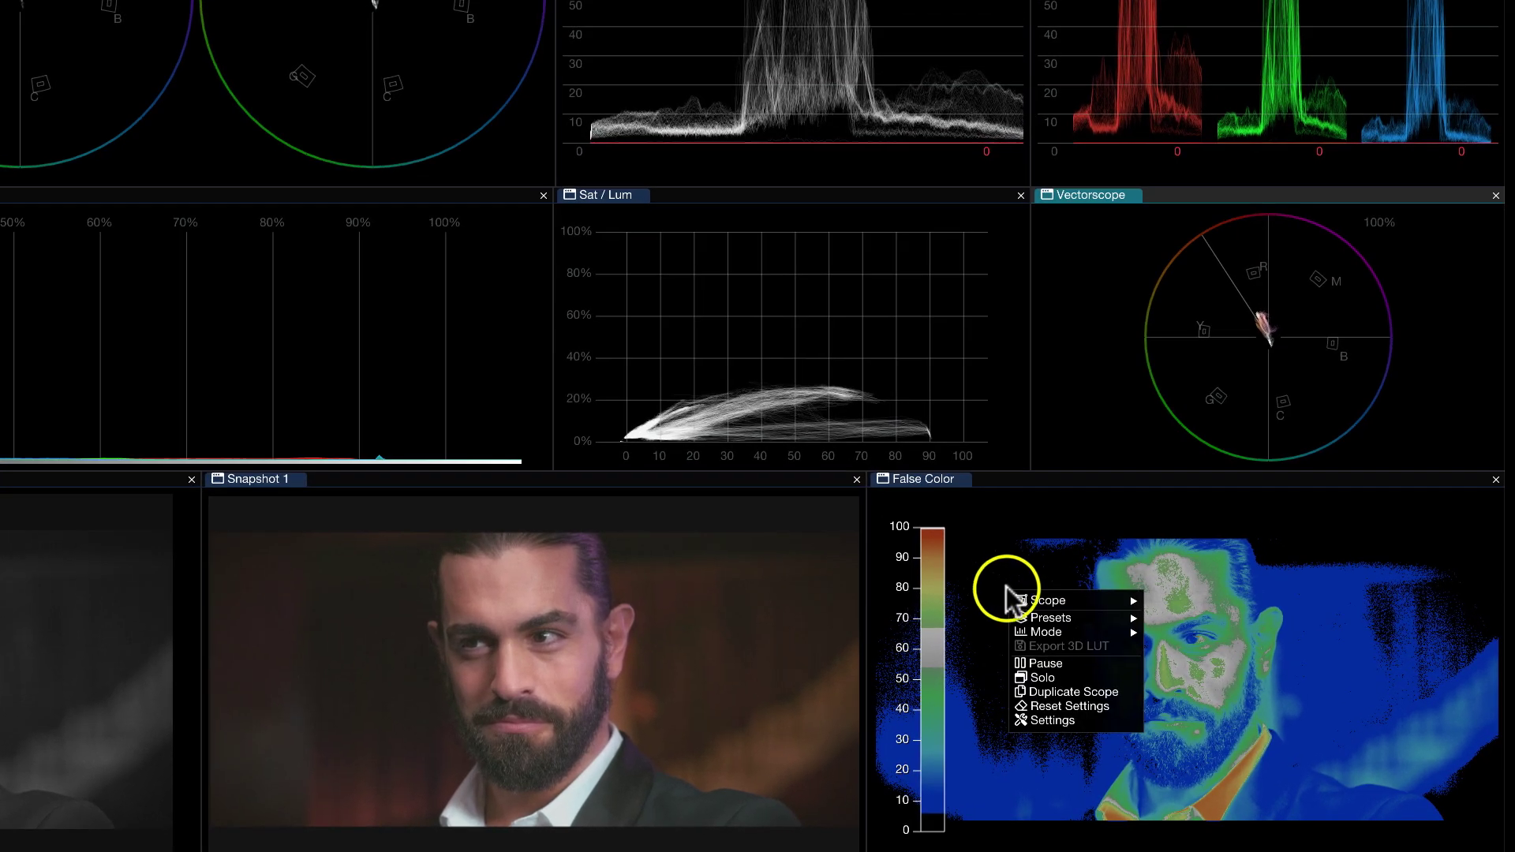
mouse_move(1070, 618)
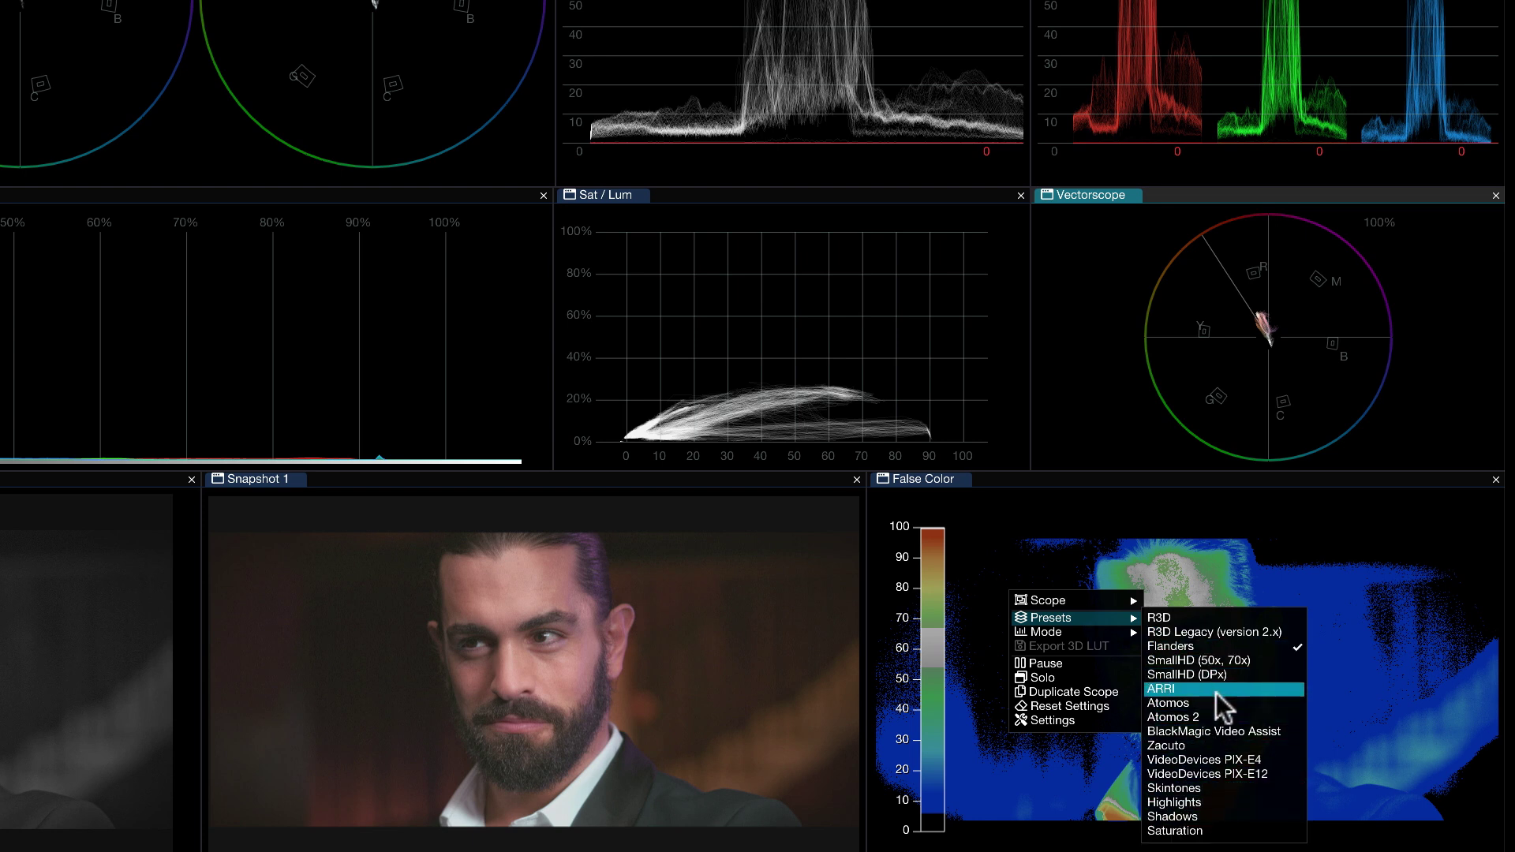
click(1215, 645)
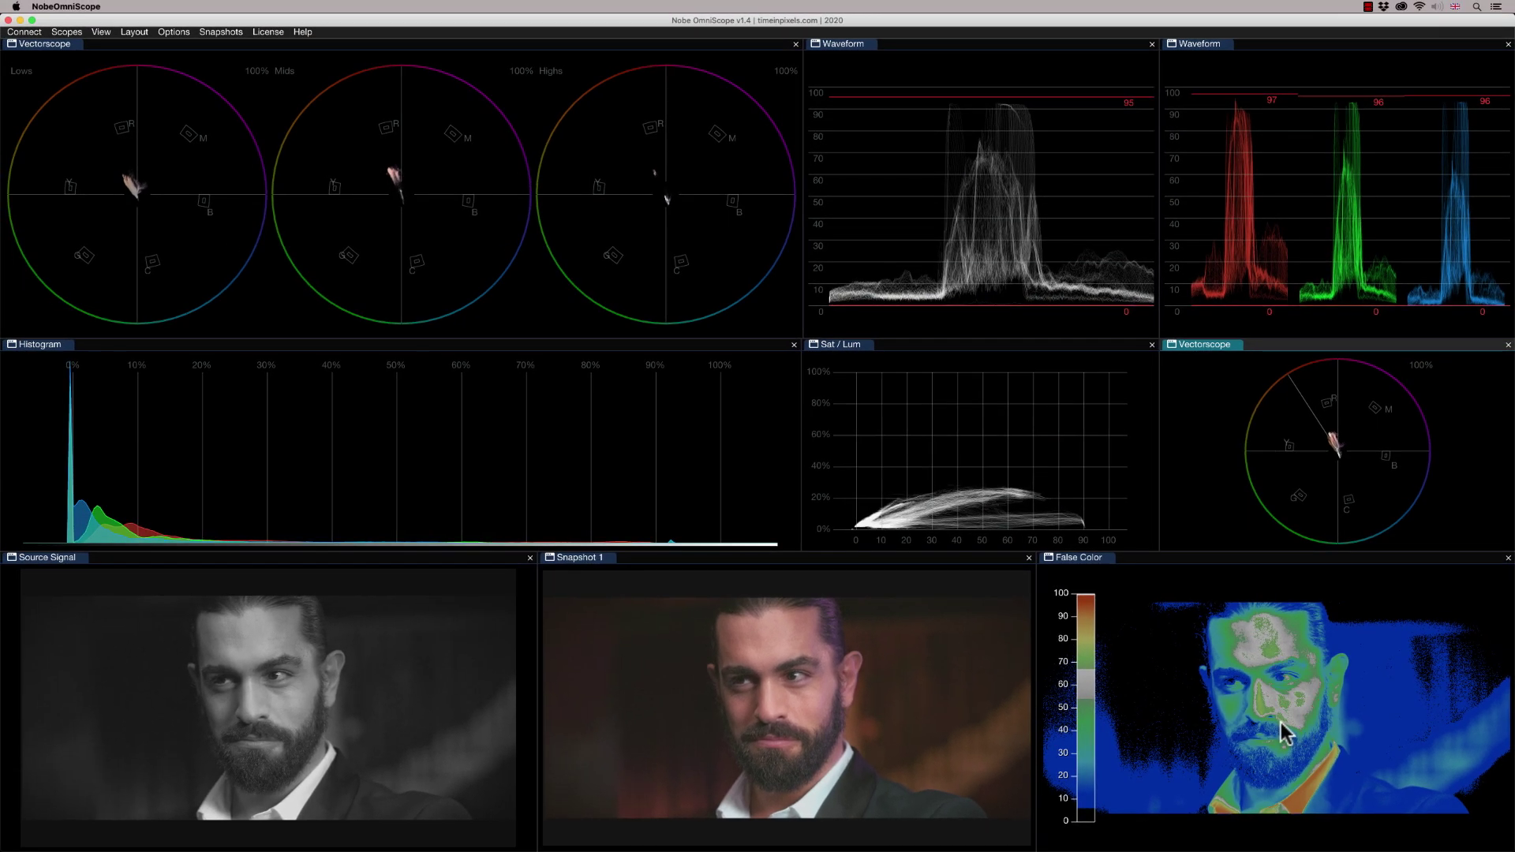
click(679, 471)
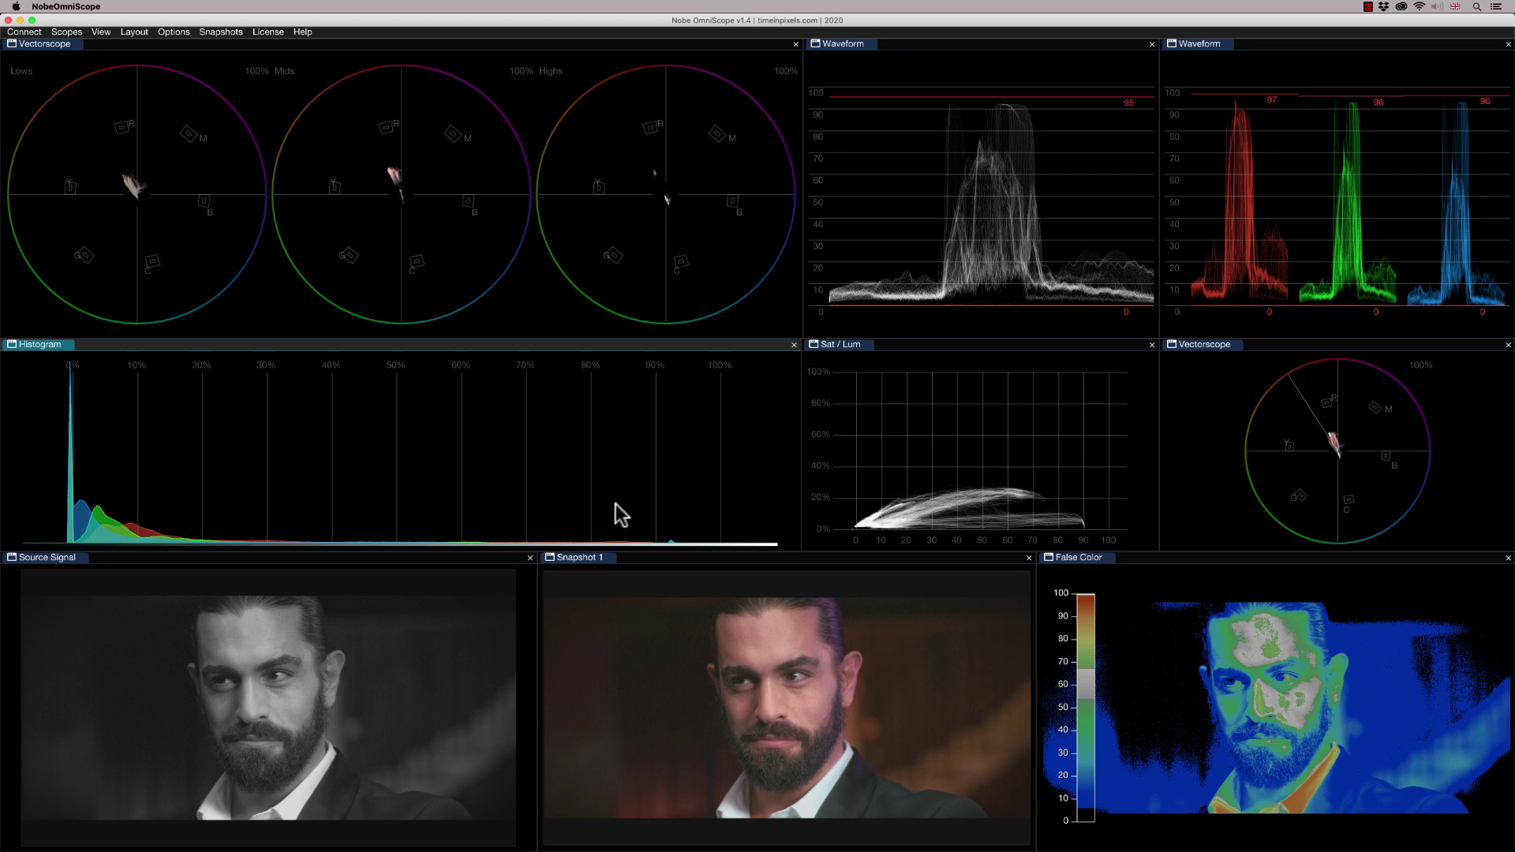
Step: Remove all scopes from the layout using Scopes > Remove all
click(66, 32)
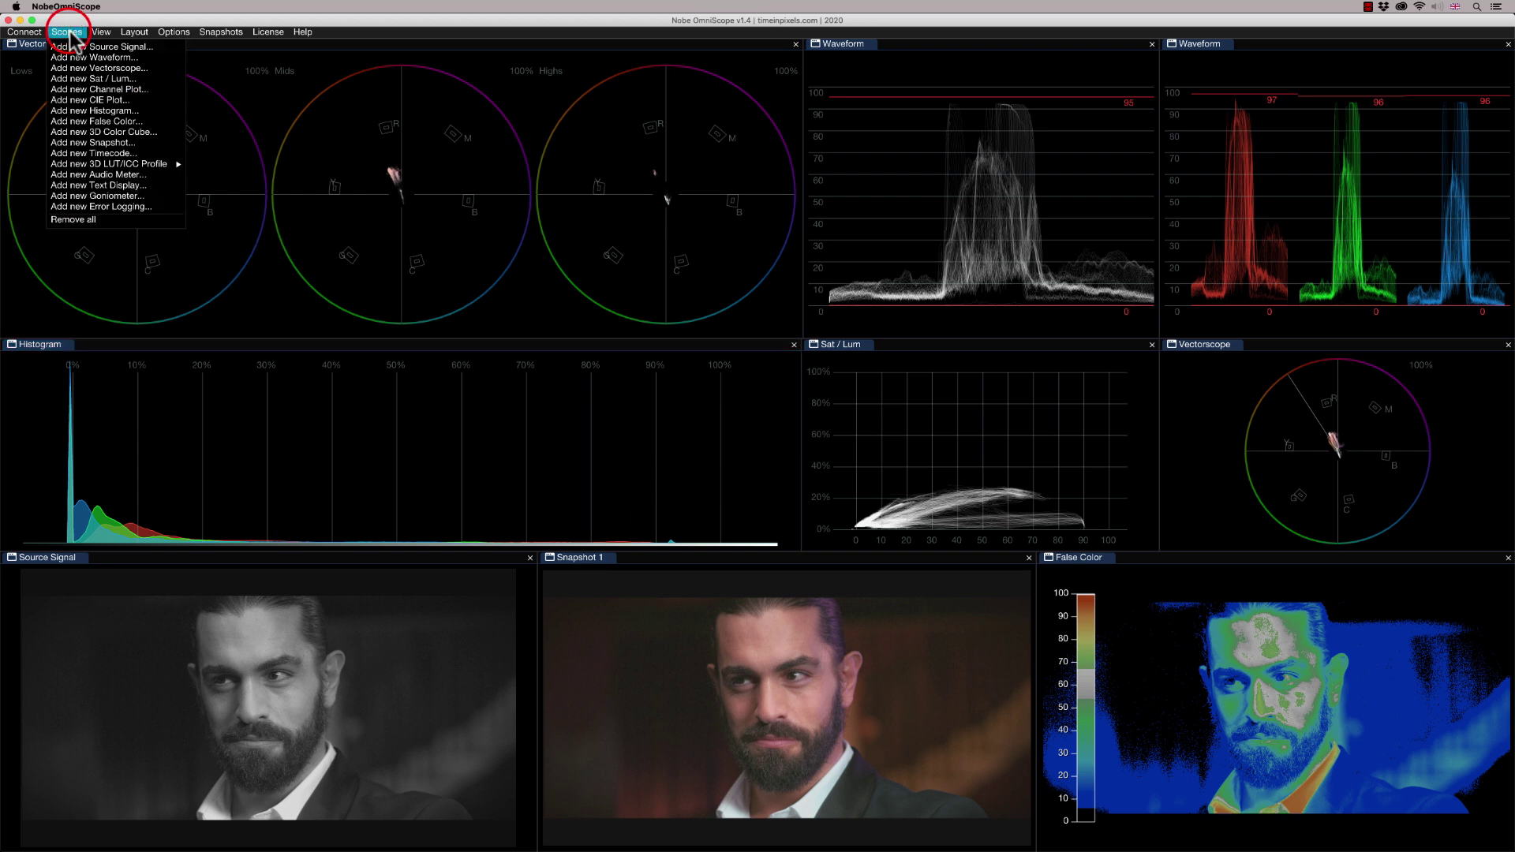
click(103, 219)
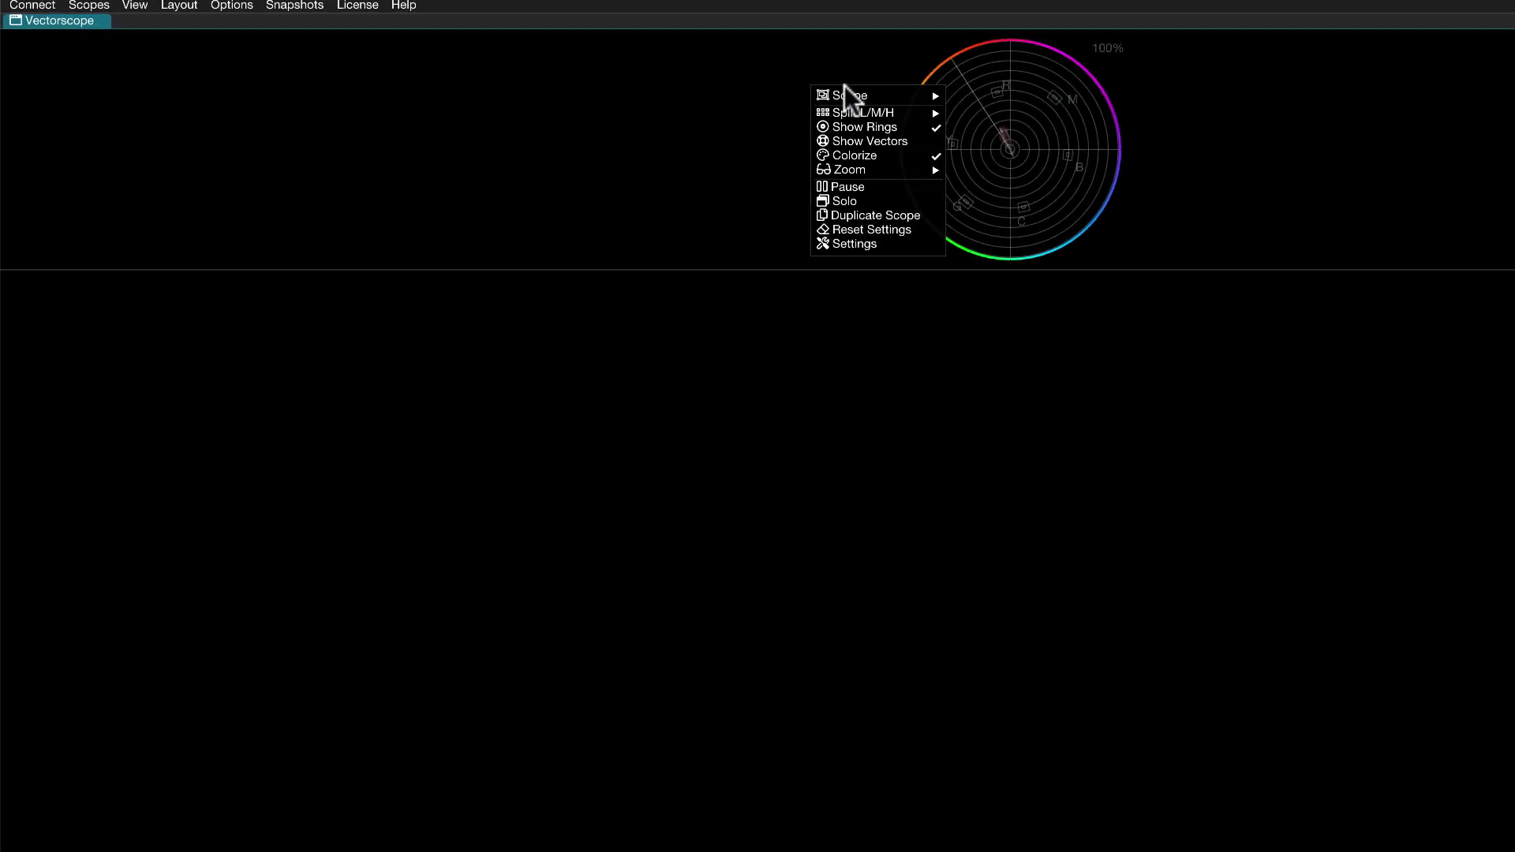
mouse_move(846, 92)
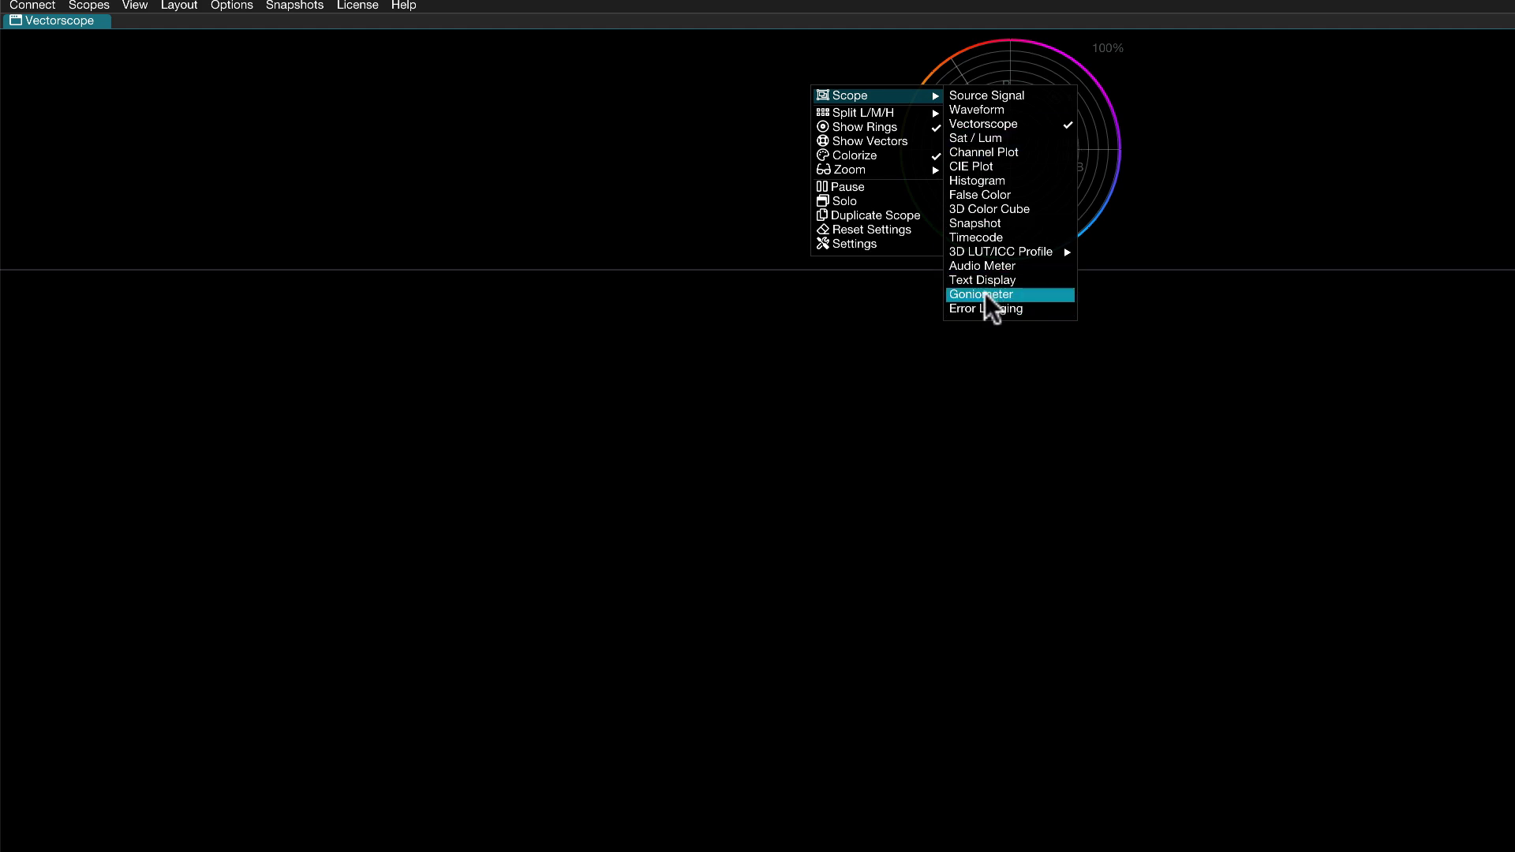
mouse_move(873, 116)
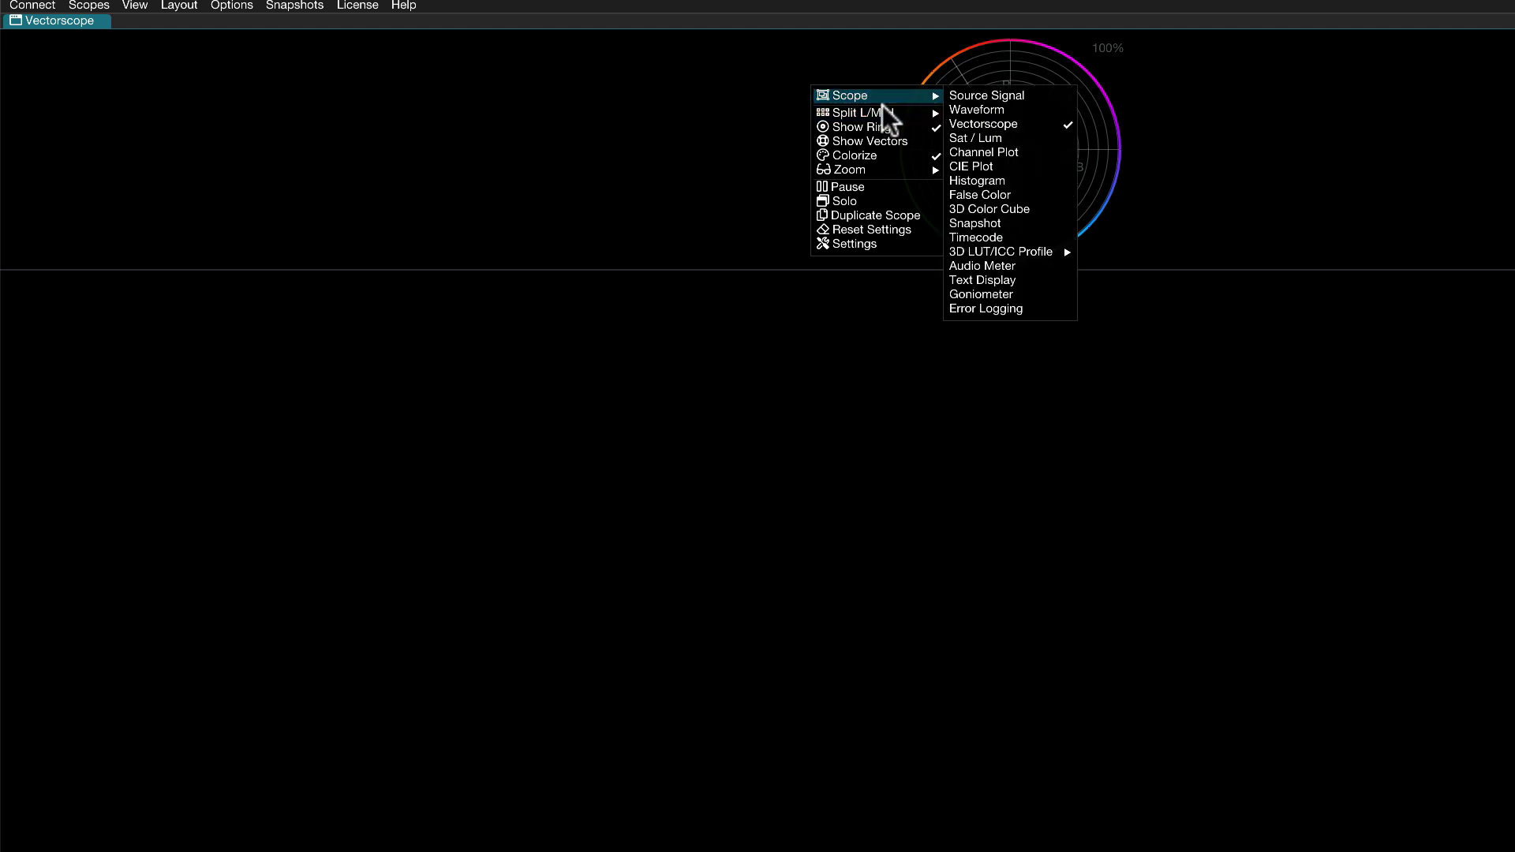
Step: Enable Split L/M/H and Dim down the HUE Ring in the Vectorscope settings
click(860, 243)
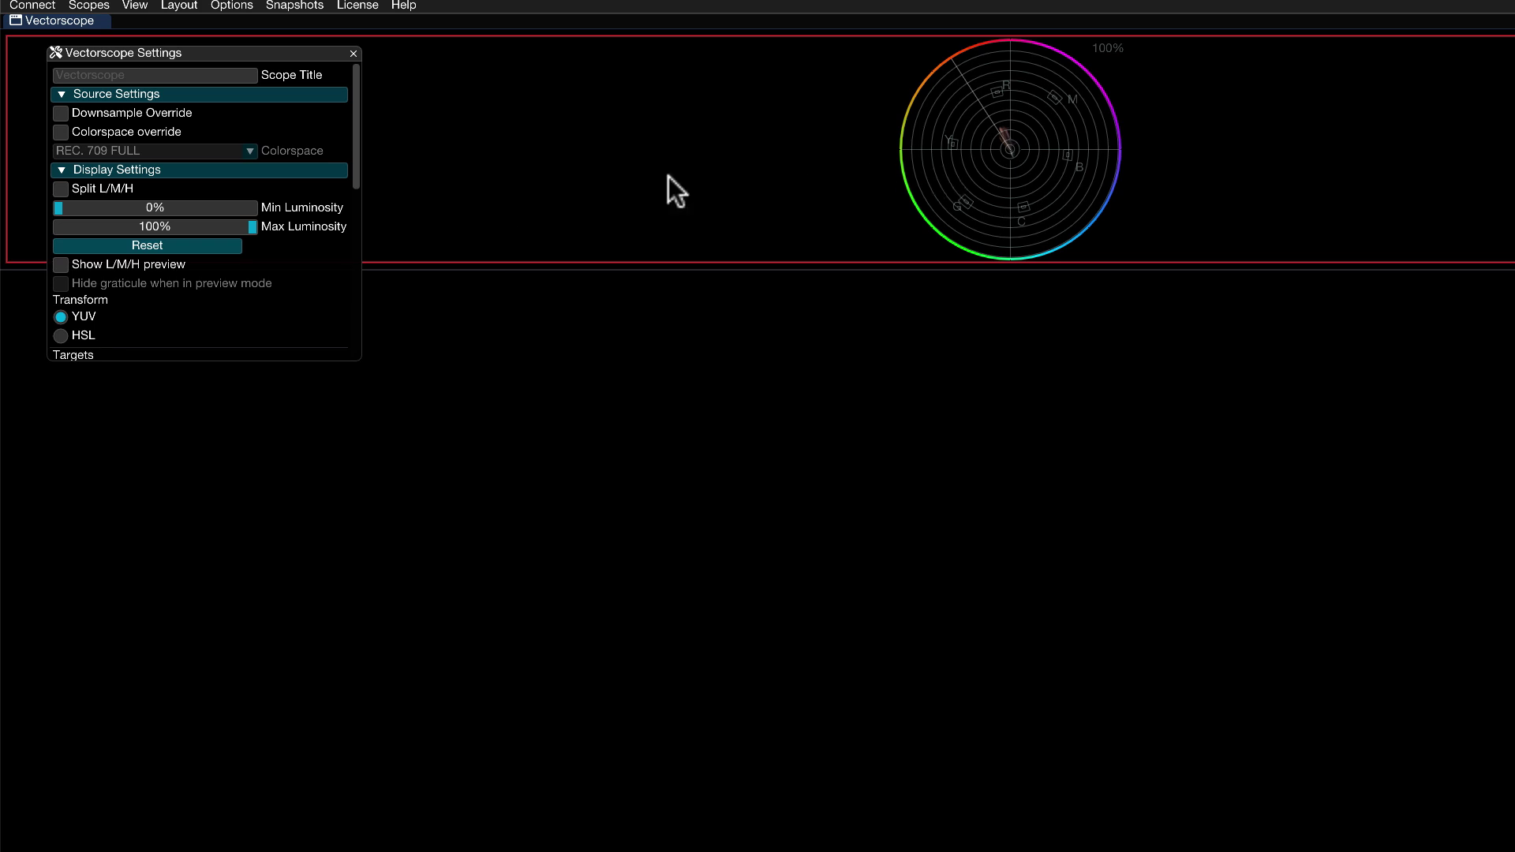
drag(353, 144, 378, 122)
click(62, 189)
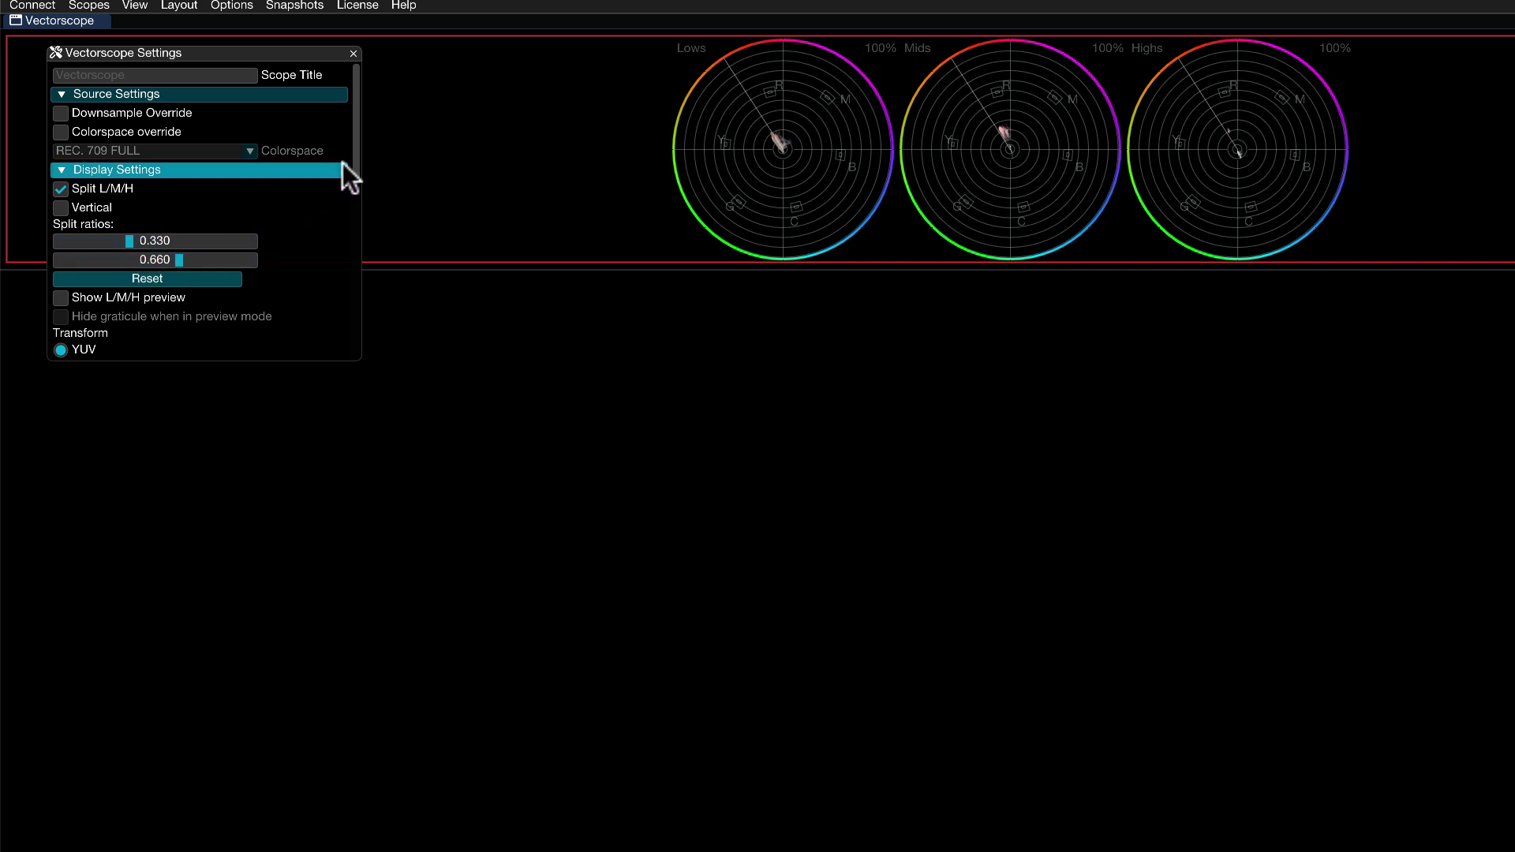
drag(359, 158, 338, 314)
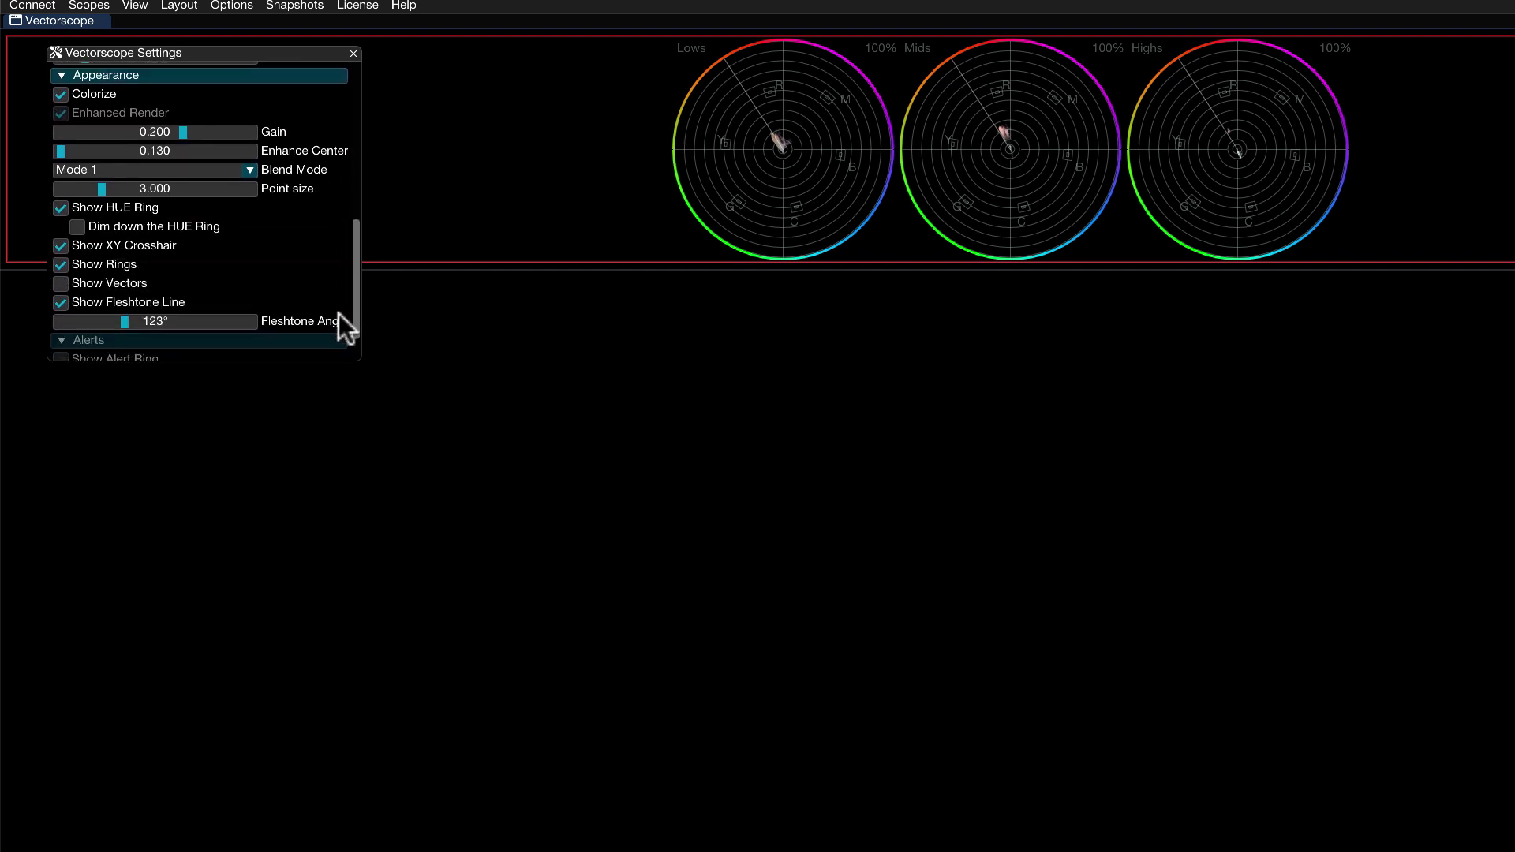
click(77, 229)
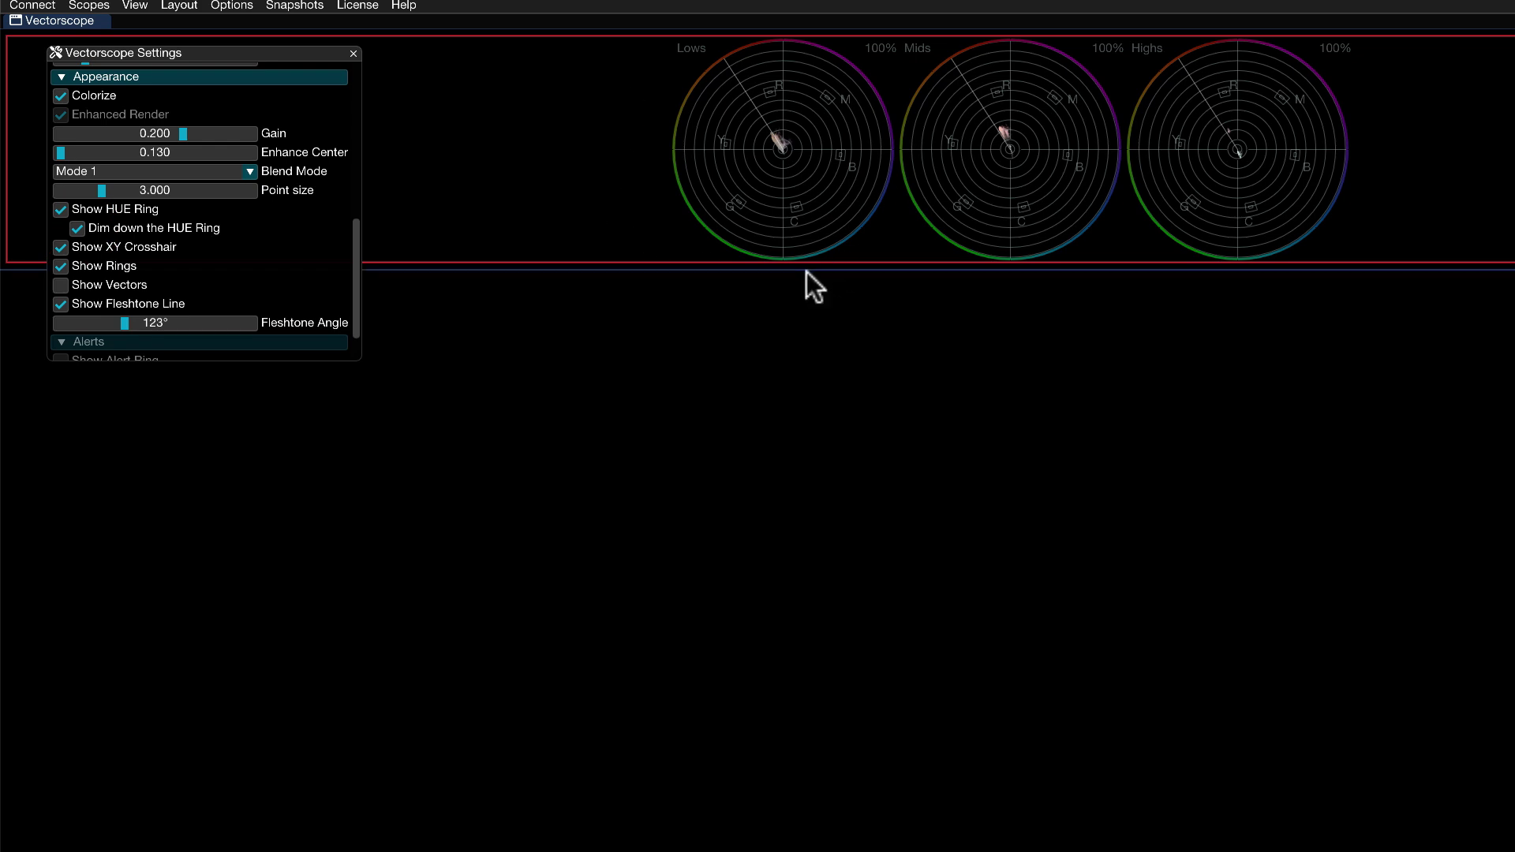
click(709, 315)
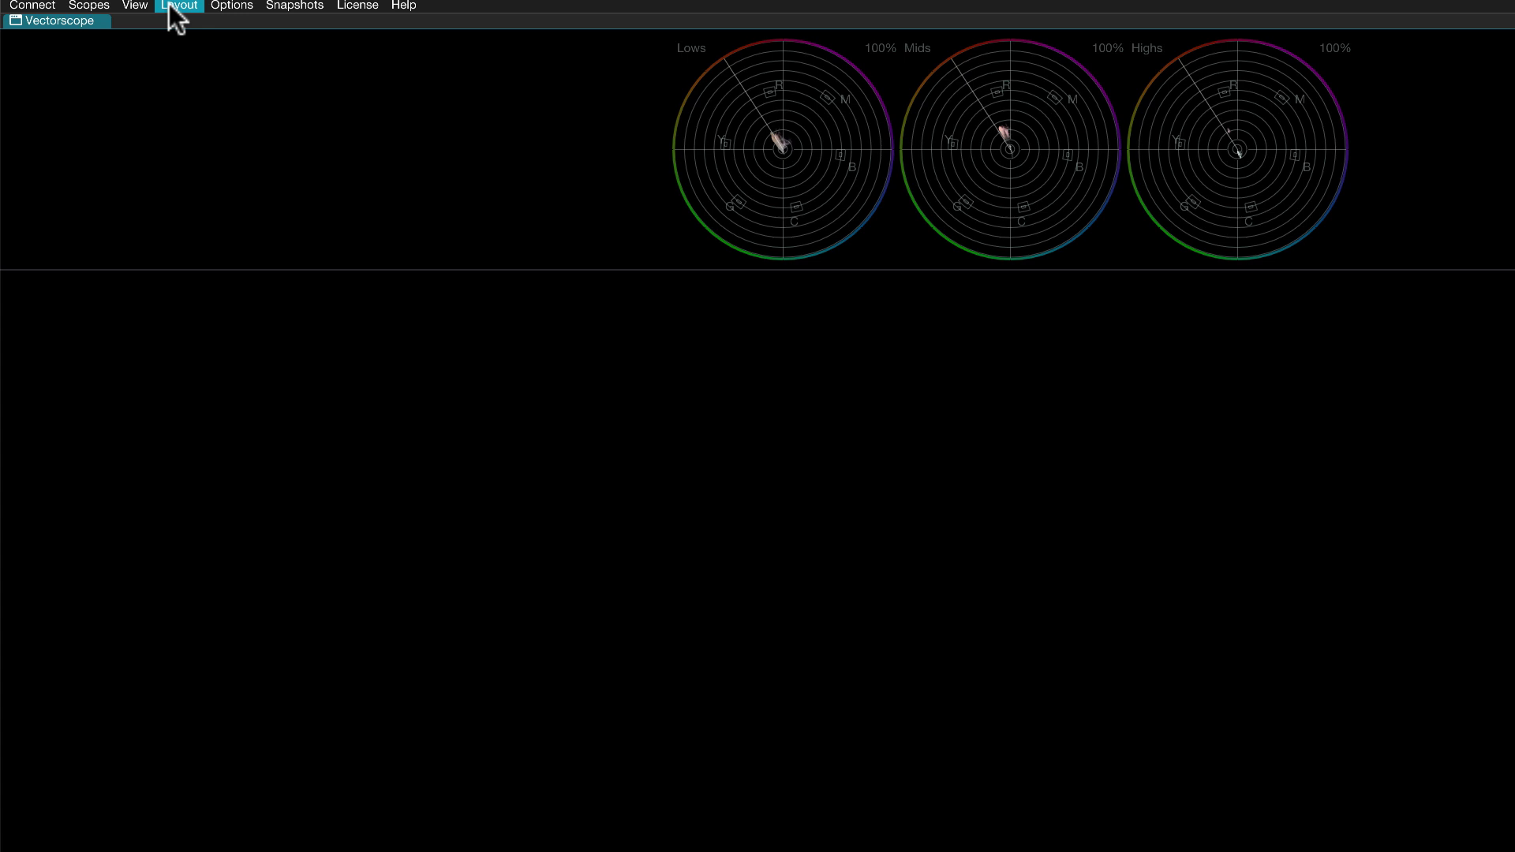
Step: Add a Waveform scope, dock it right of the split Vectorscope, and resize the panes
click(103, 5)
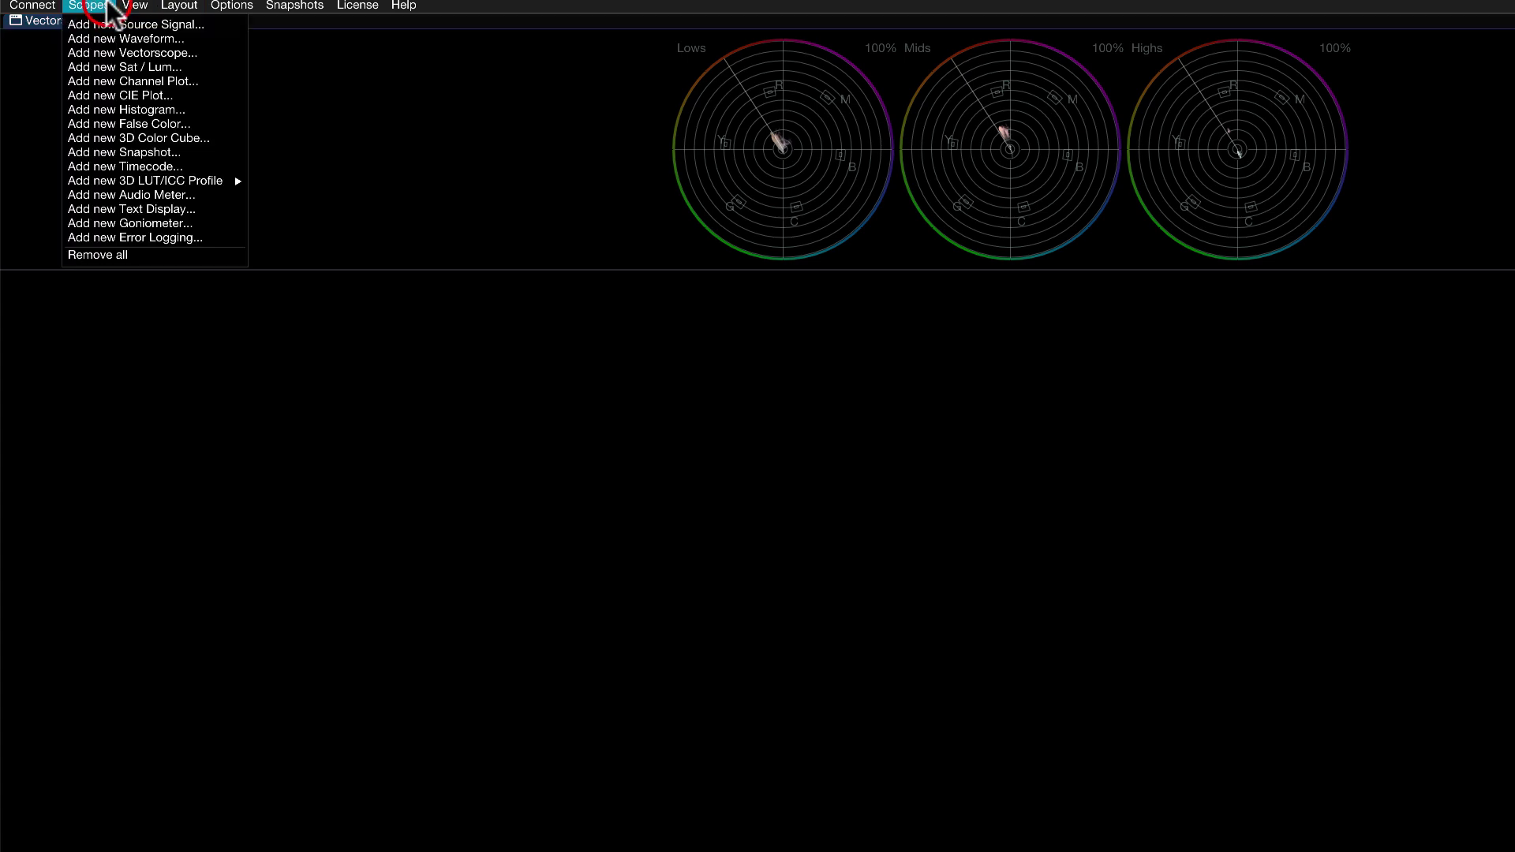
click(119, 38)
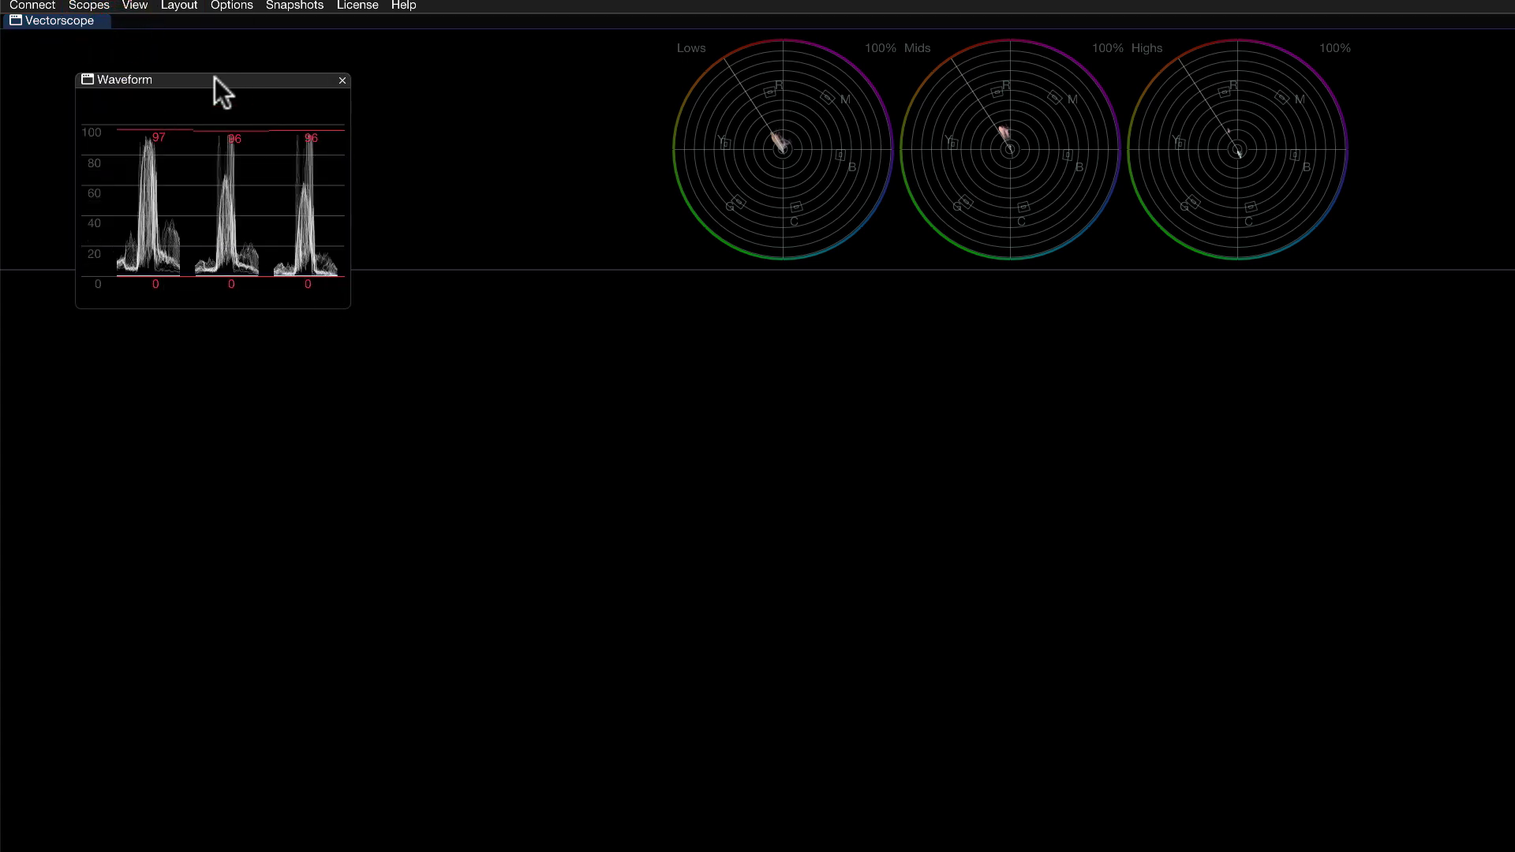
drag(220, 80, 569, 472)
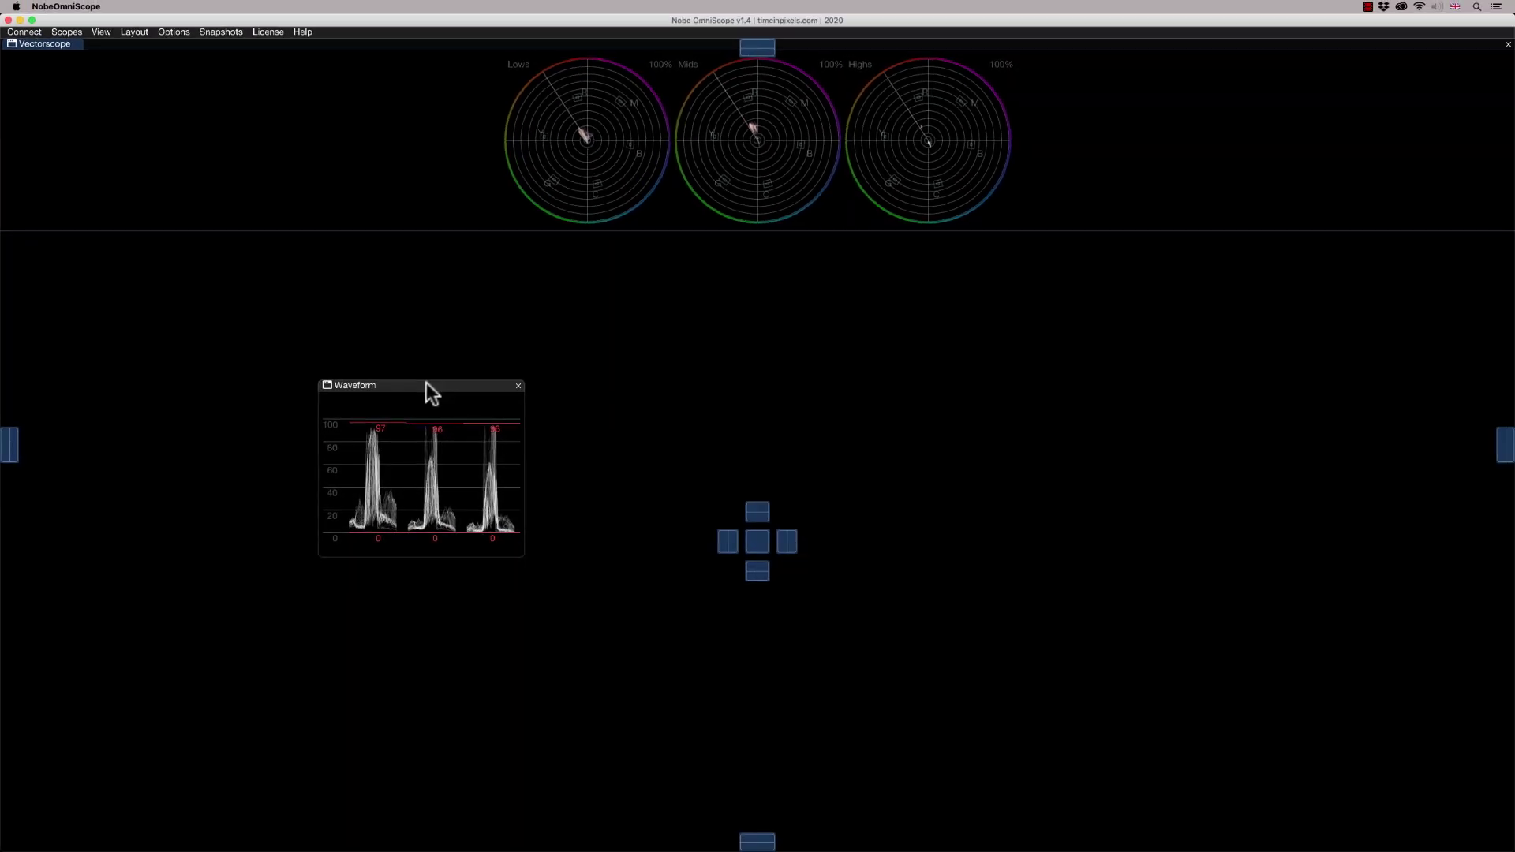
drag(426, 382, 797, 142)
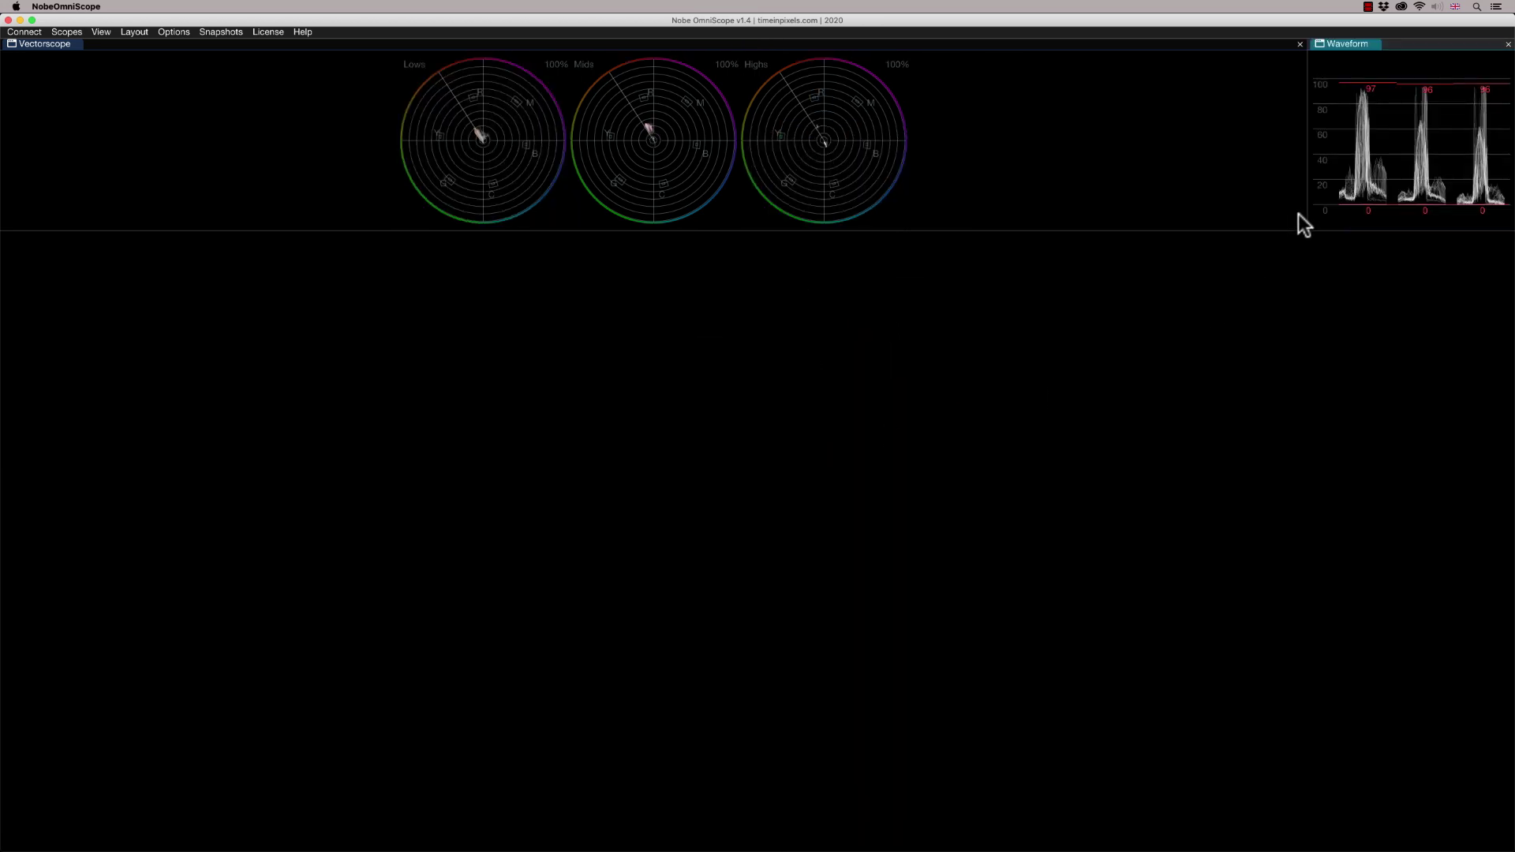
drag(1306, 209, 1189, 286)
Step: Add a second Waveform scope docked next to the first
click(71, 32)
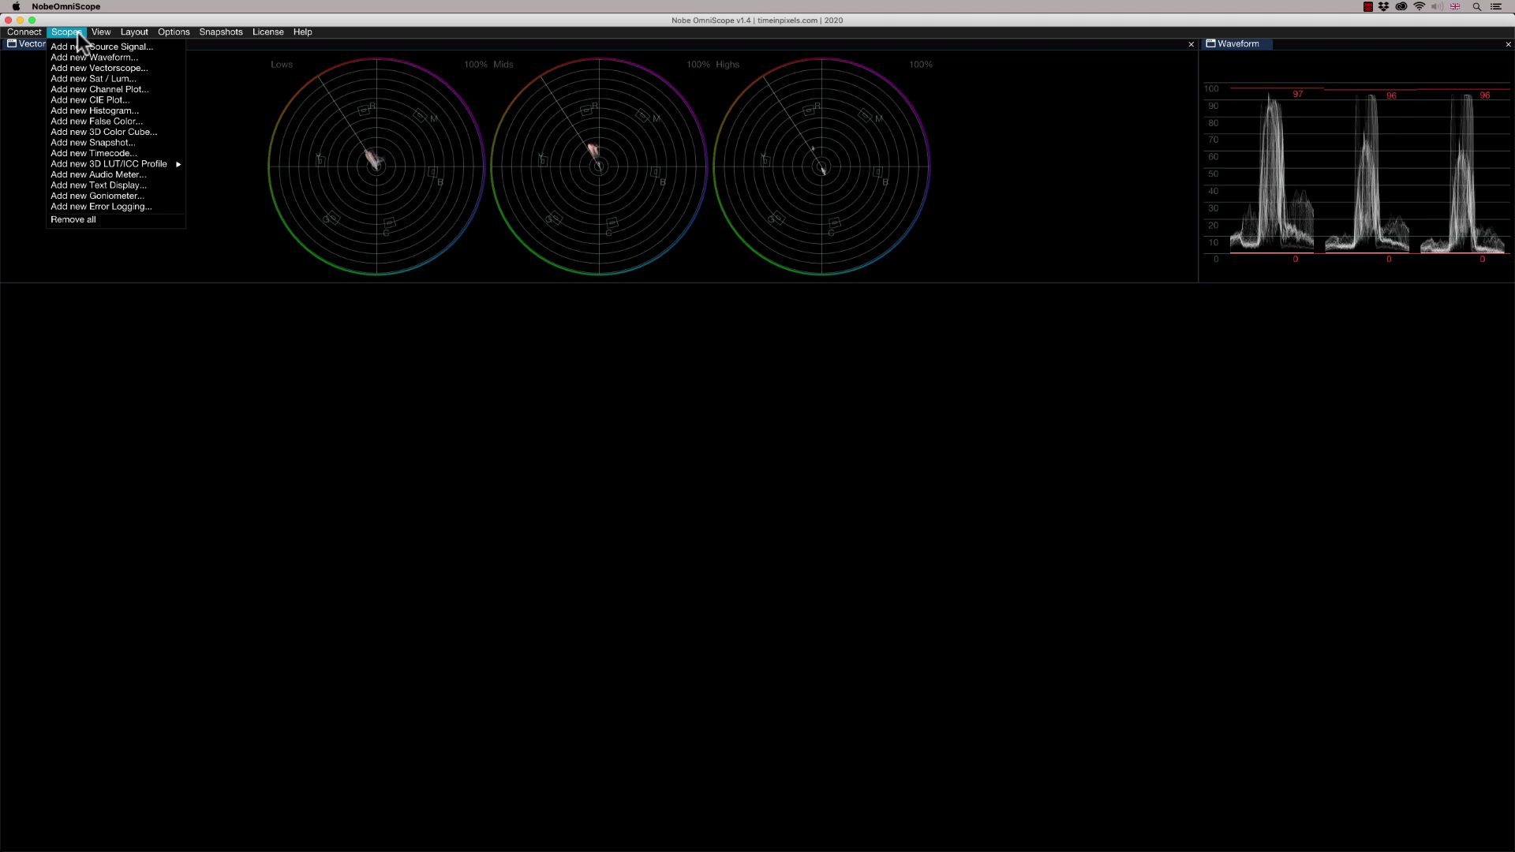
click(89, 58)
drag(184, 96, 626, 155)
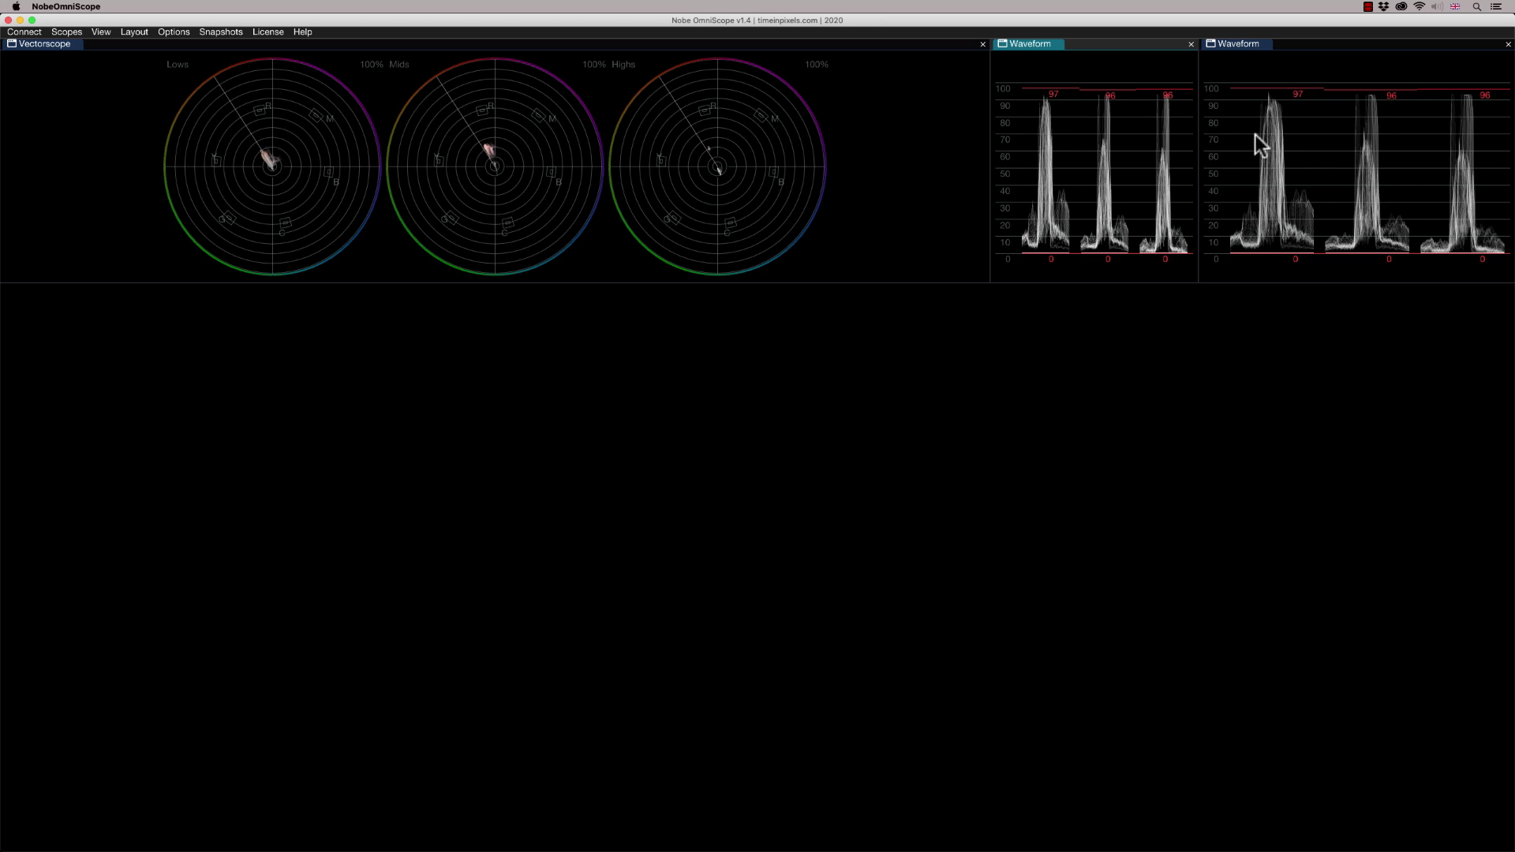
Step: Widen the middle Waveform and switch it to Luminosity mode
drag(990, 156, 913, 158)
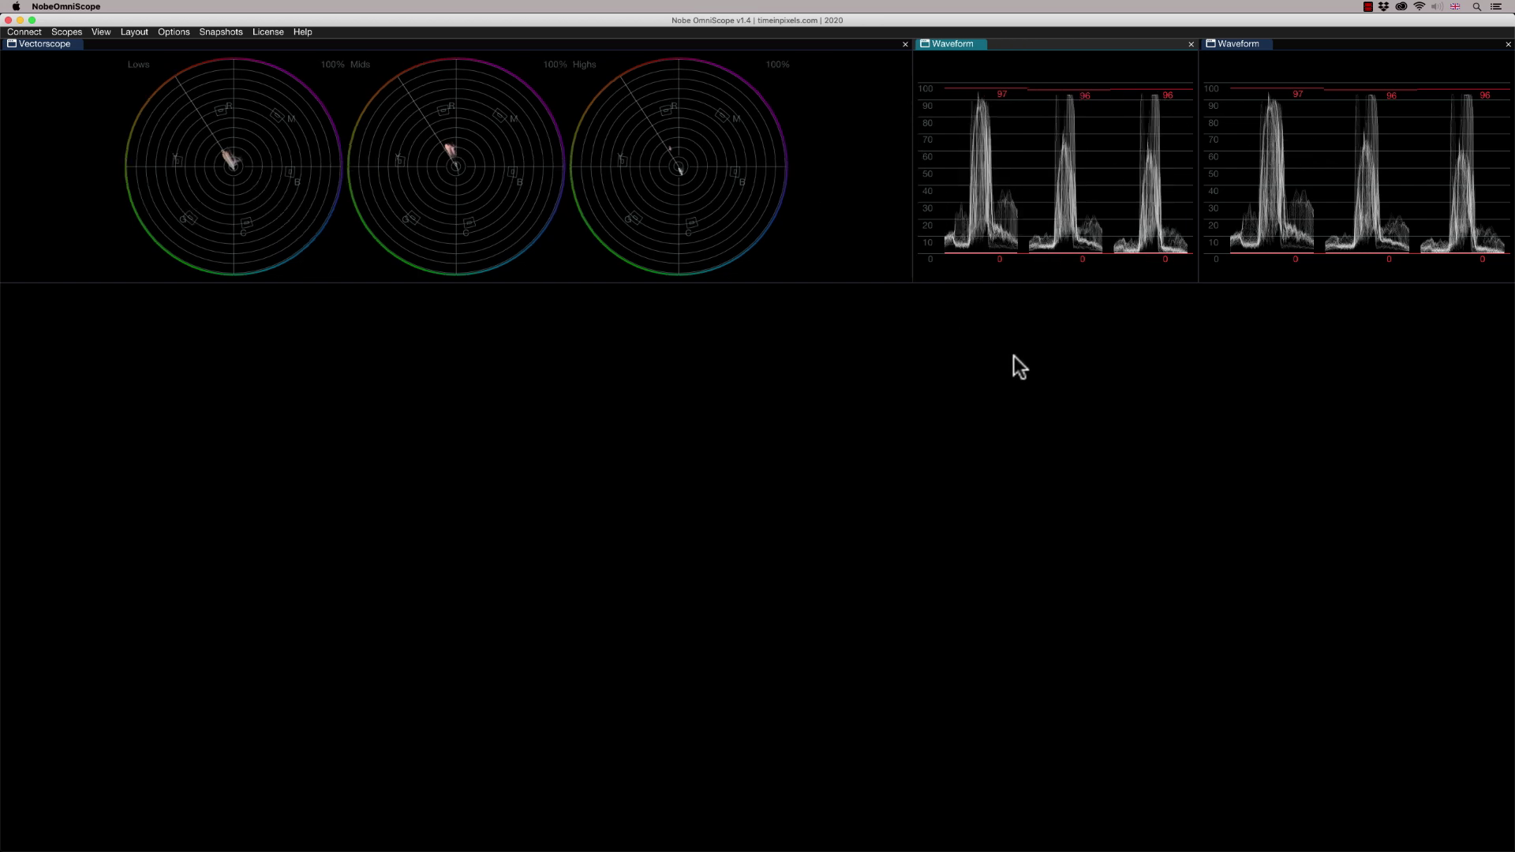
right_click(990, 69)
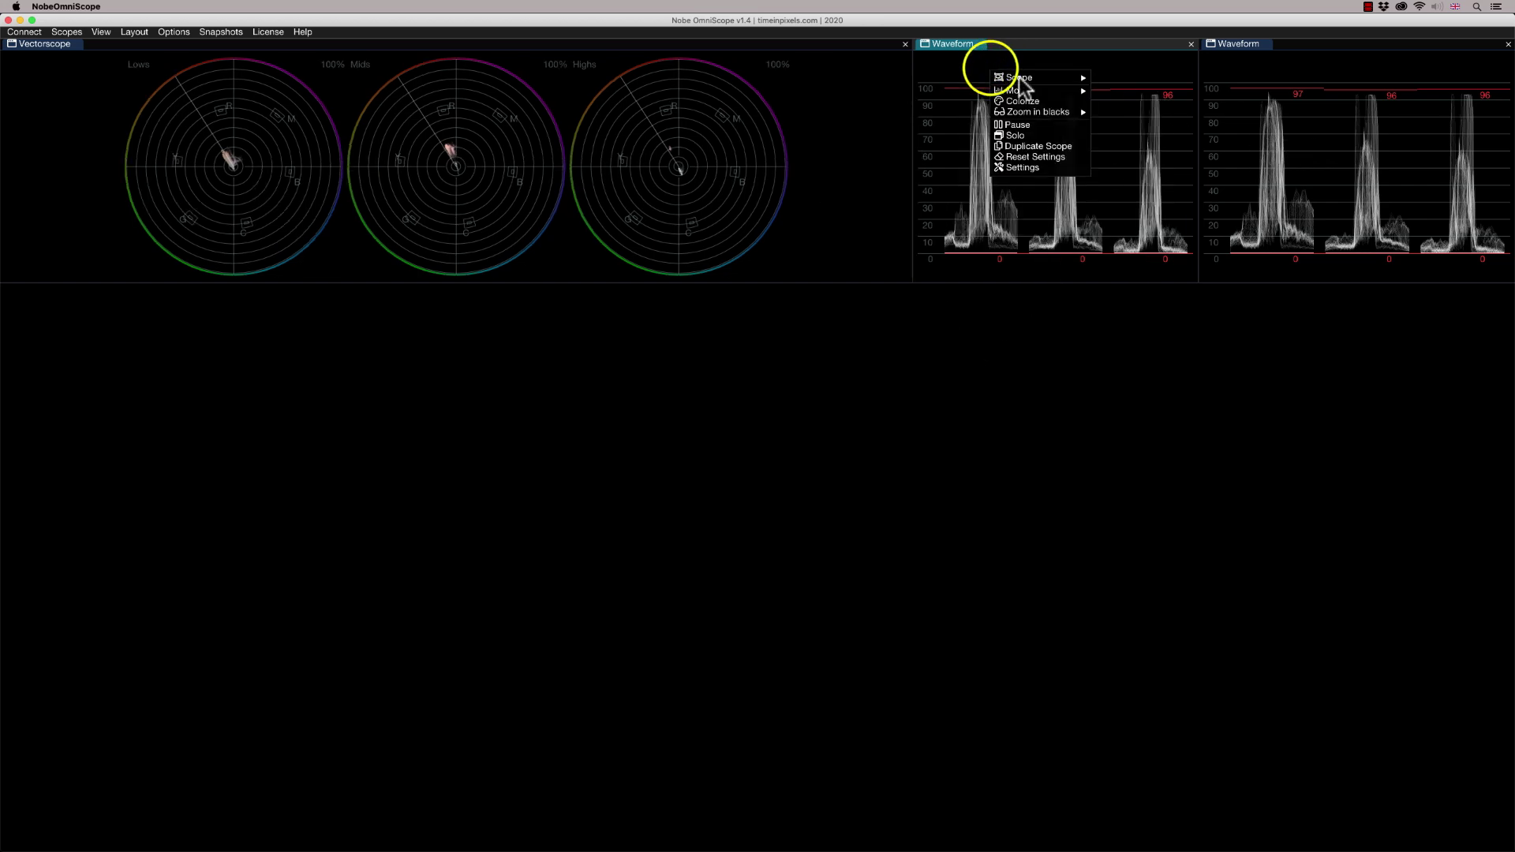
mouse_move(1049, 91)
click(1113, 92)
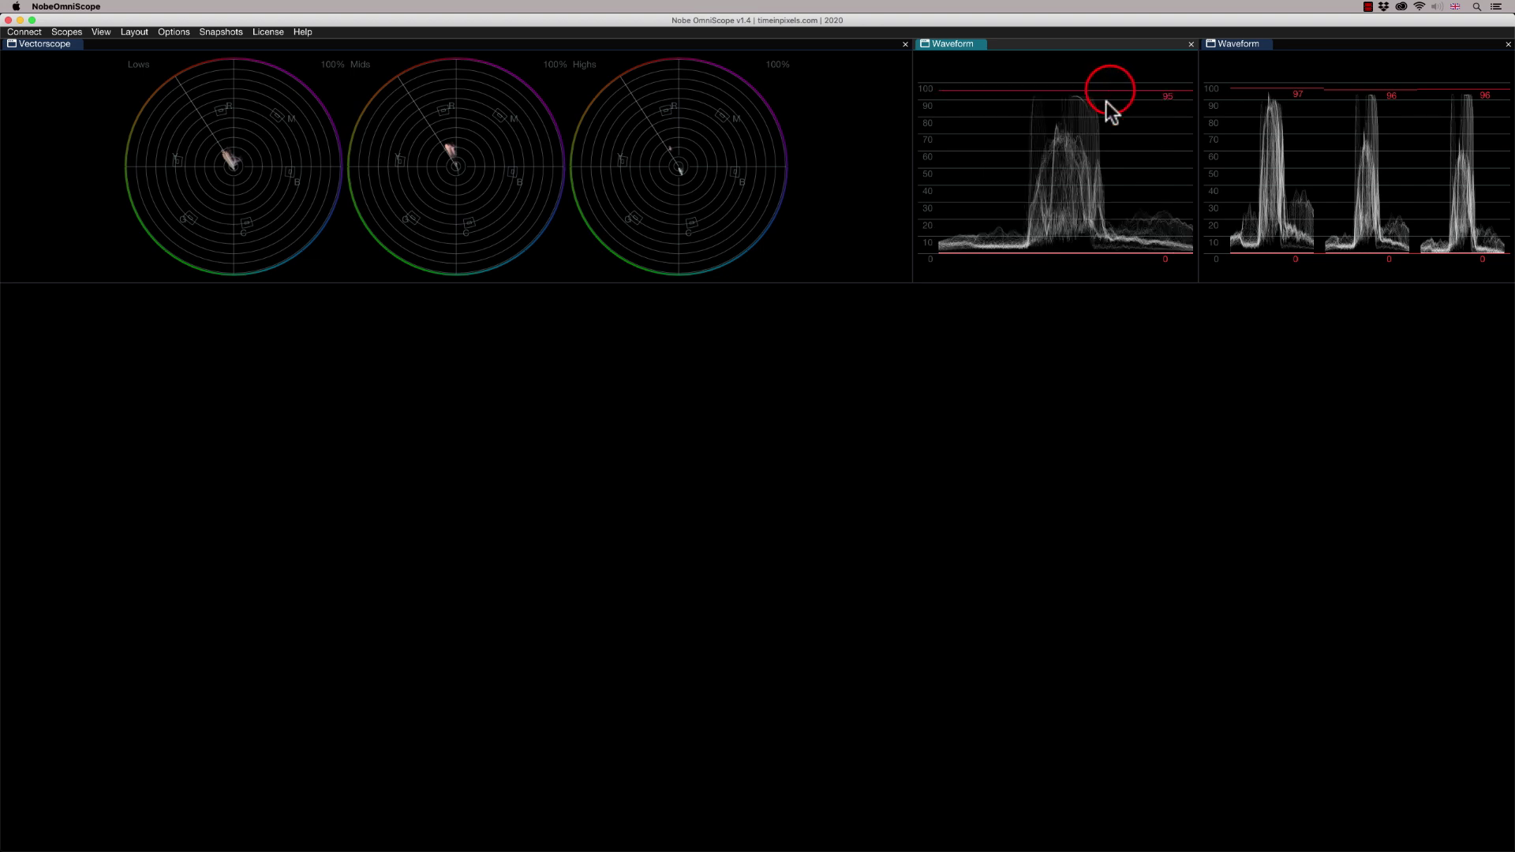
Step: Make the top scope row taller and colourize the right Waveform's RGB parade
drag(811, 283, 815, 328)
drag(909, 220, 883, 218)
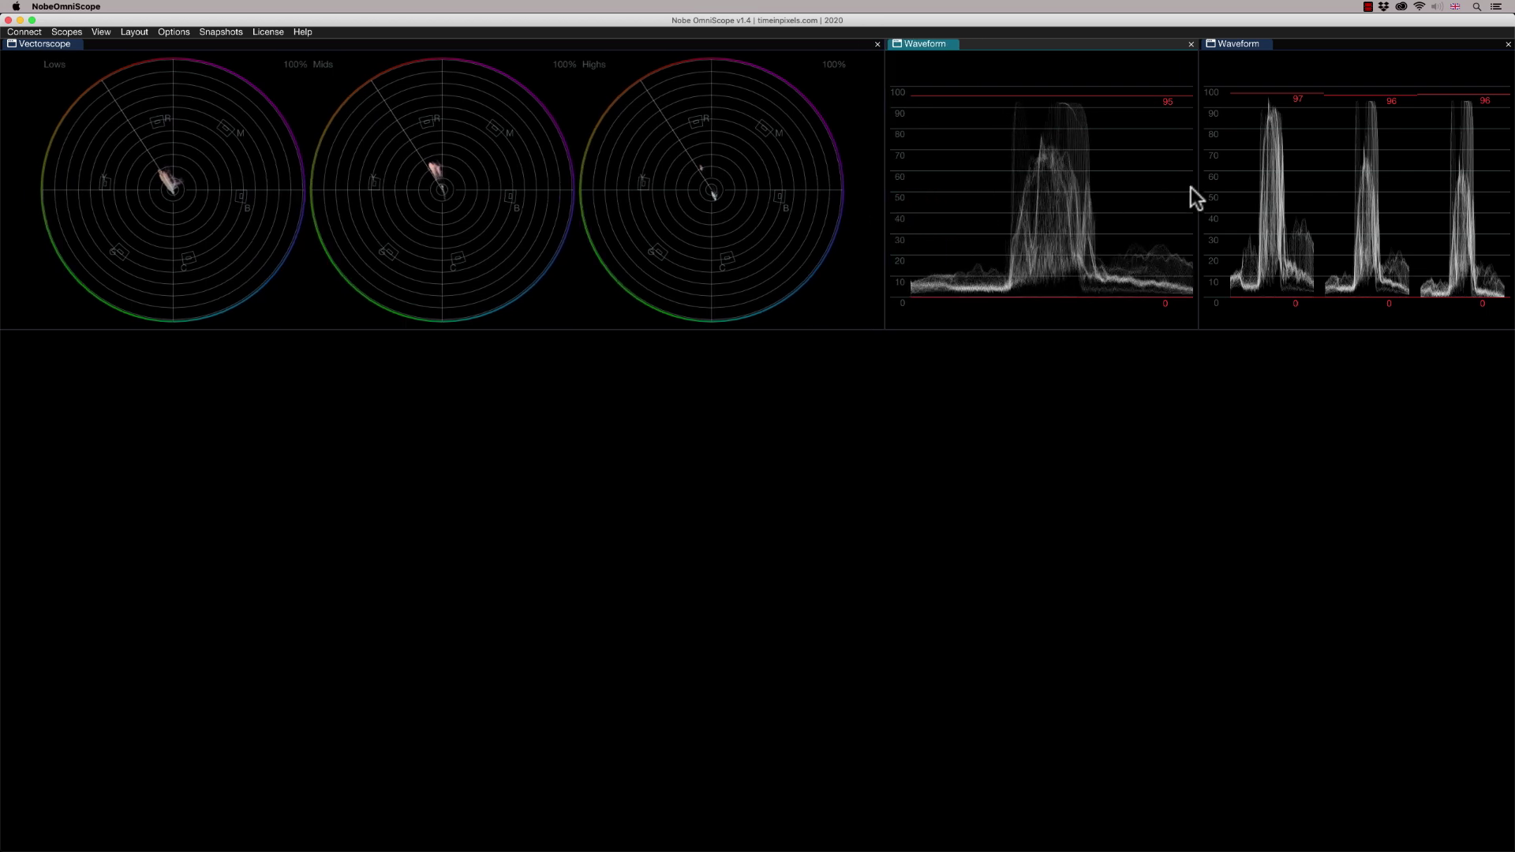
right_click(1296, 64)
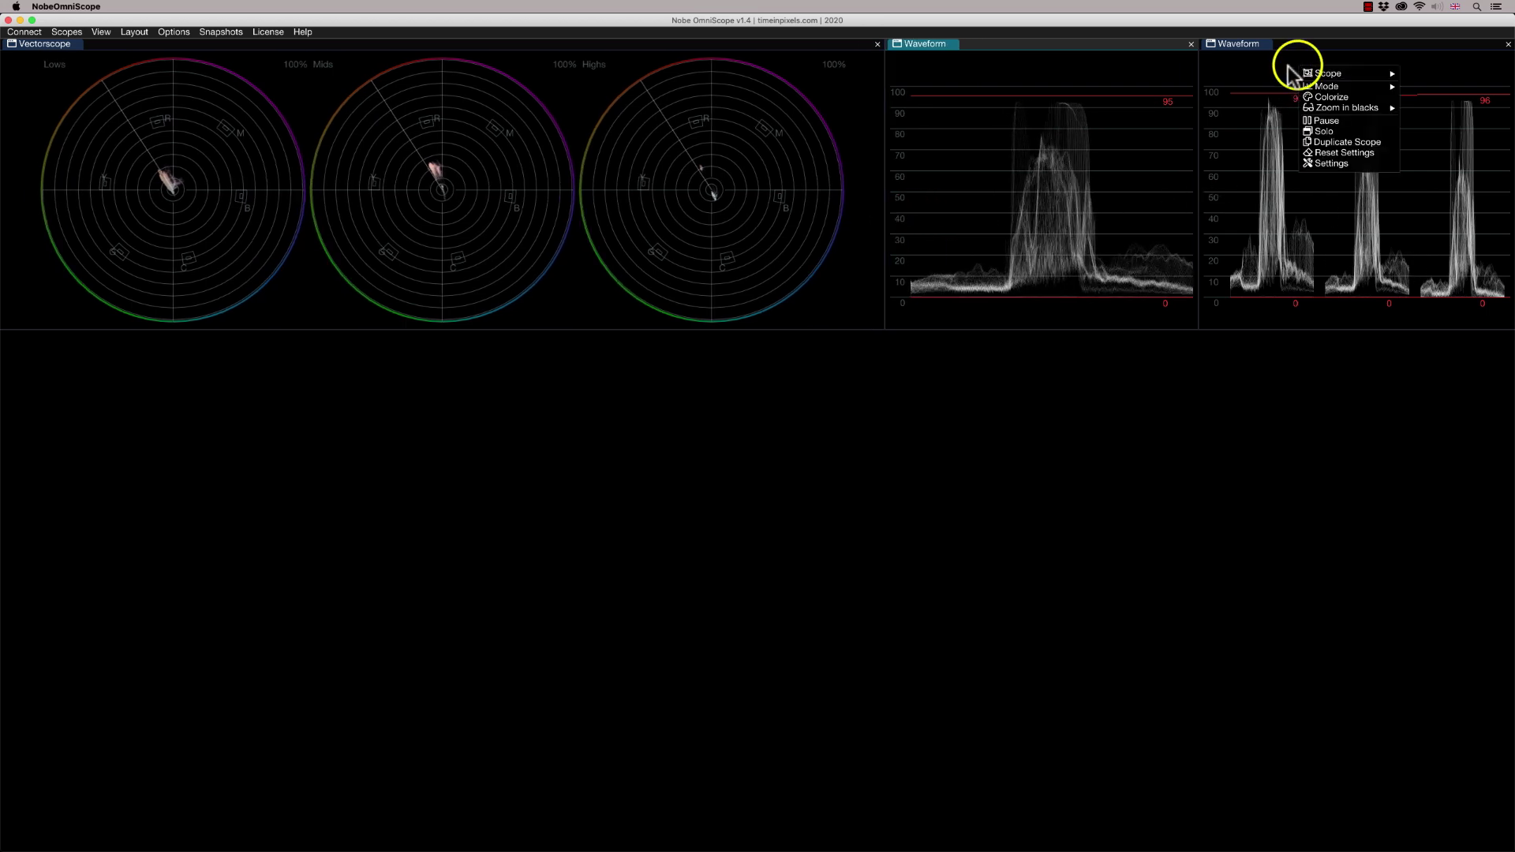
click(1326, 96)
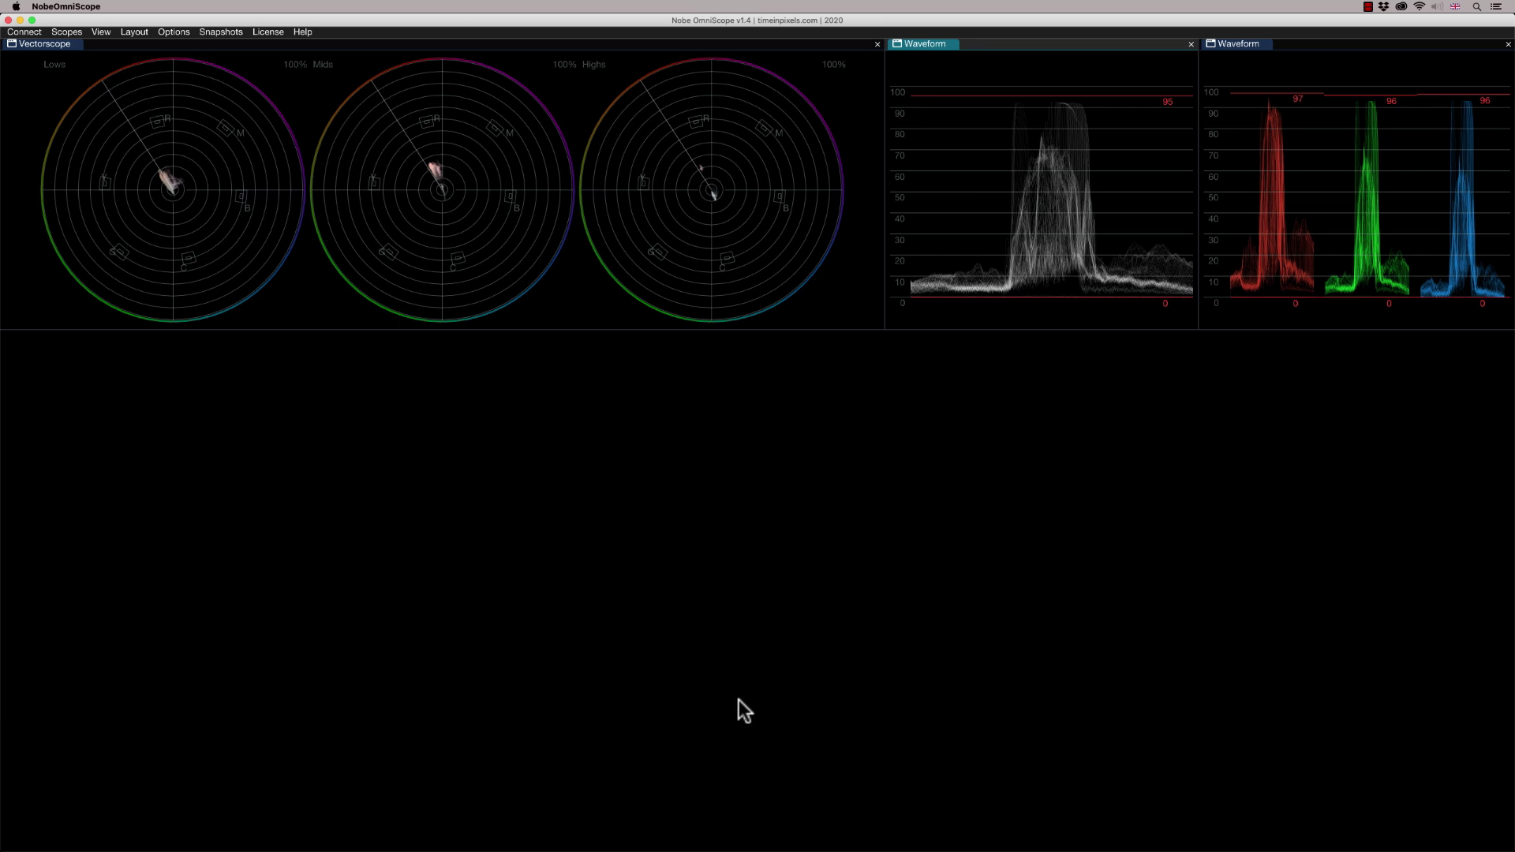
Step: Add a Sat / Lum scope docked across the bottom of the layout
click(66, 31)
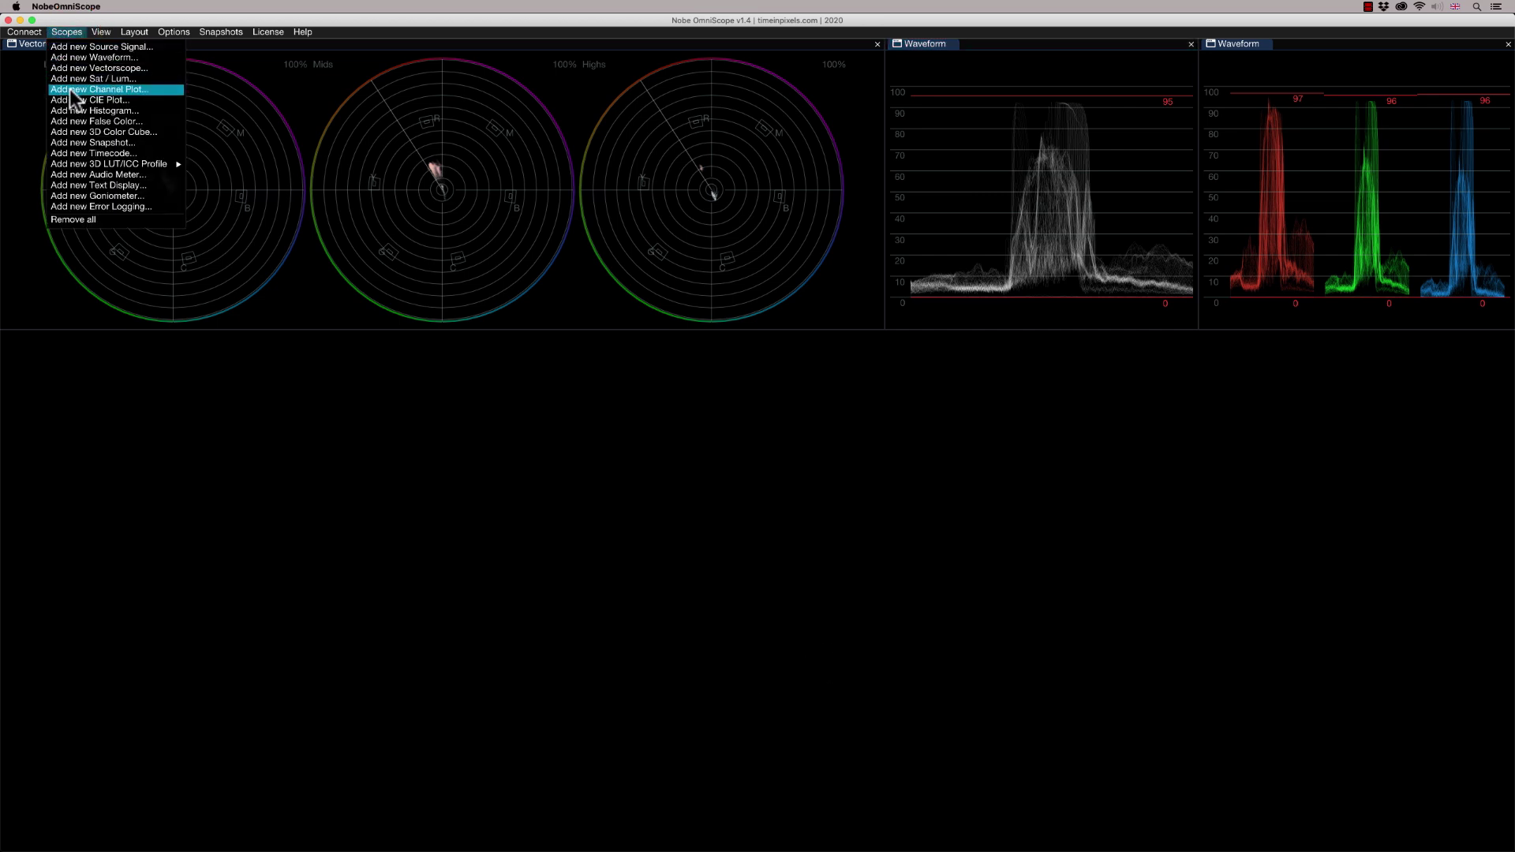
click(95, 78)
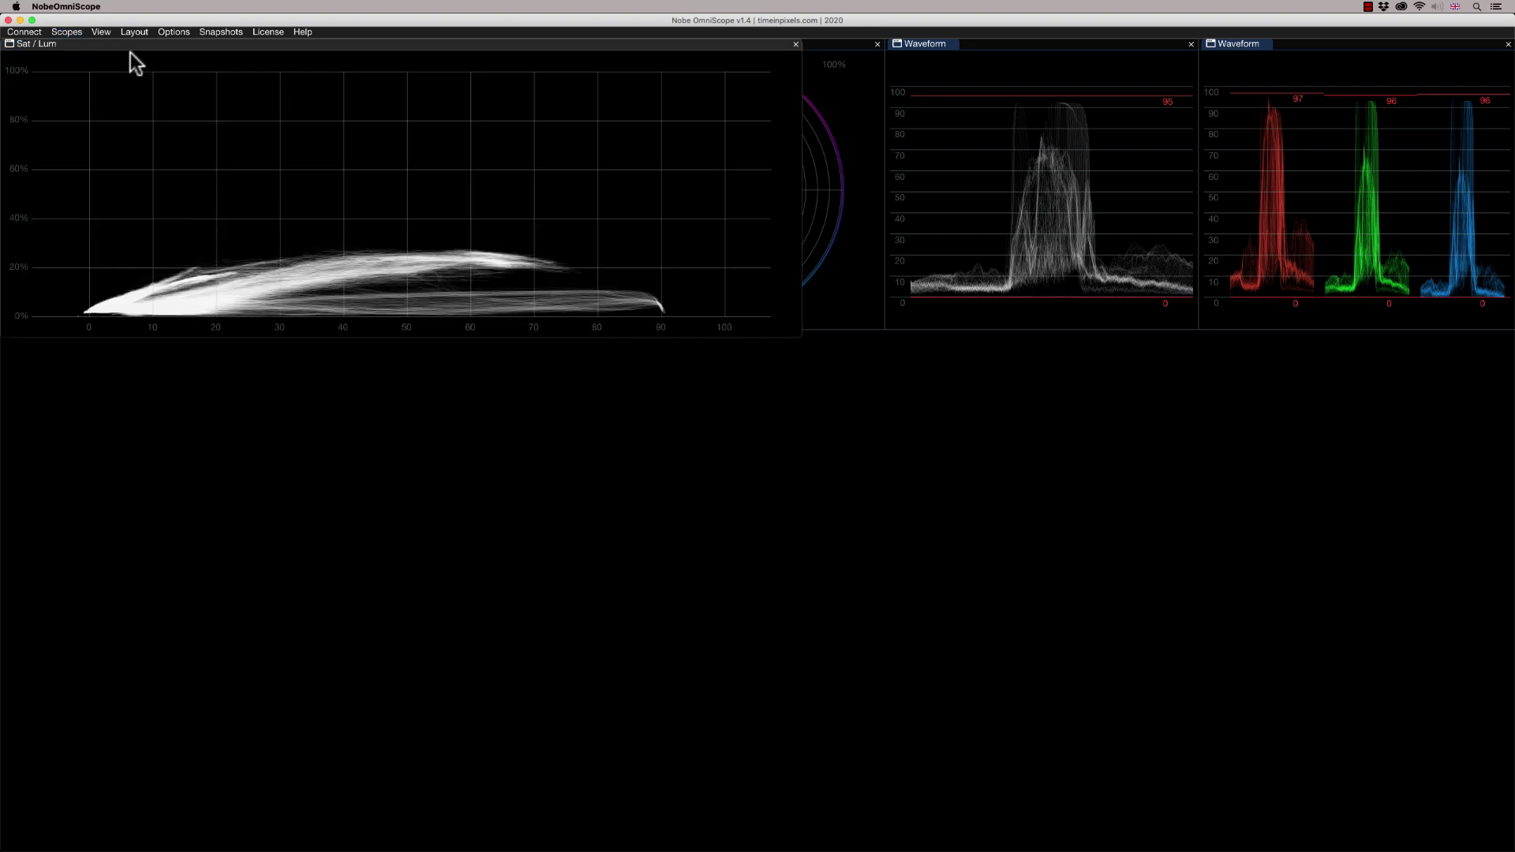
drag(166, 47, 754, 560)
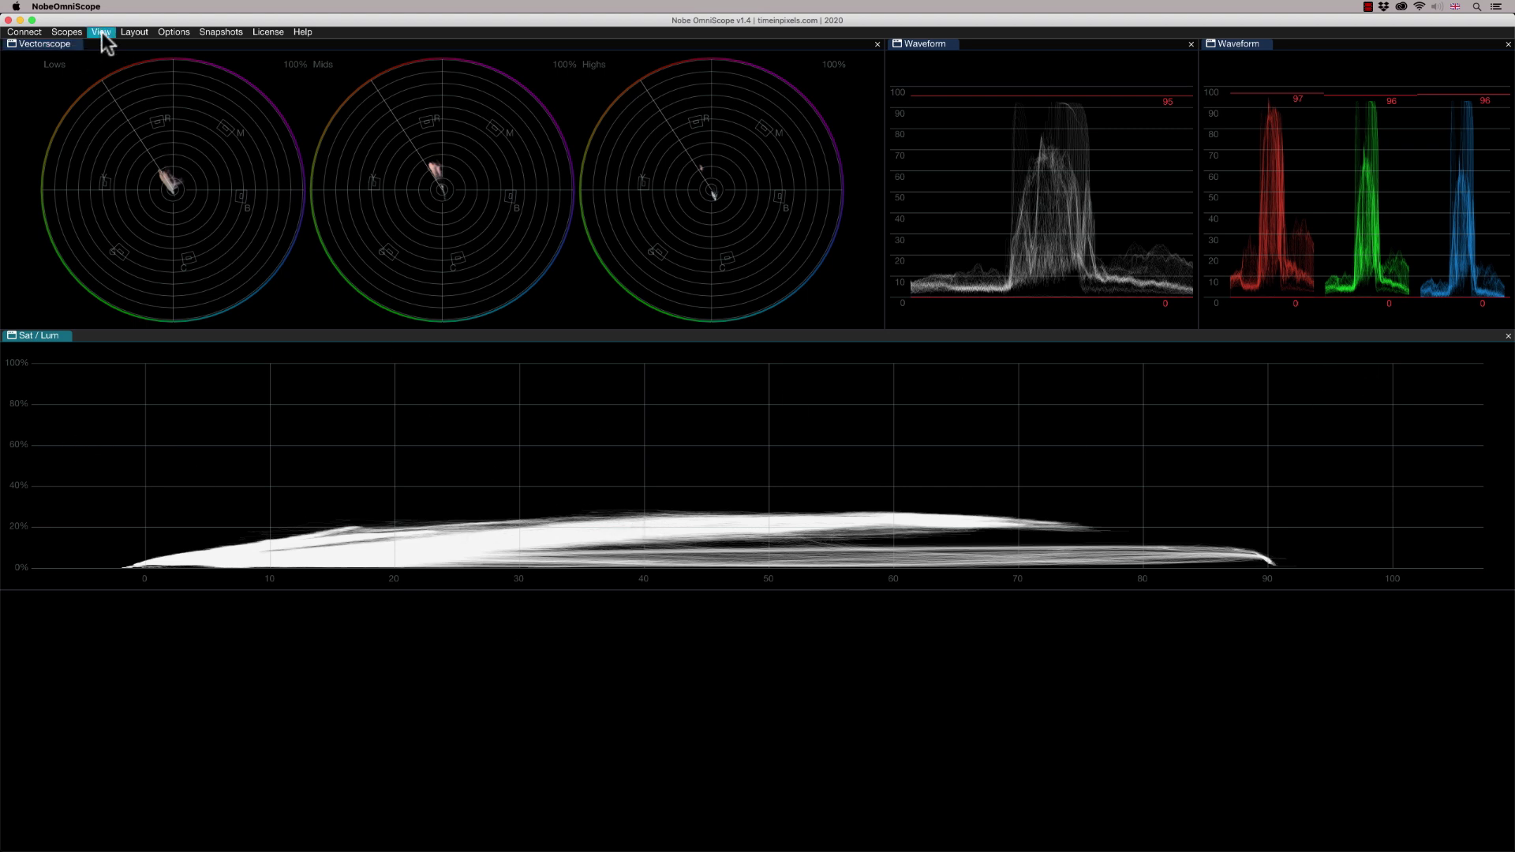
Step: Add a Histogram docked at the left of the bottom row, then widen it
click(71, 32)
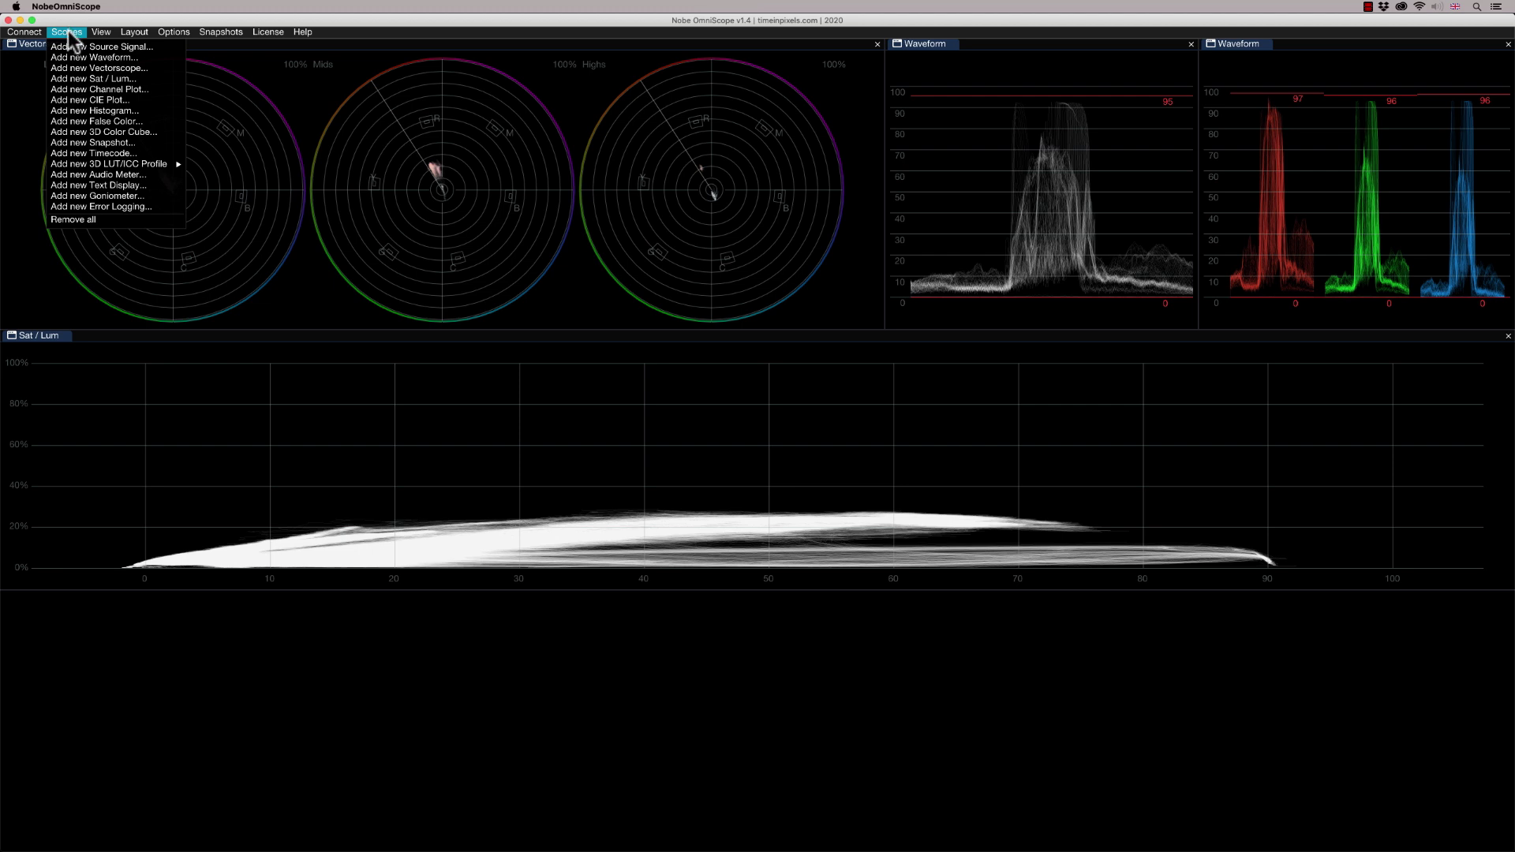
click(85, 111)
drag(166, 120, 728, 461)
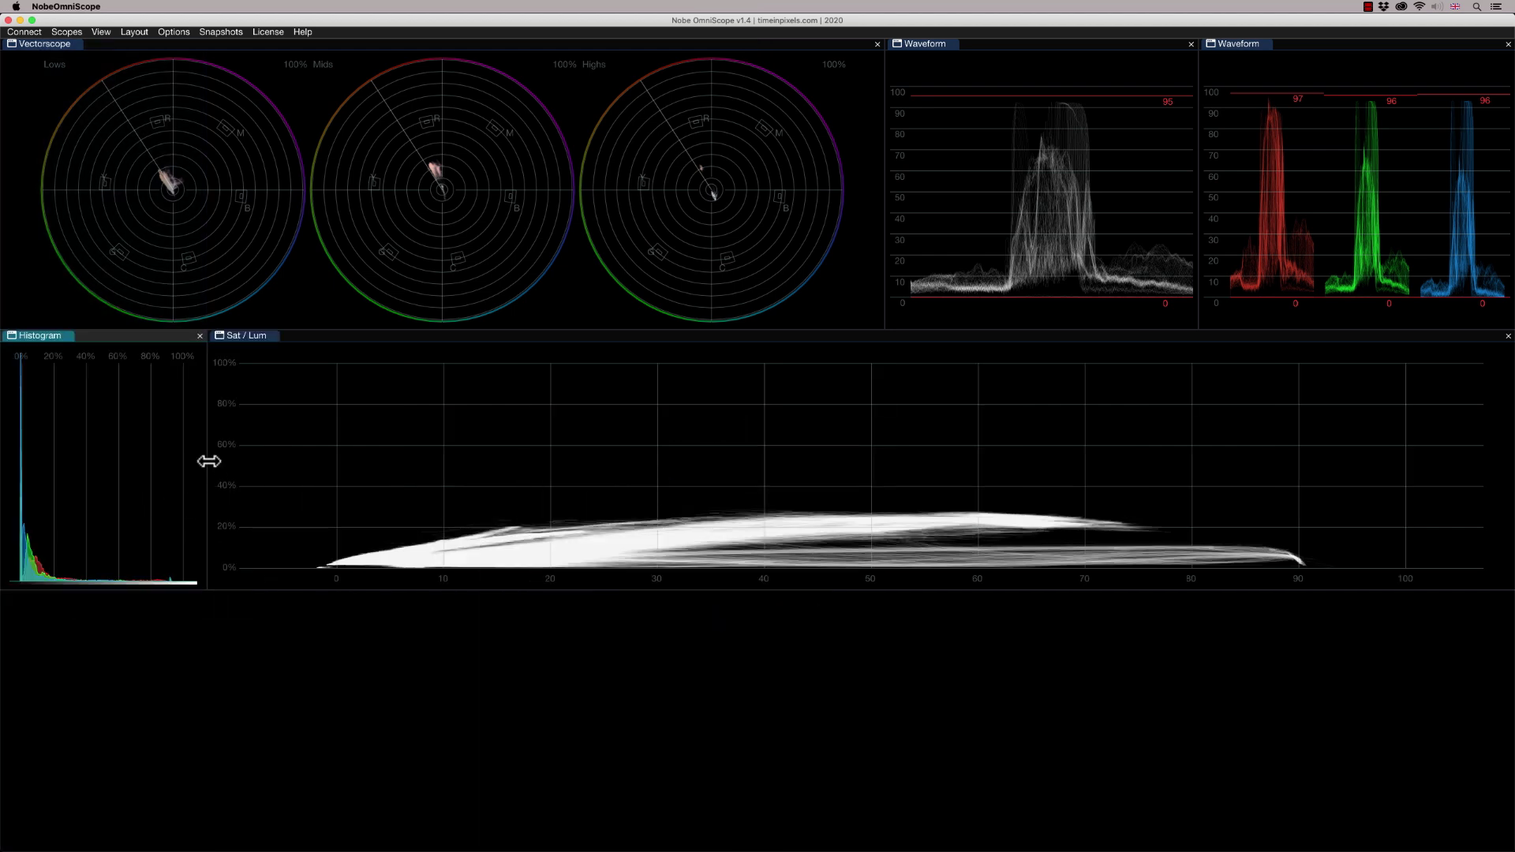
drag(209, 456, 596, 469)
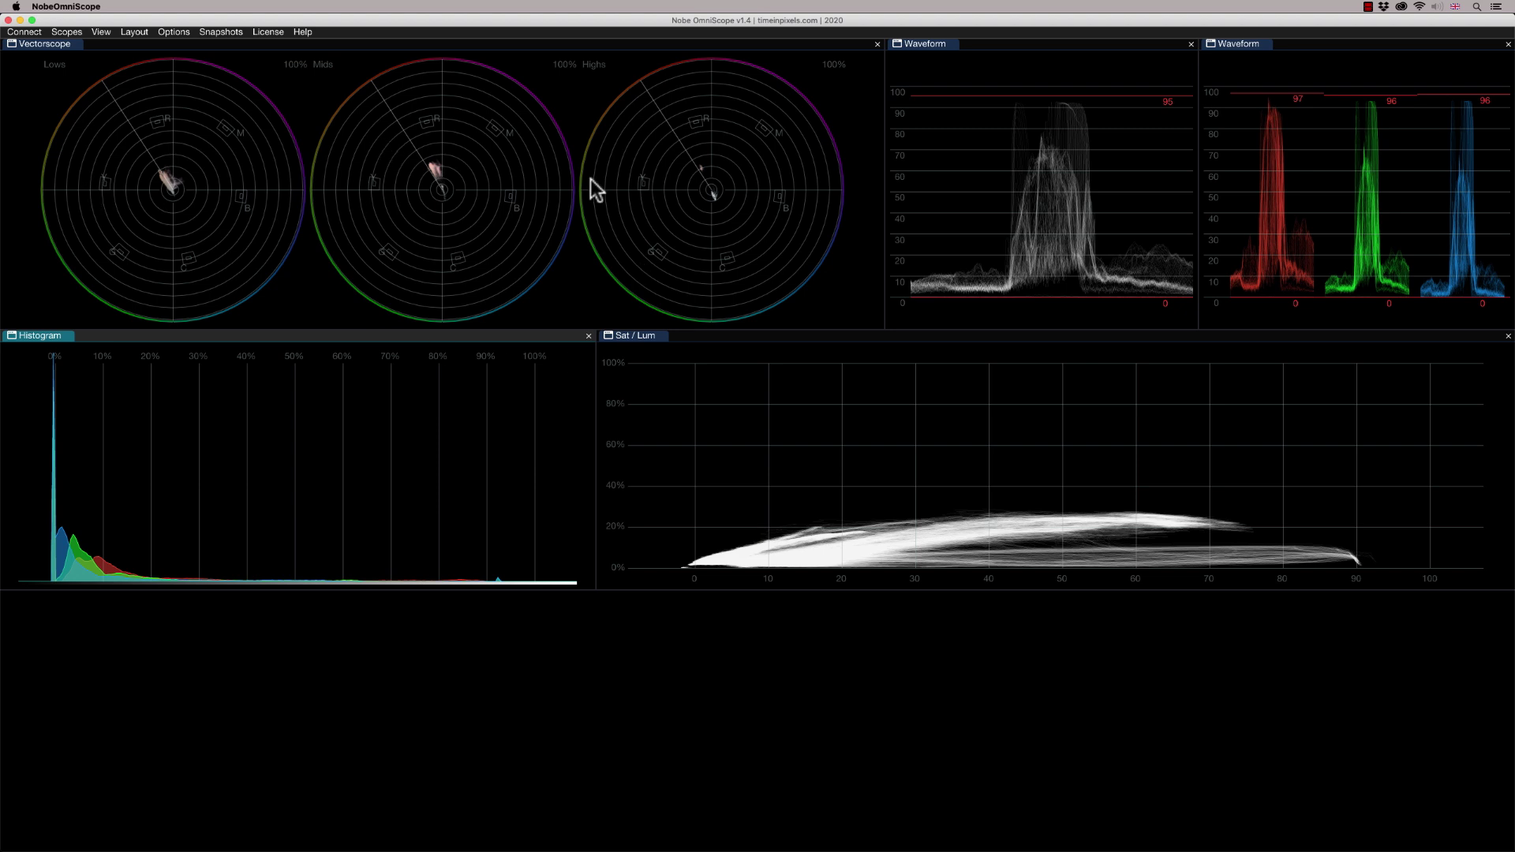
Step: Add a second Sat / Lum scope docked right of the first
click(101, 32)
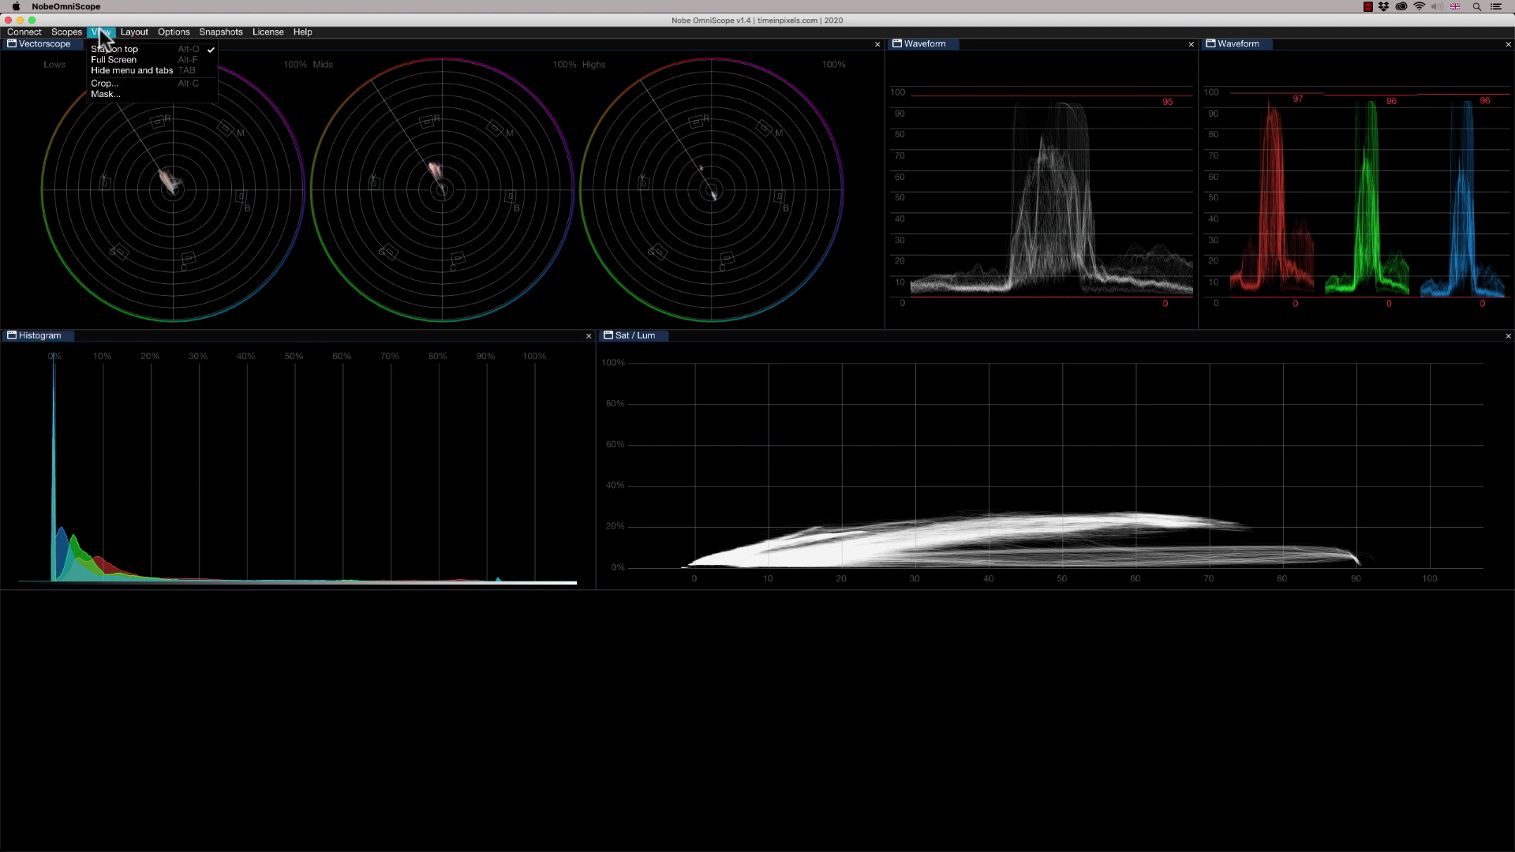
mouse_move(67, 32)
click(86, 79)
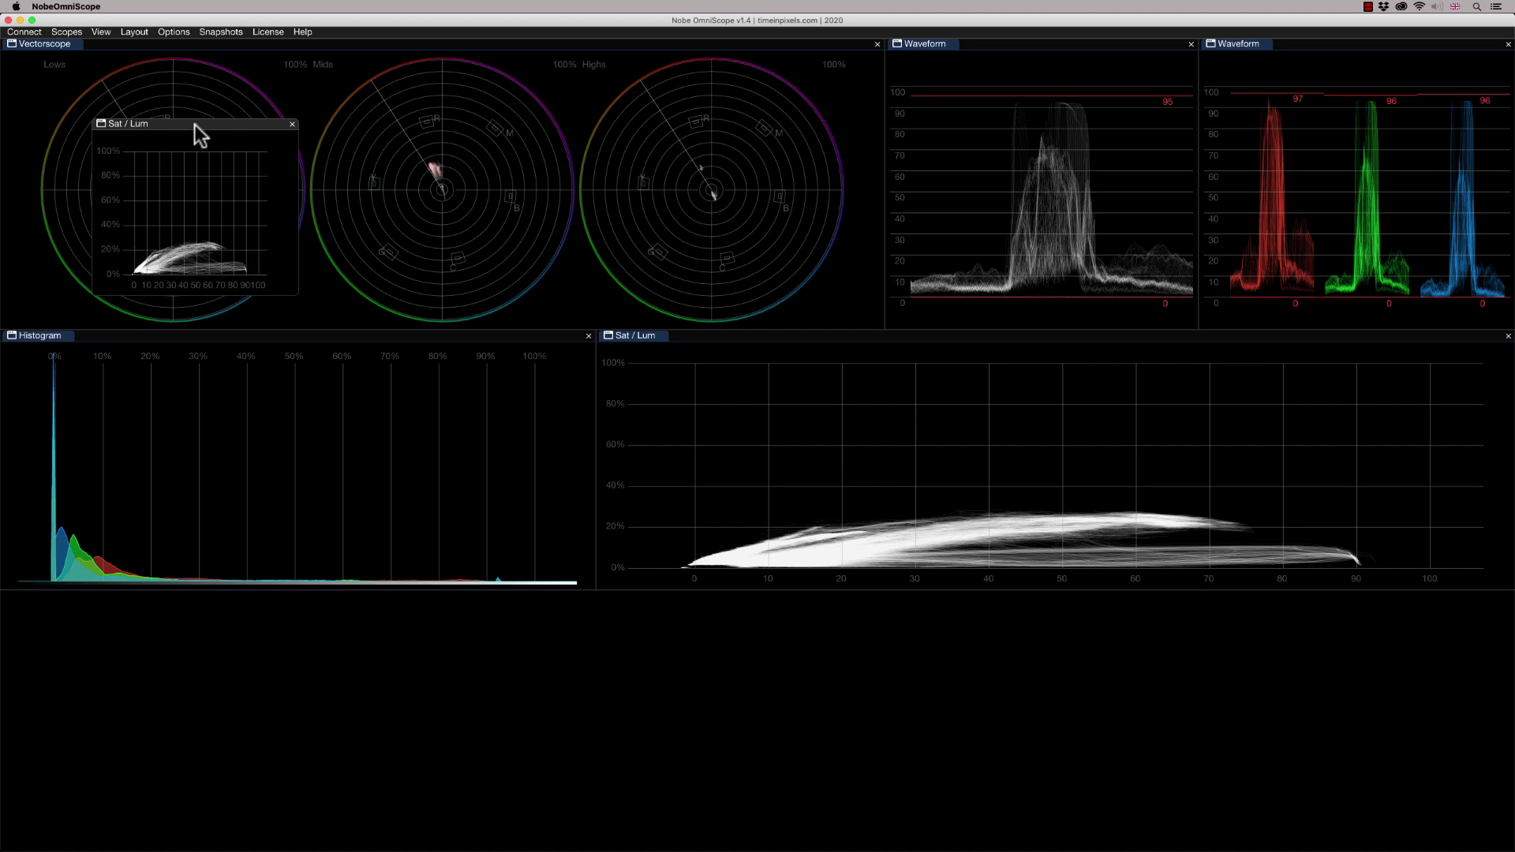
drag(196, 125, 1425, 456)
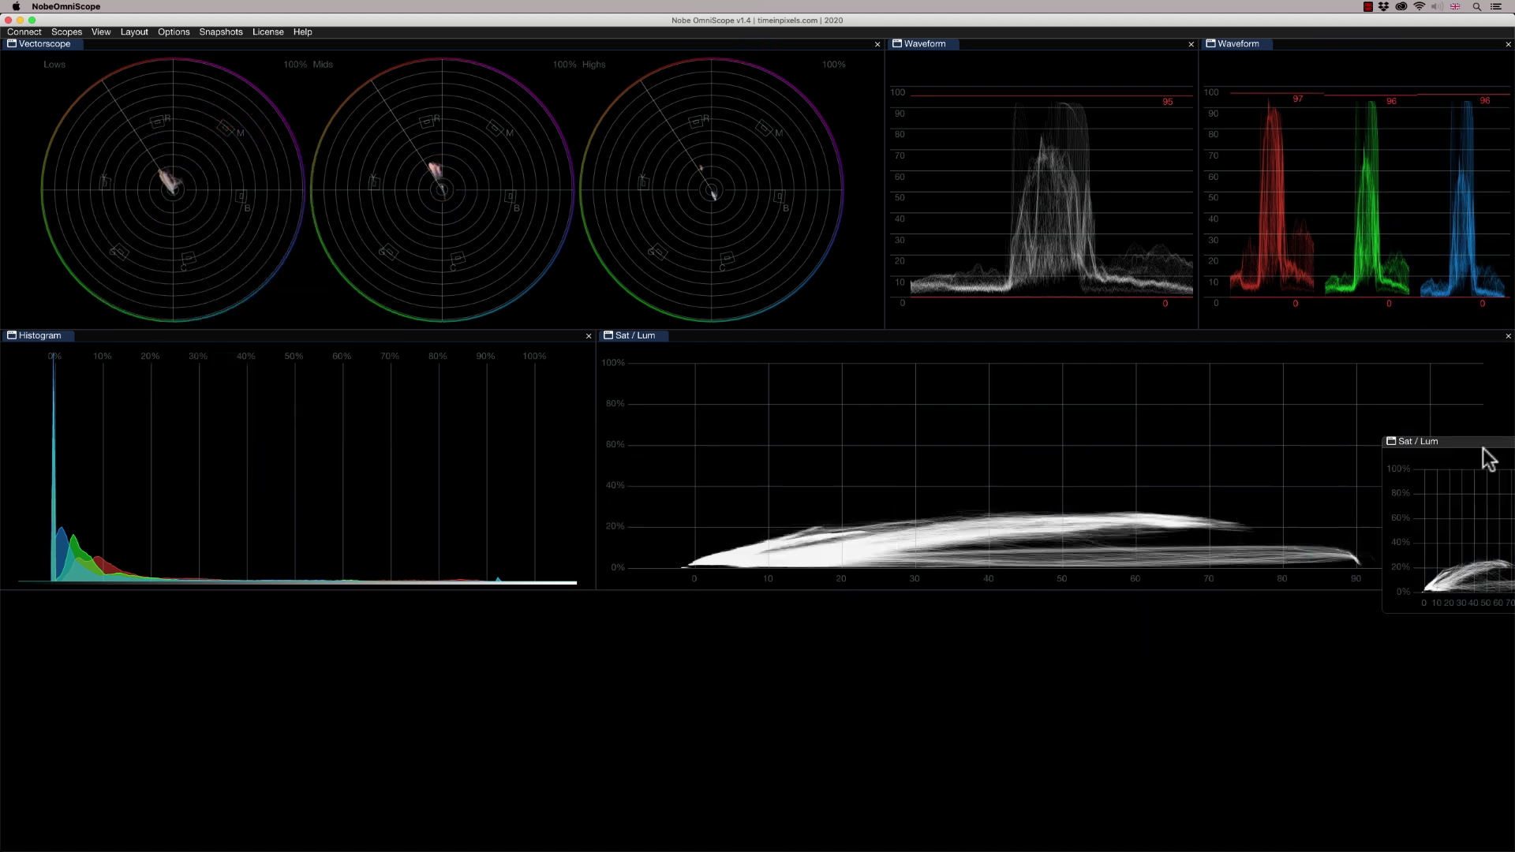
drag(1415, 457, 1089, 466)
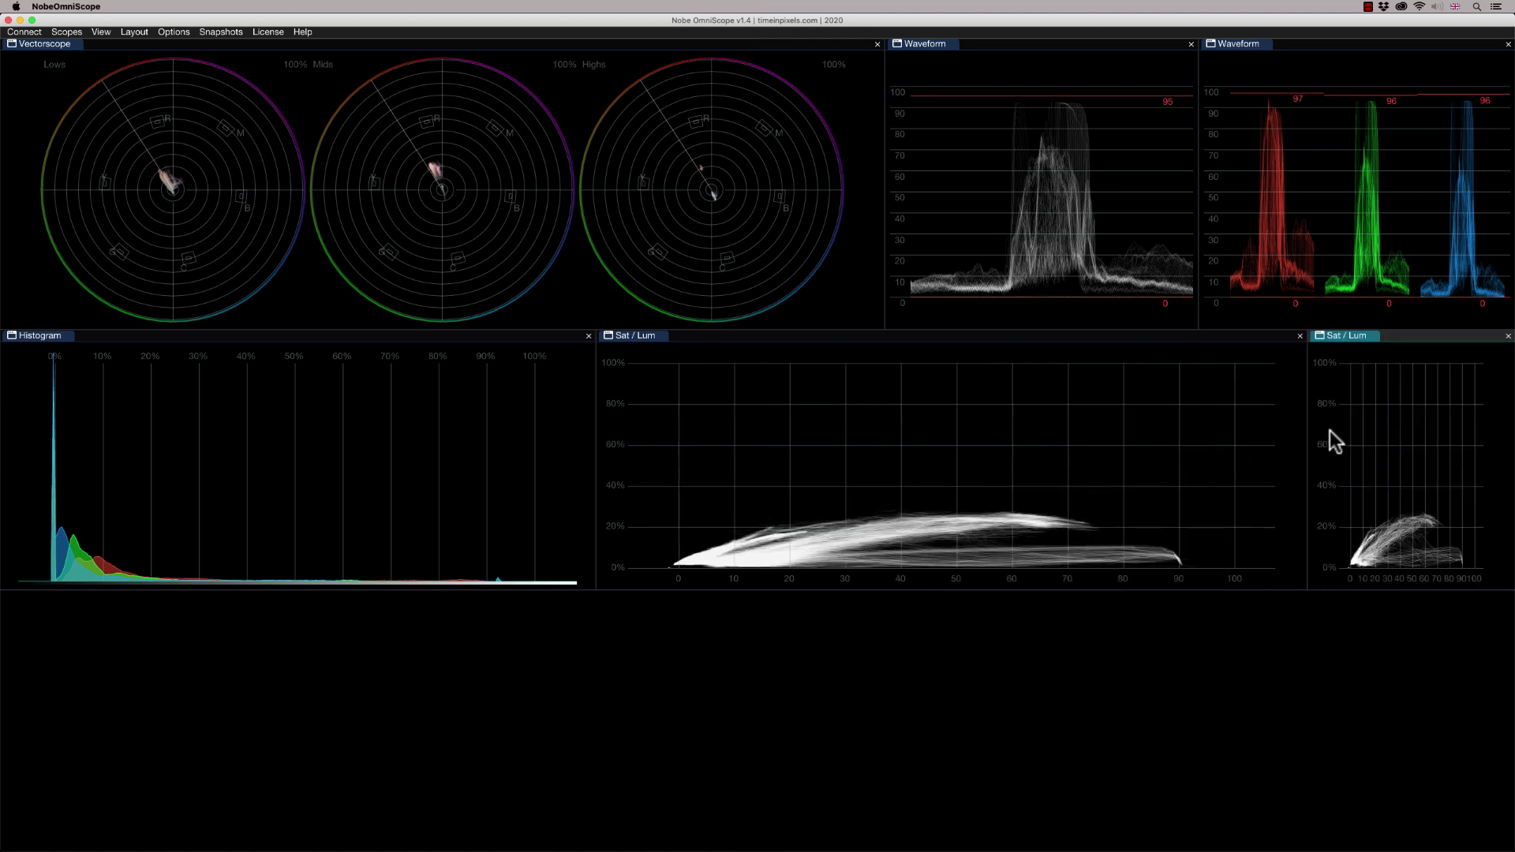
Step: Switch the right Sat/Lum panel to Vectorscope and widen the Histogram pane
drag(1307, 430, 1198, 434)
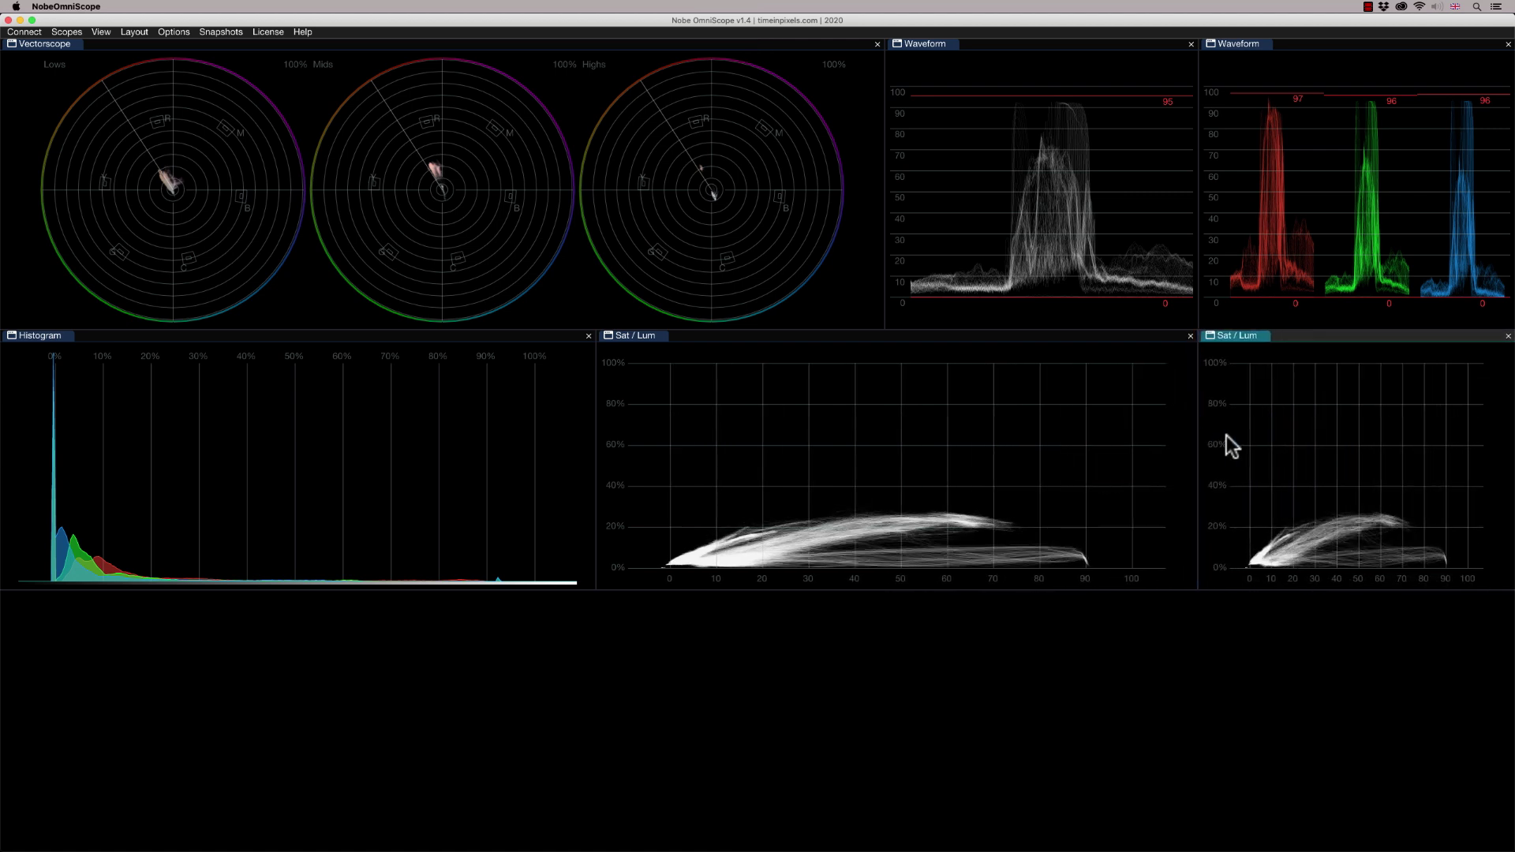
right_click(1271, 408)
mouse_move(1302, 415)
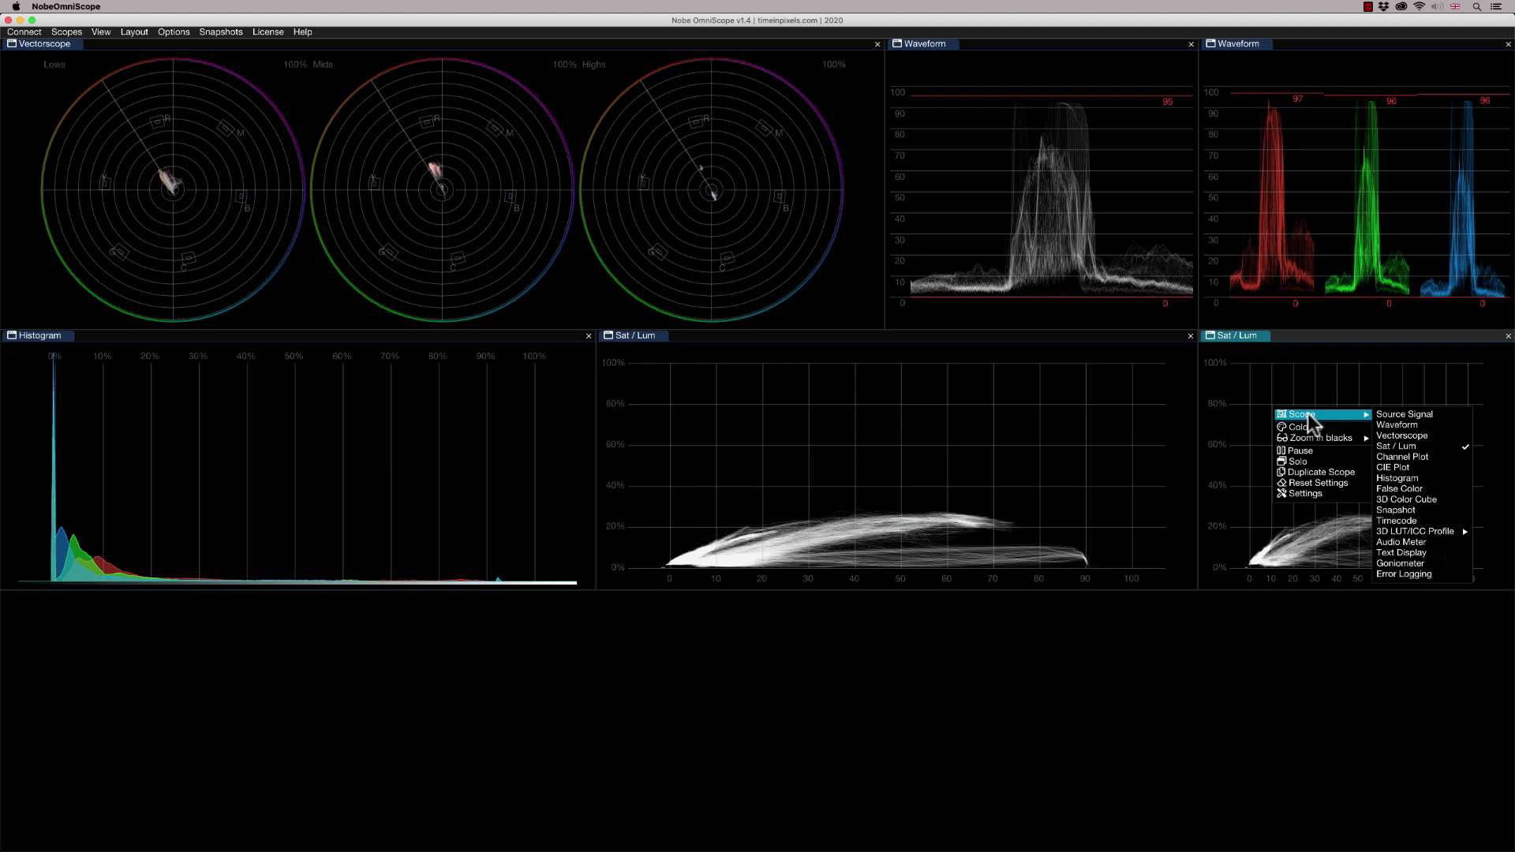
click(1404, 437)
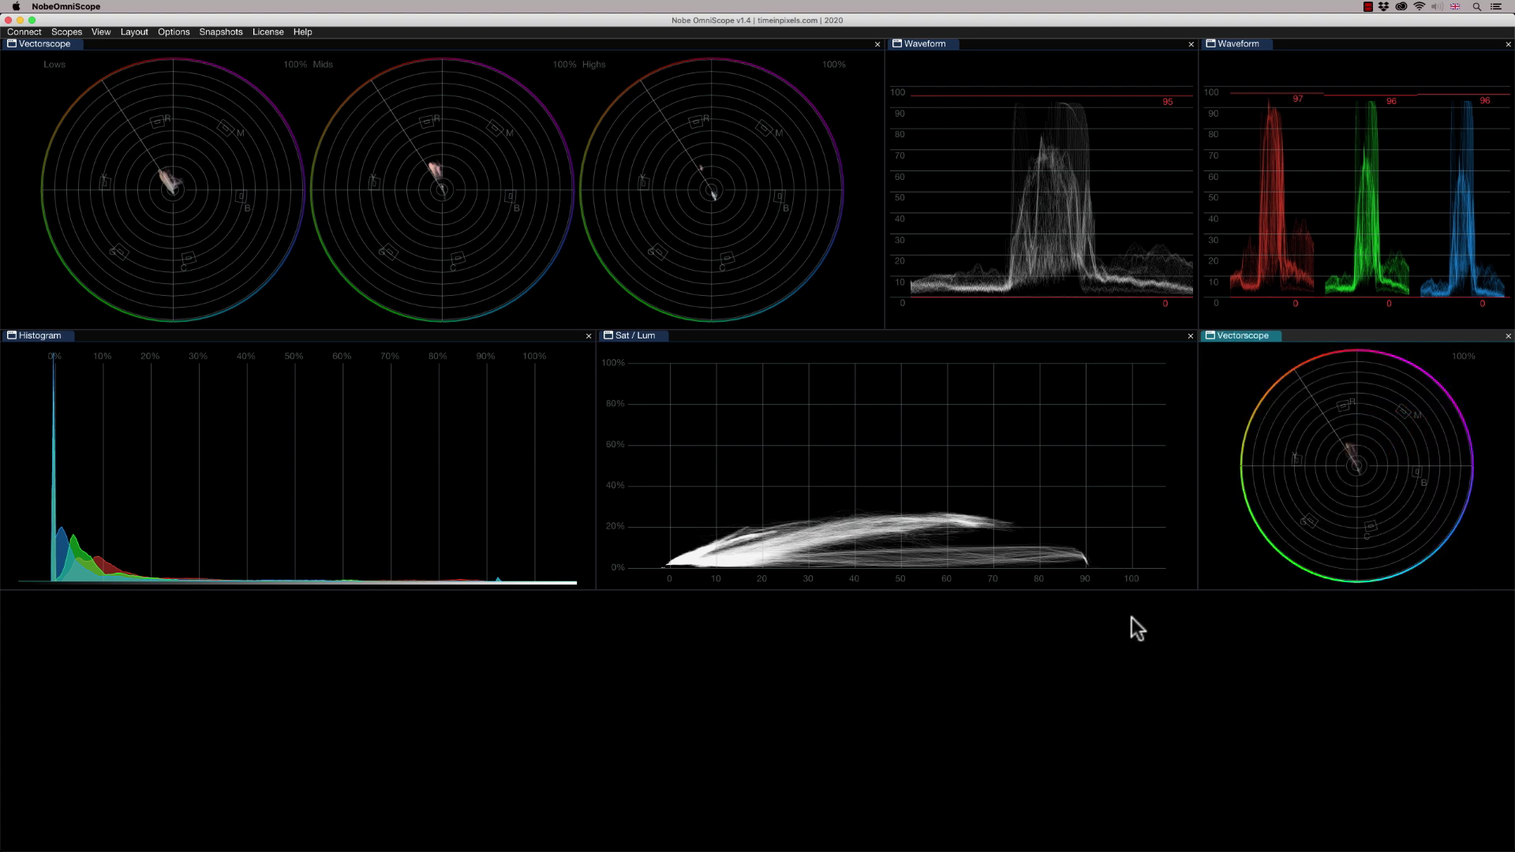
drag(595, 443, 882, 443)
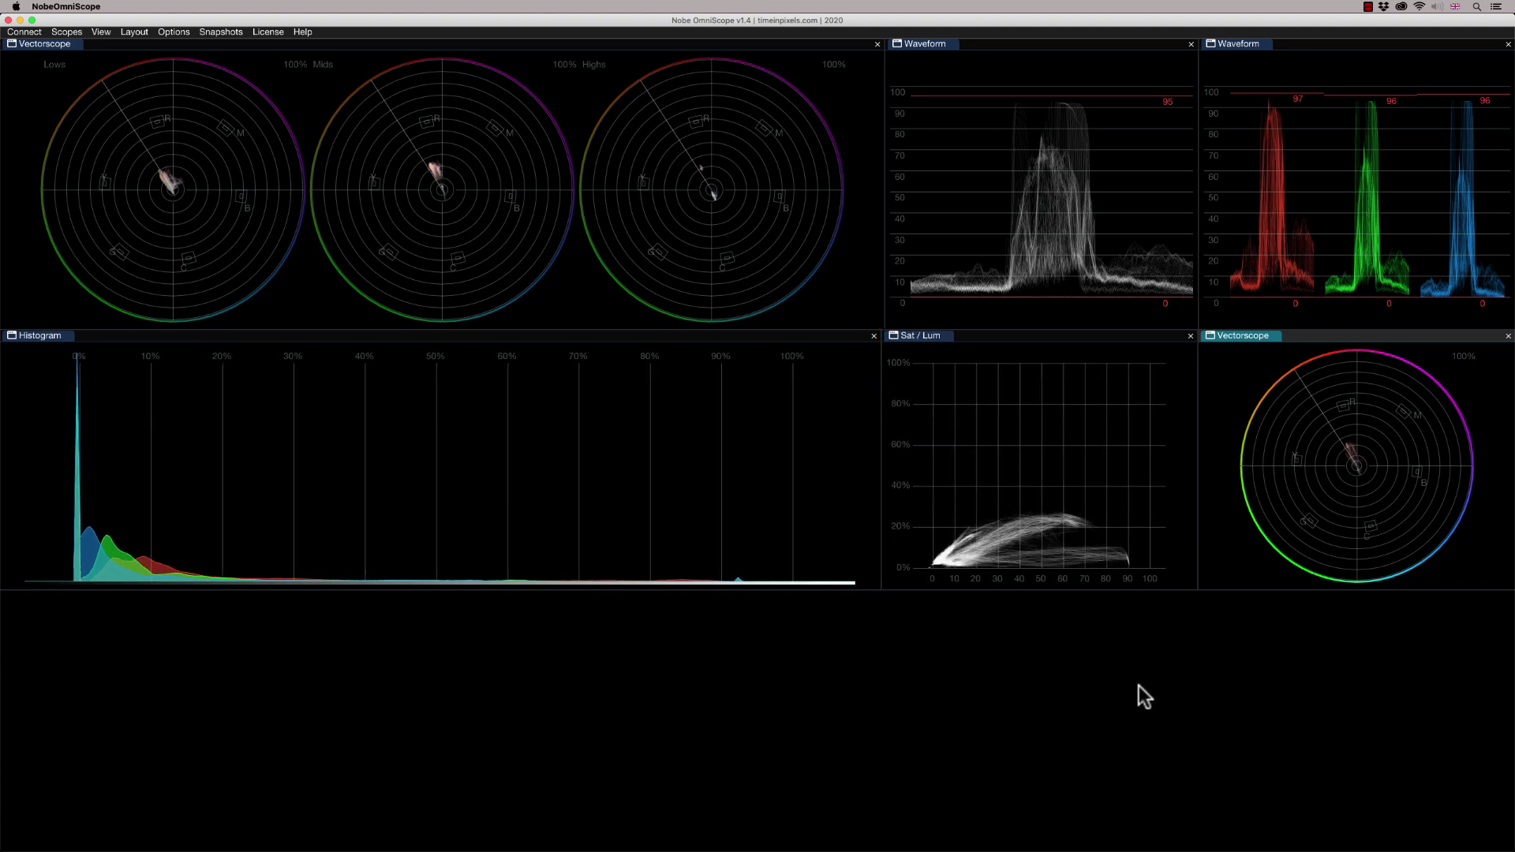
Step: Give the Vectorscope a dimmed hue ring, no rings, Gain 0.291 and Enhance Center 3.756
right_click(1237, 380)
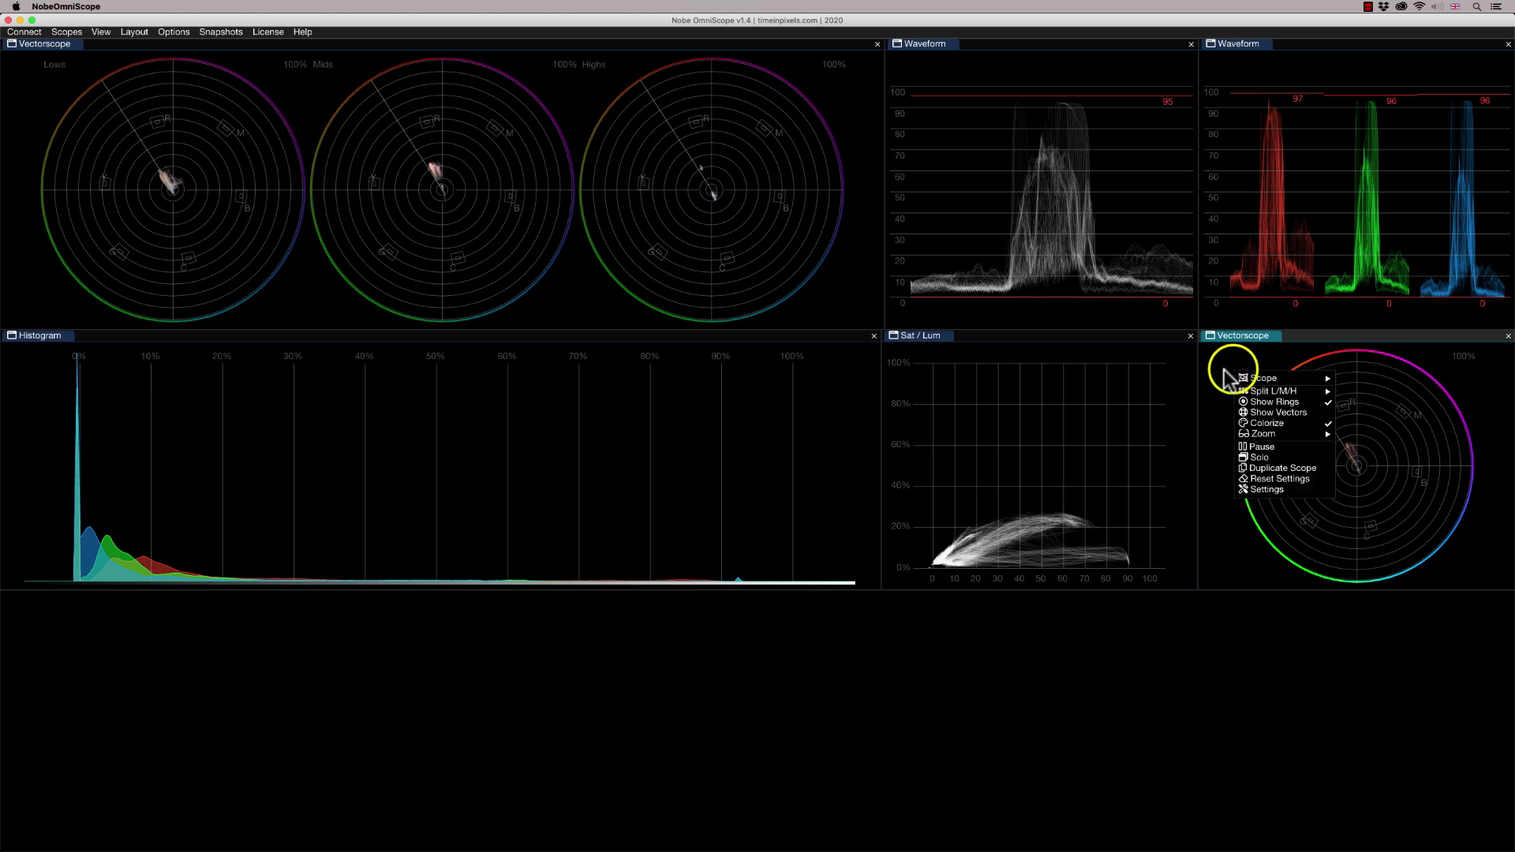
click(1267, 490)
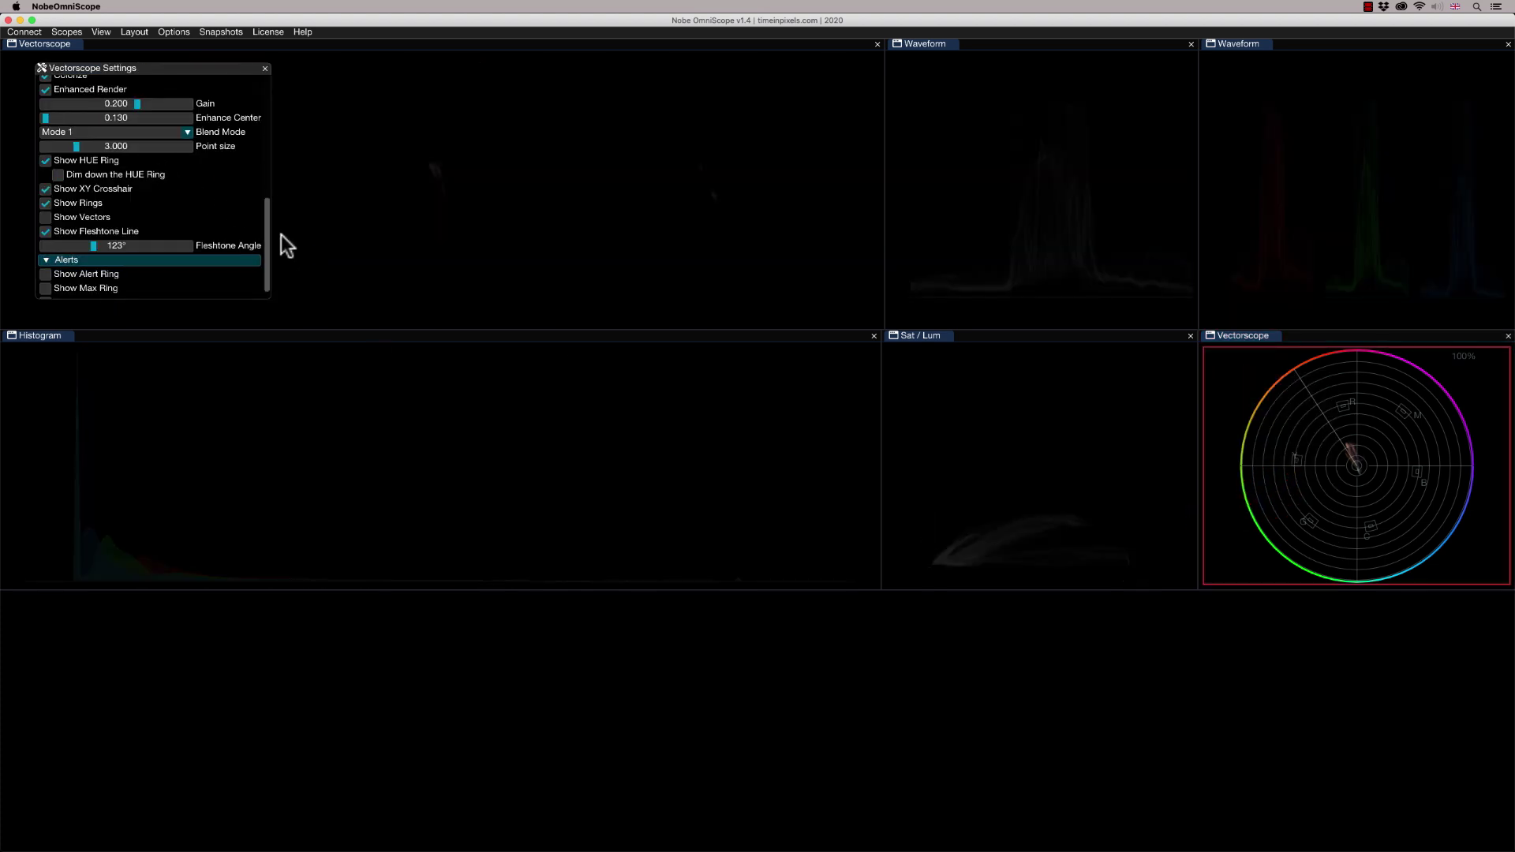
click(59, 175)
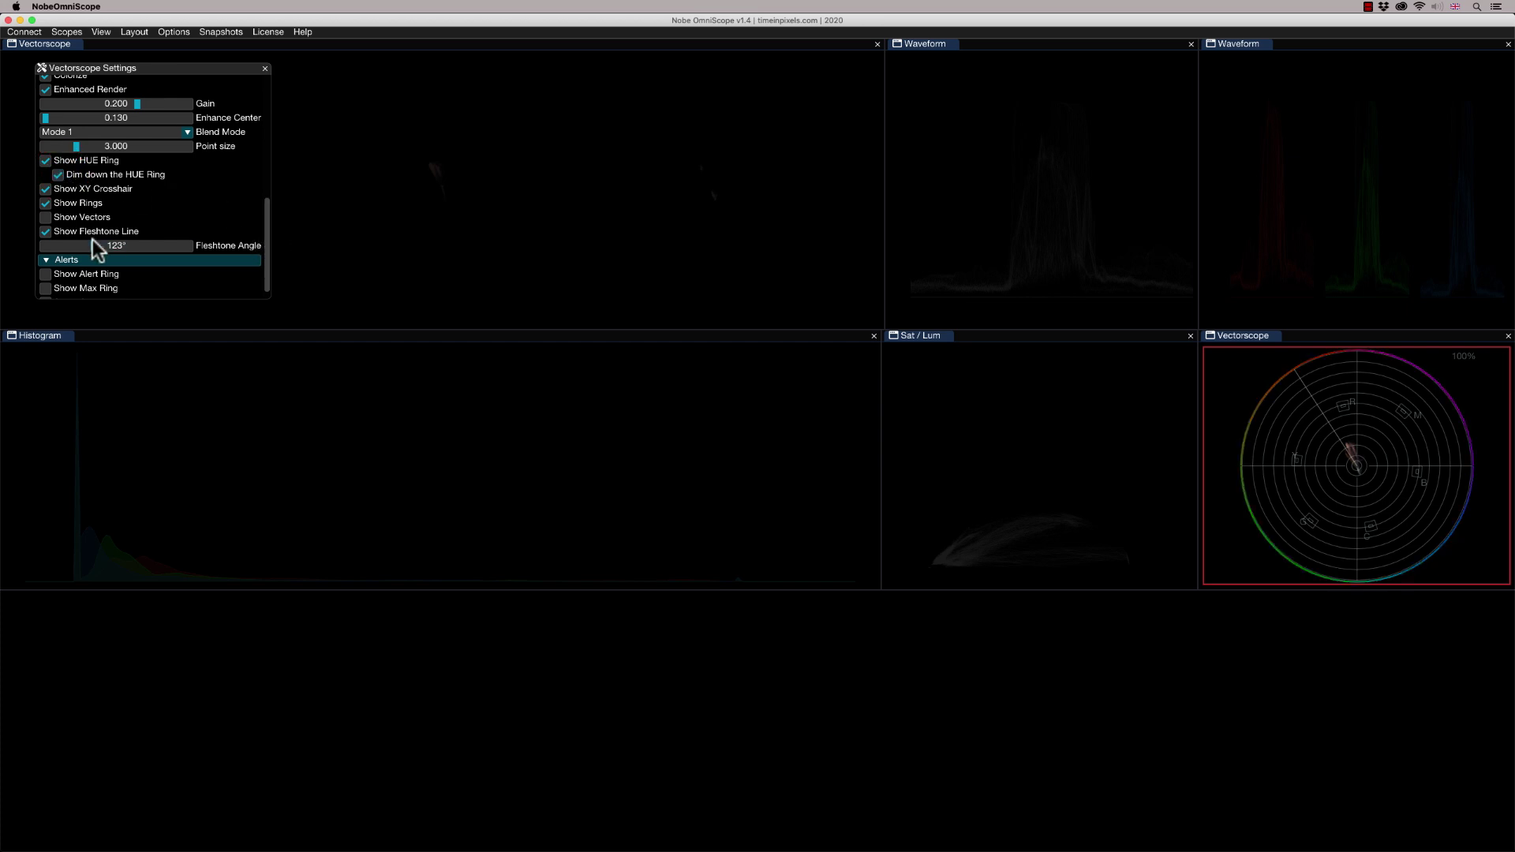
click(45, 203)
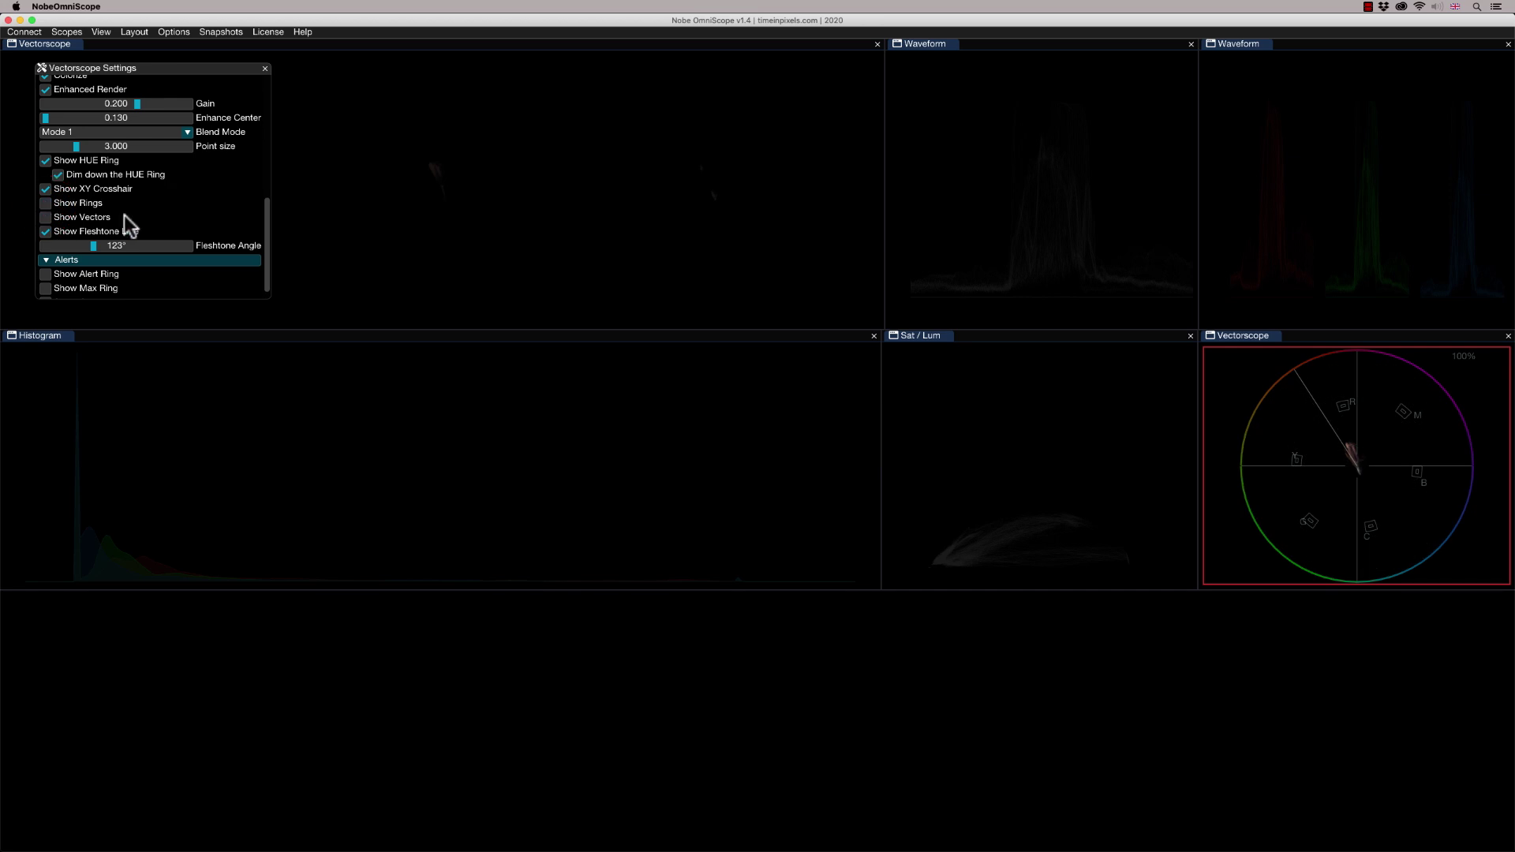
drag(263, 222, 268, 169)
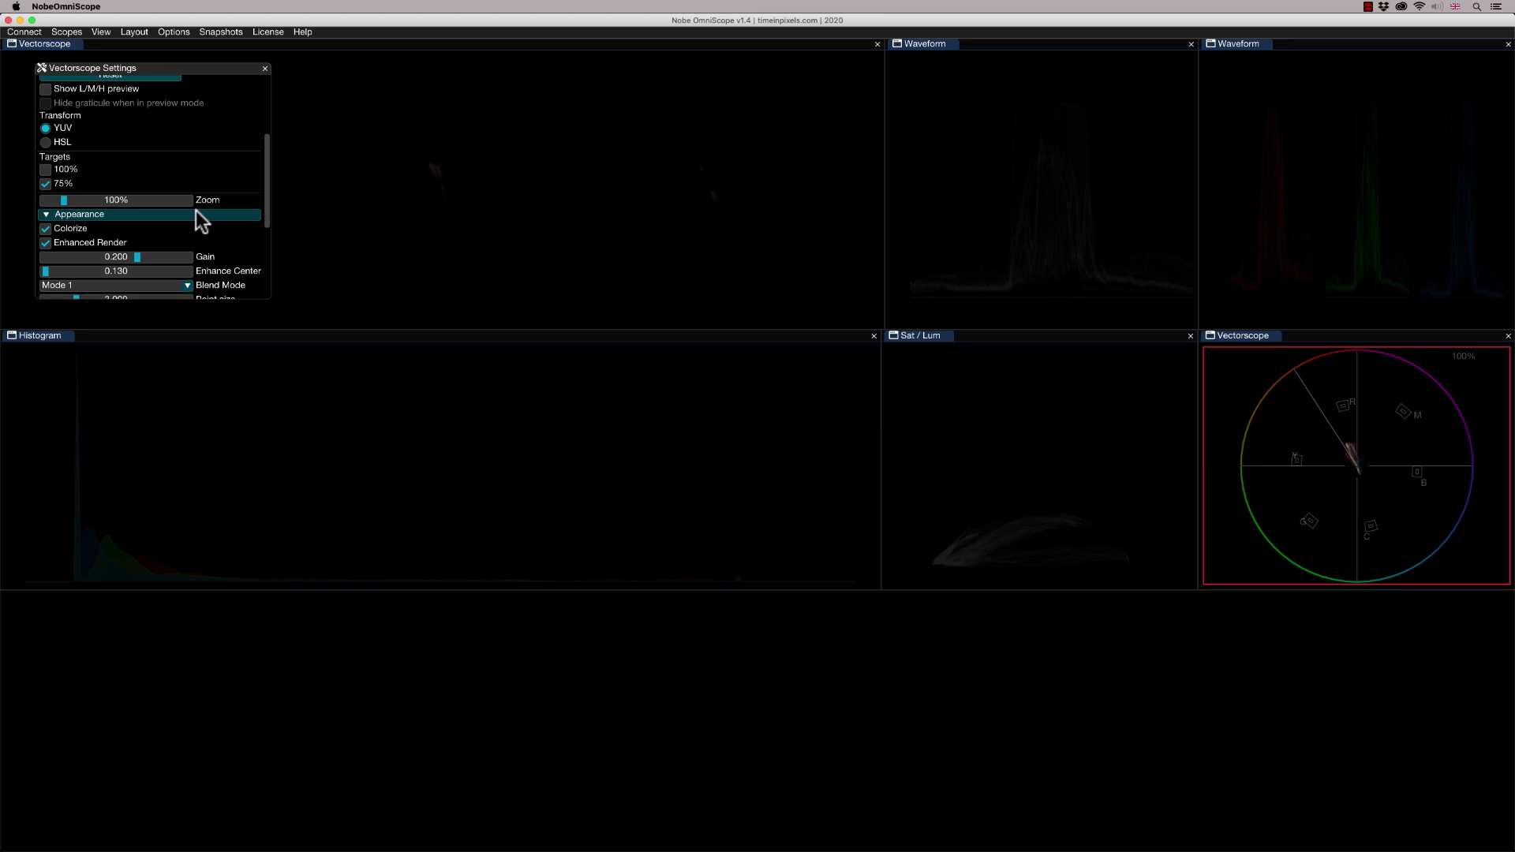
click(173, 256)
drag(172, 257, 186, 260)
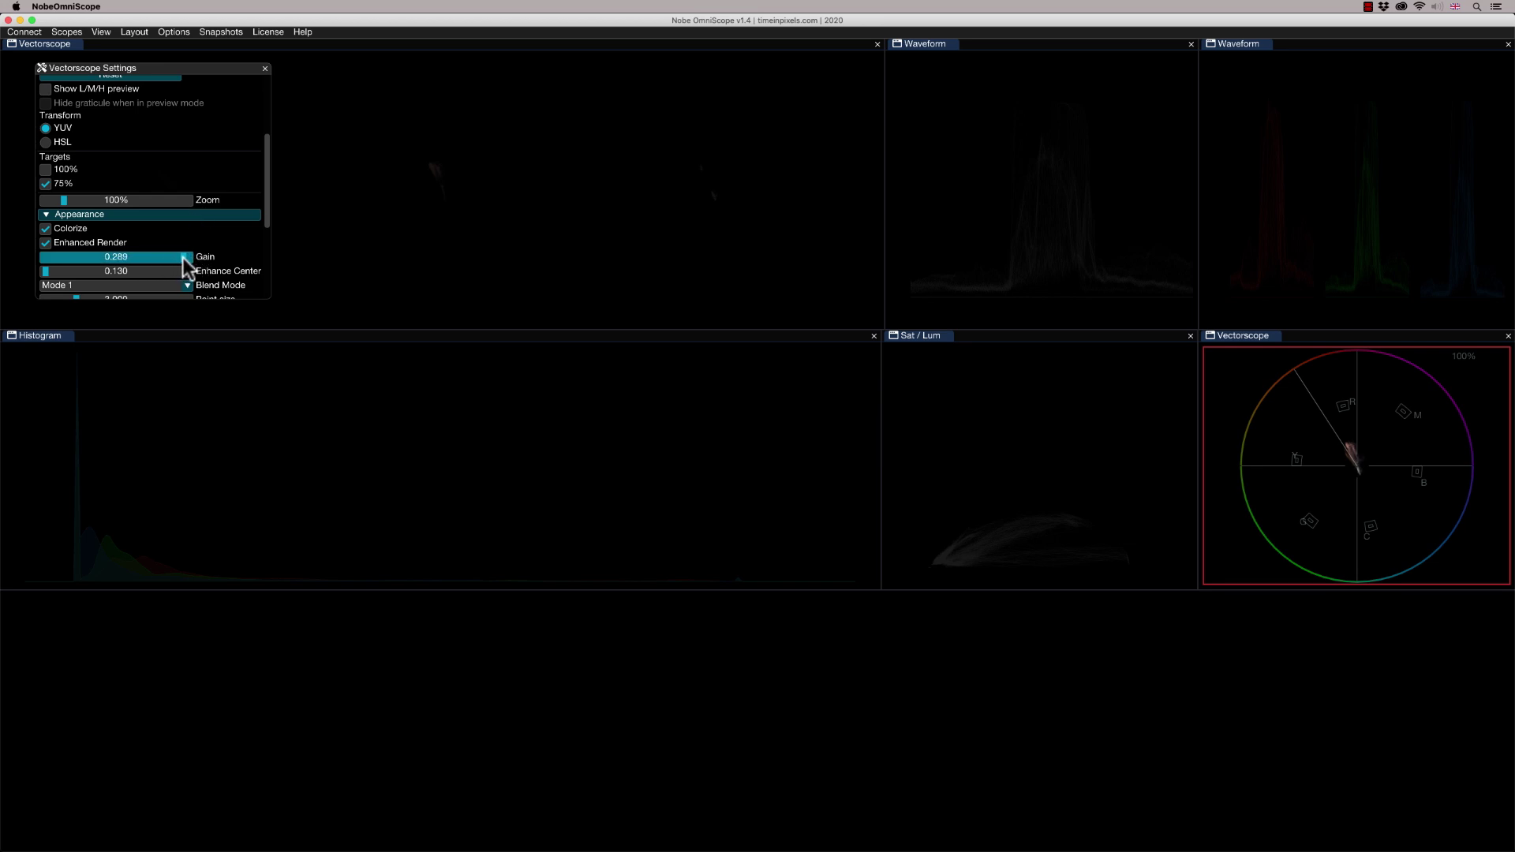
drag(50, 273, 93, 271)
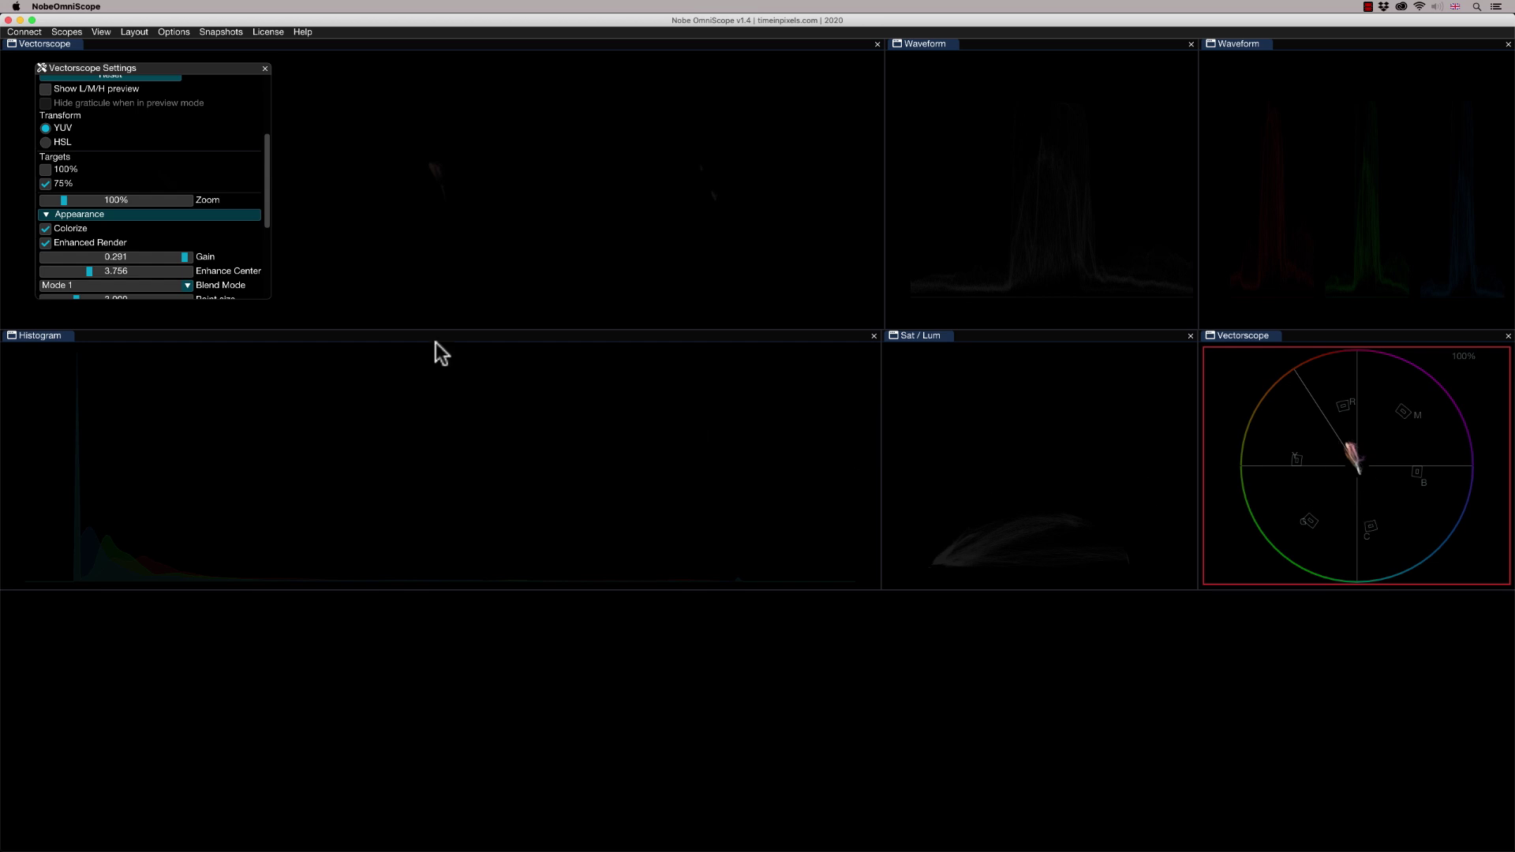
click(360, 118)
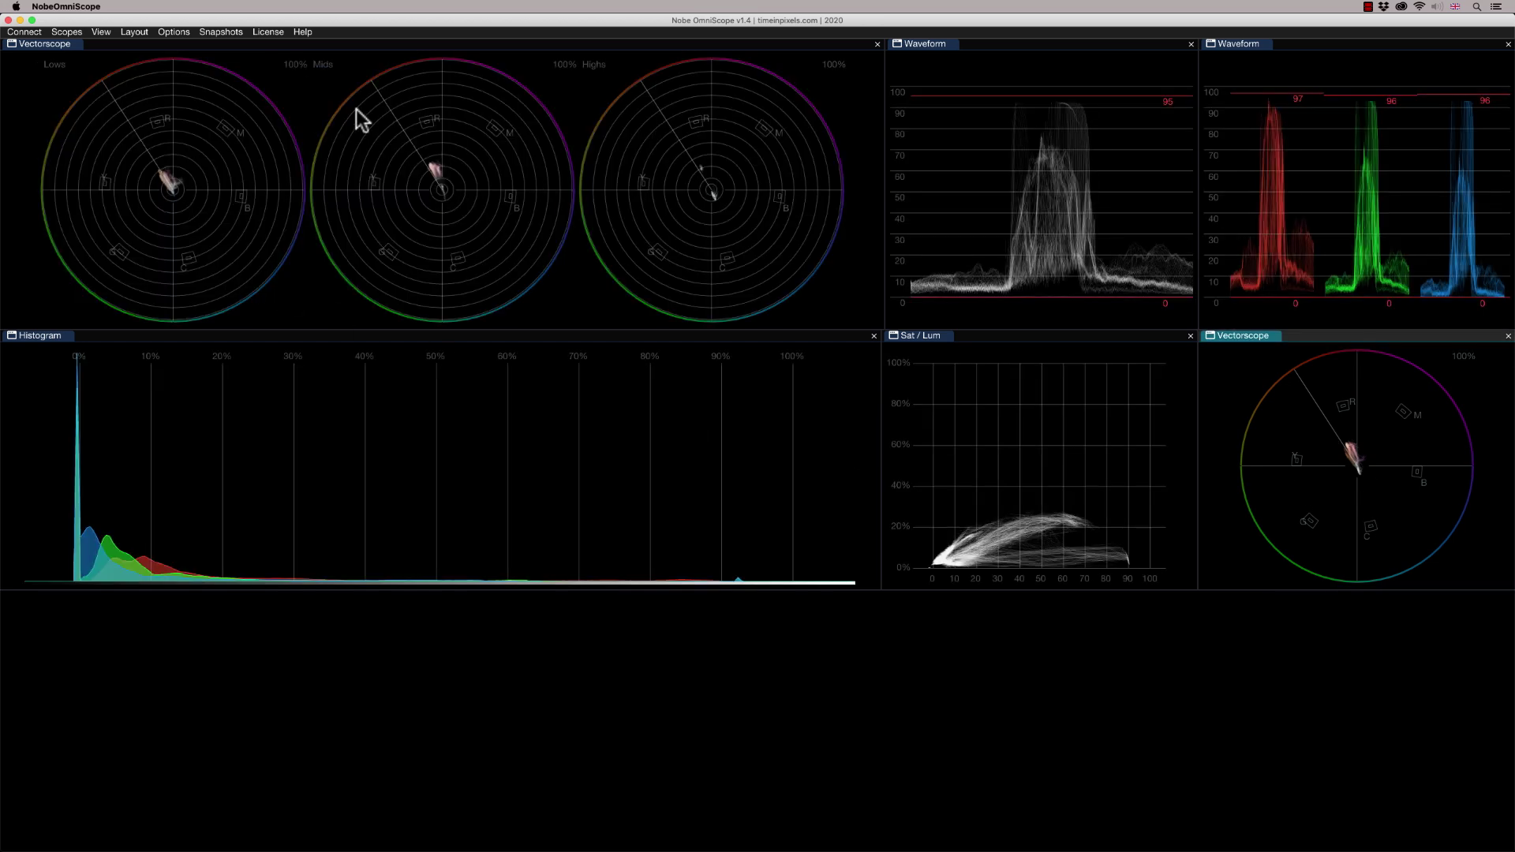
Step: Hide rings on the Lows/Mids/Highs vectorscopes and zoom them to 142%
right_click(295, 82)
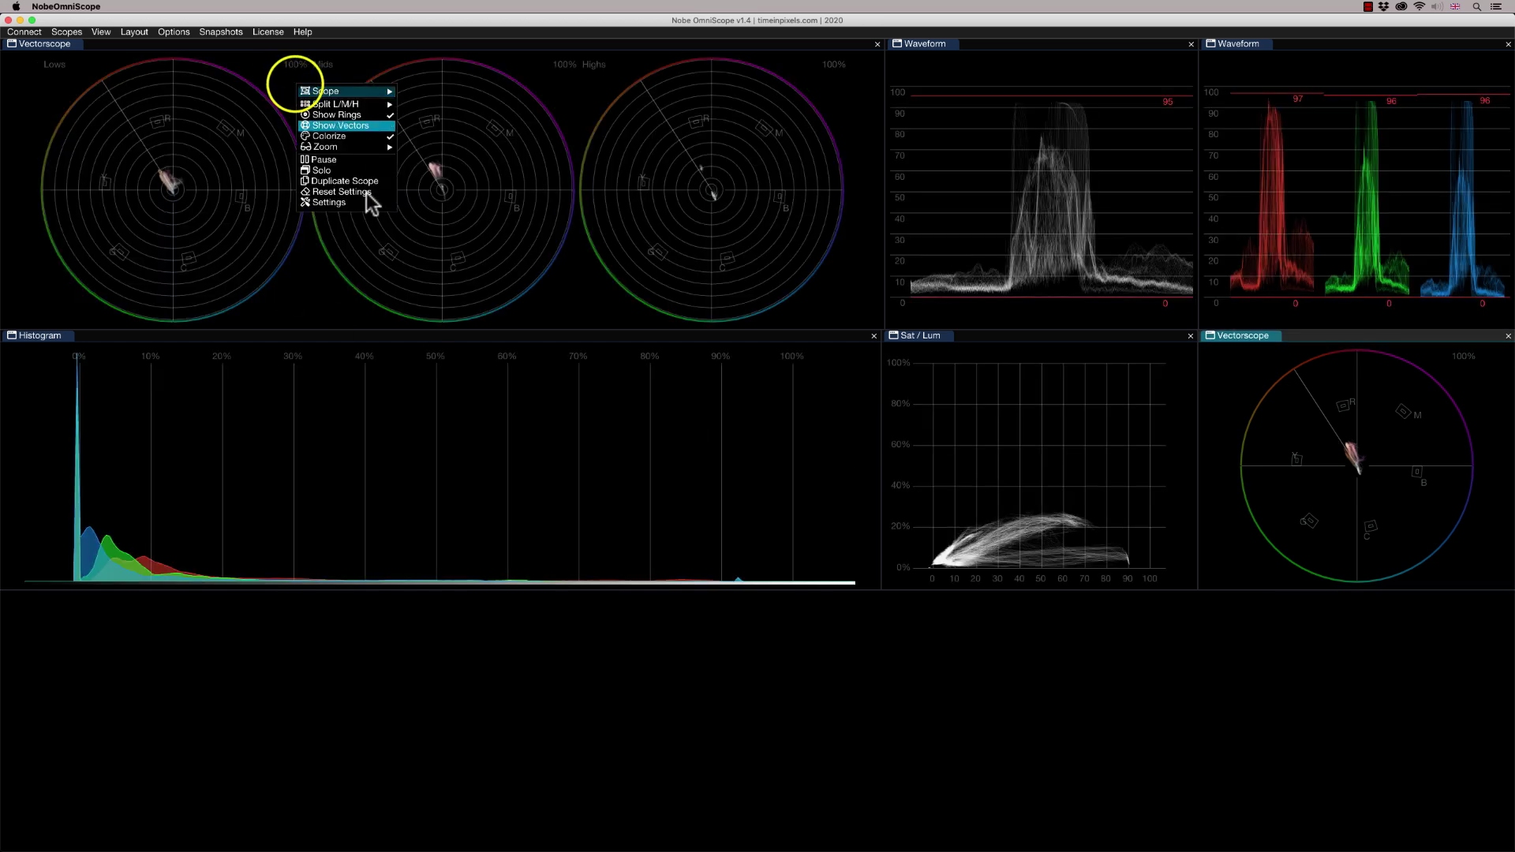
click(383, 115)
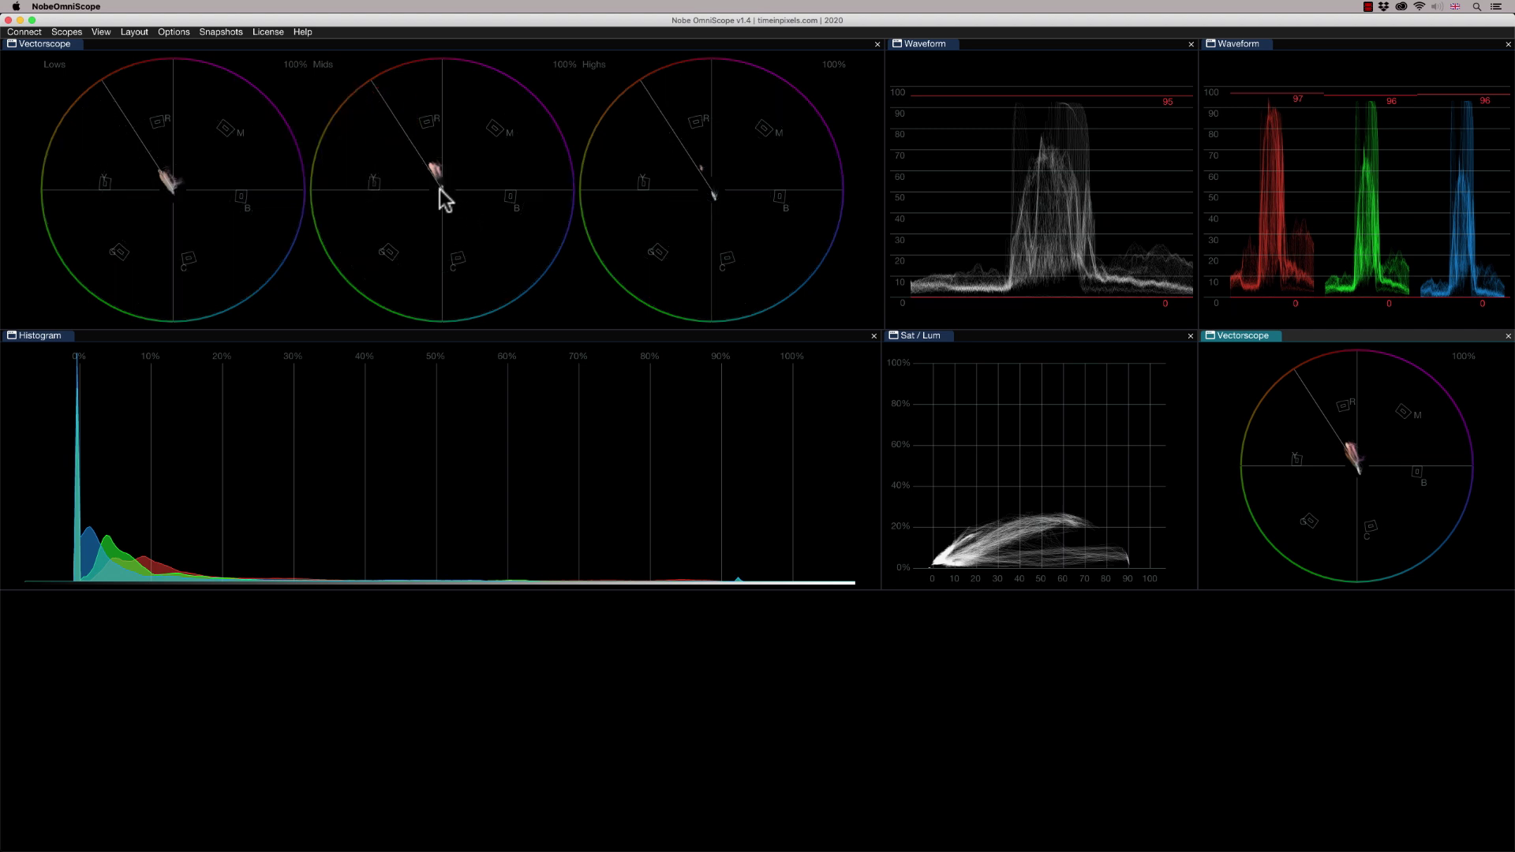
scroll(438, 191, up, 5)
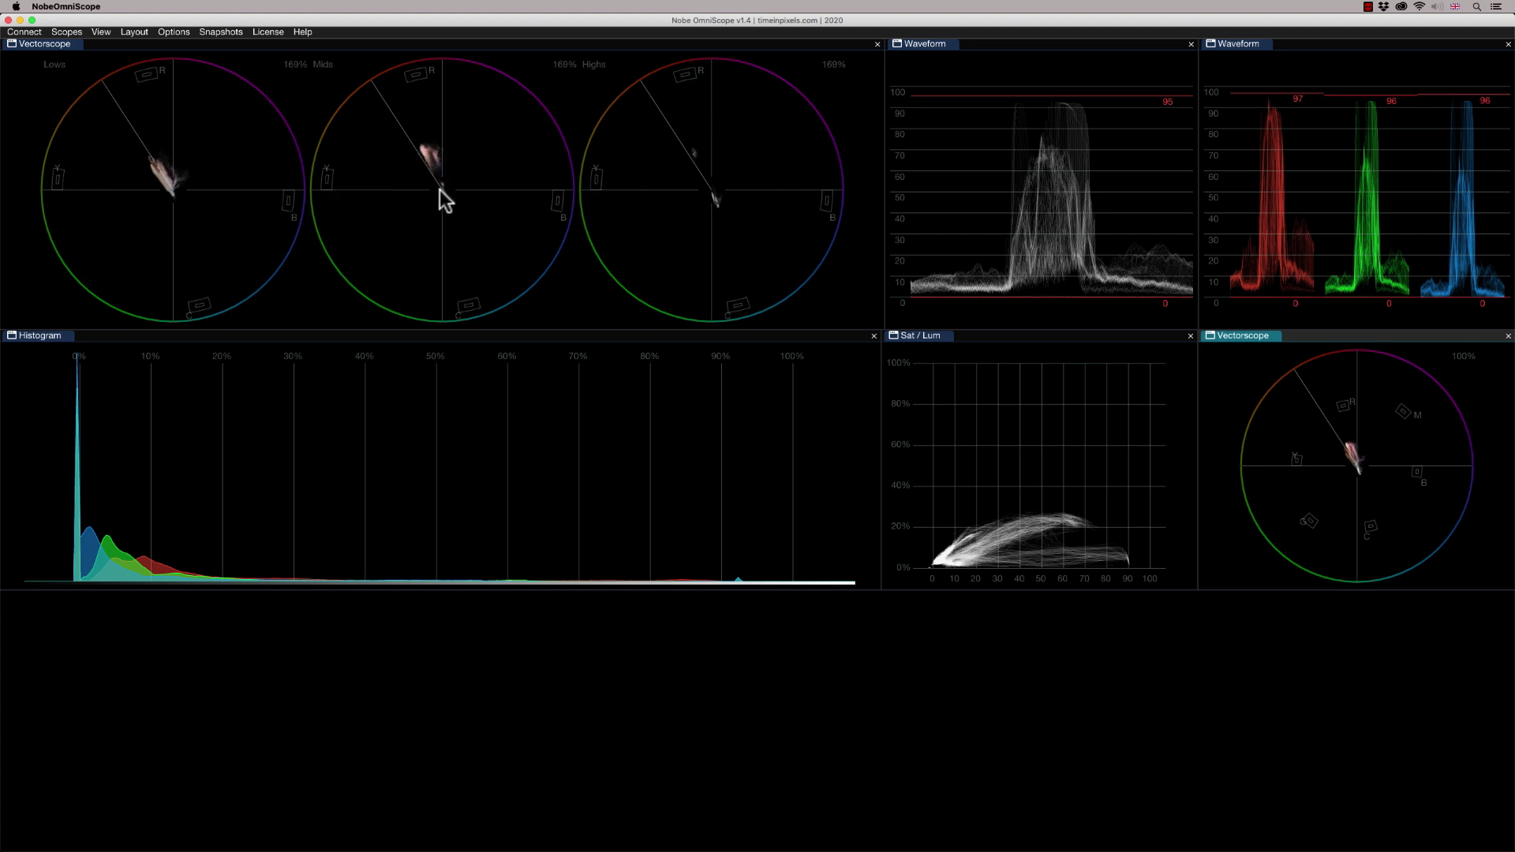
scroll(438, 191, down, 2)
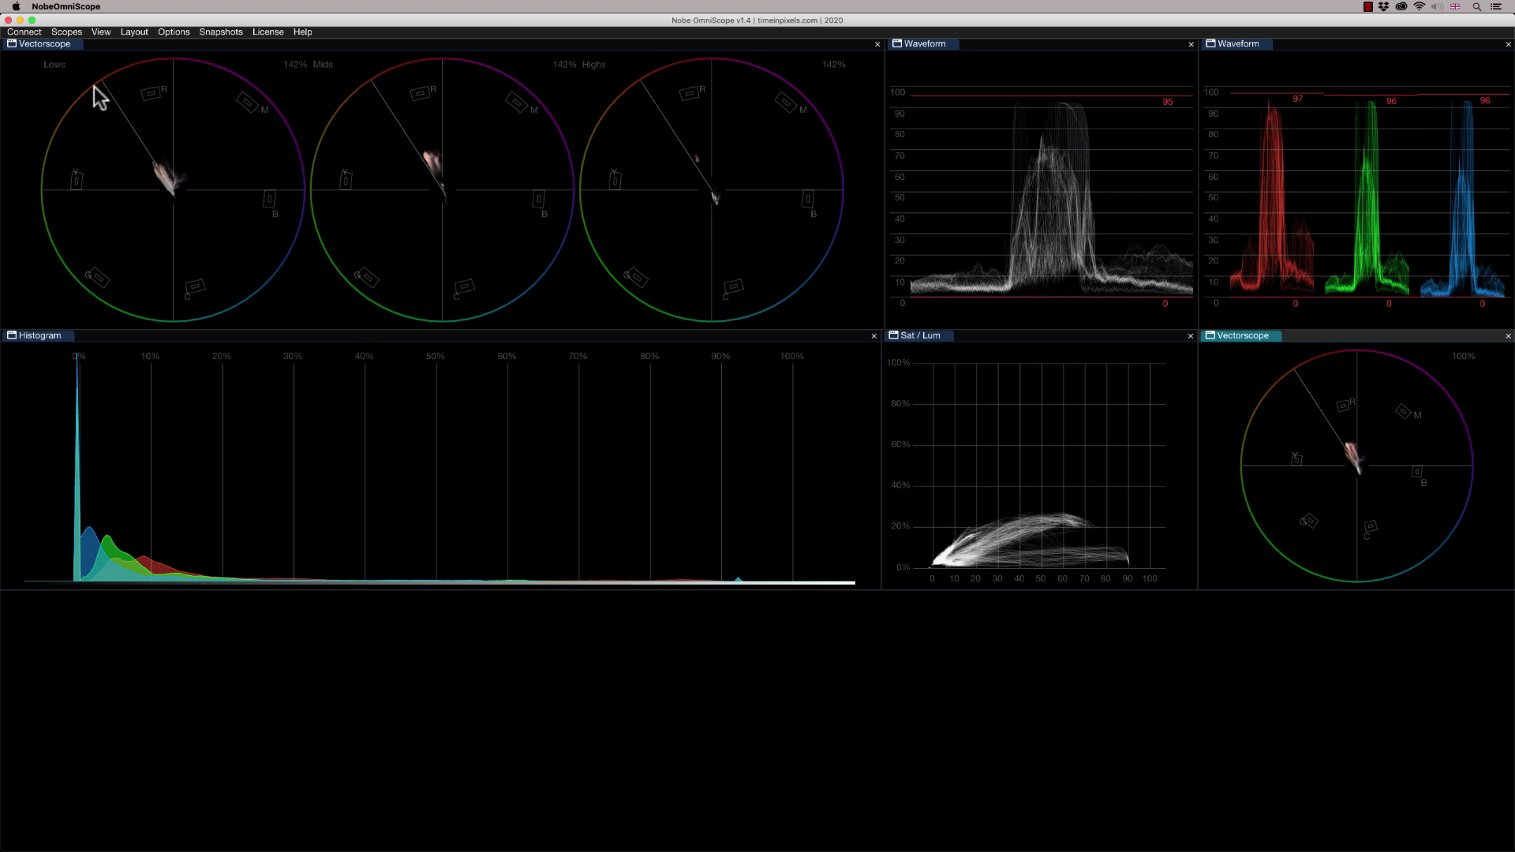
Step: Add a Snapshot view and move it to the bottom of the layout
click(66, 32)
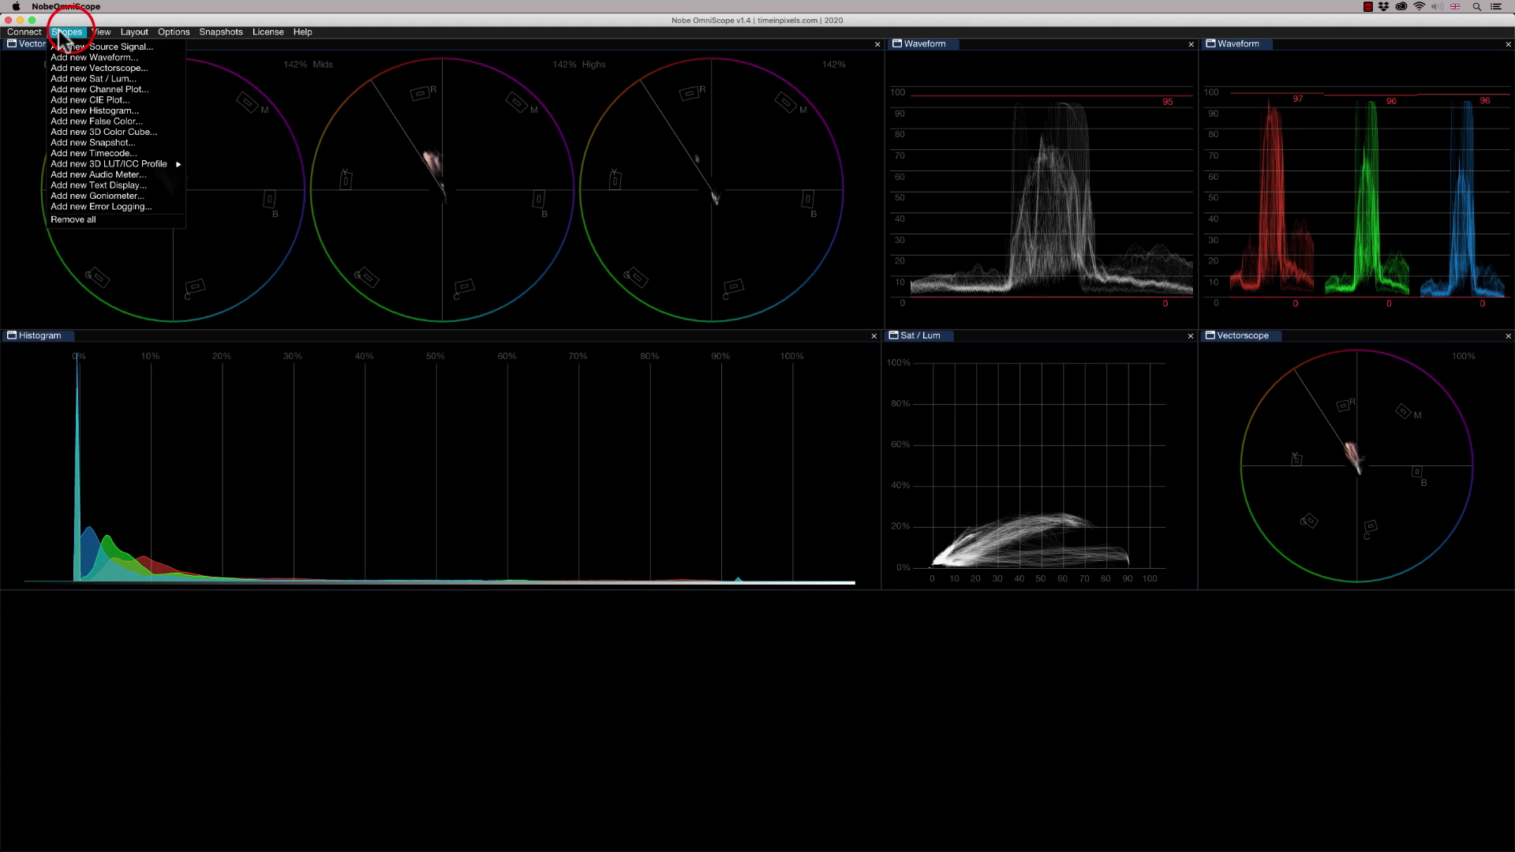
click(93, 142)
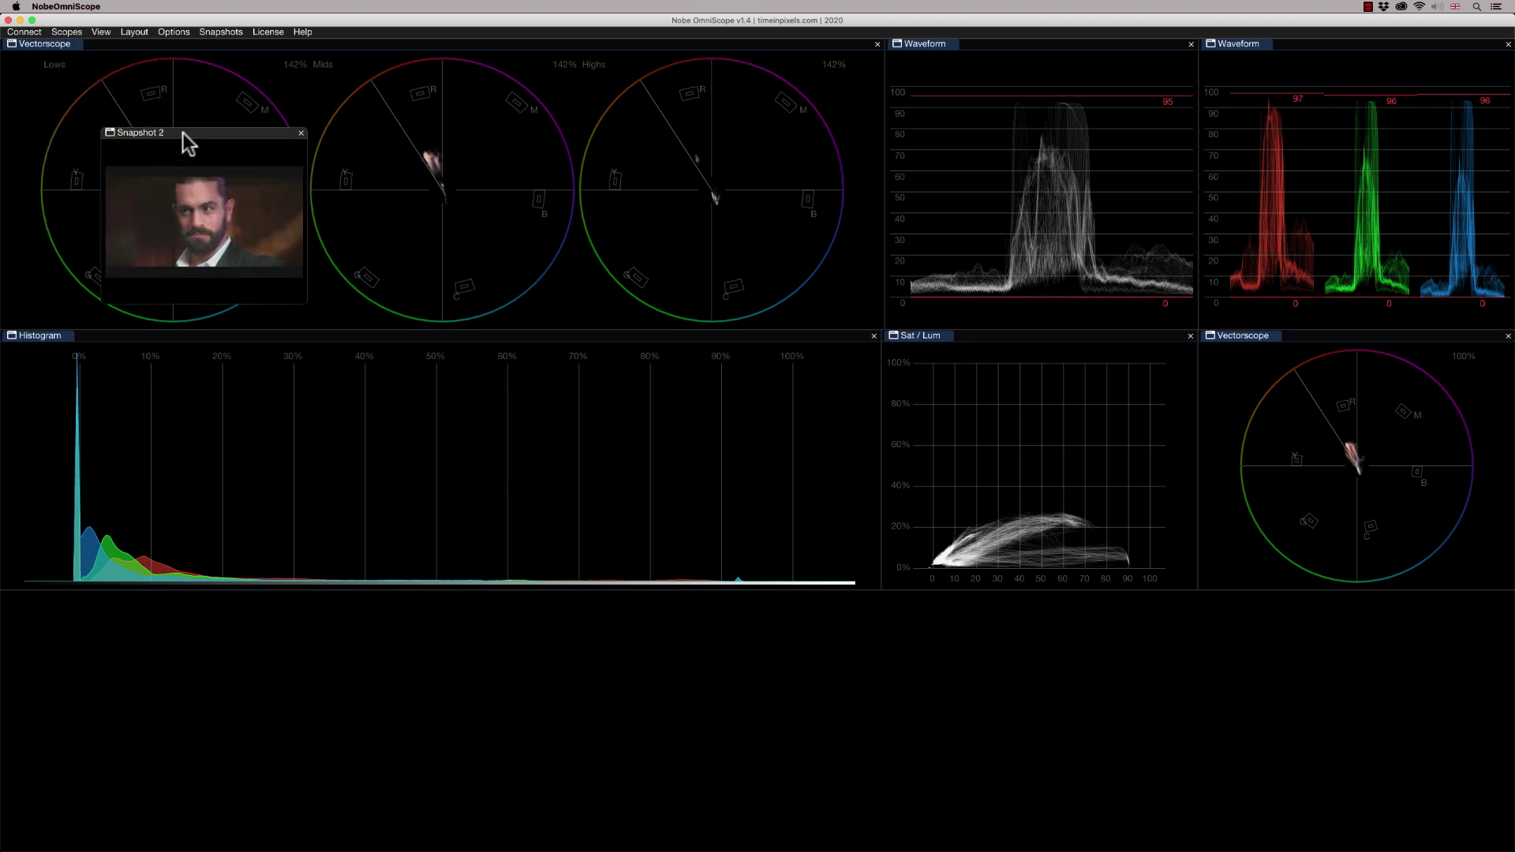
drag(188, 142, 762, 716)
Step: Add a Source Signal view docked left of Snapshot 2
click(66, 32)
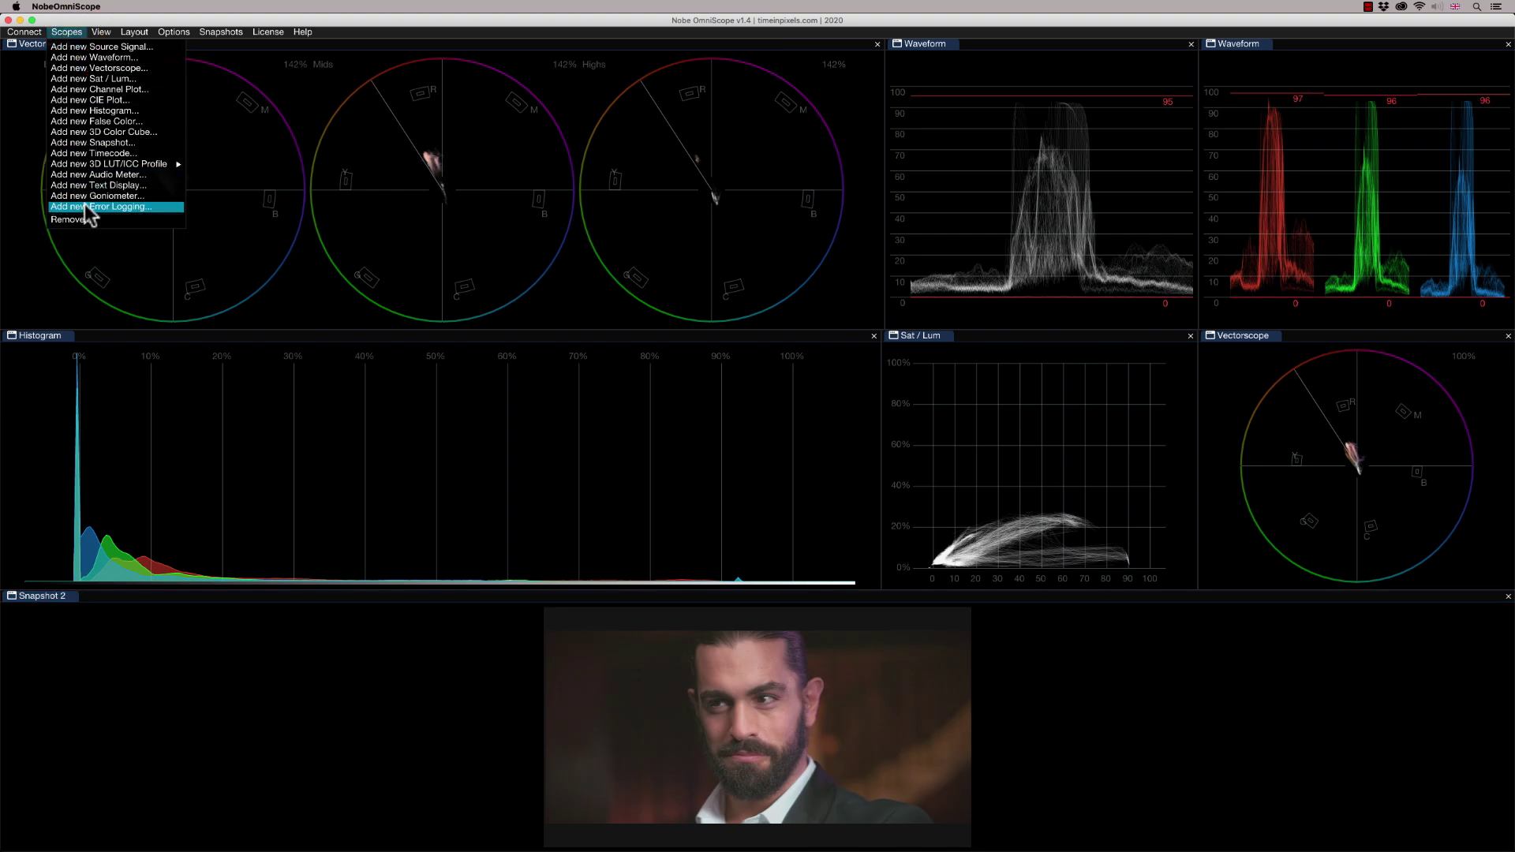
click(125, 45)
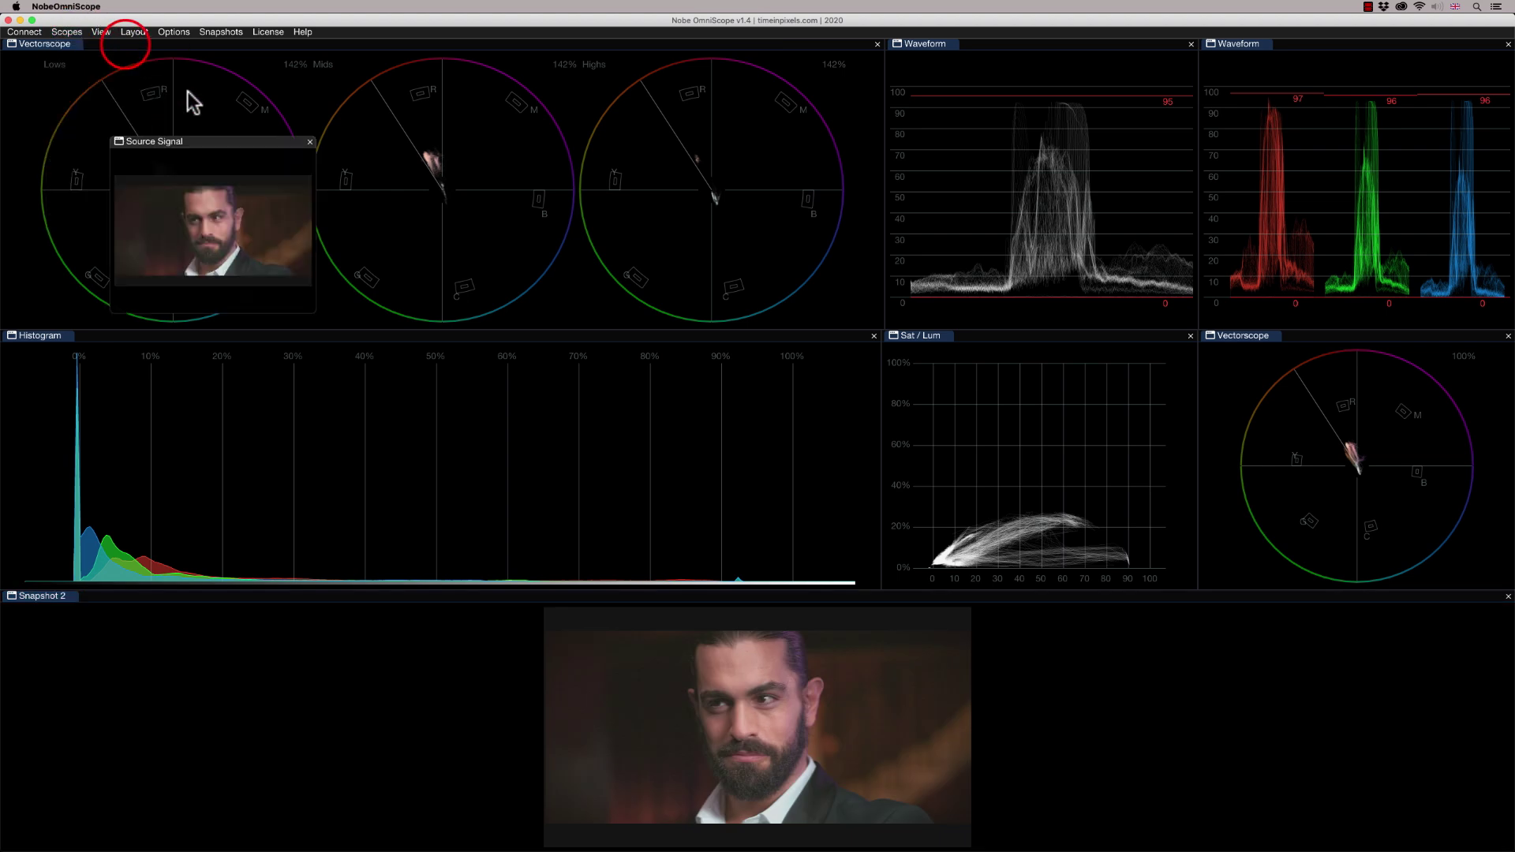
drag(221, 141, 722, 719)
drag(206, 686, 475, 716)
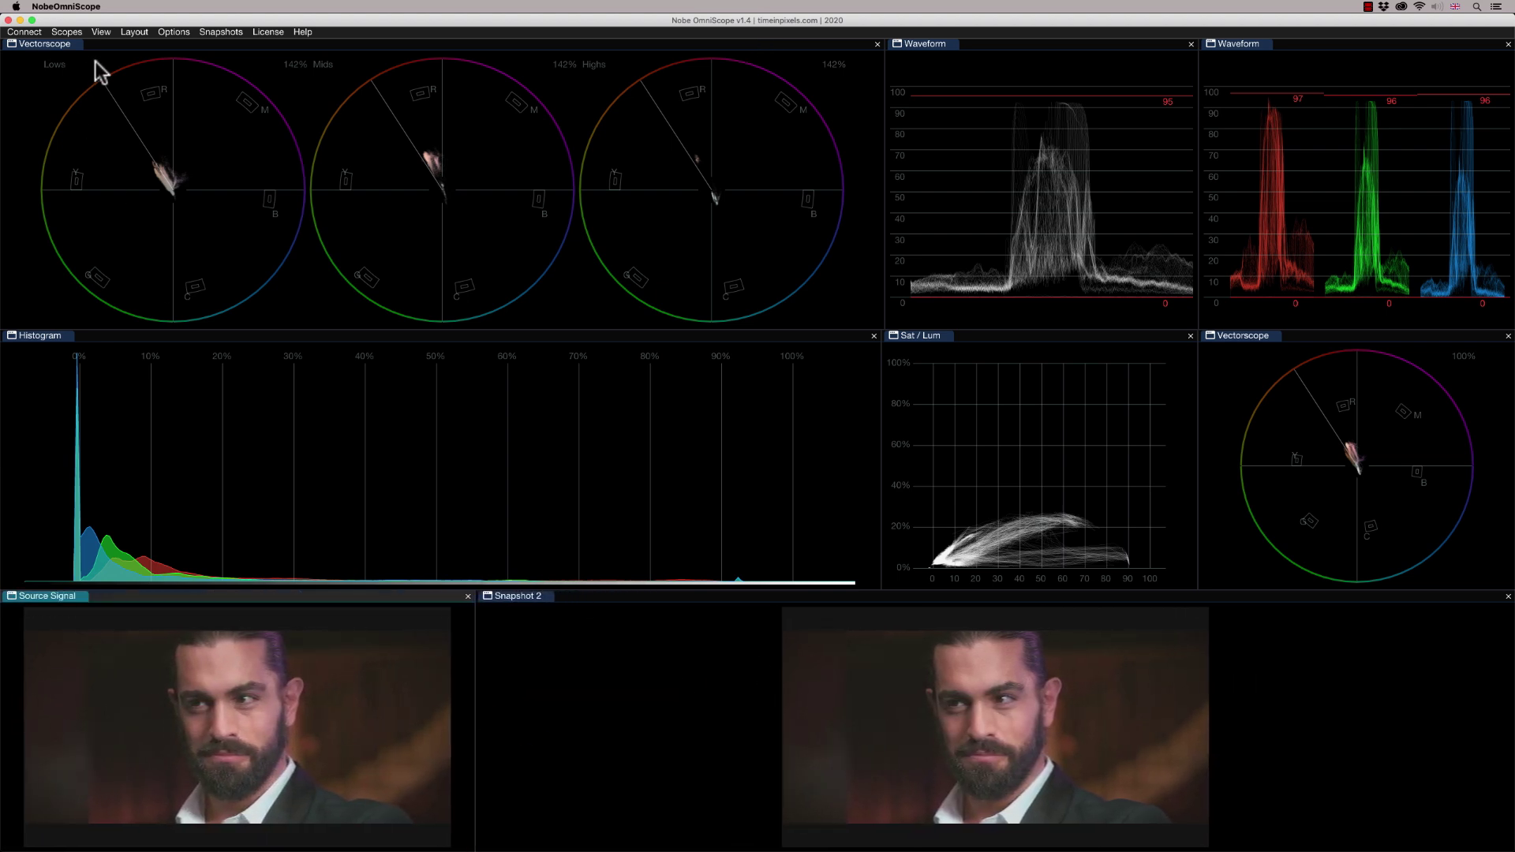
click(67, 32)
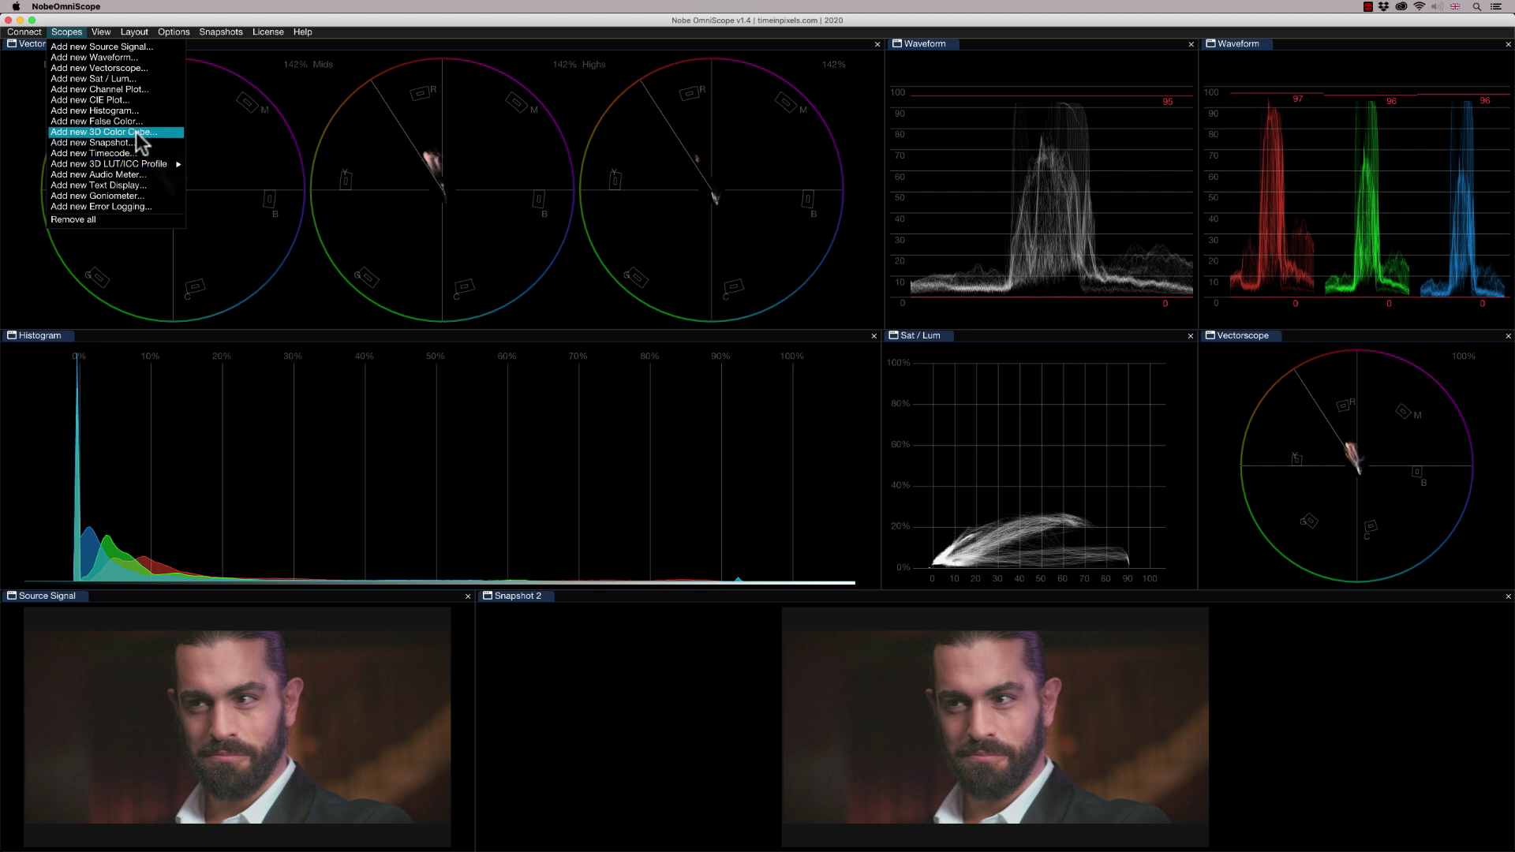
Step: Add a False Color view docked right of Snapshot 2 at the bottom right
click(91, 122)
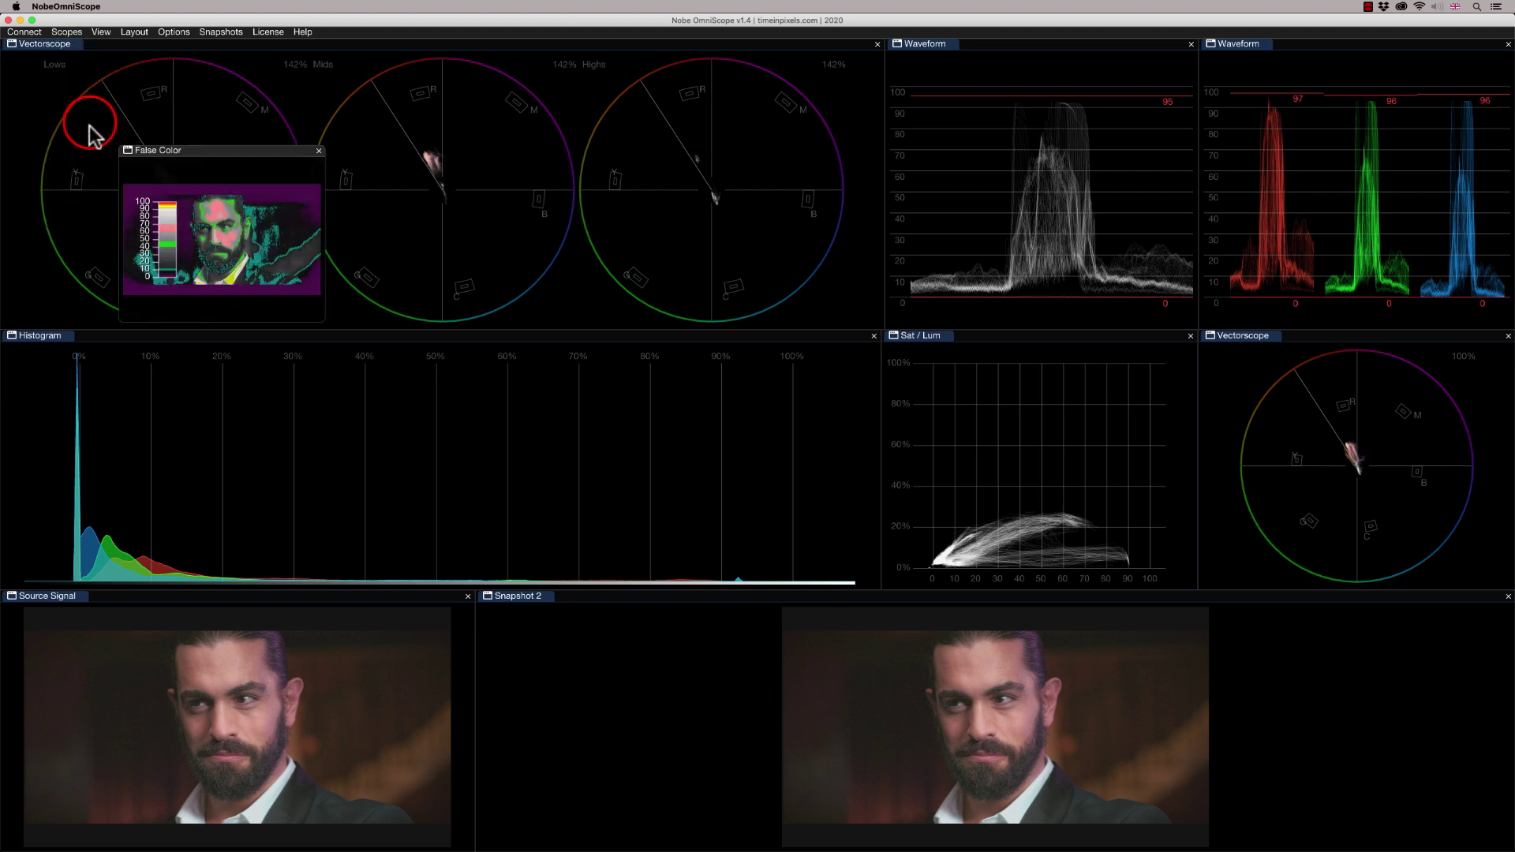
drag(204, 157, 1025, 722)
drag(1305, 666, 1091, 684)
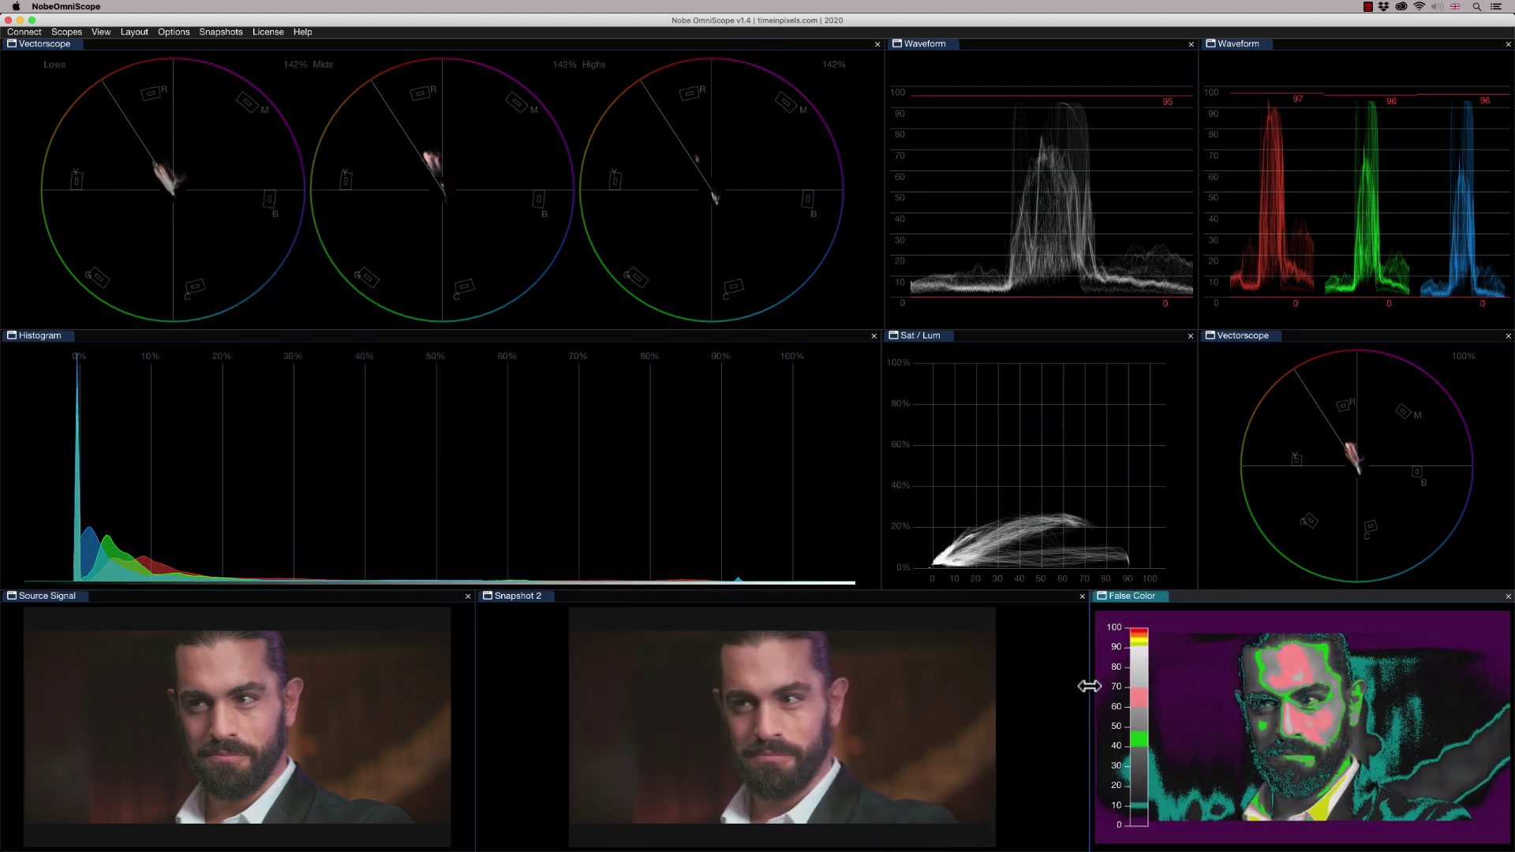
Step: Apply the SmallHD (50x, 70x) preset to the False Color view
right_click(1191, 698)
mouse_move(1224, 724)
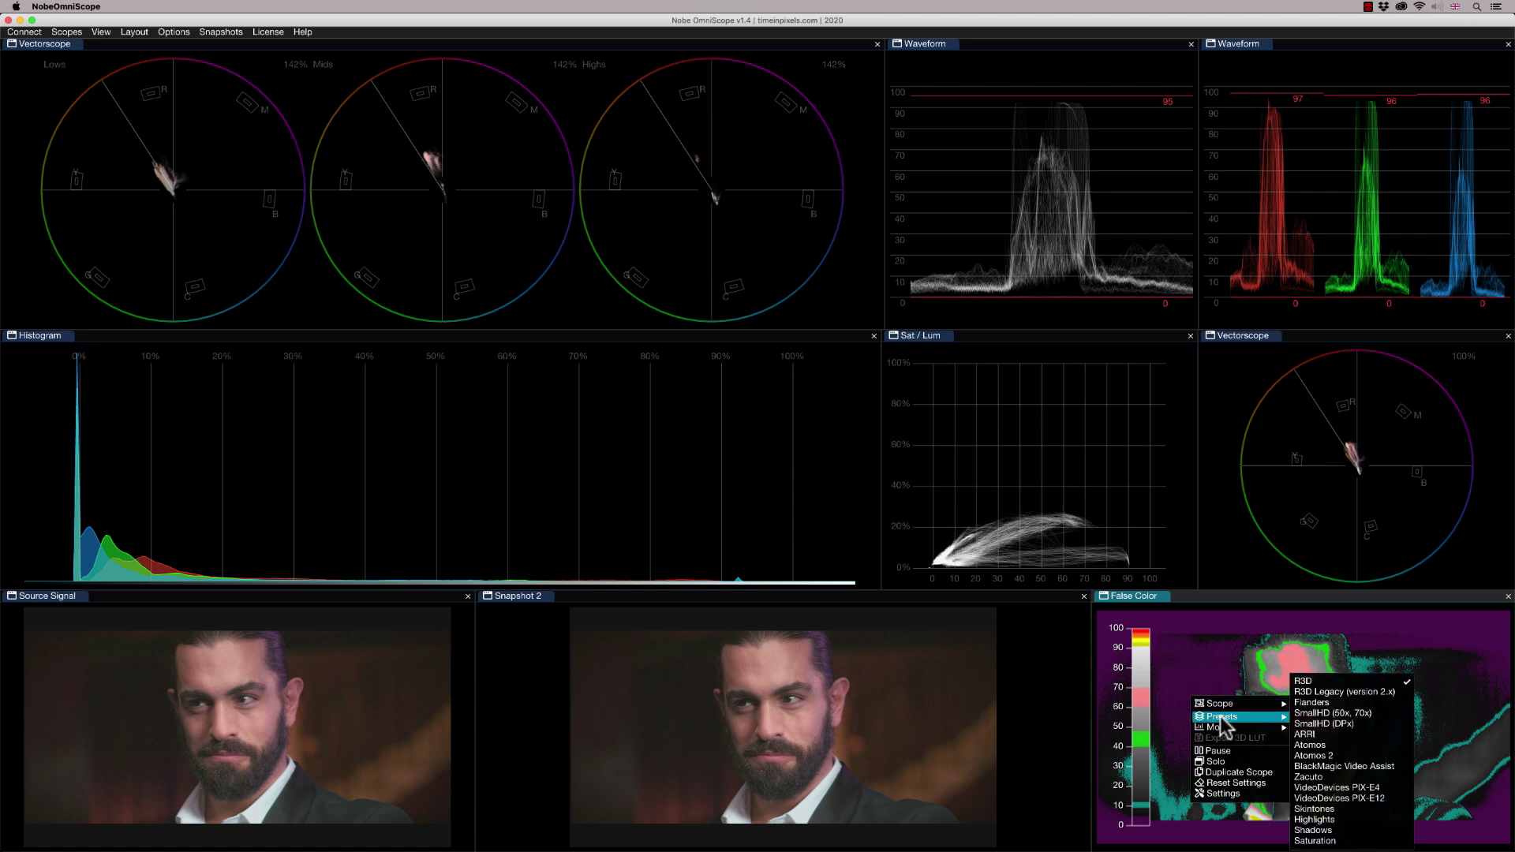
click(1325, 713)
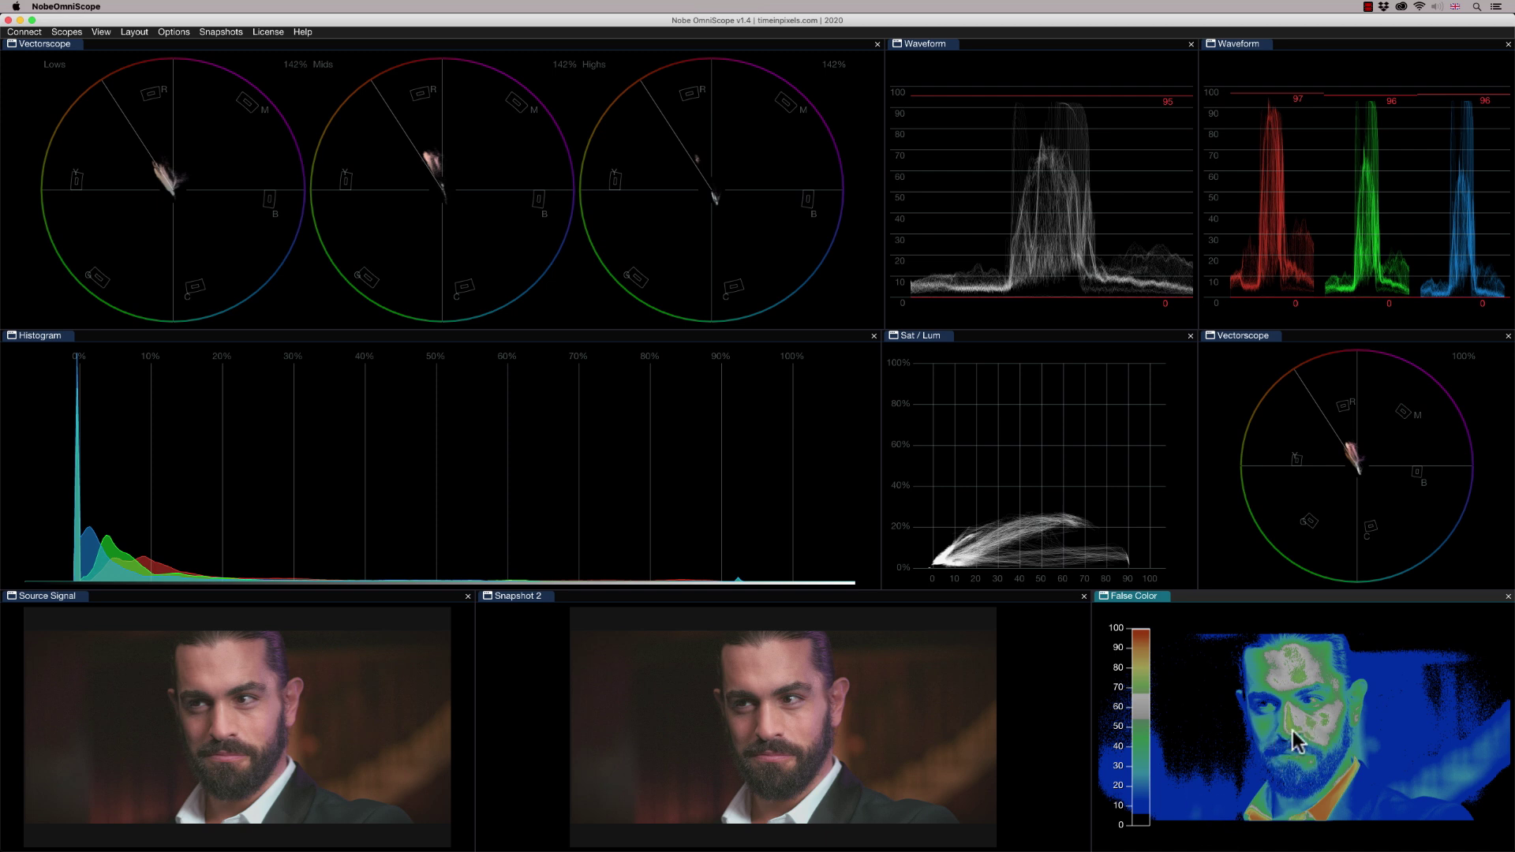
Step: Save the current scope arrangement under a new name with Layout > Save As
click(134, 31)
click(142, 53)
click(704, 435)
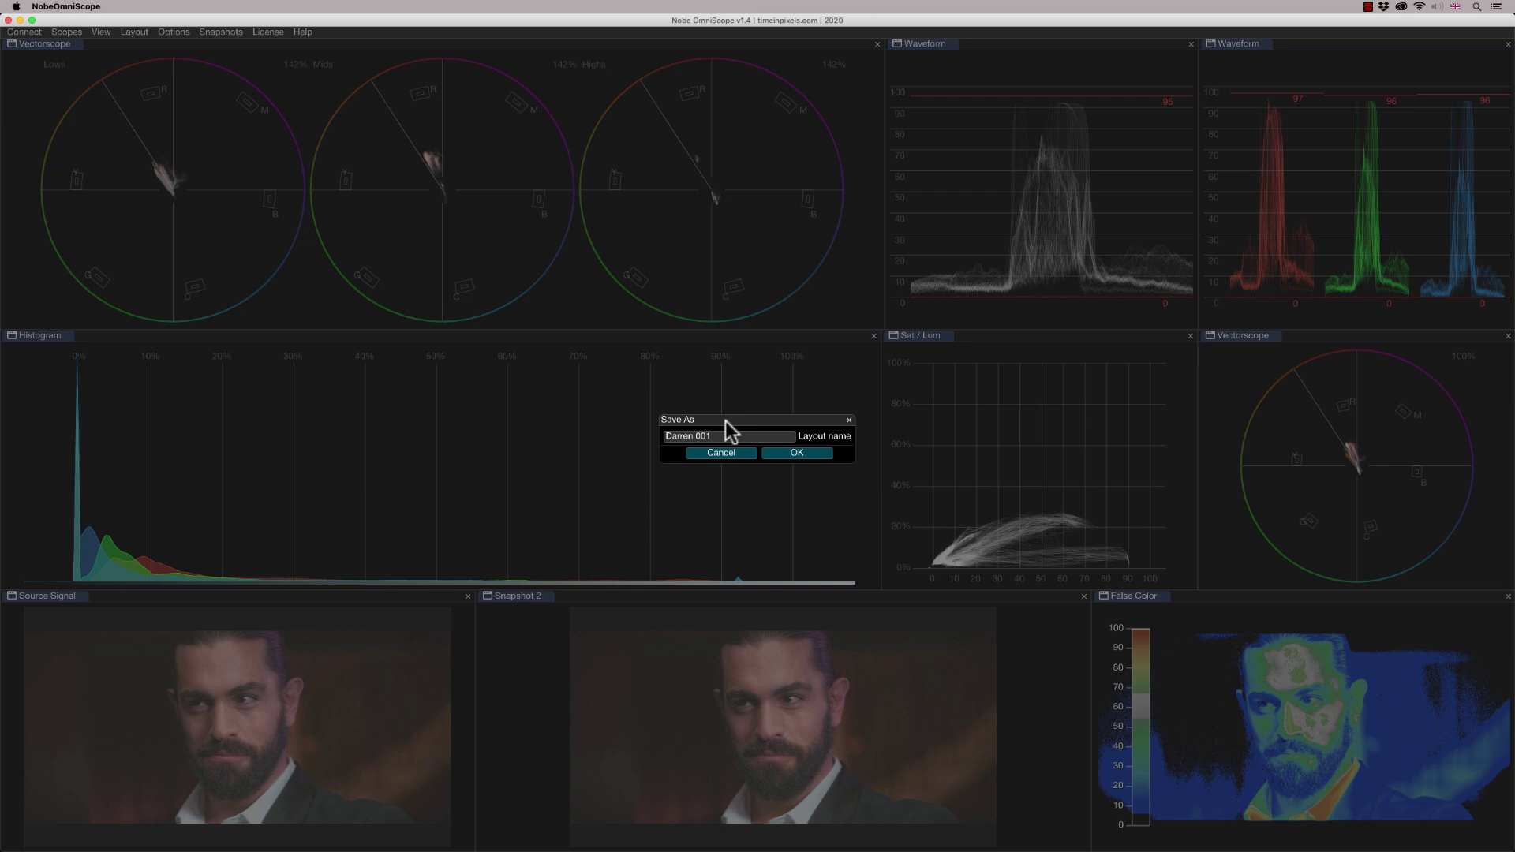
click(820, 454)
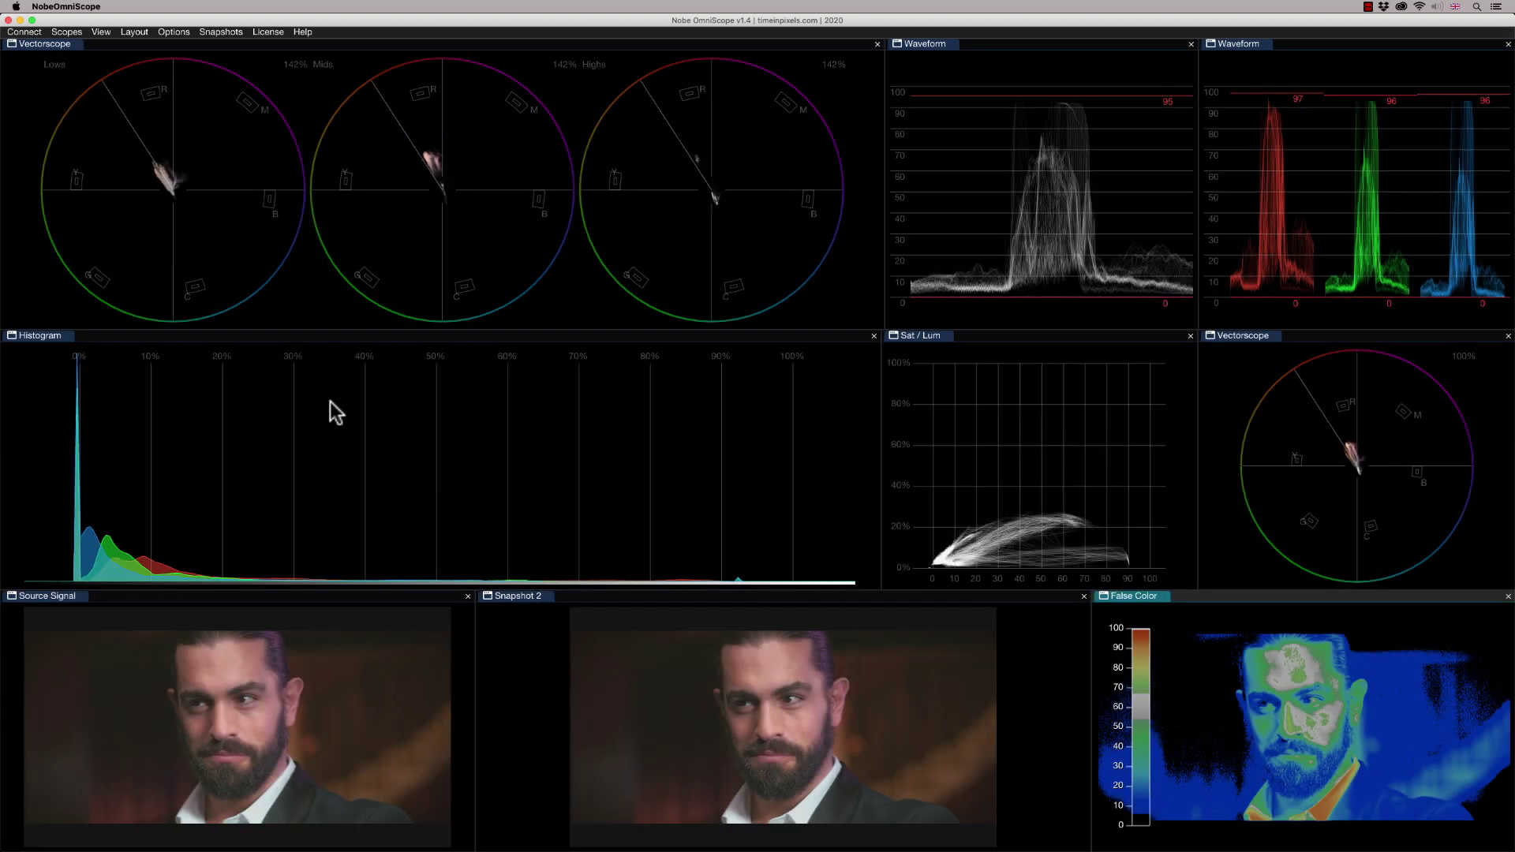
click(66, 32)
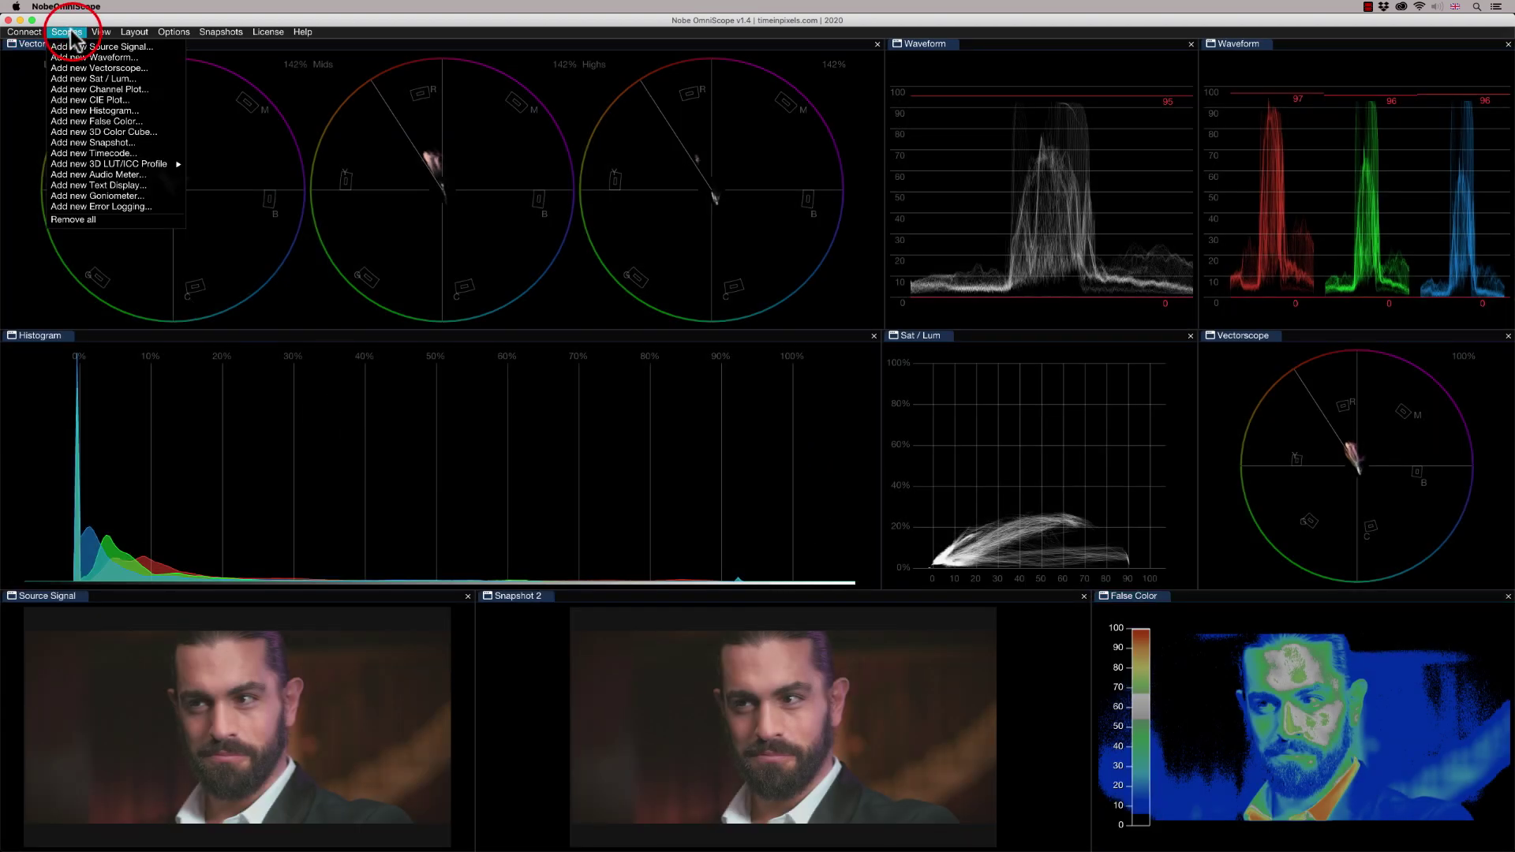
click(100, 89)
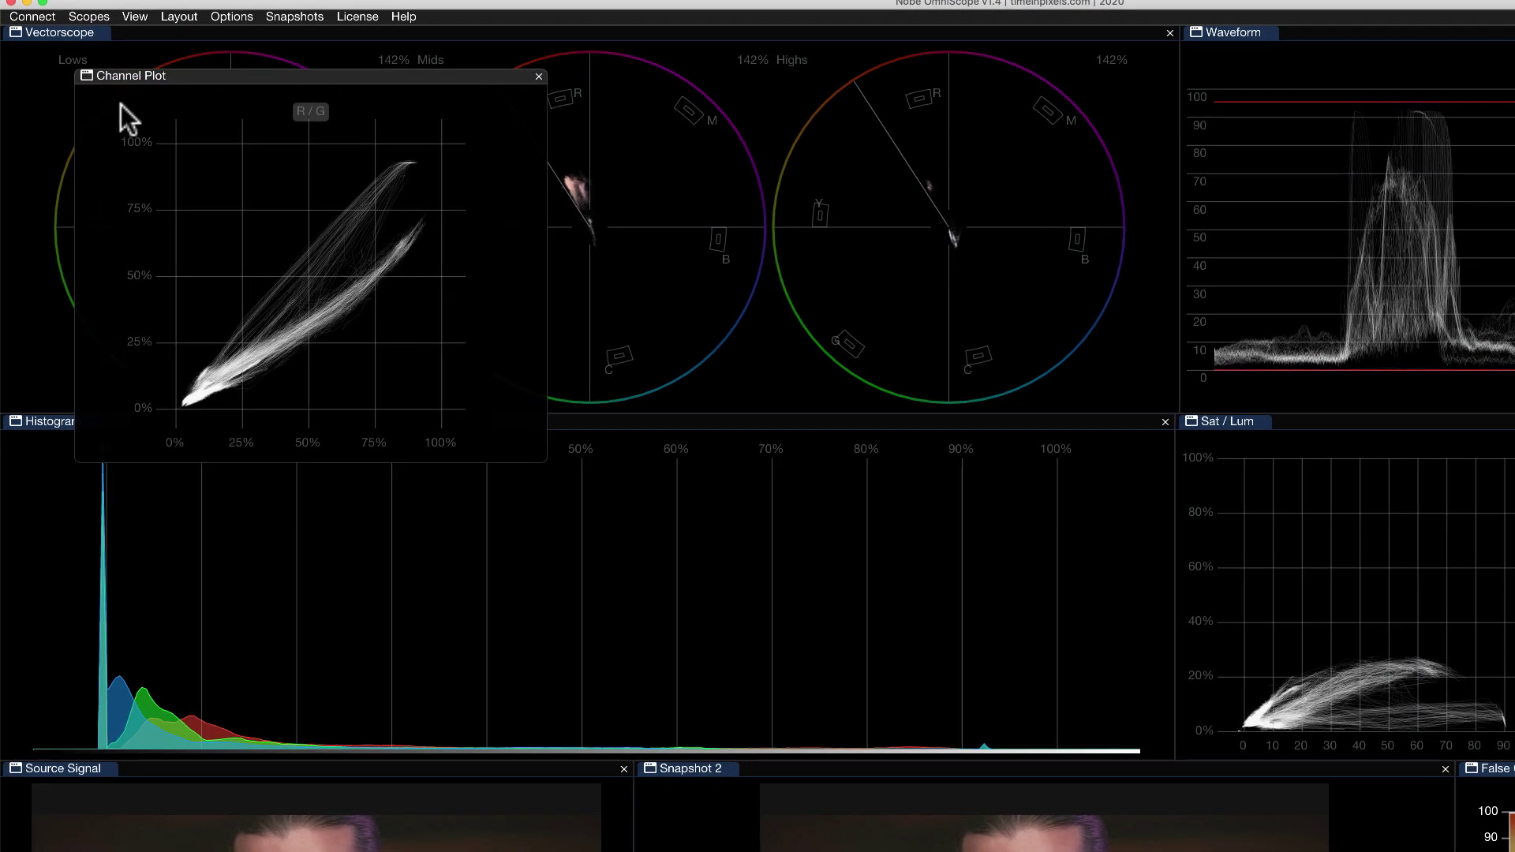
right_click(198, 156)
mouse_move(268, 168)
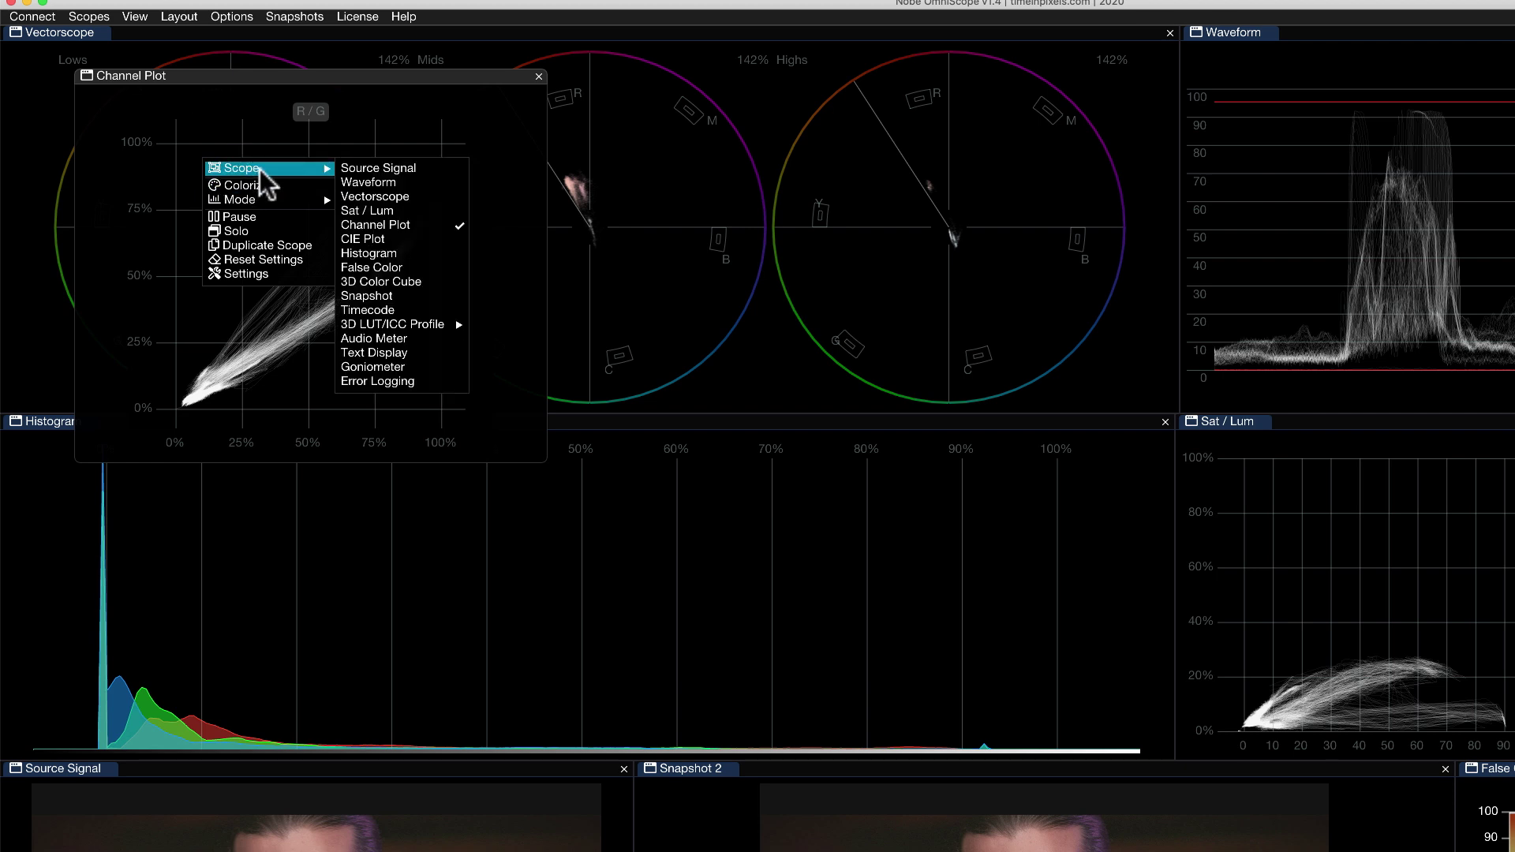
click(418, 281)
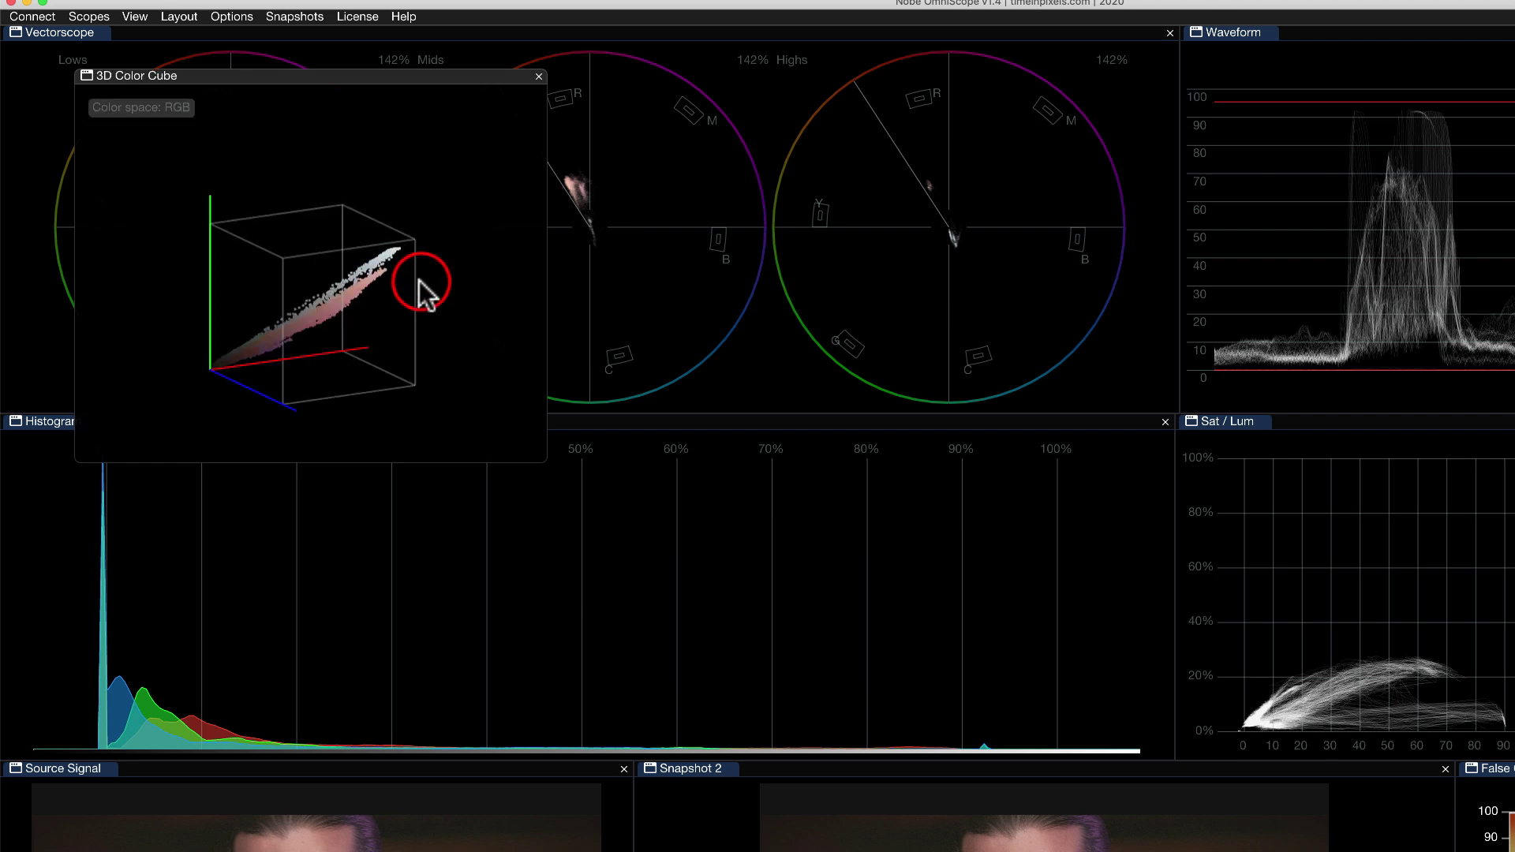
mouse_move(260, 255)
mouse_down()
mouse_move(293, 258)
mouse_move(291, 299)
mouse_move(339, 294)
mouse_move(341, 272)
mouse_move(320, 278)
mouse_up()
right_click(224, 177)
mouse_move(300, 185)
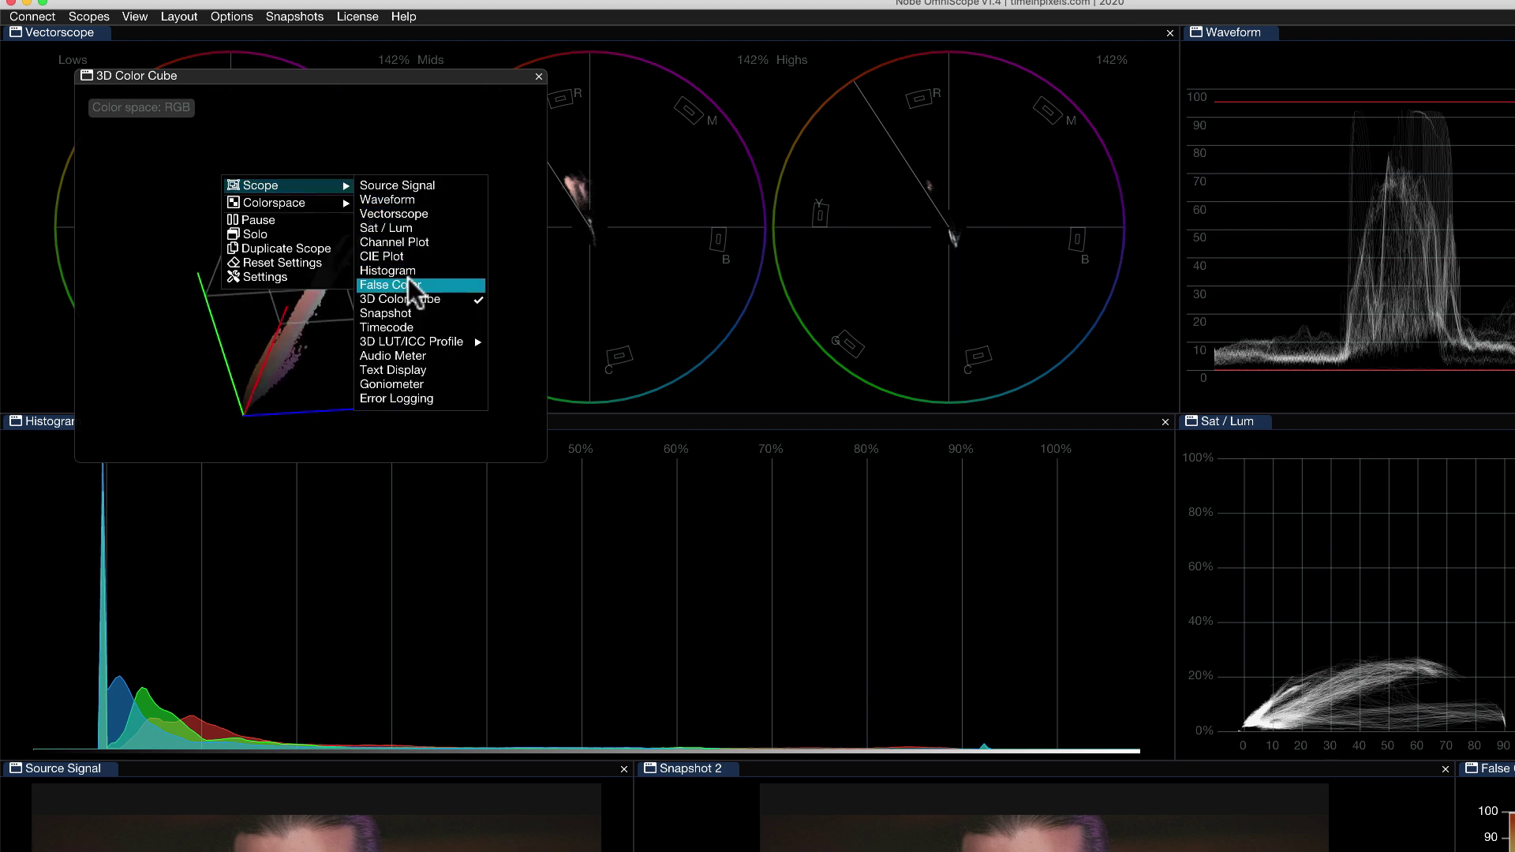
click(410, 328)
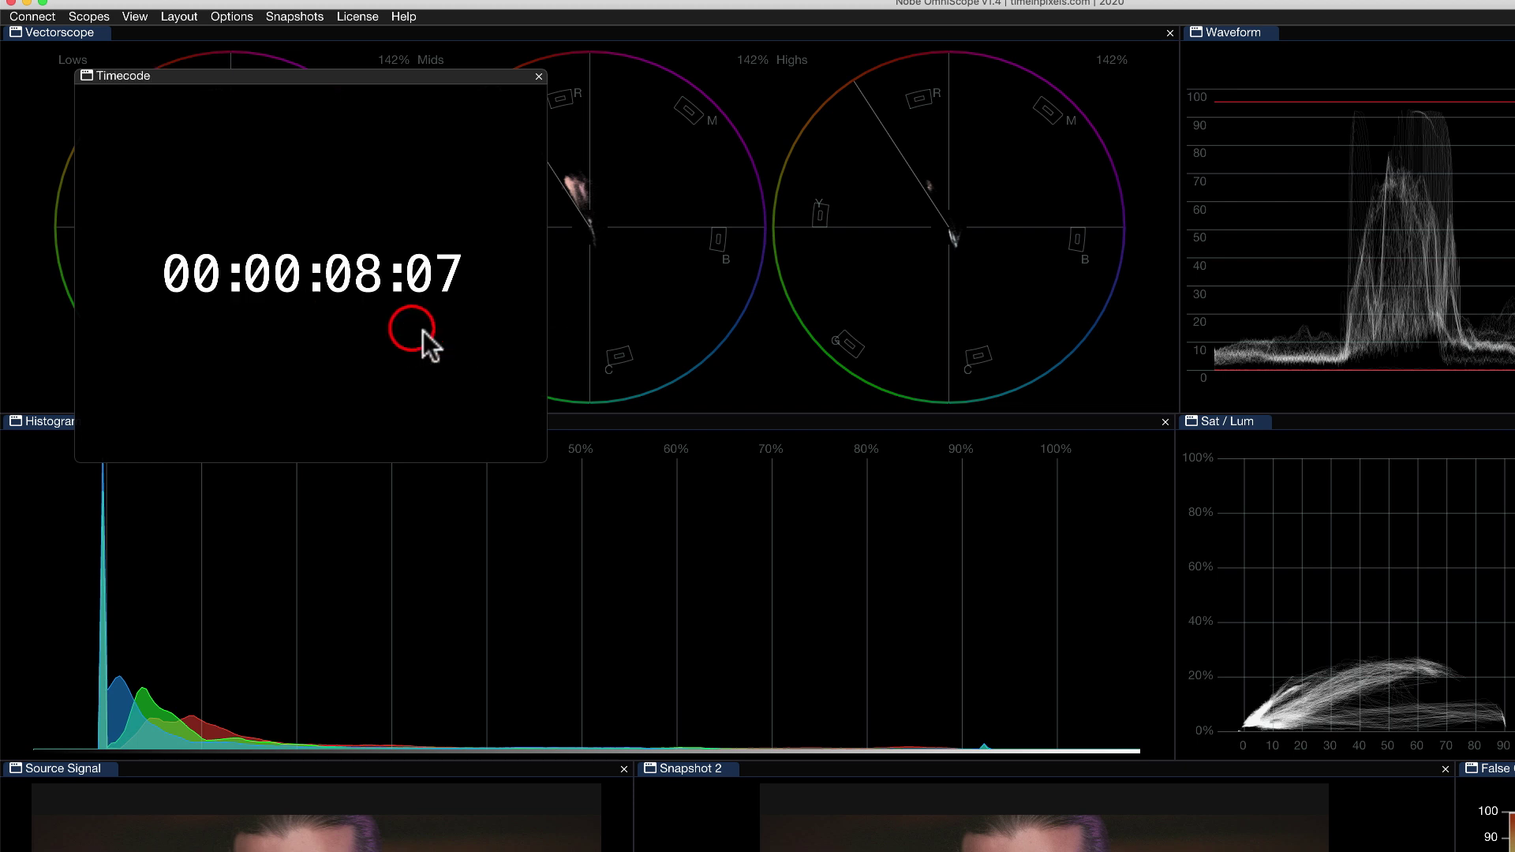
double_click(186, 170)
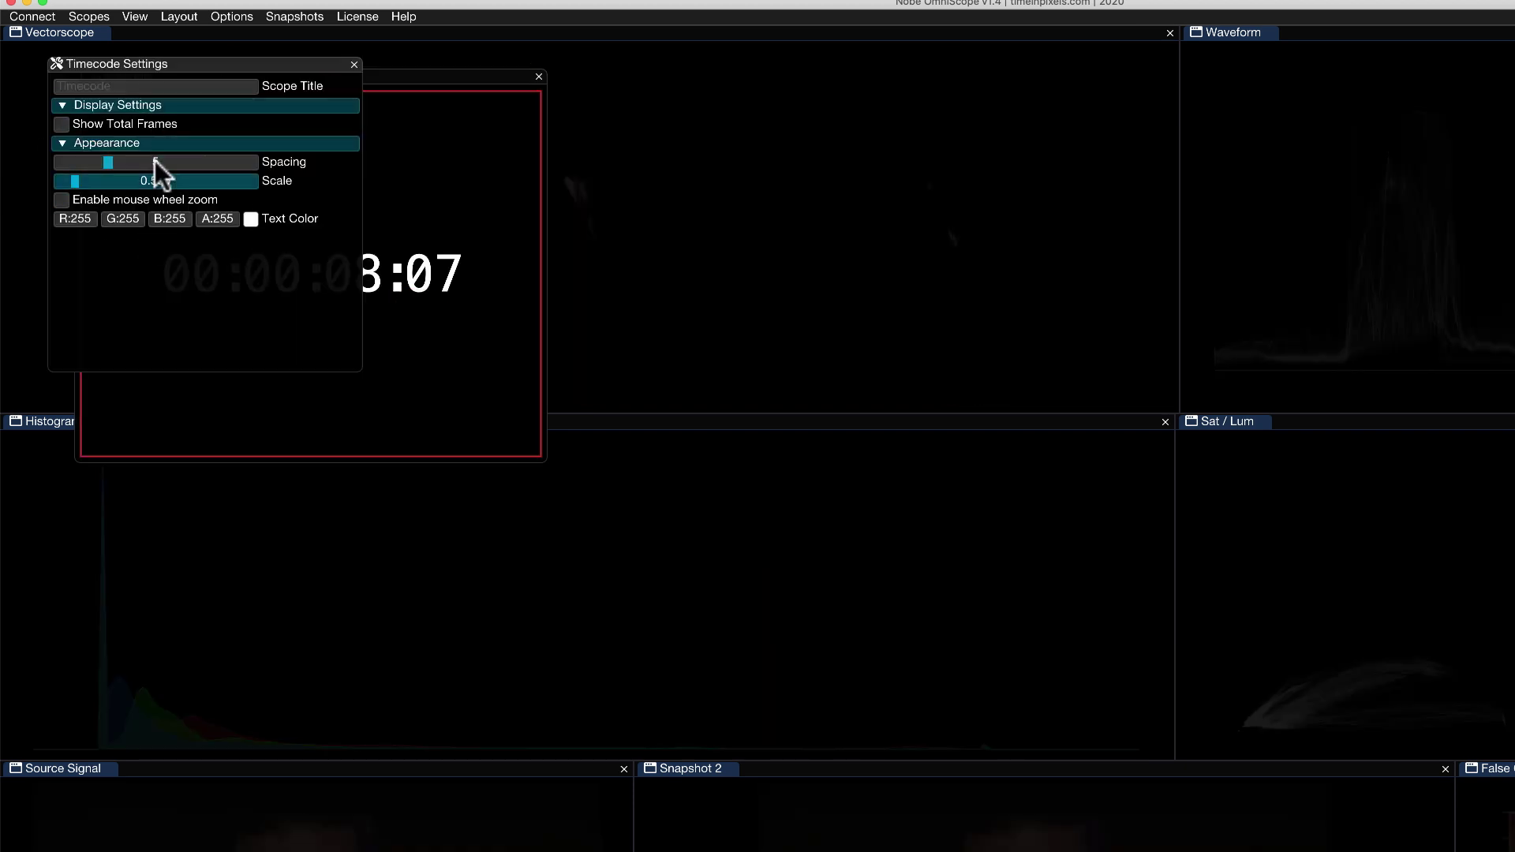
click(355, 64)
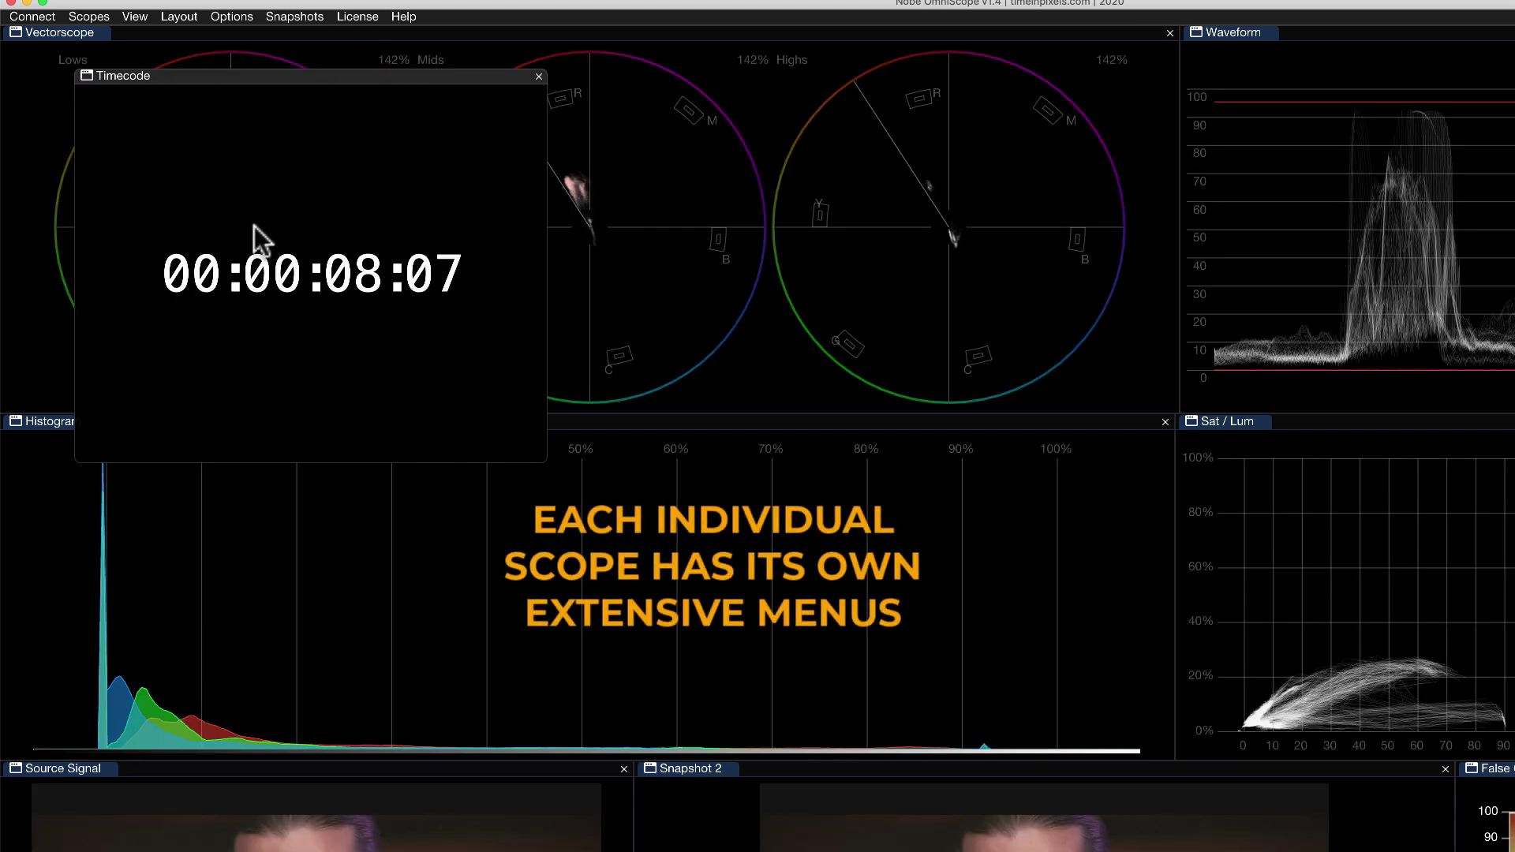
right_click(228, 179)
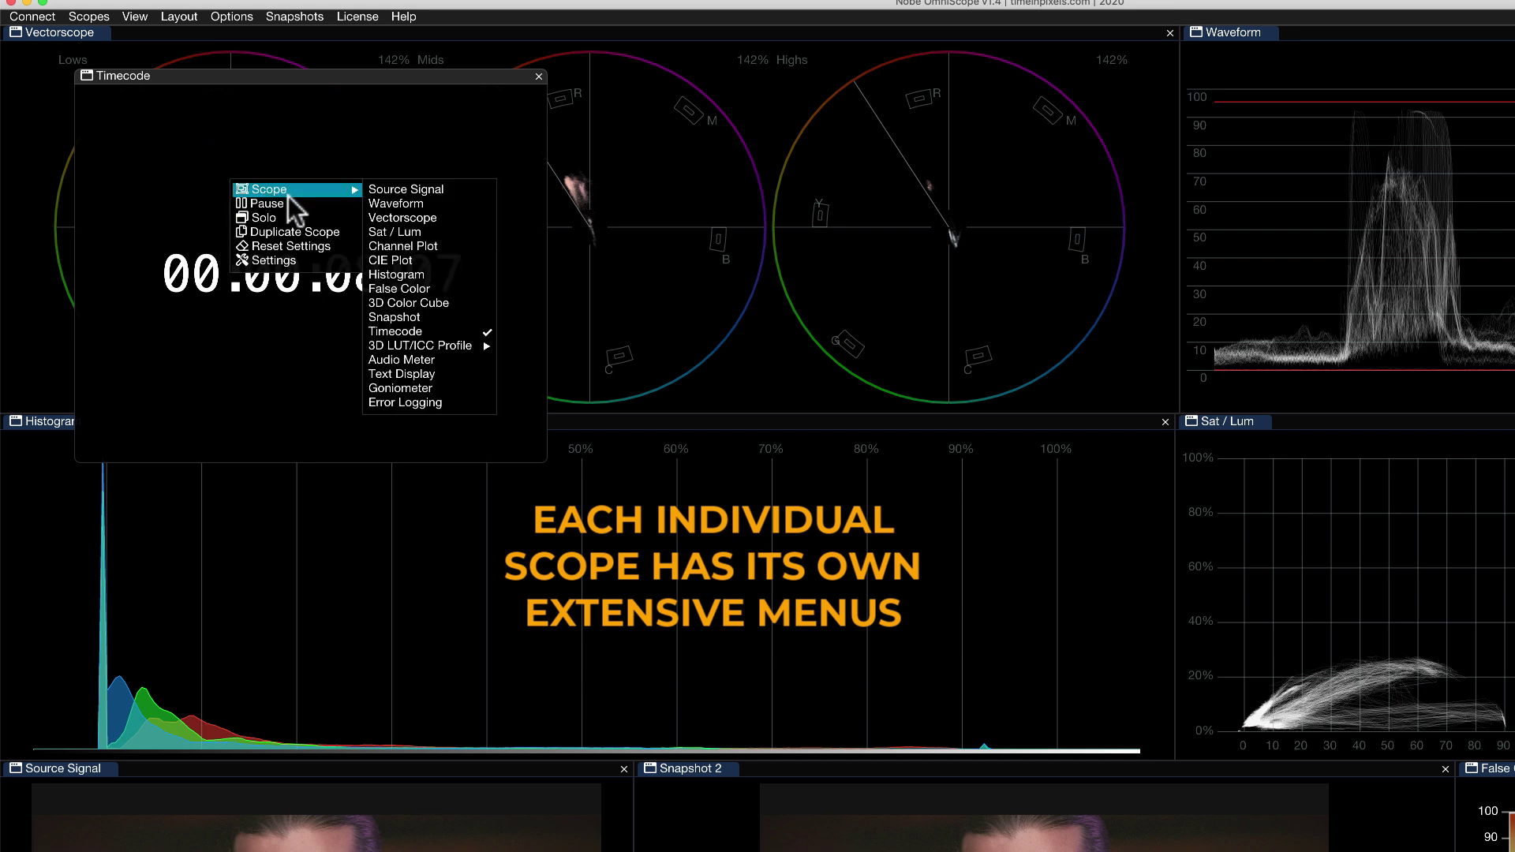
mouse_move(296, 188)
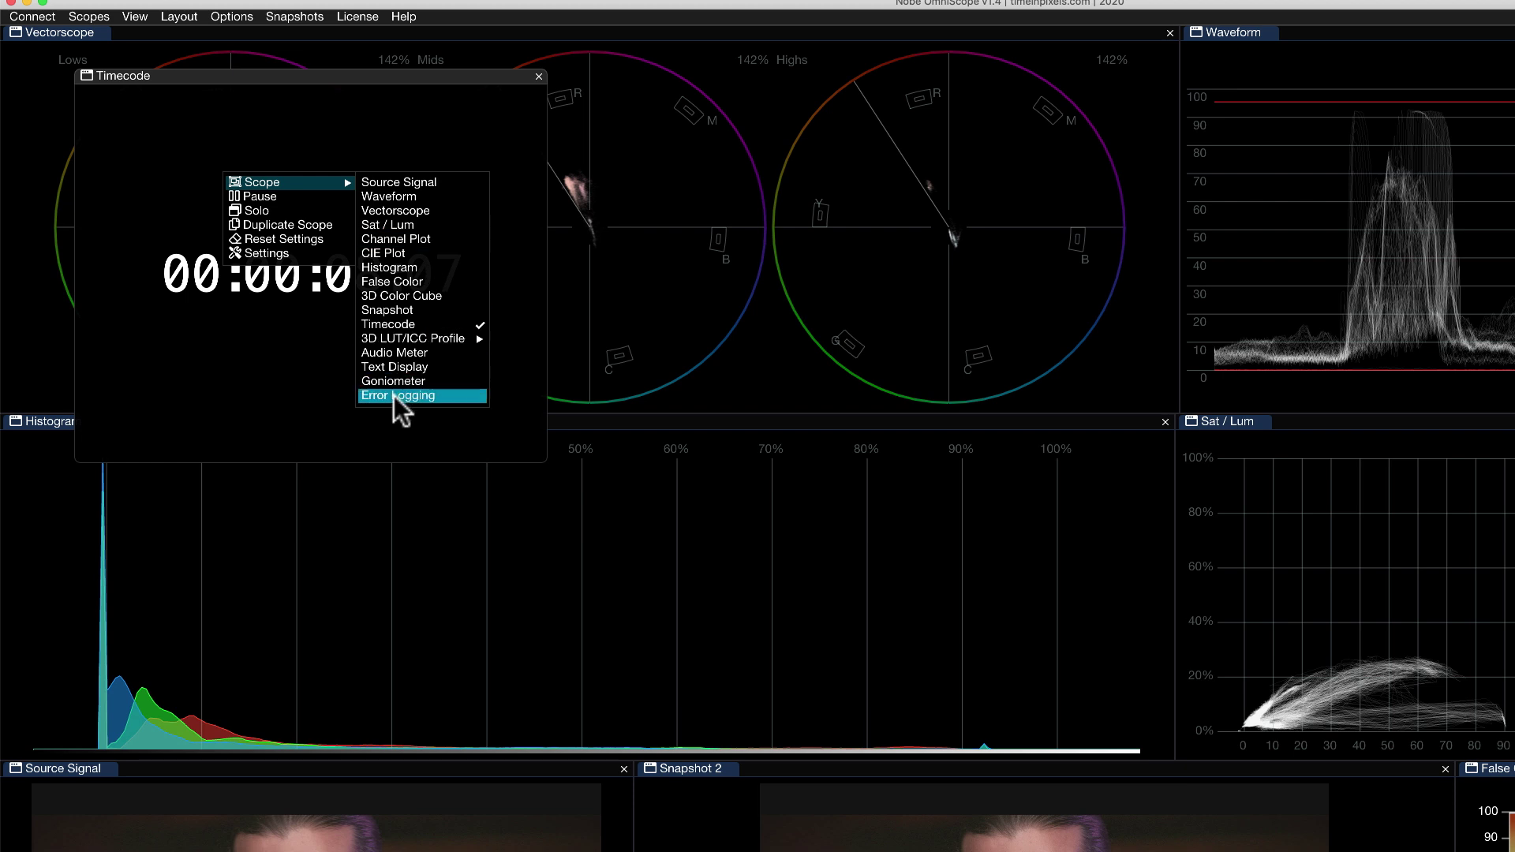
click(394, 352)
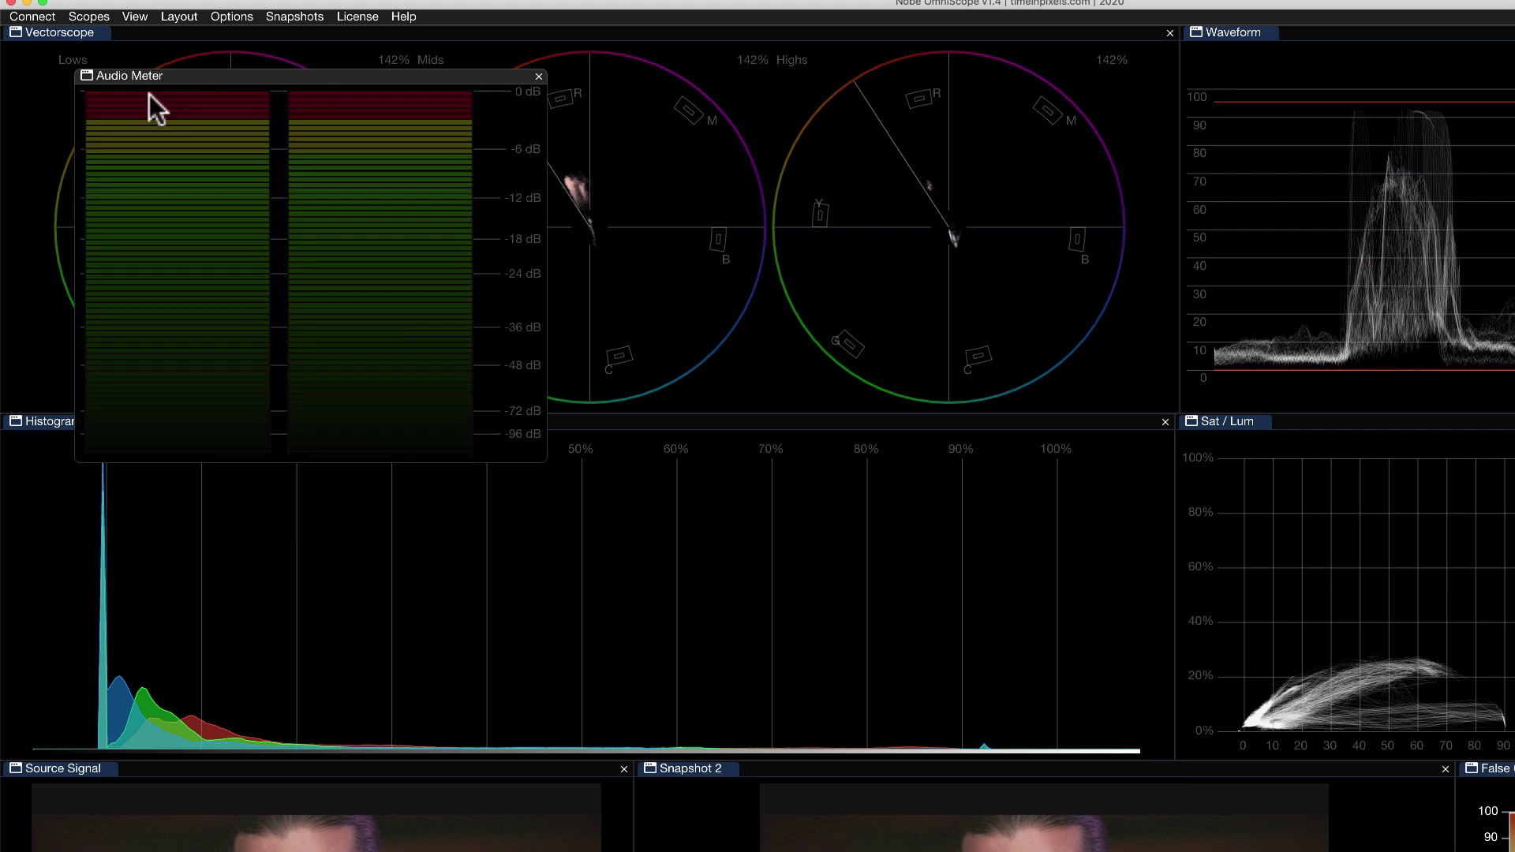
right_click(165, 129)
mouse_move(233, 144)
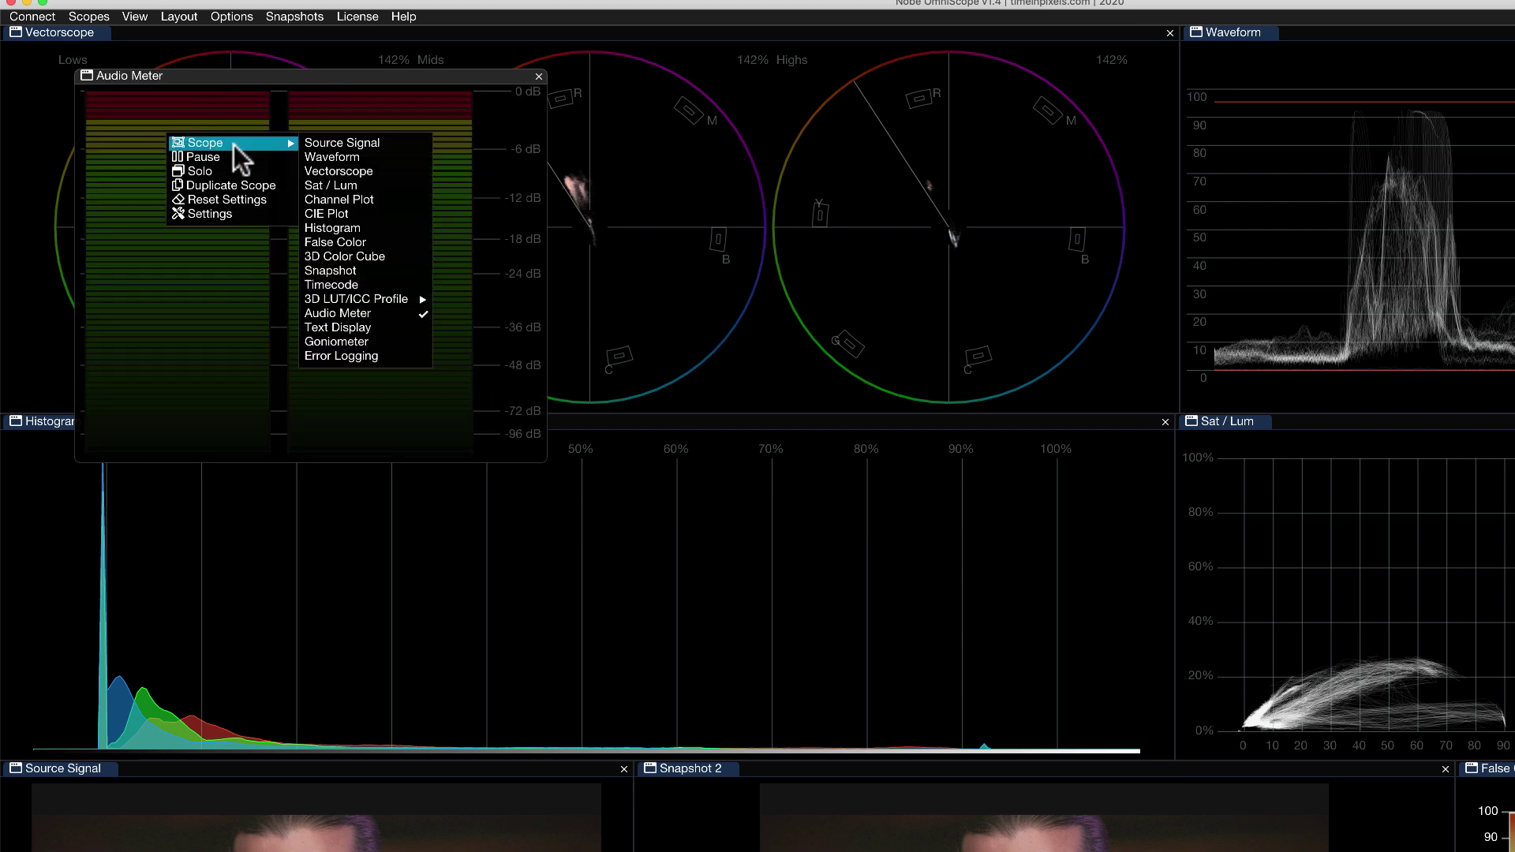
click(363, 340)
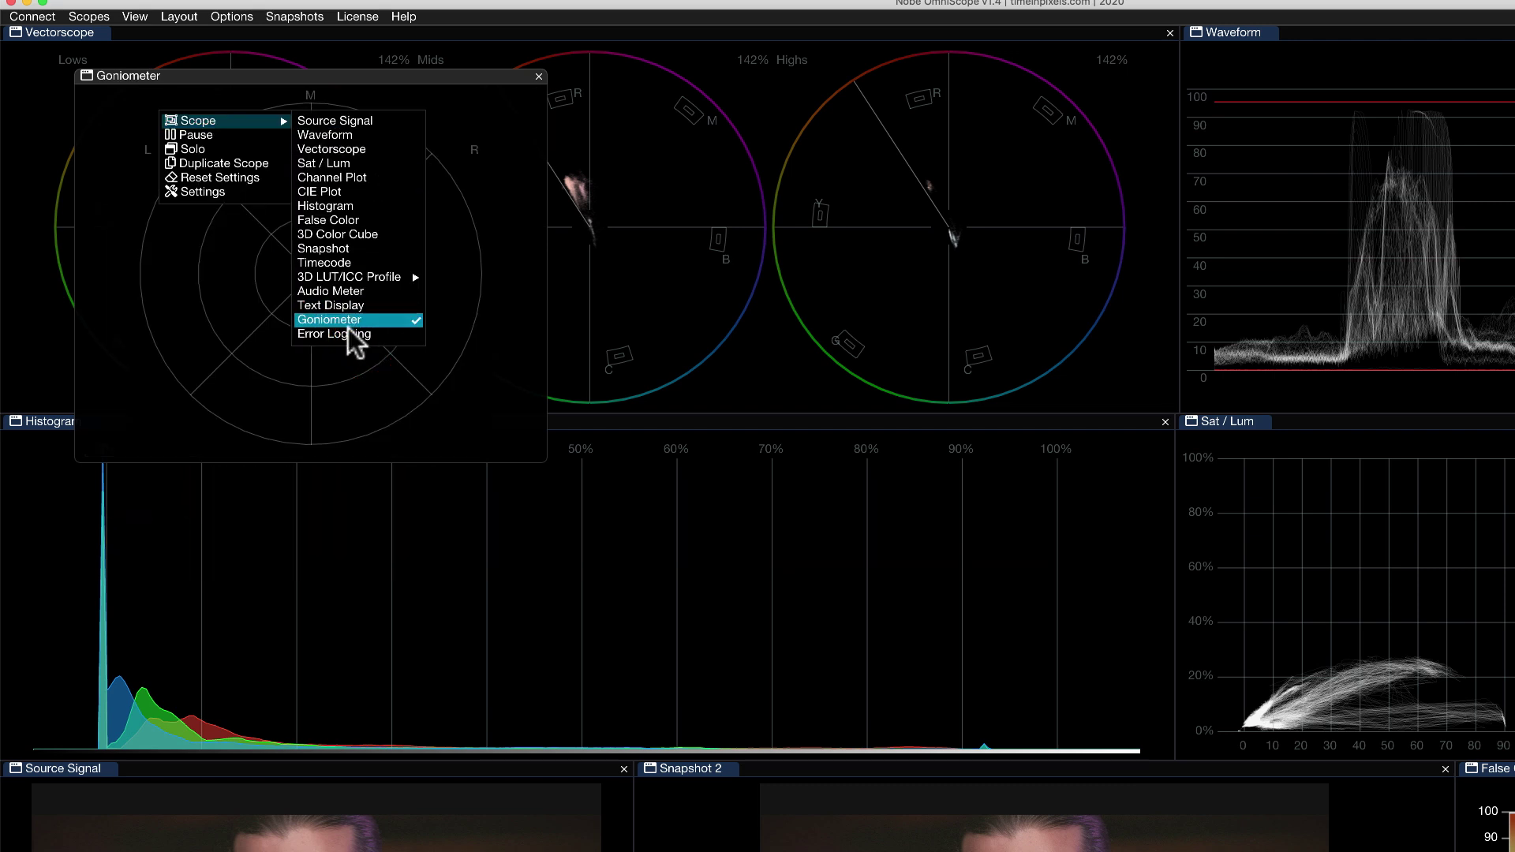
click(348, 333)
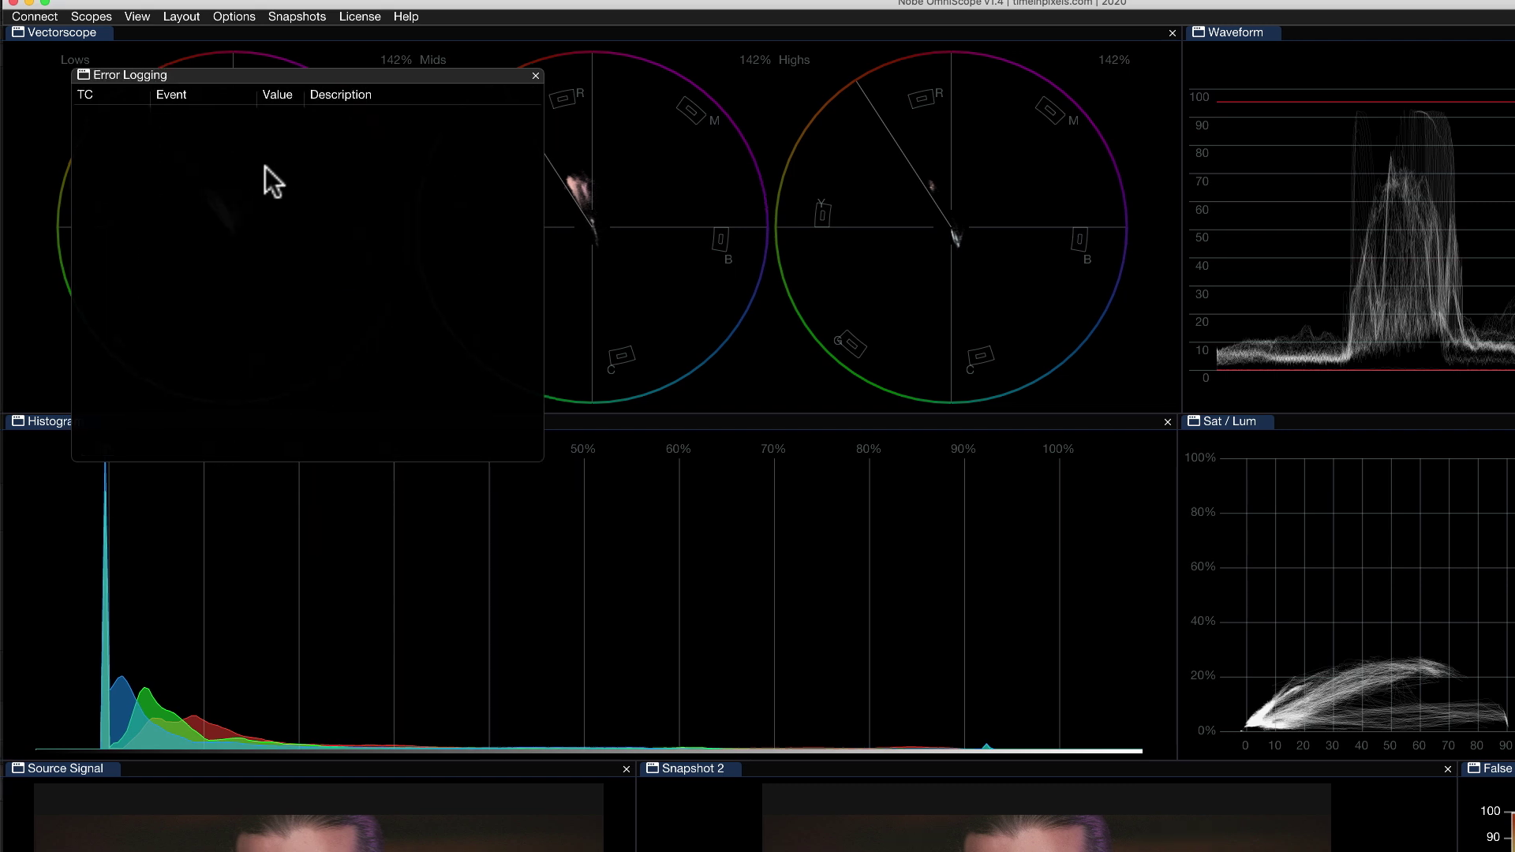
right_click(264, 168)
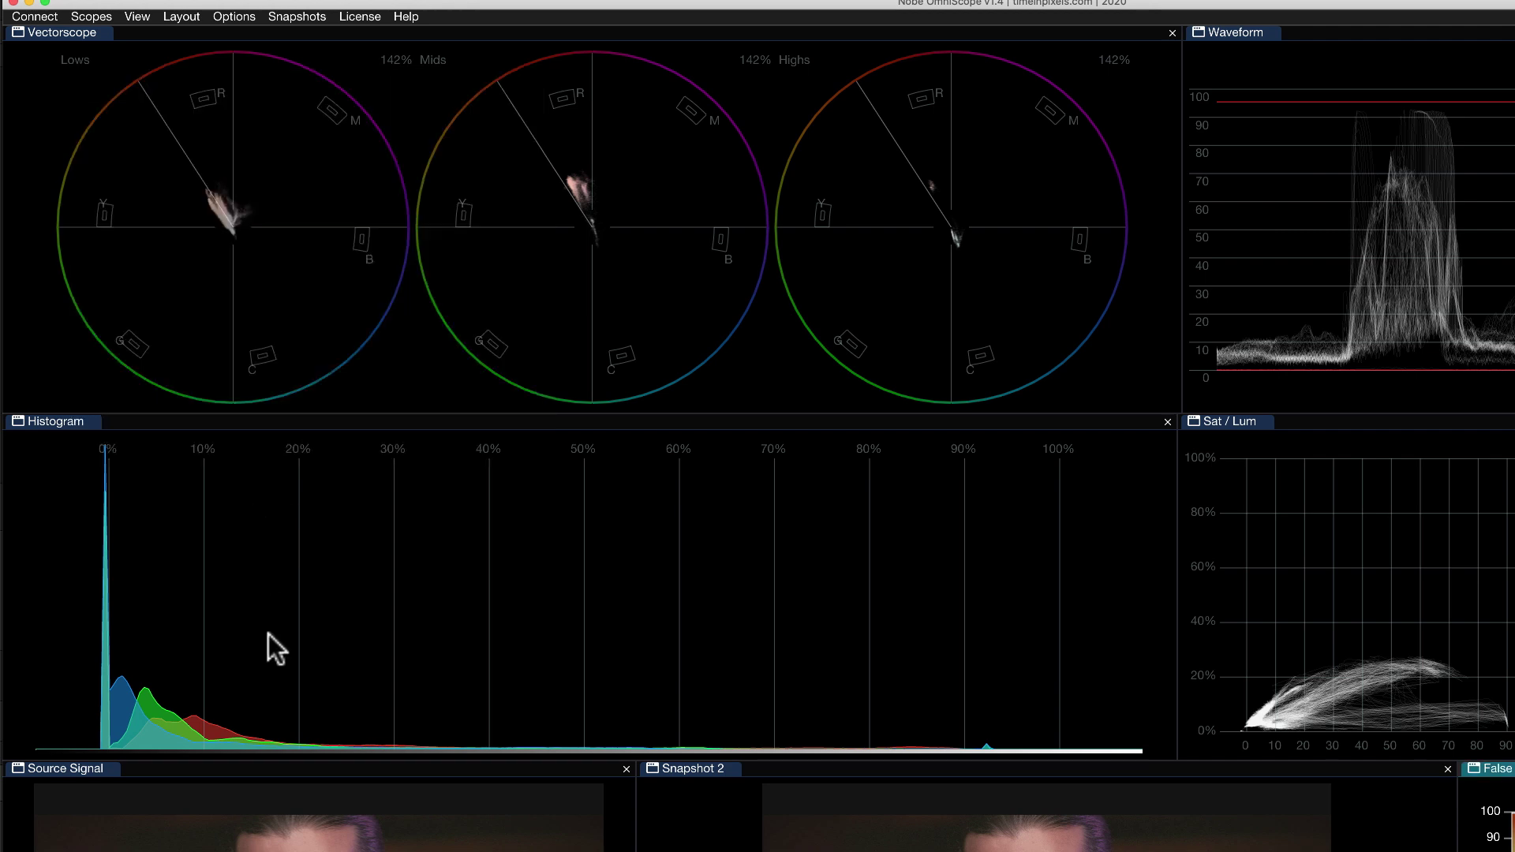
Step: Open Preferences, keep Scale Type at IRE (0-100), and expand Performance settings
click(247, 16)
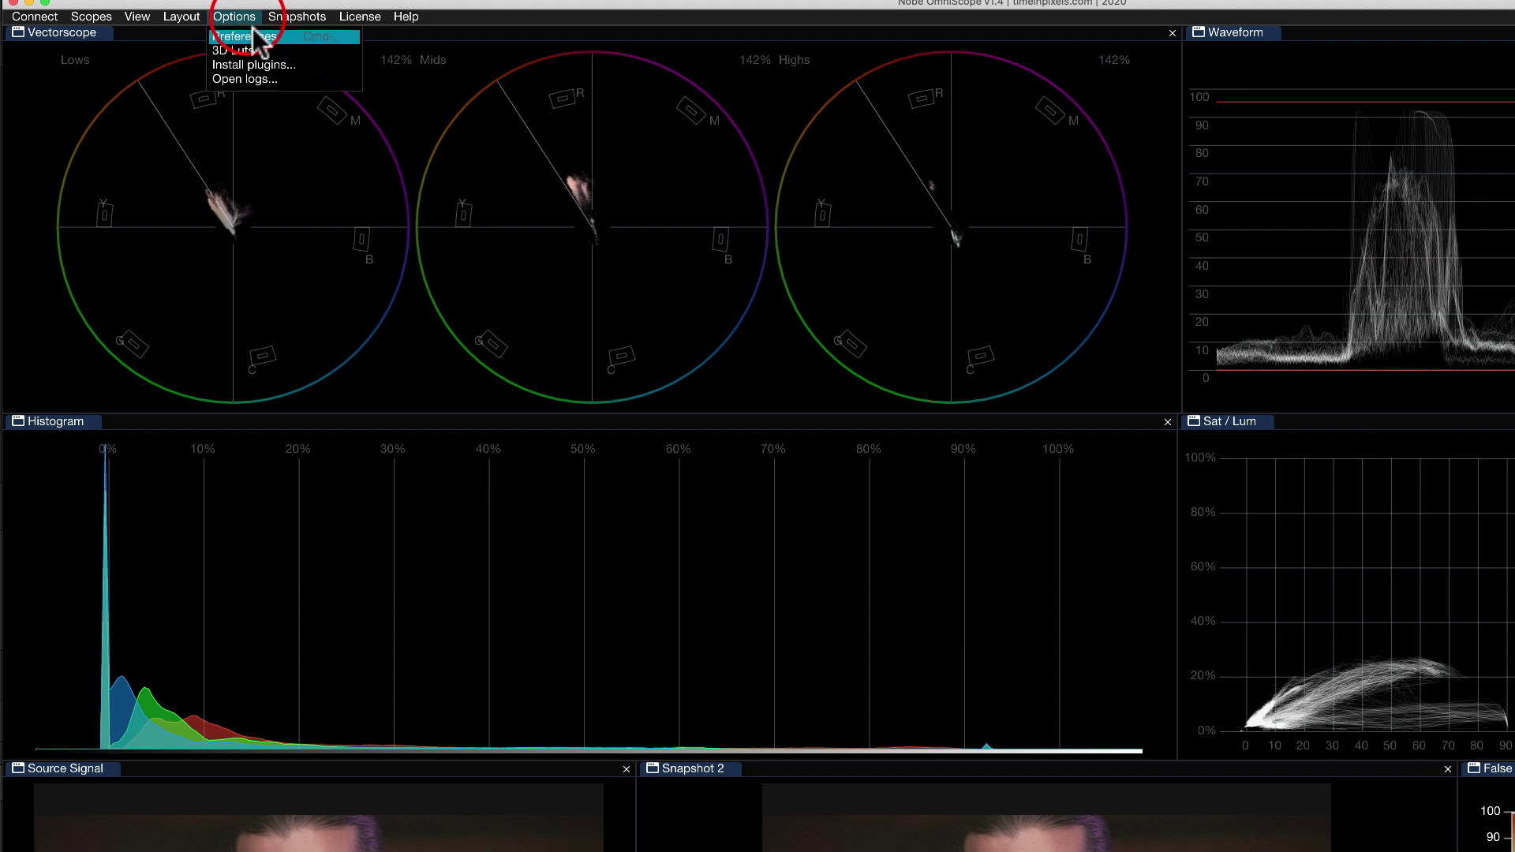
click(254, 31)
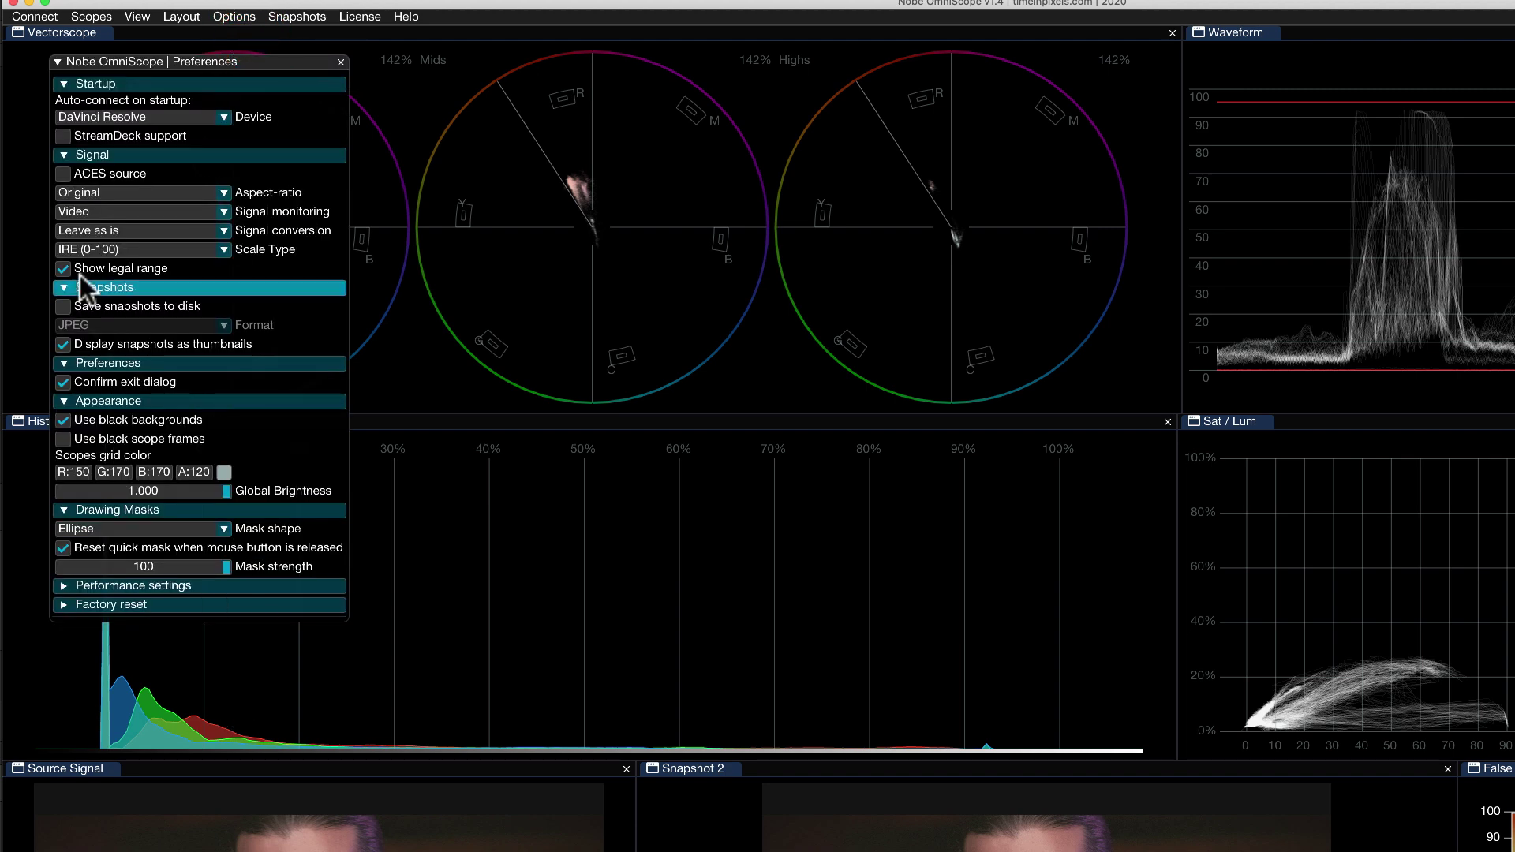
click(212, 251)
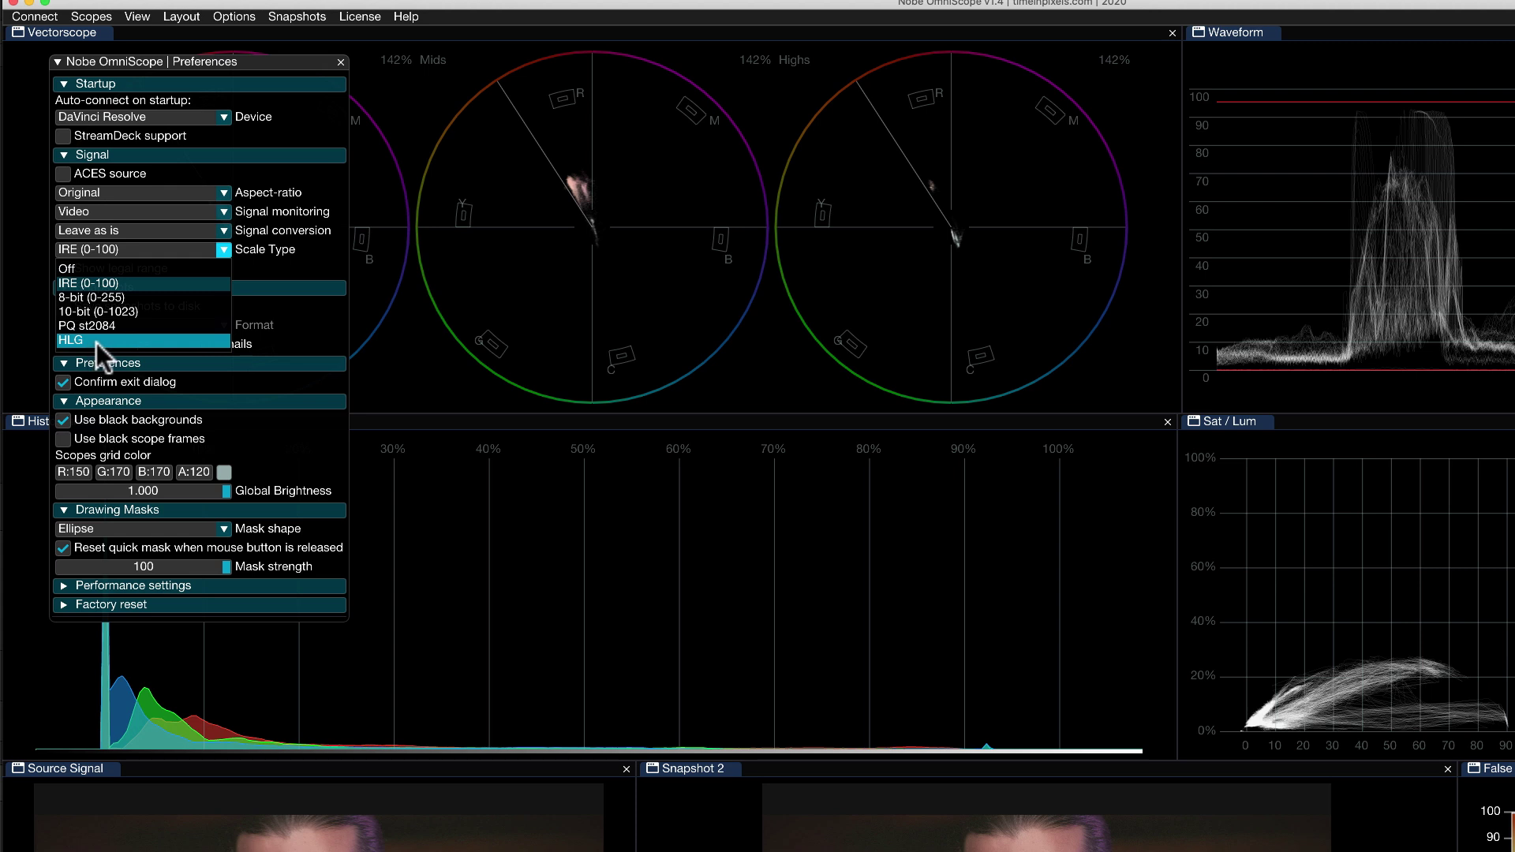
click(115, 136)
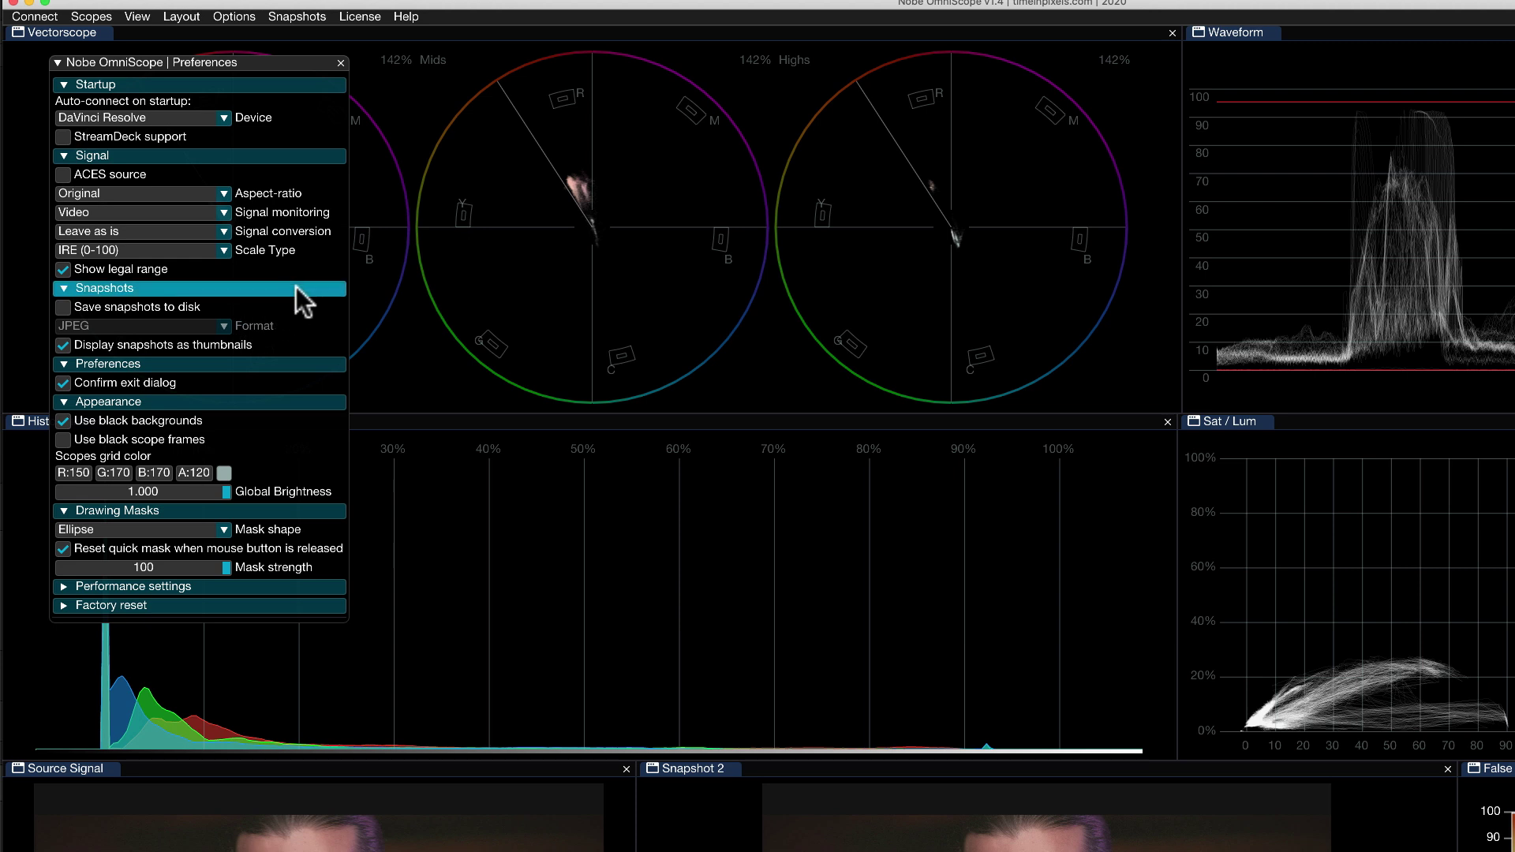
click(64, 586)
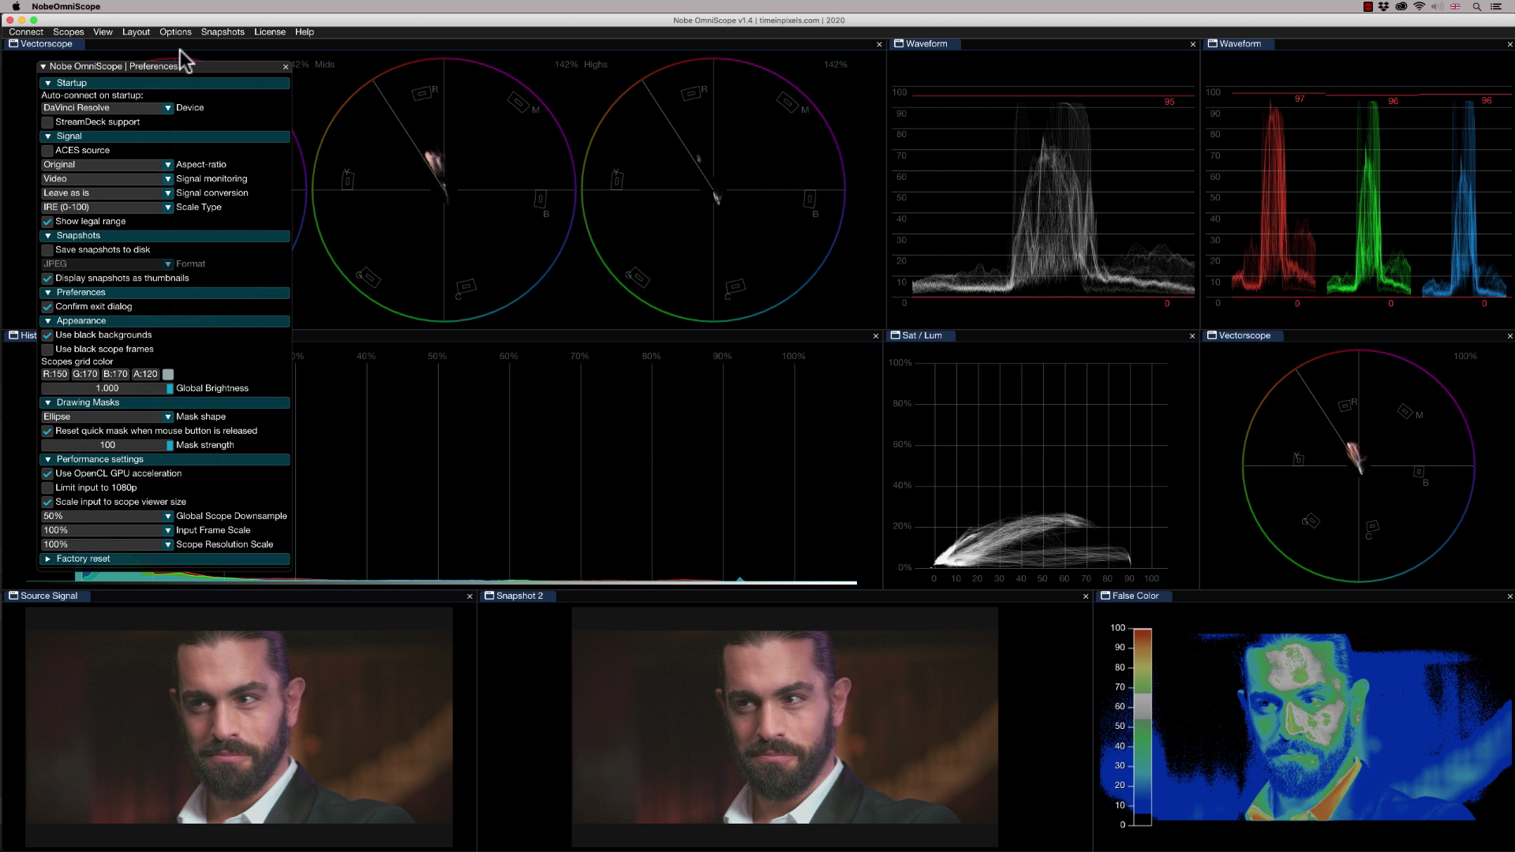
Step: Set the Source Signal preview channels to Luma and switch the Histogram to Split RGB
click(286, 67)
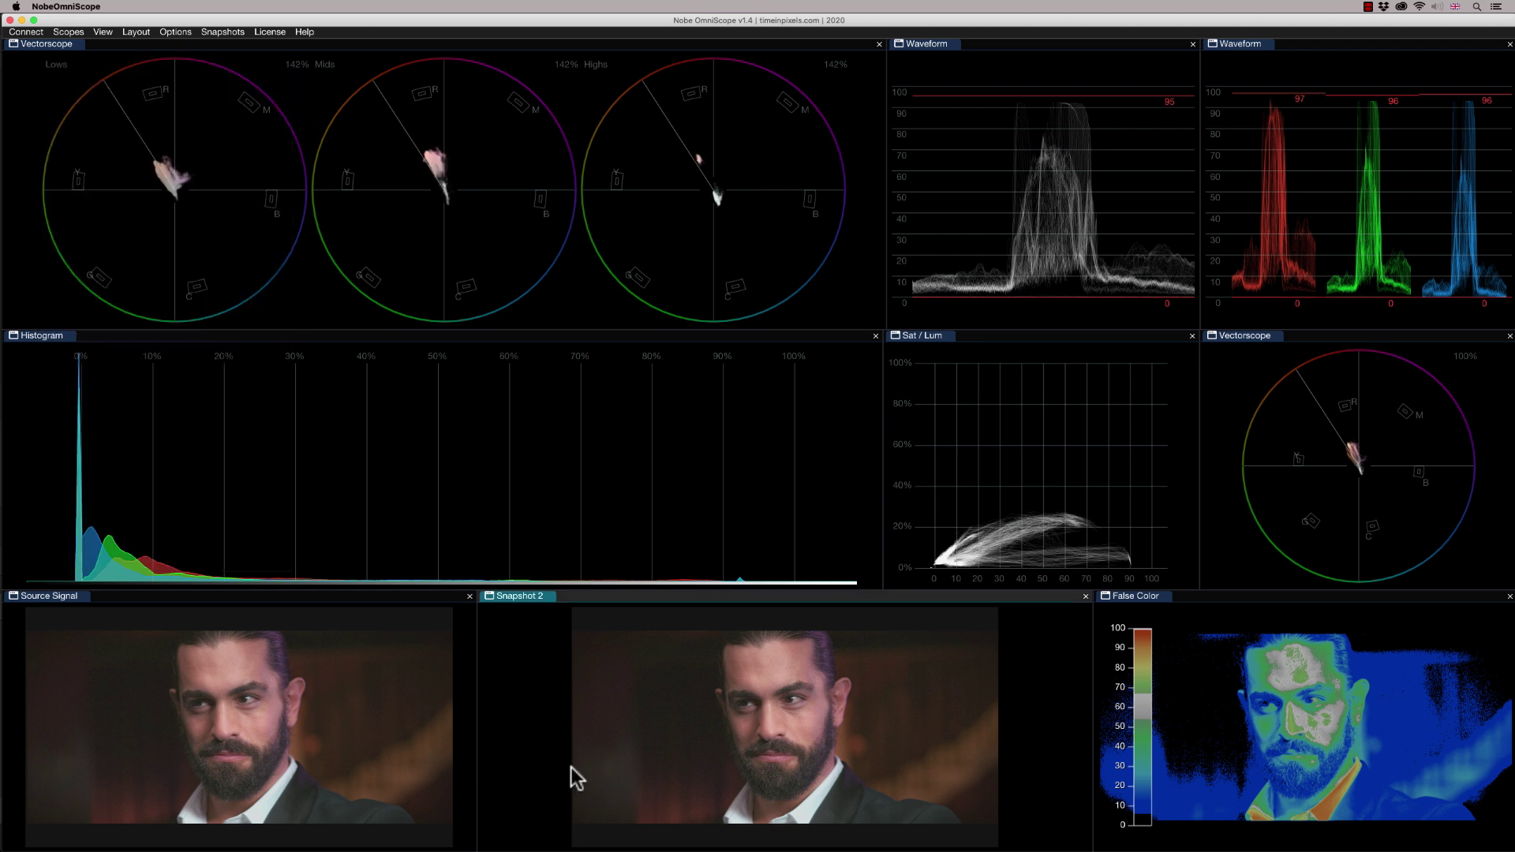
right_click(297, 667)
click(348, 760)
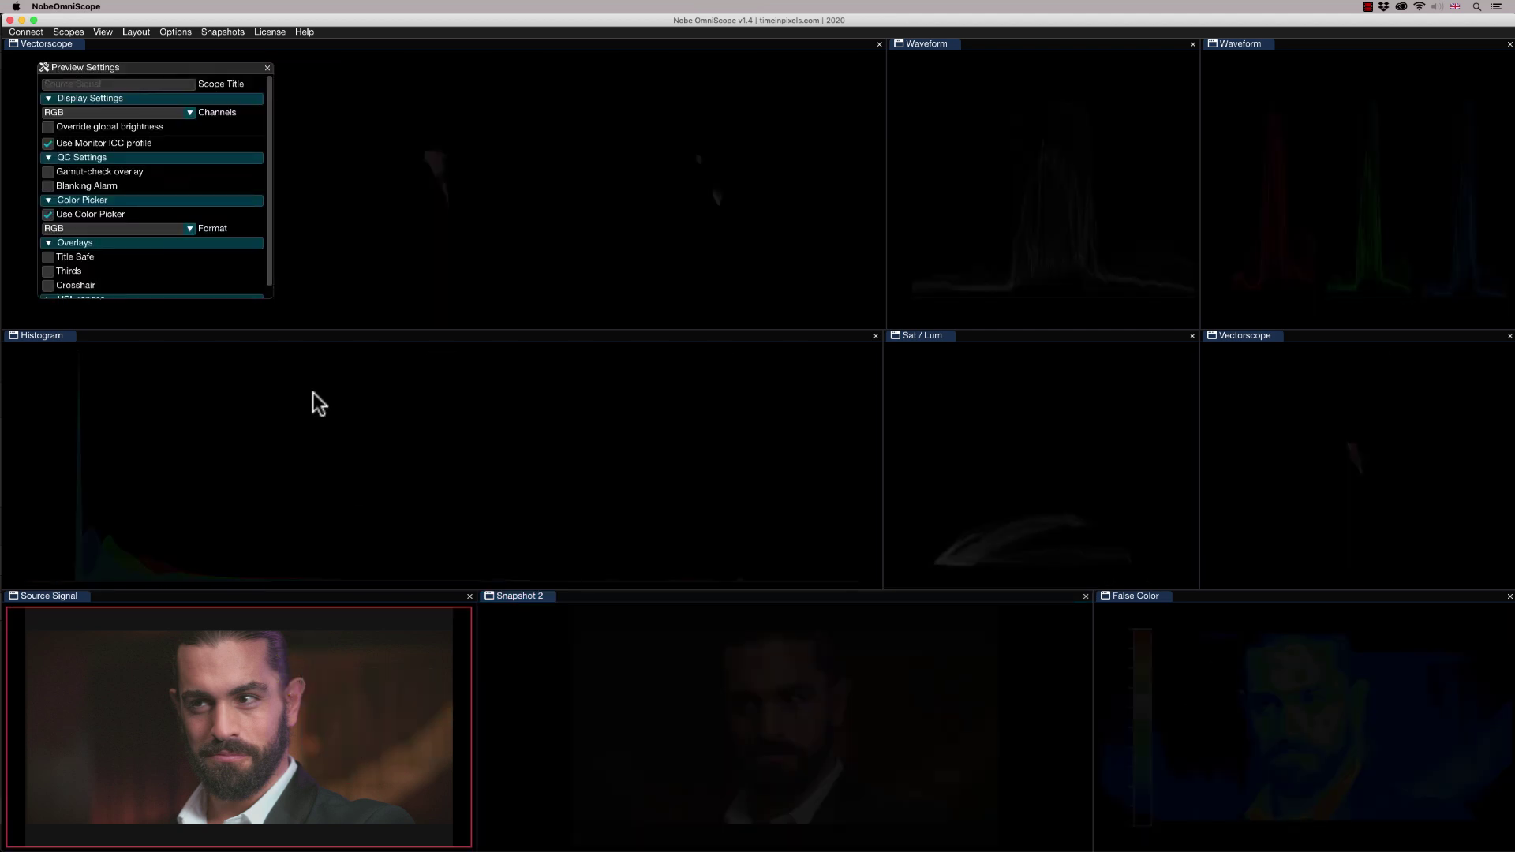
click(189, 112)
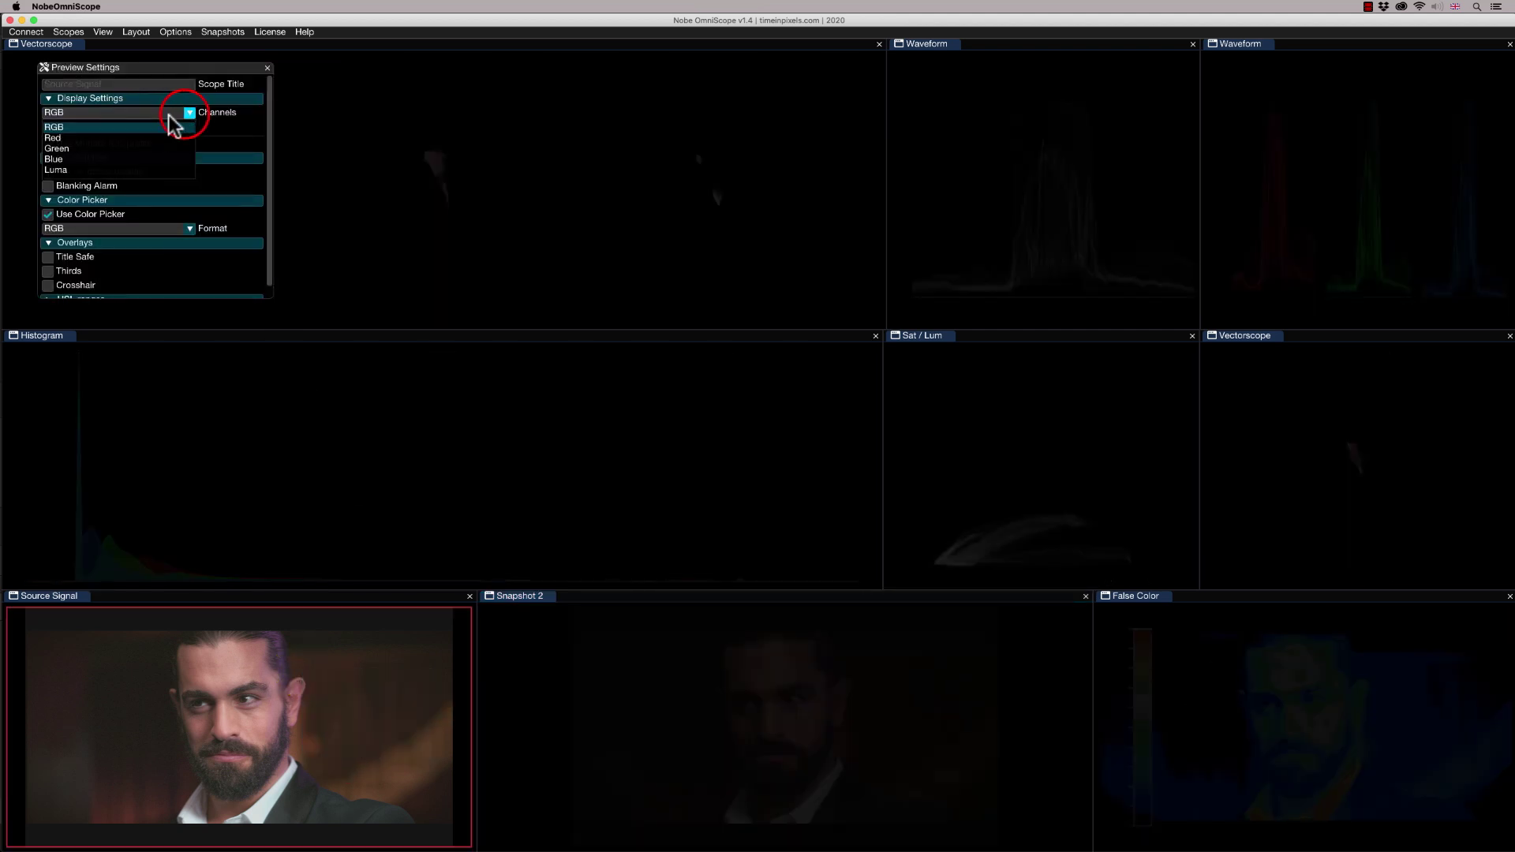
click(146, 167)
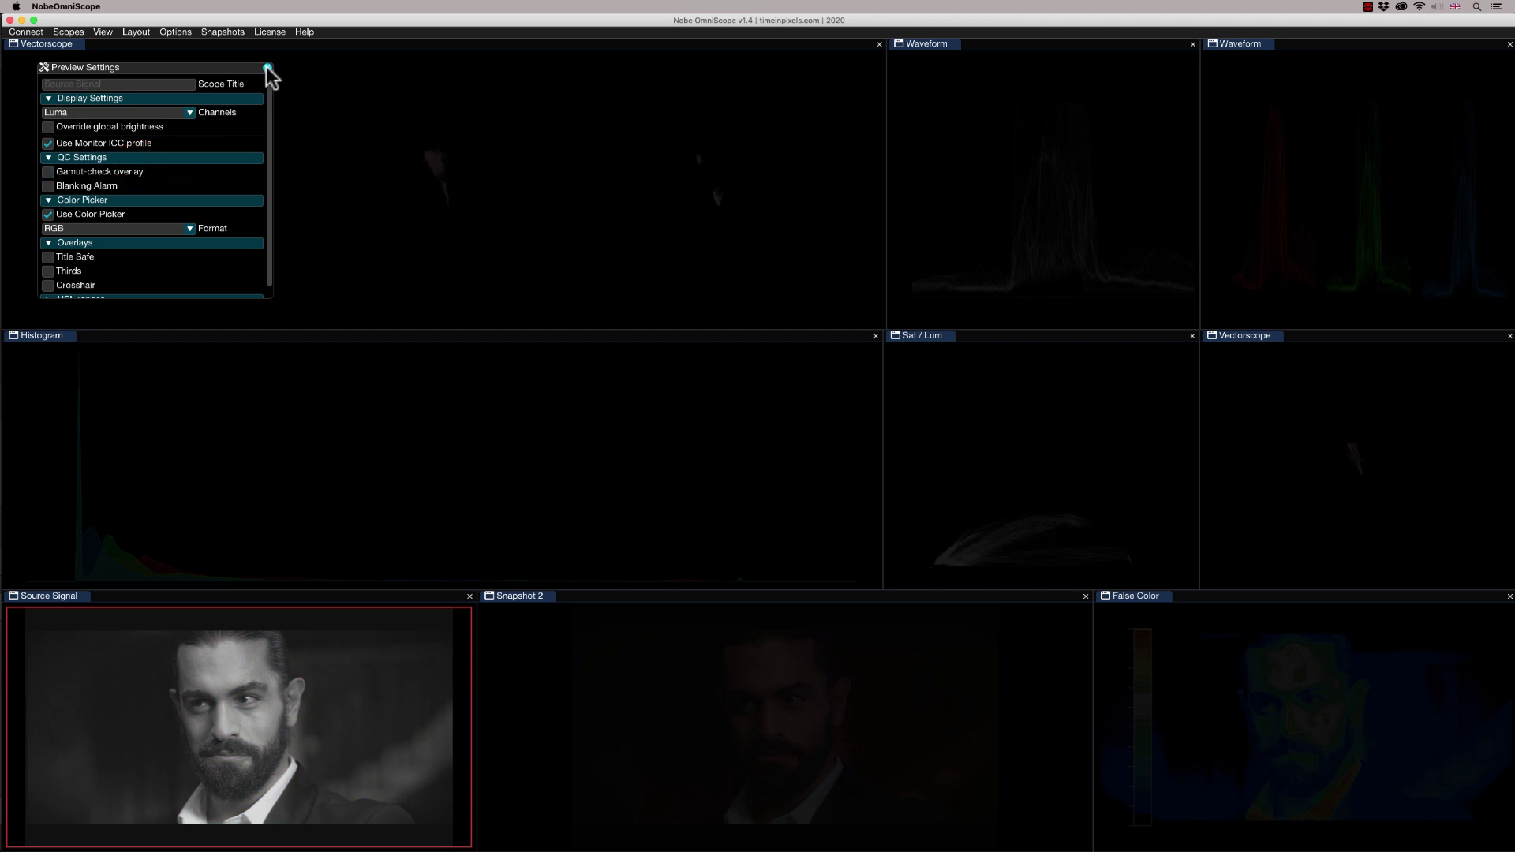
click(268, 68)
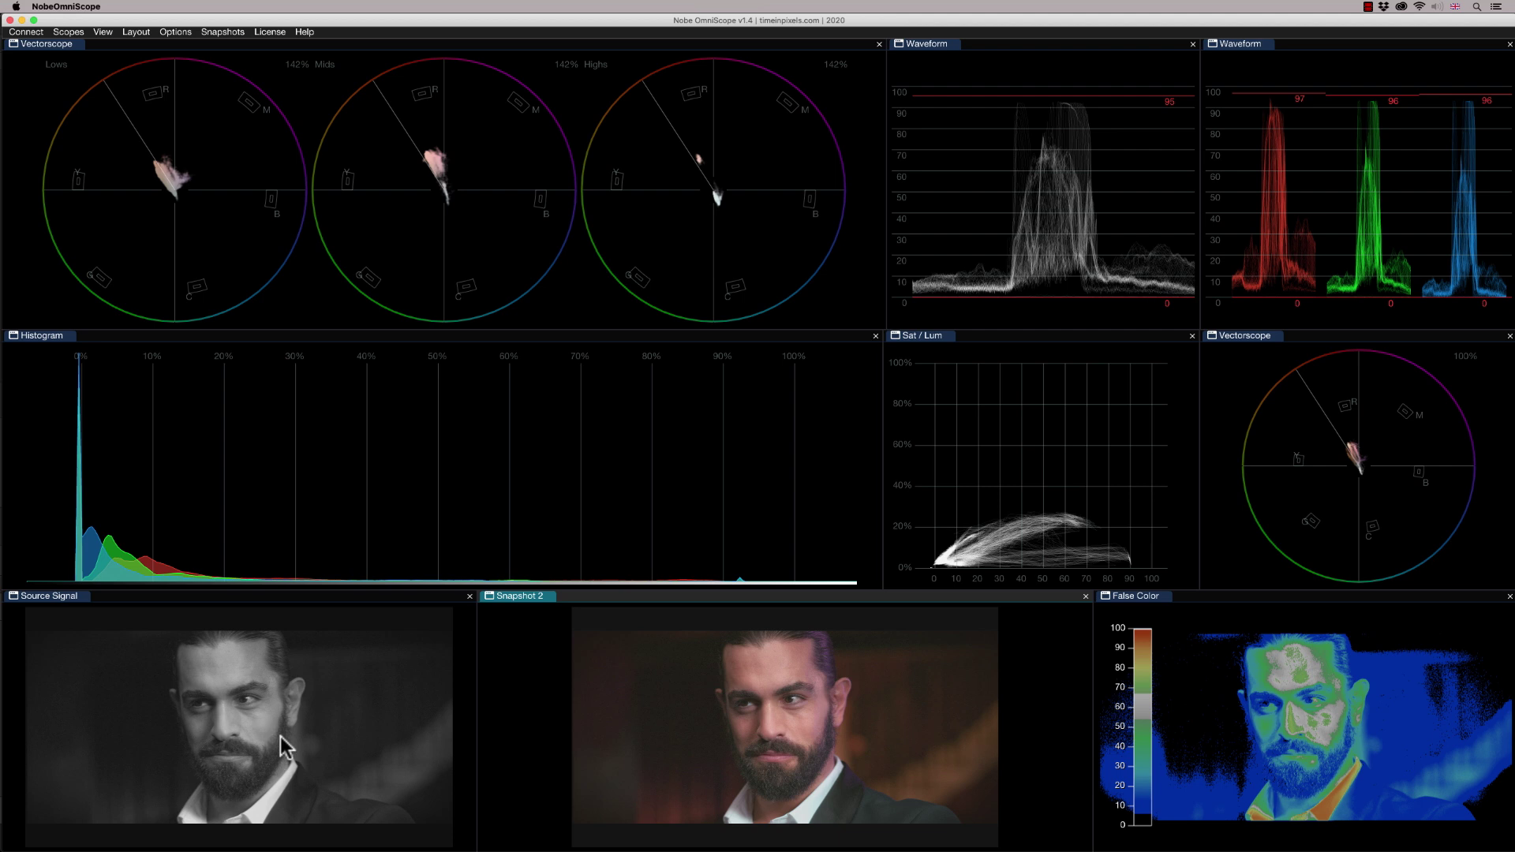
right_click(330, 446)
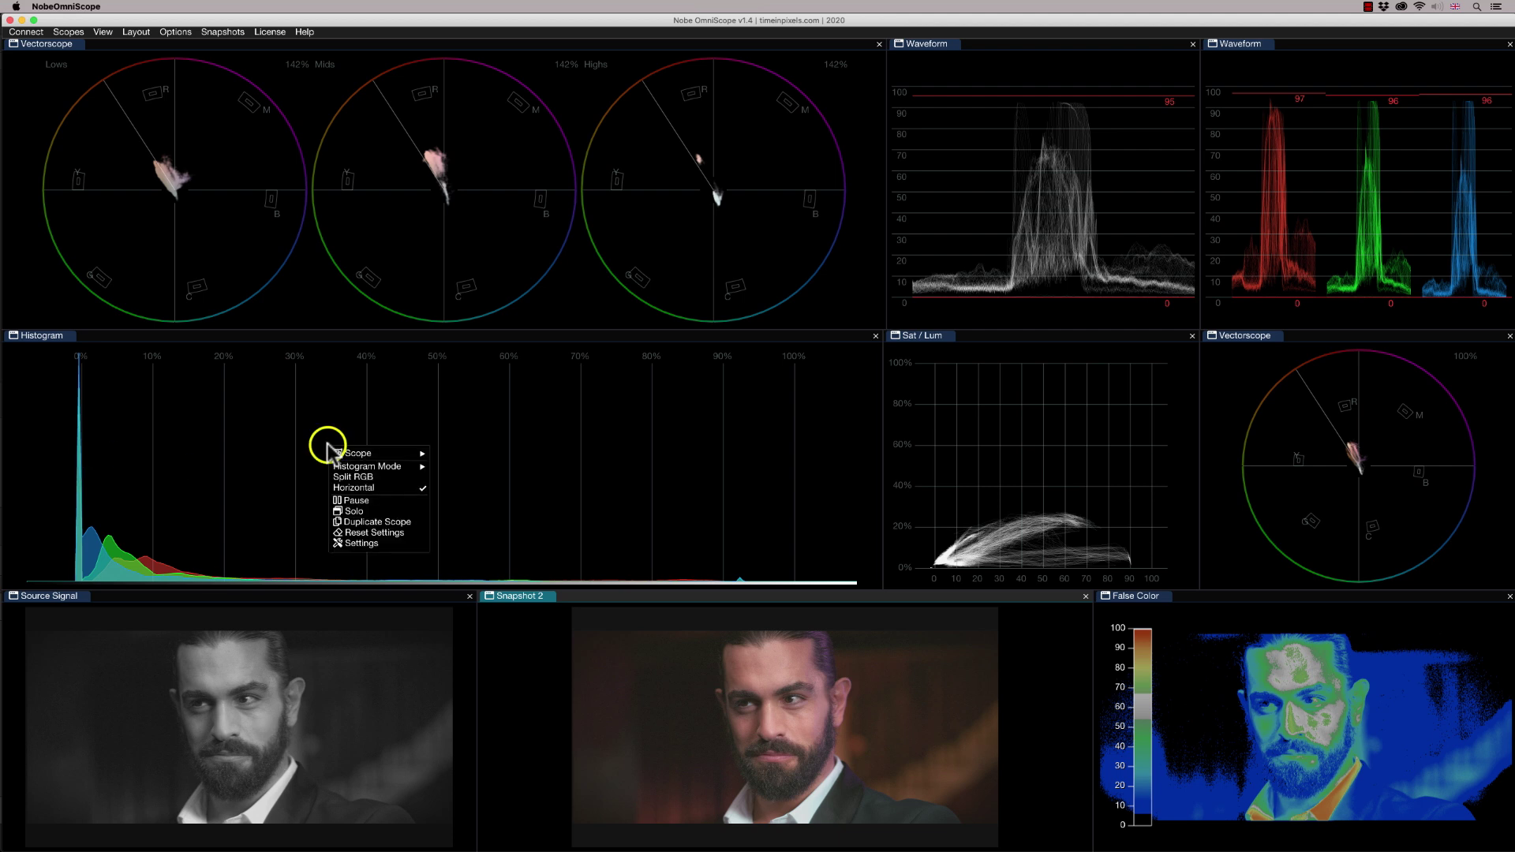
click(365, 478)
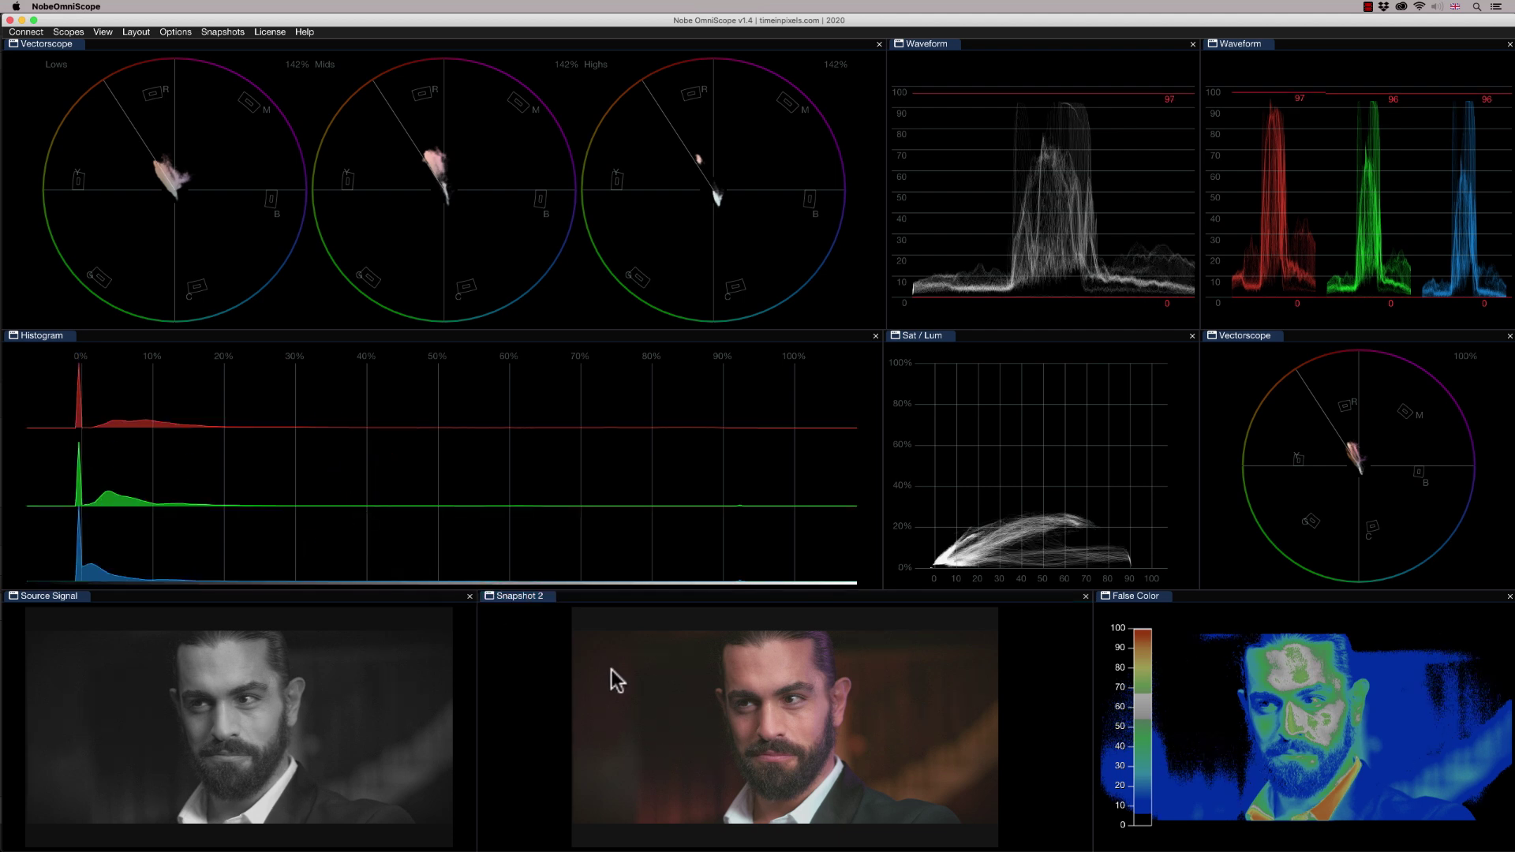
key(alt)
alt+click(1006, 461)
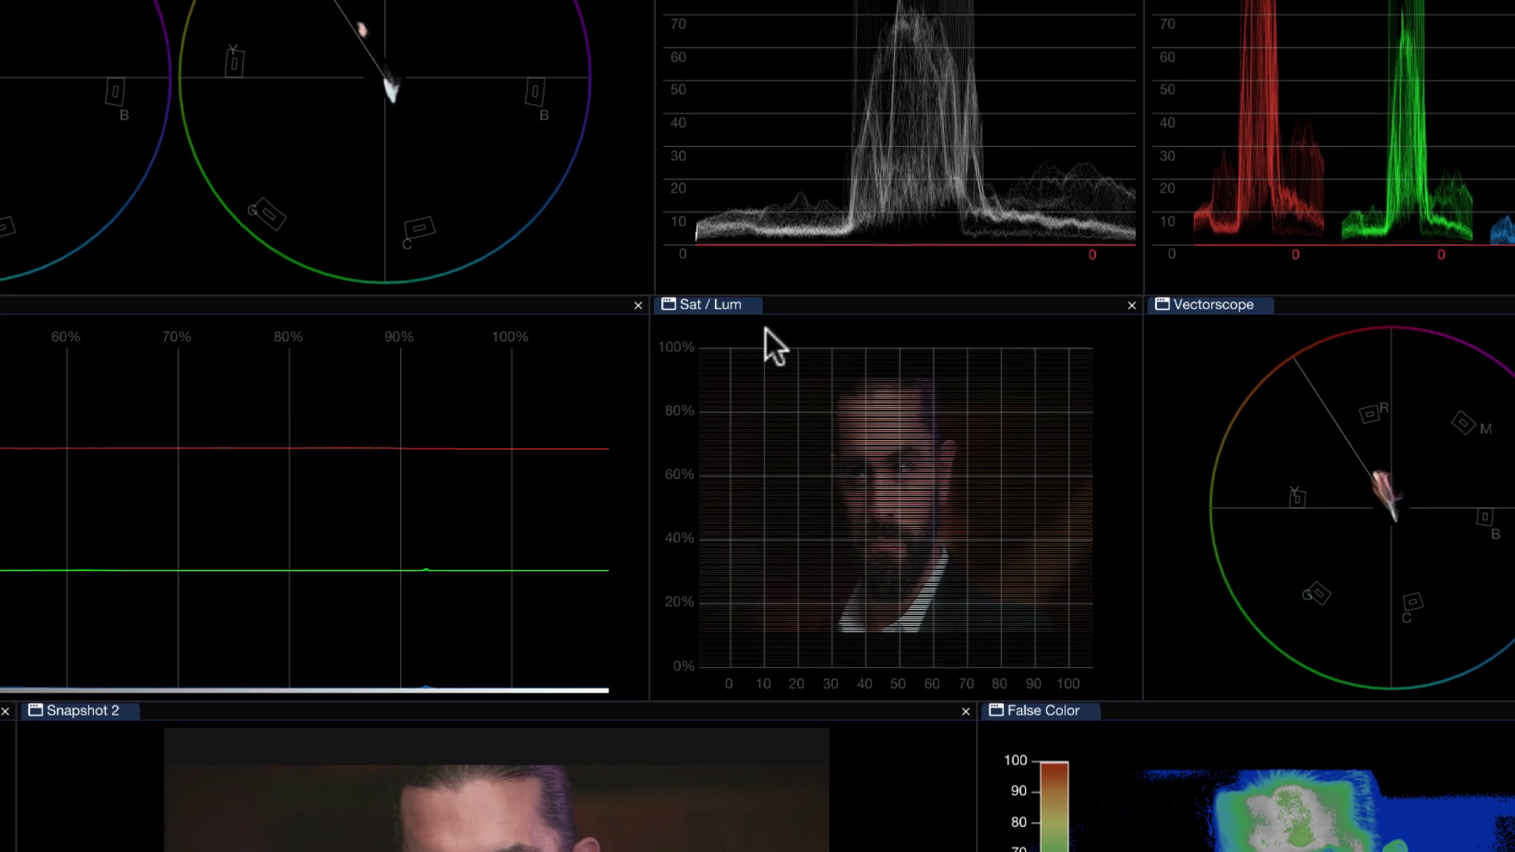
click(922, 352)
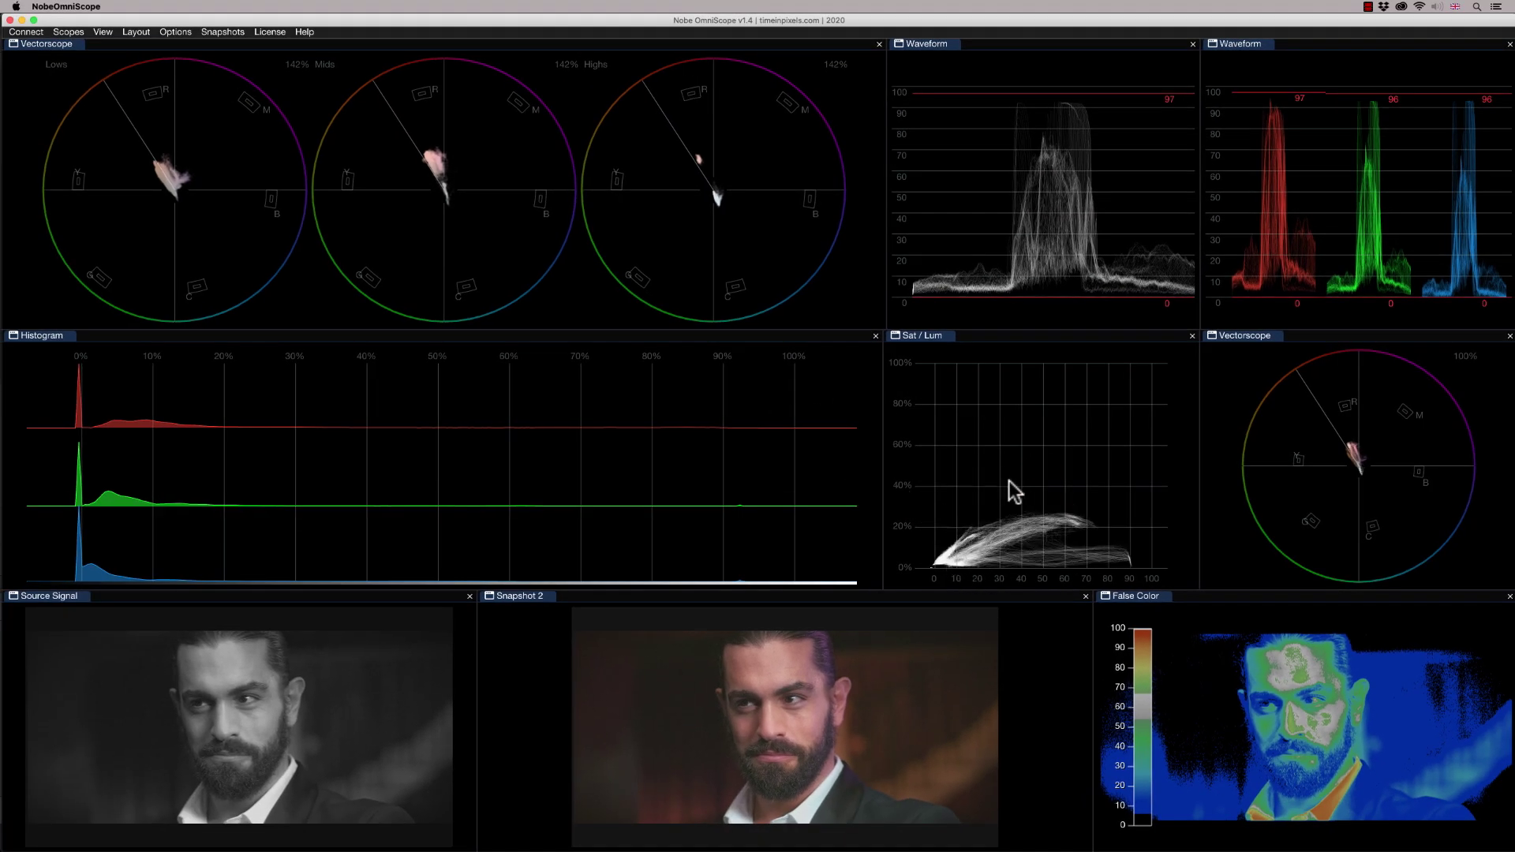
mouse_move(1055, 181)
mouse_move(430, 225)
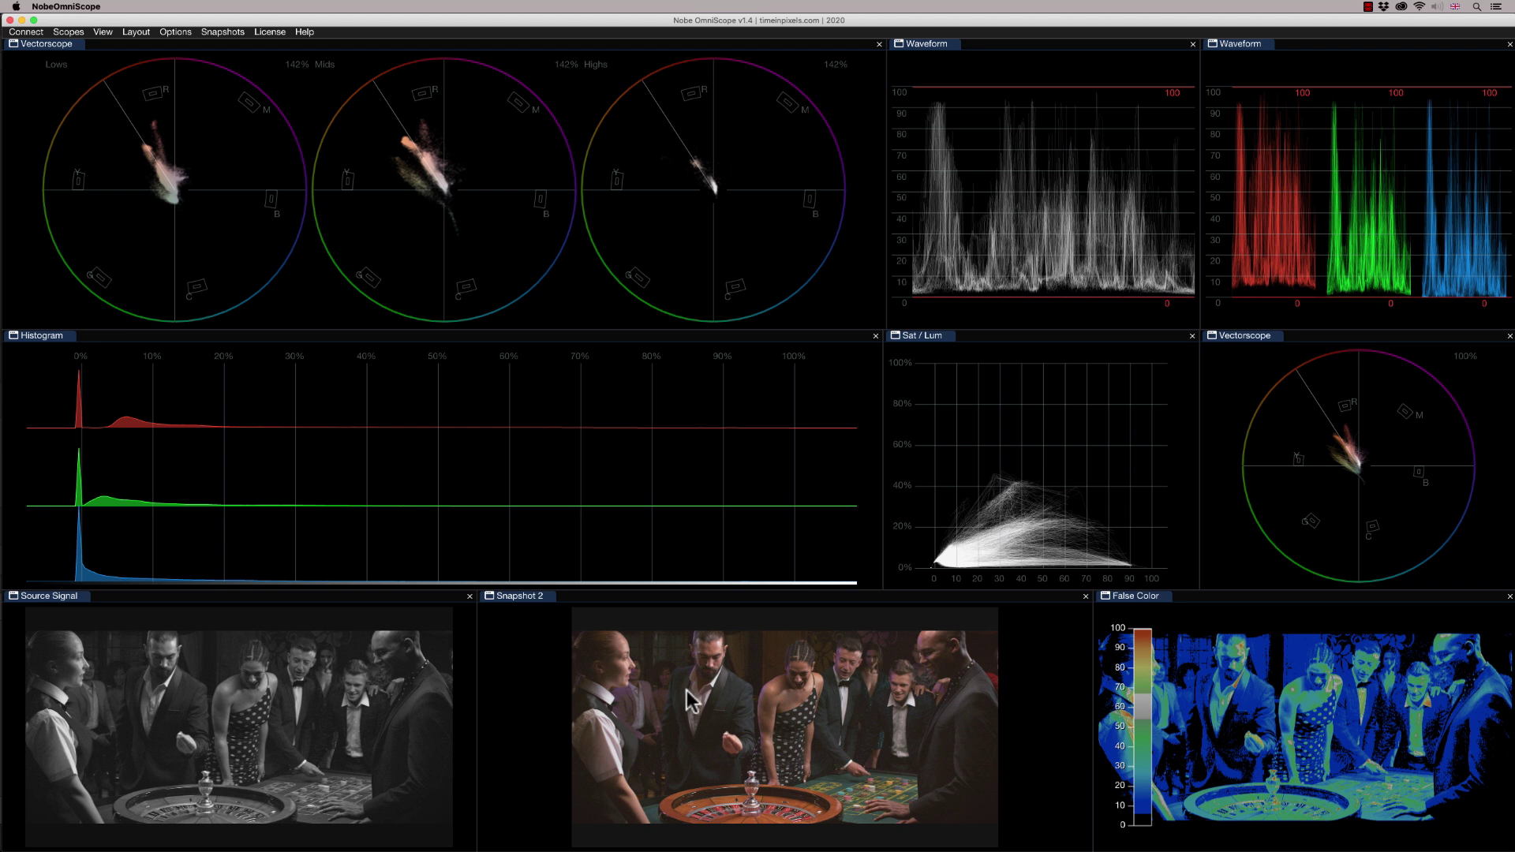
Step: Capture the roulette-table frame into Snapshot 2 and pin a pixel-value readout on it
right_click(666, 651)
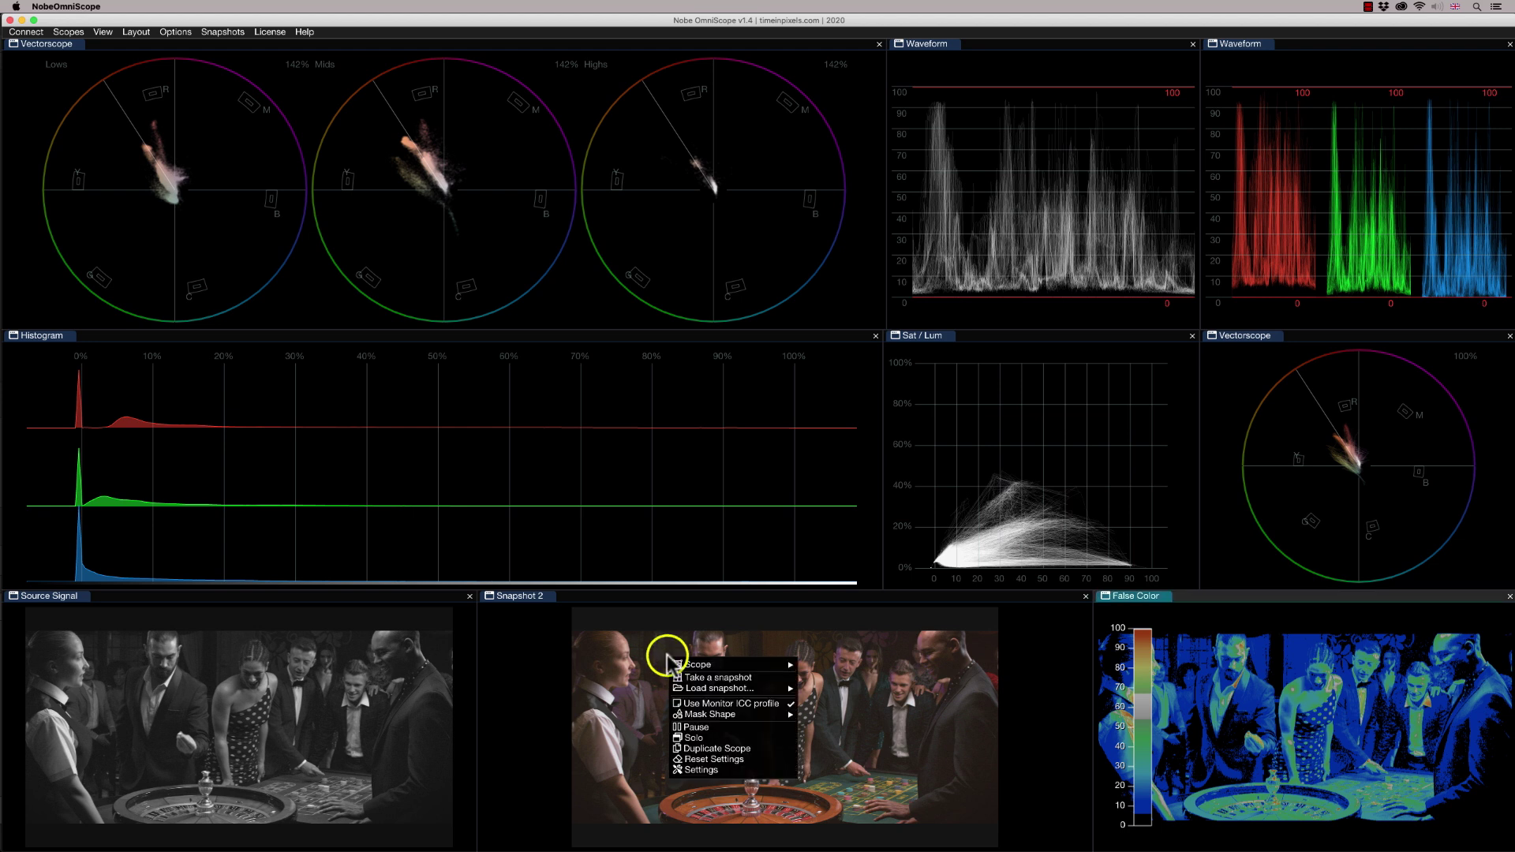
click(725, 678)
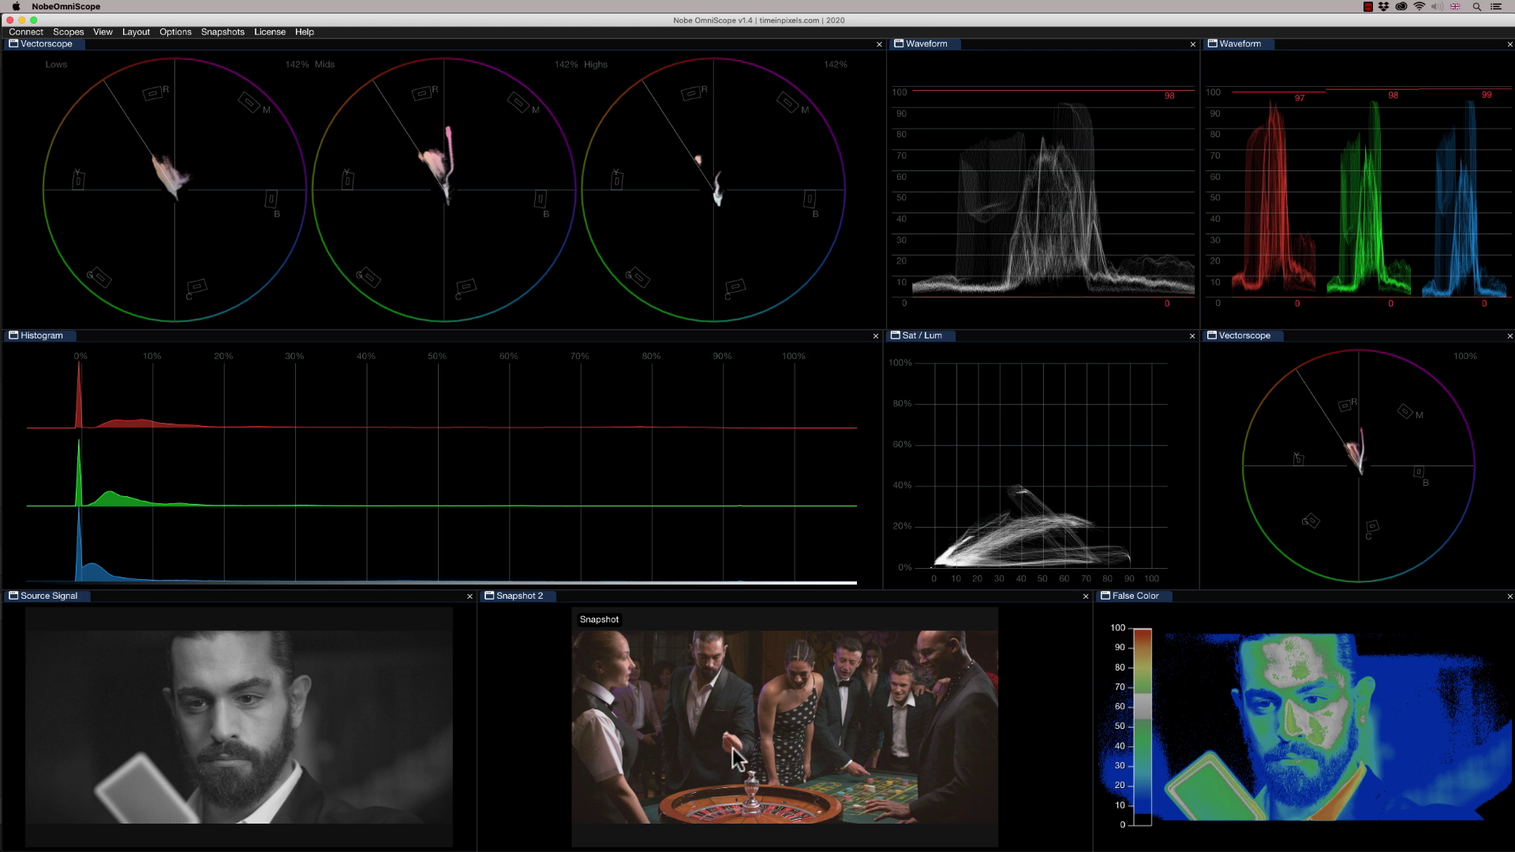
click(715, 648)
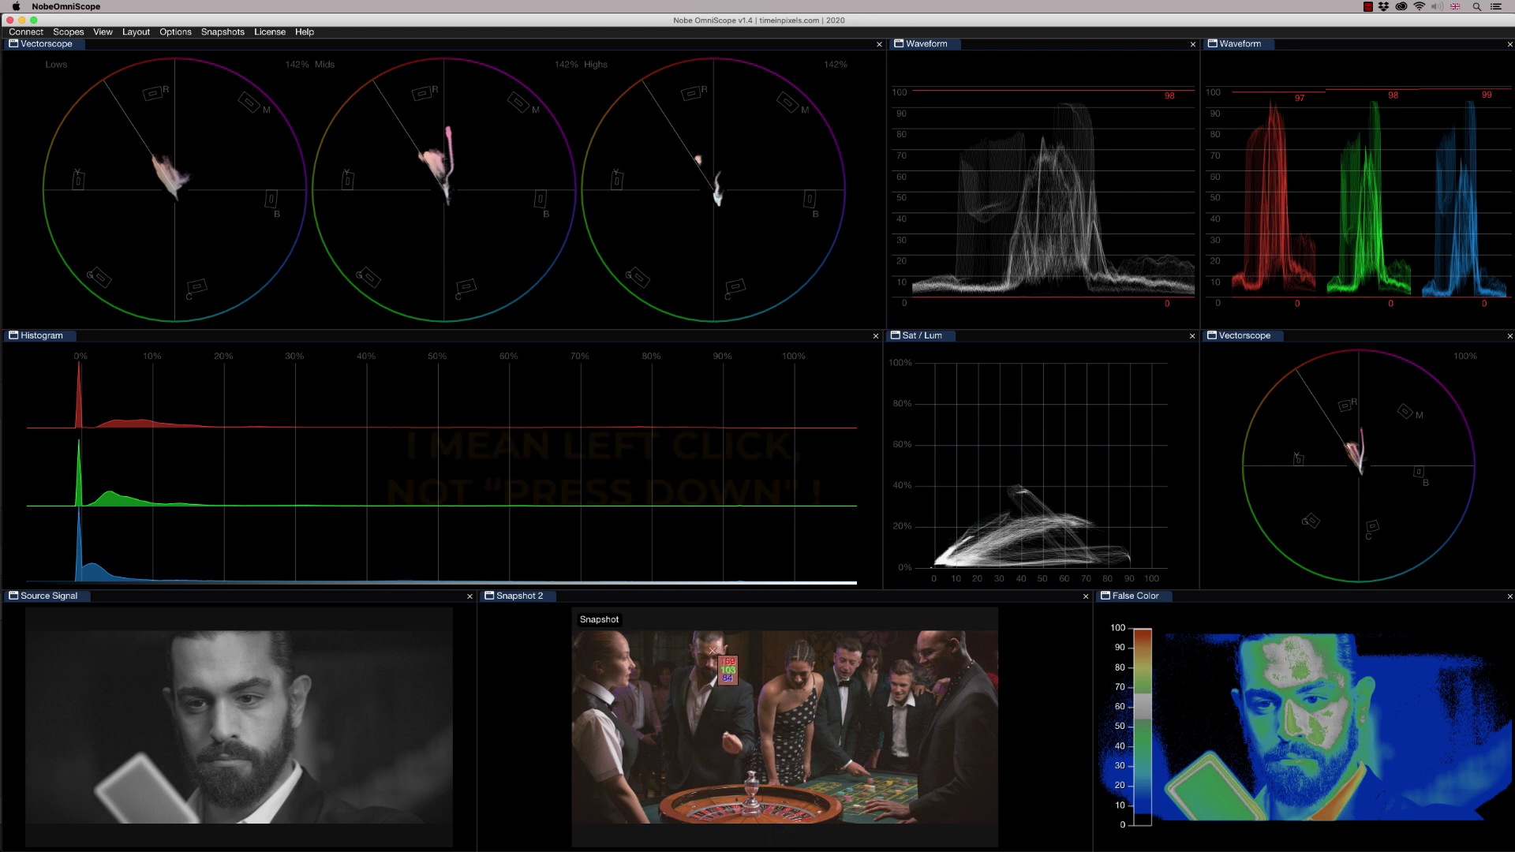
click(718, 649)
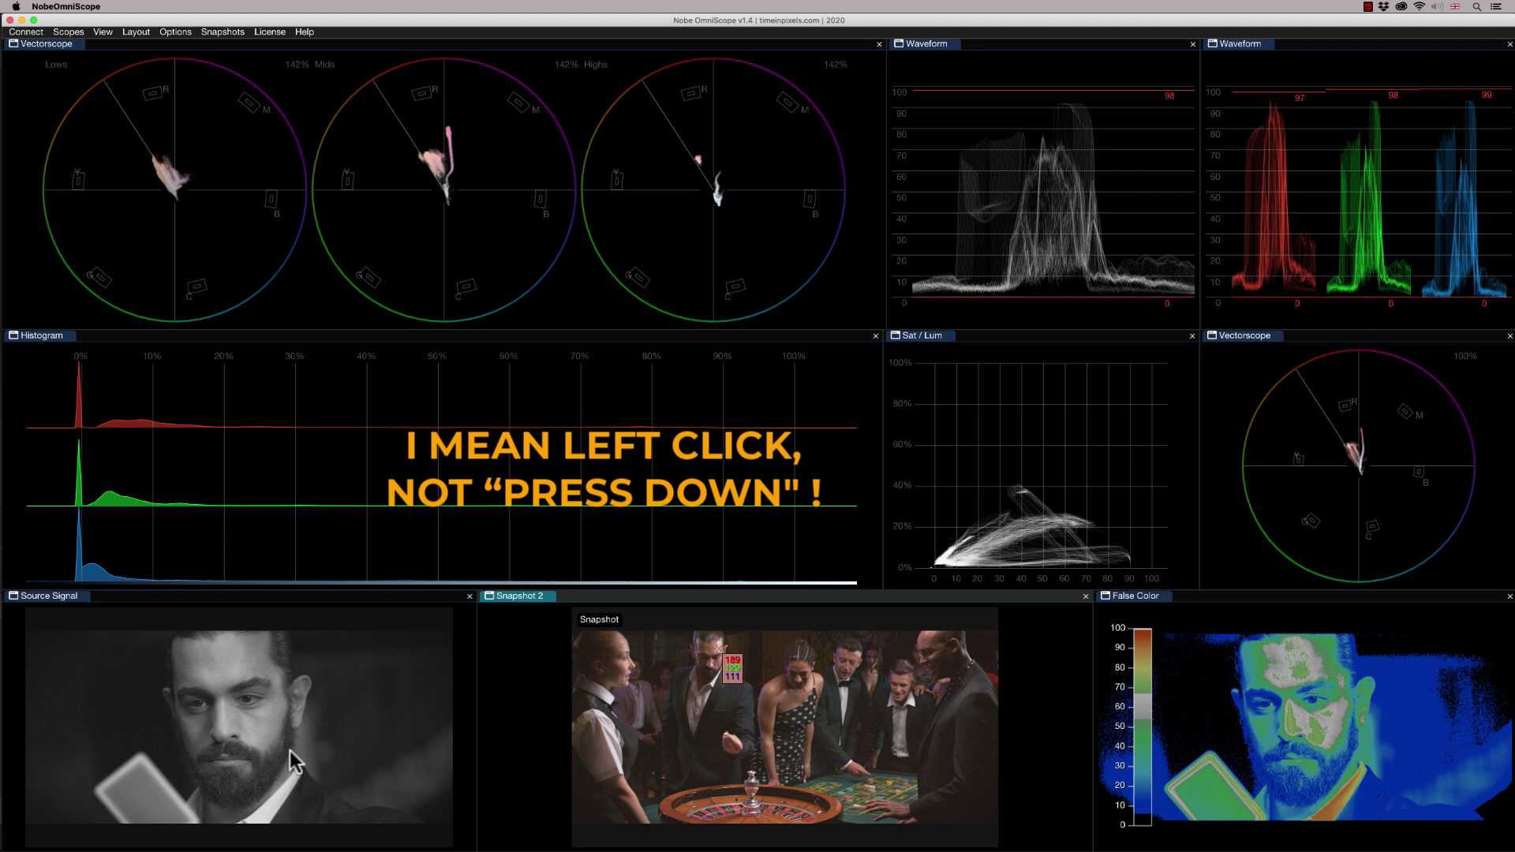
Step: Pin pixel-value readouts on the man's cheek and forehead and on the woman in the snapshot
click(268, 719)
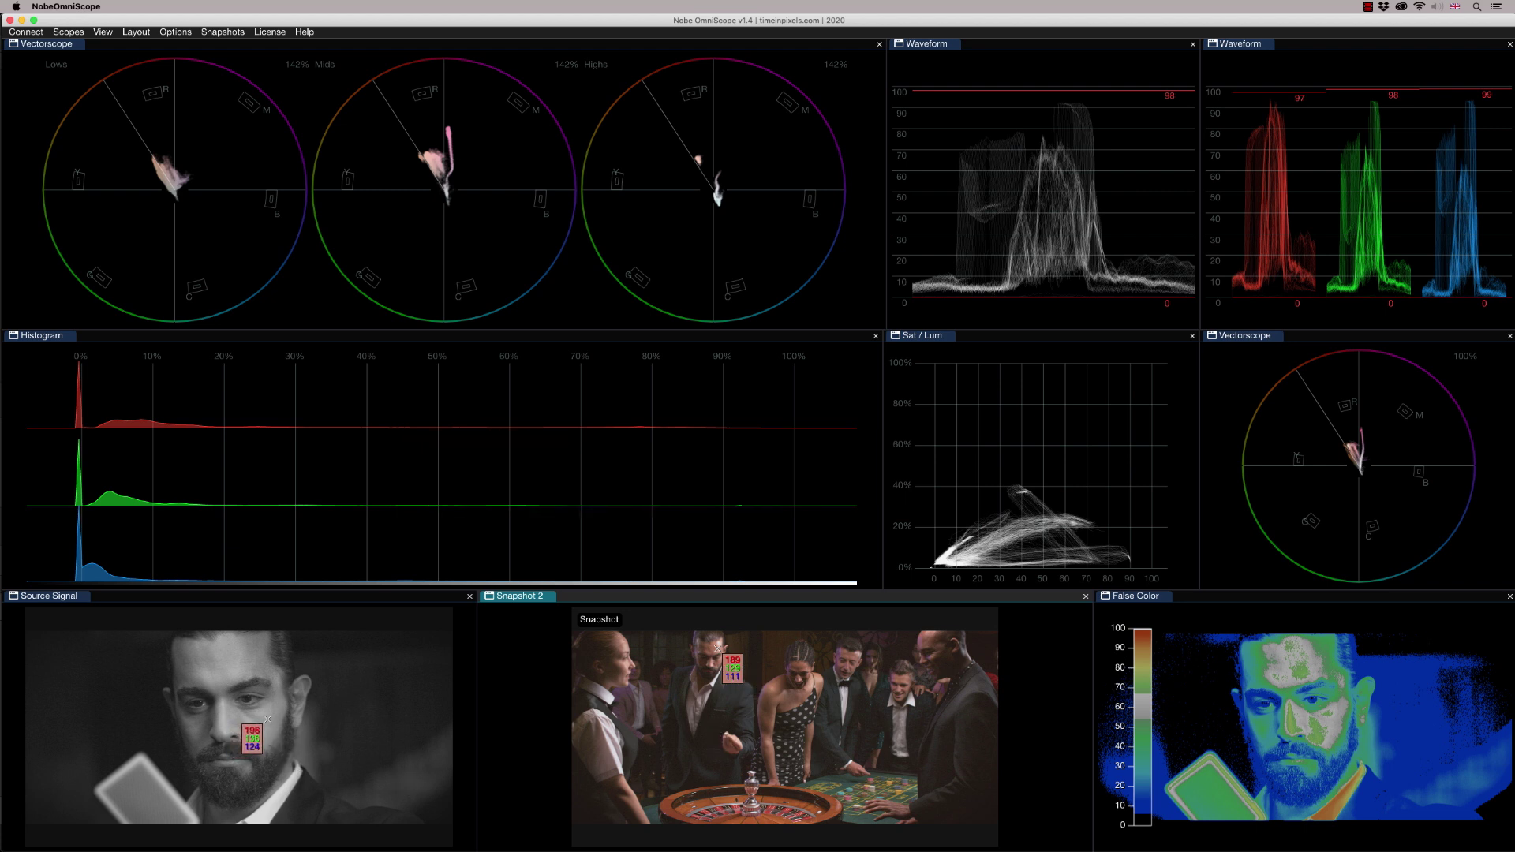
drag(269, 719, 270, 718)
click(270, 718)
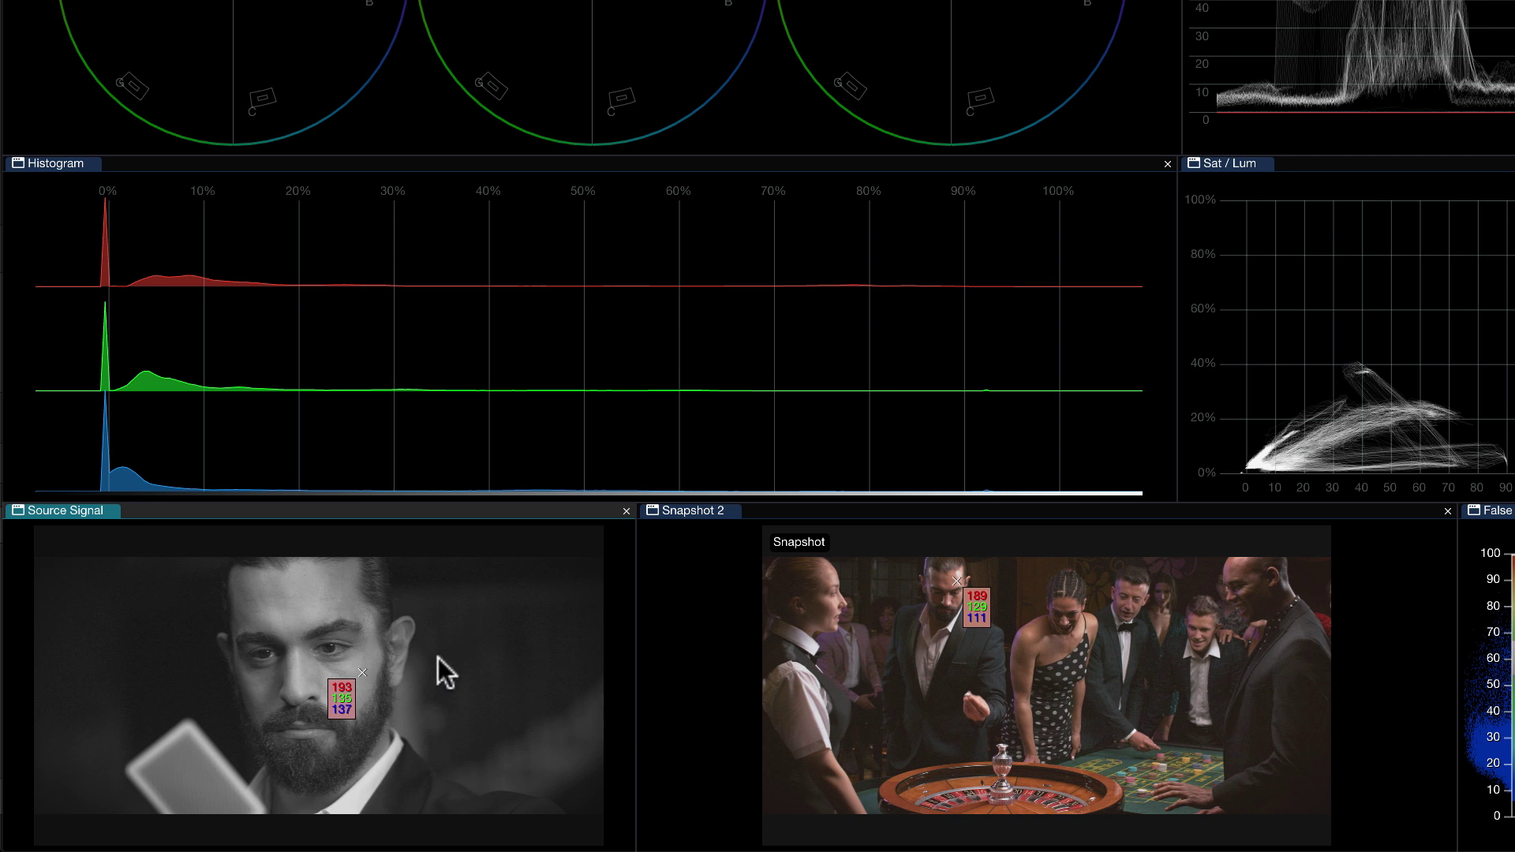
click(277, 607)
click(280, 600)
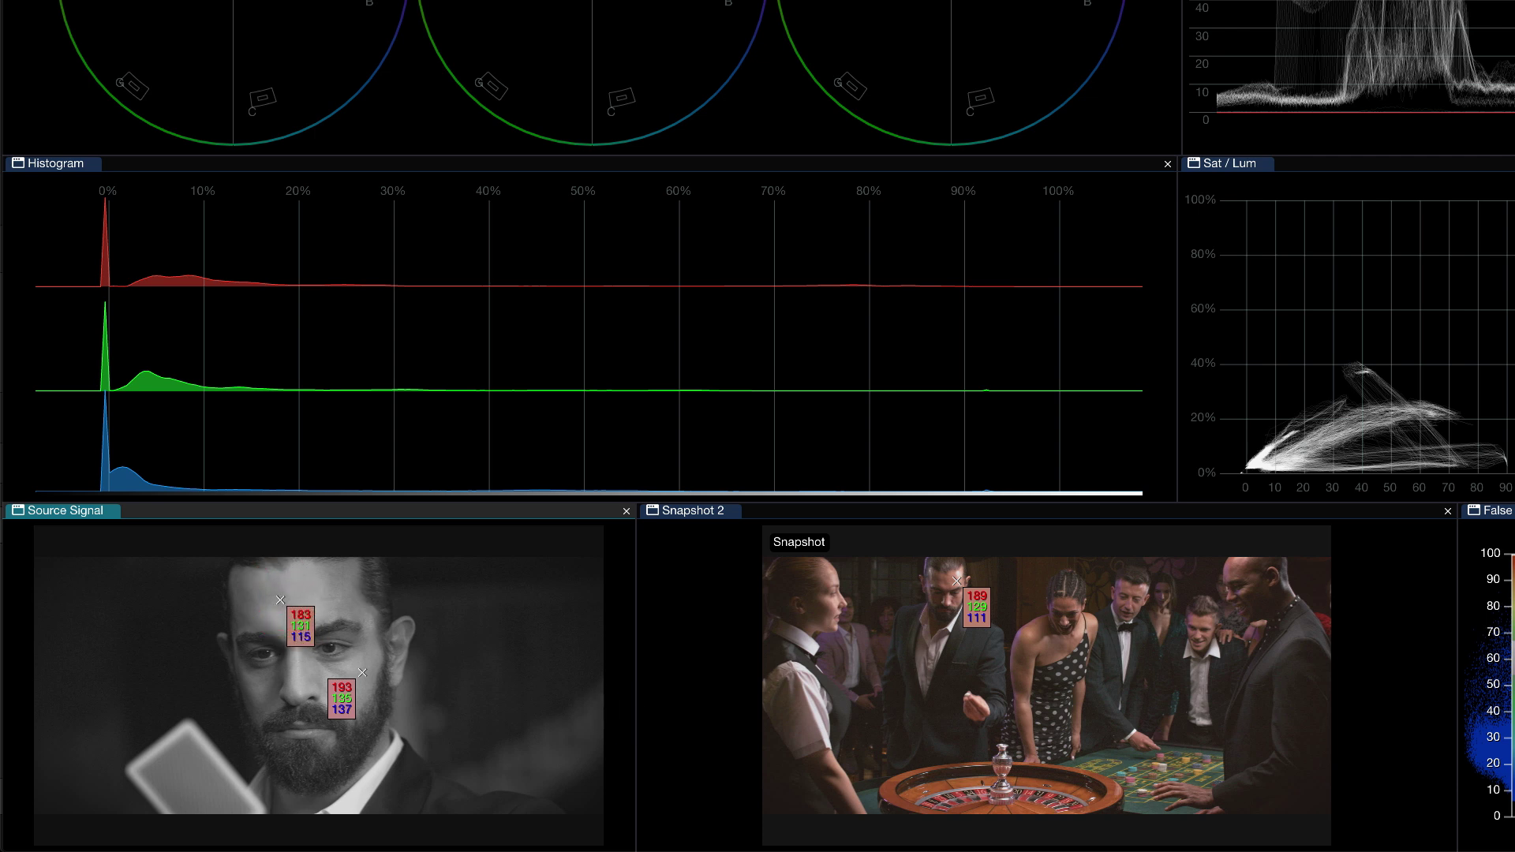
click(1045, 621)
click(1034, 624)
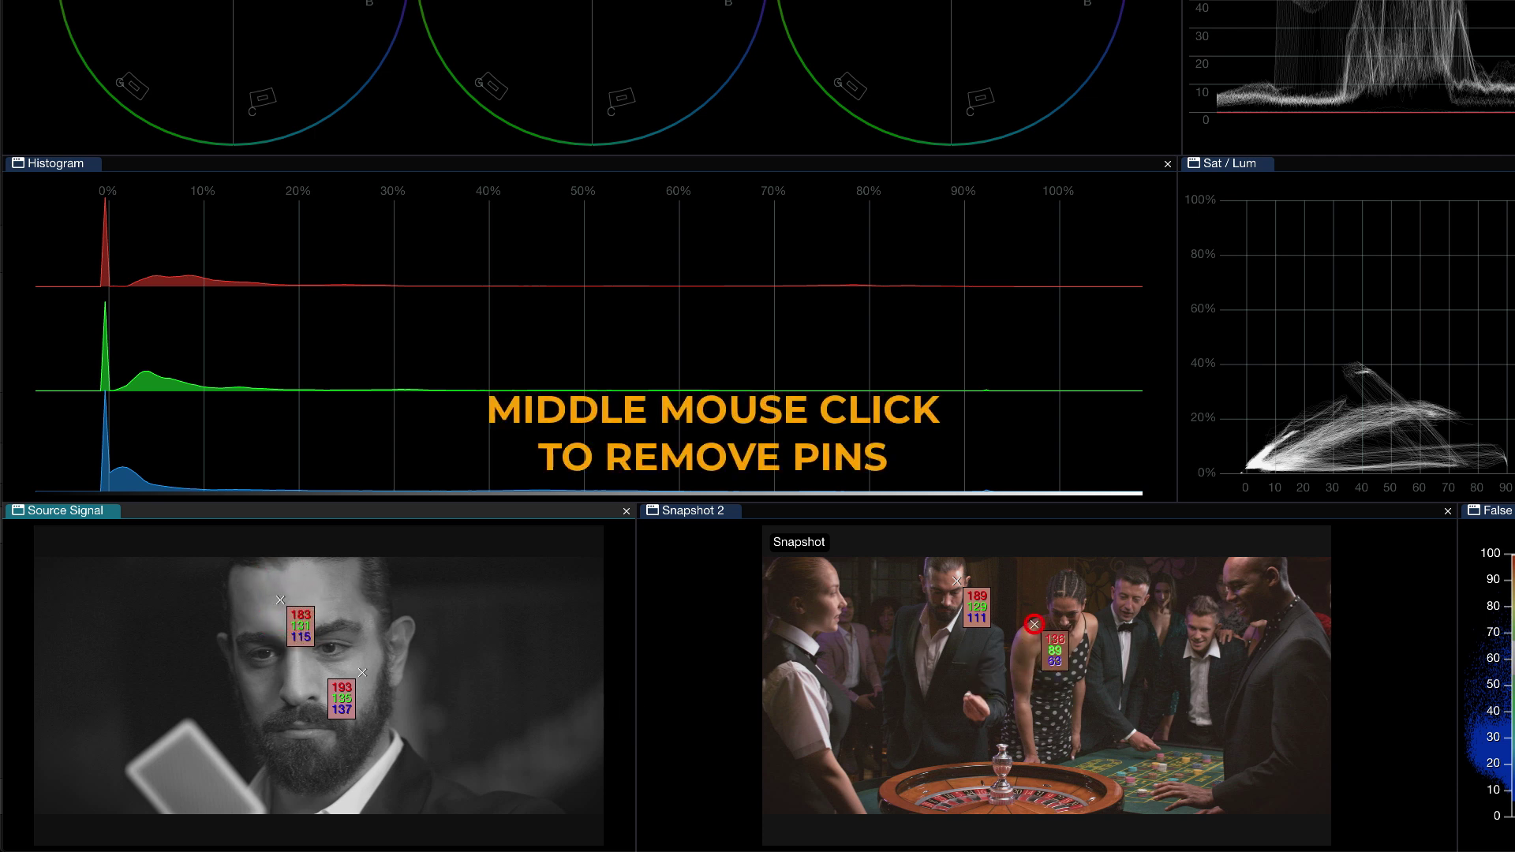
Step: Remove all four pixel readouts from the source image and the snapshot
middle_click(296, 631)
middle_click(346, 704)
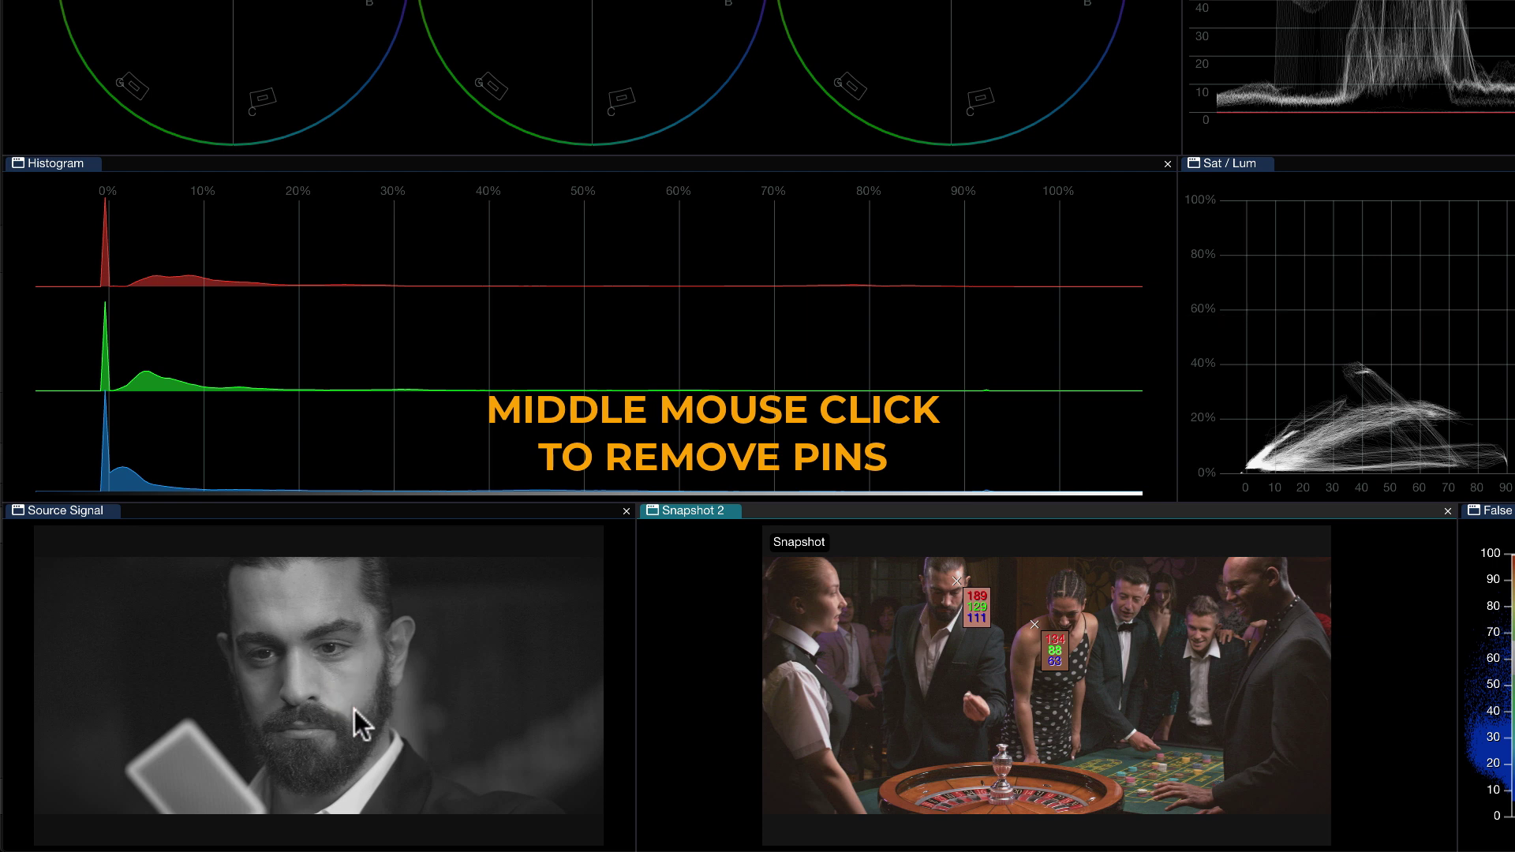
middle_click(979, 612)
middle_click(1040, 646)
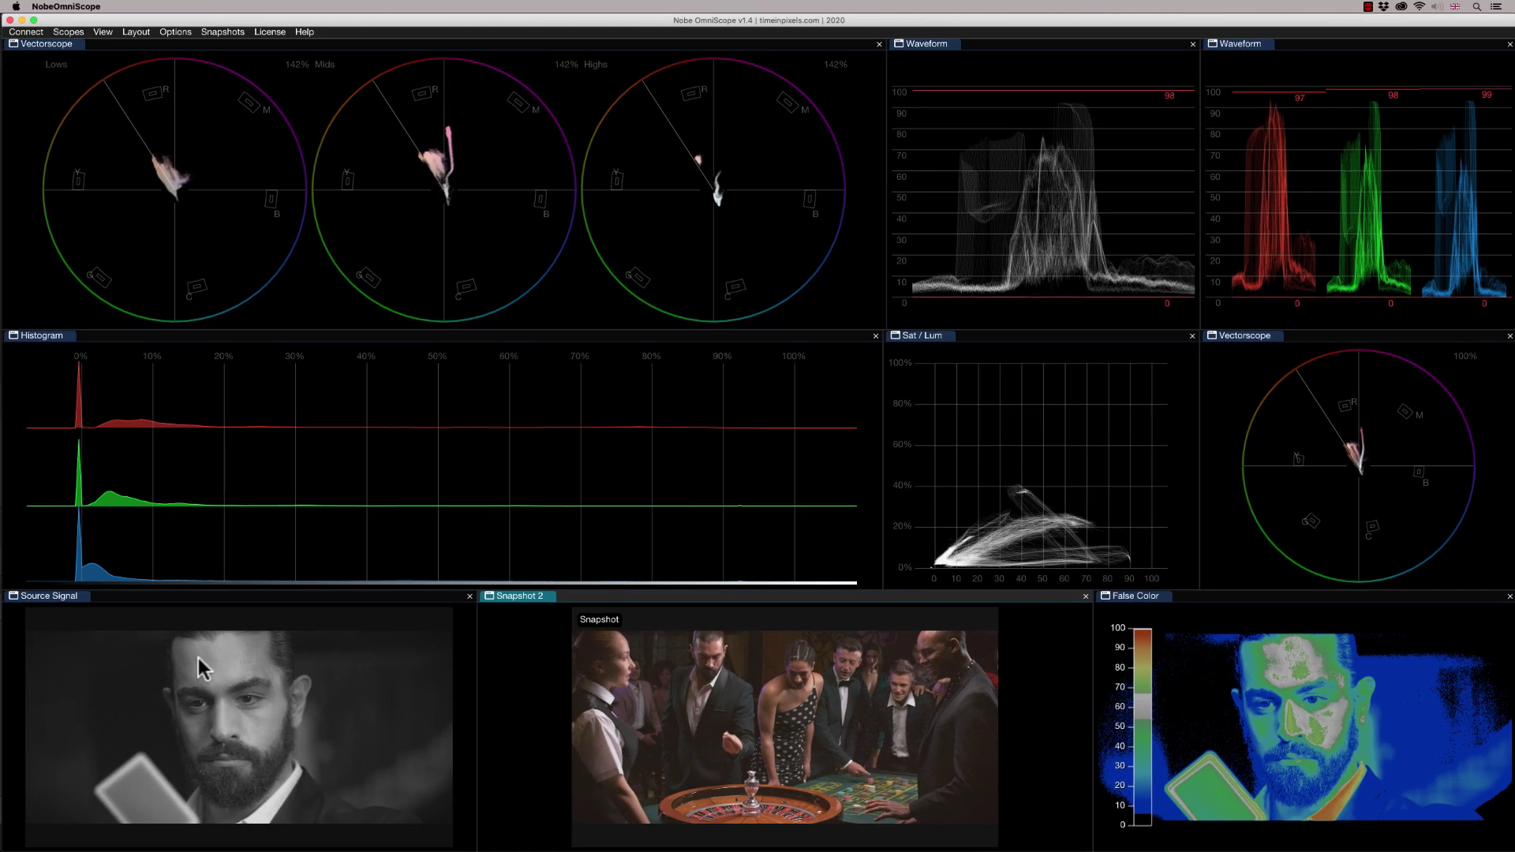
Step: Try a small circular sample area, reset it, then mask an oval around the man's face
drag(197, 656, 235, 700)
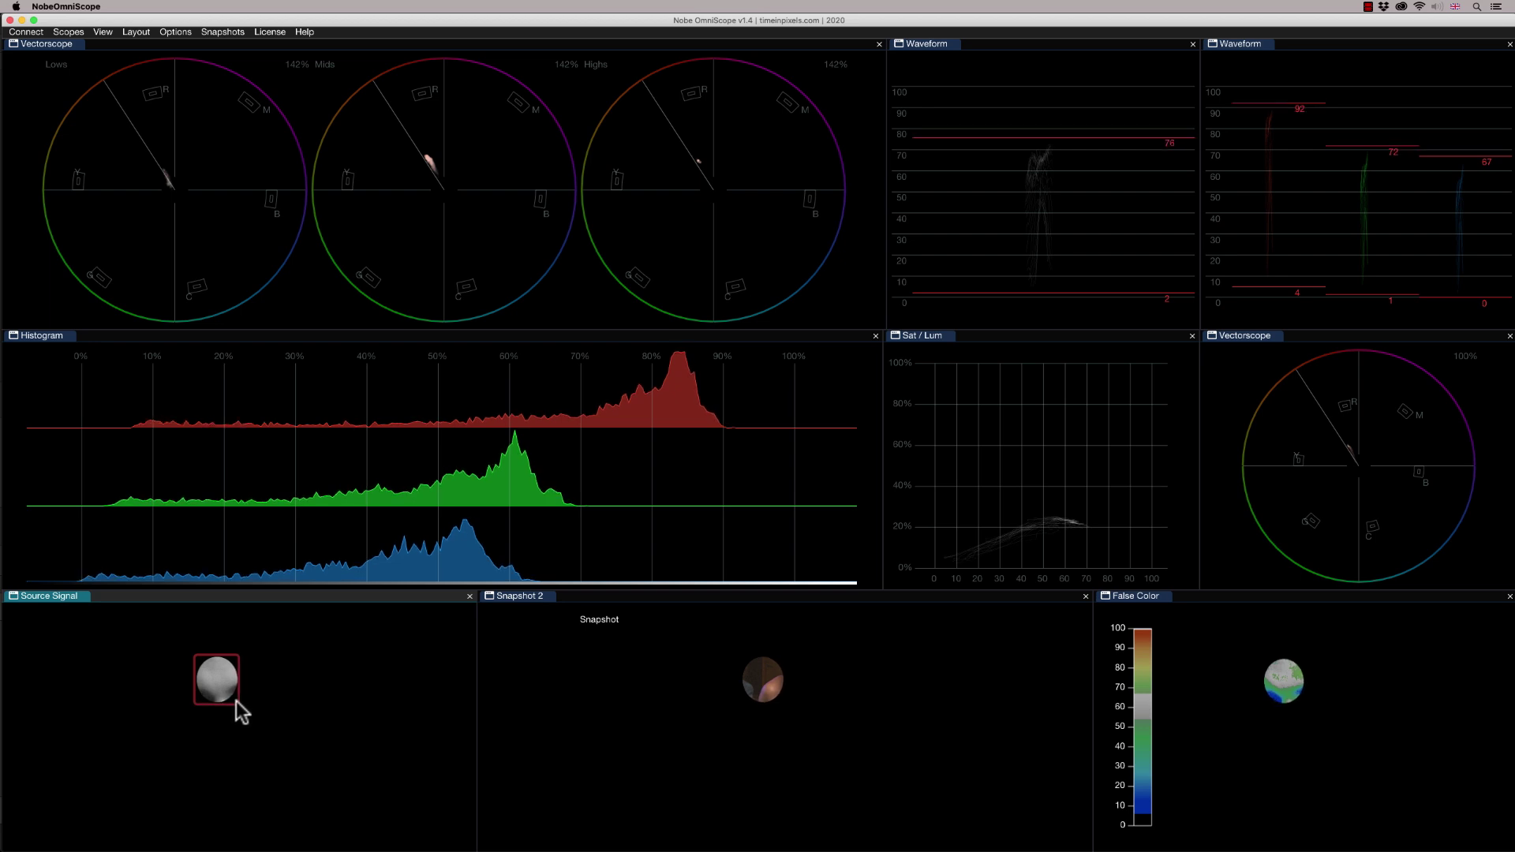
click(240, 693)
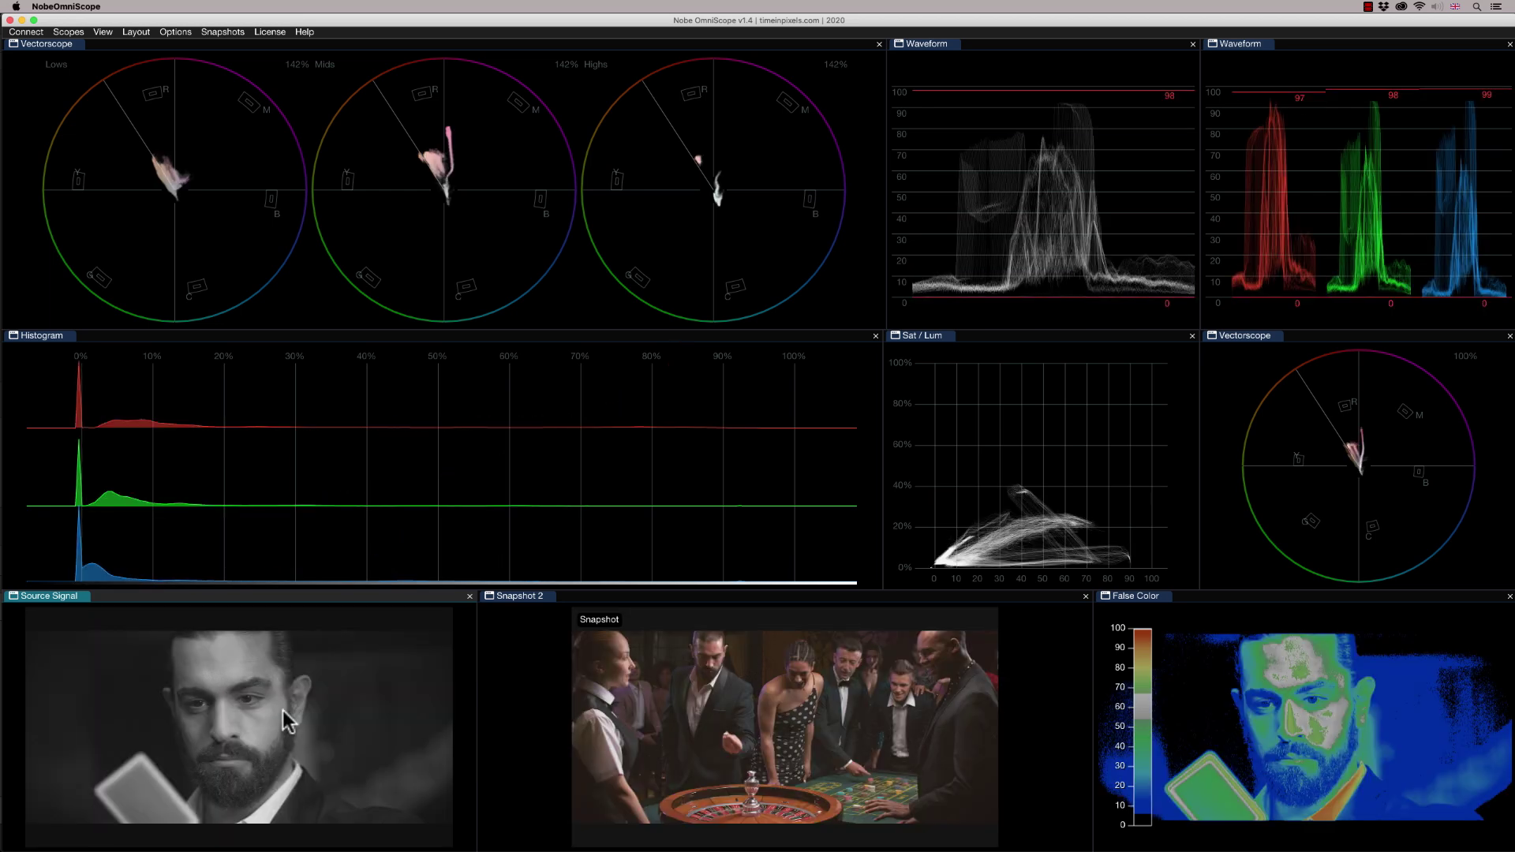
drag(197, 652, 288, 769)
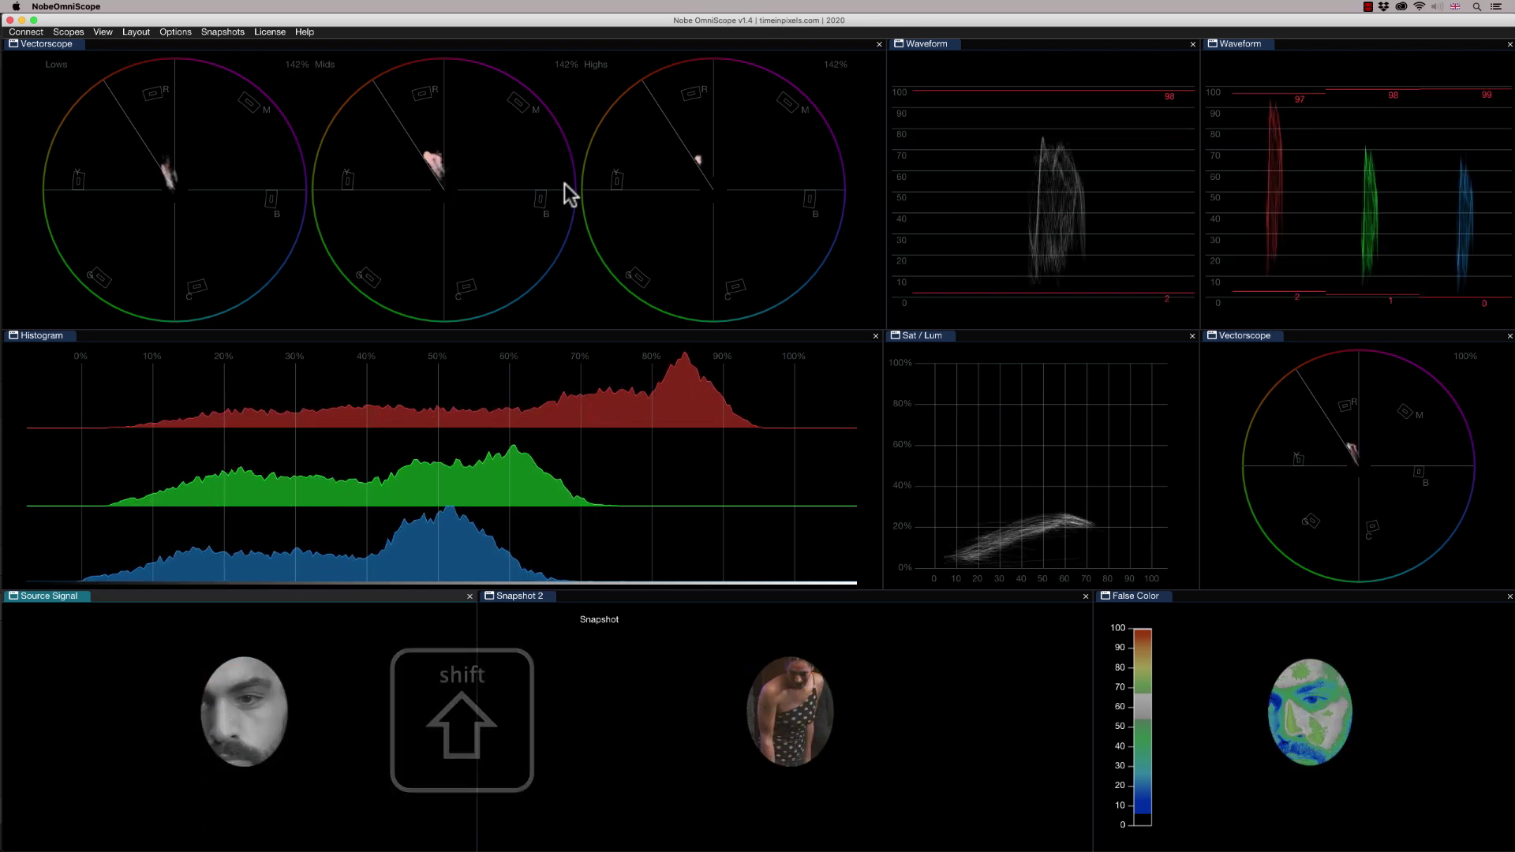
Step: Solo the lower-right Vectorscope to fill the window, then return to the multi-scope layout
double_click(1306, 467)
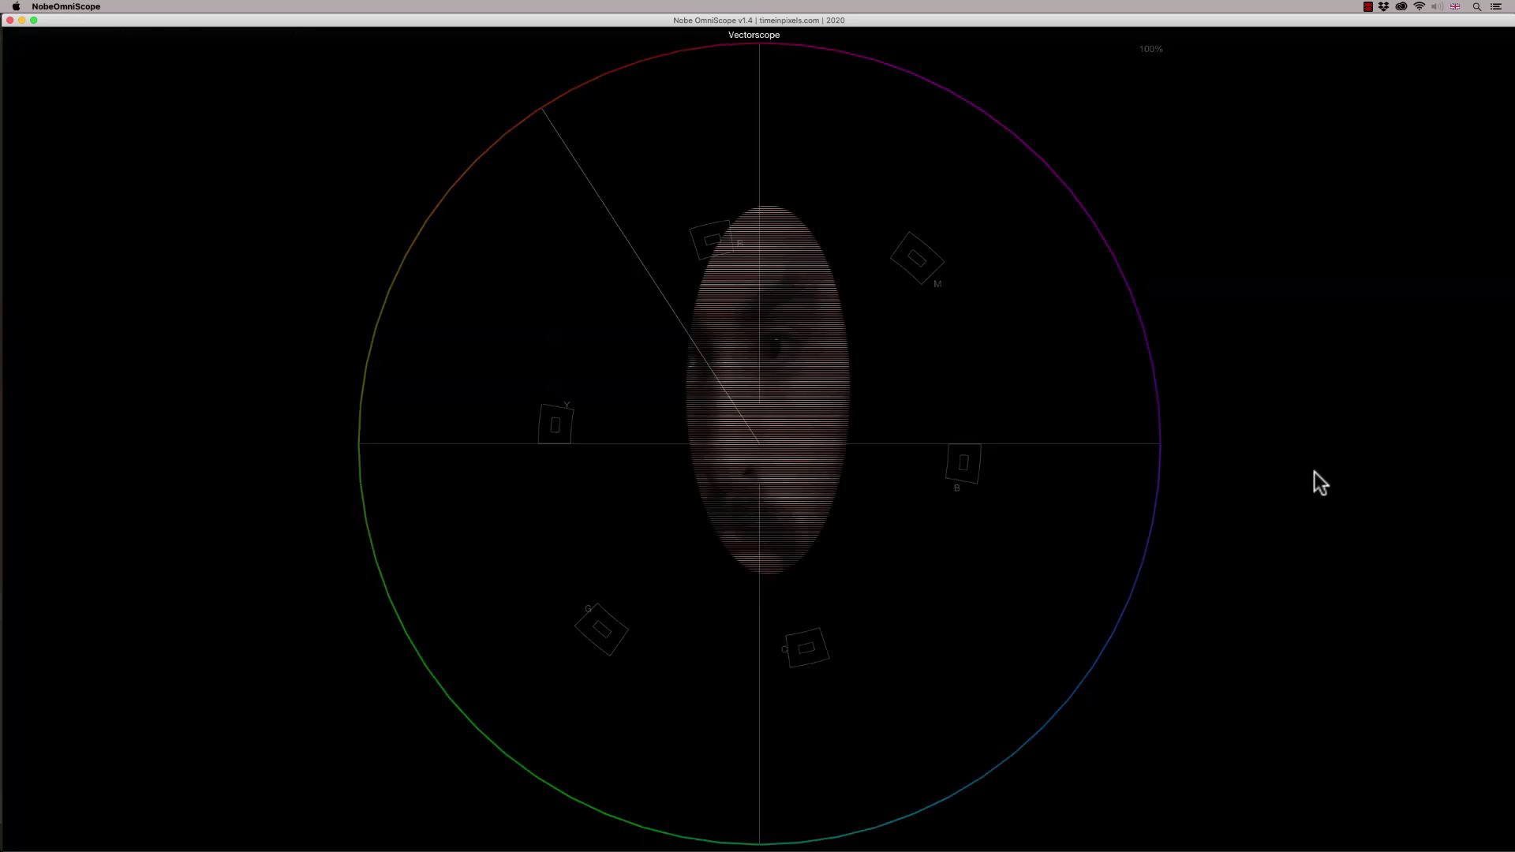
key(alt+s)
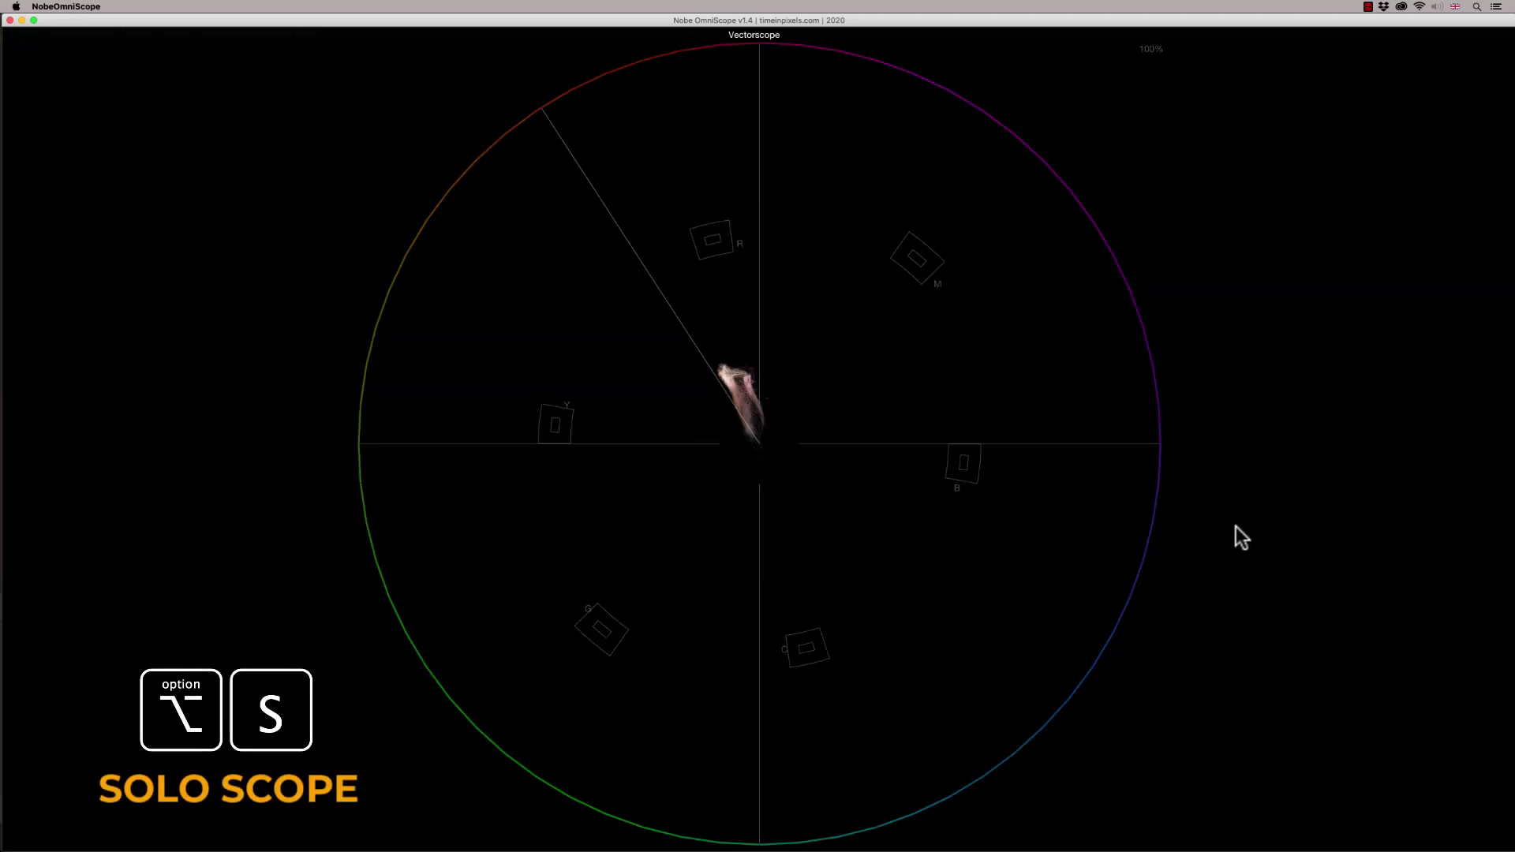
double_click(969, 490)
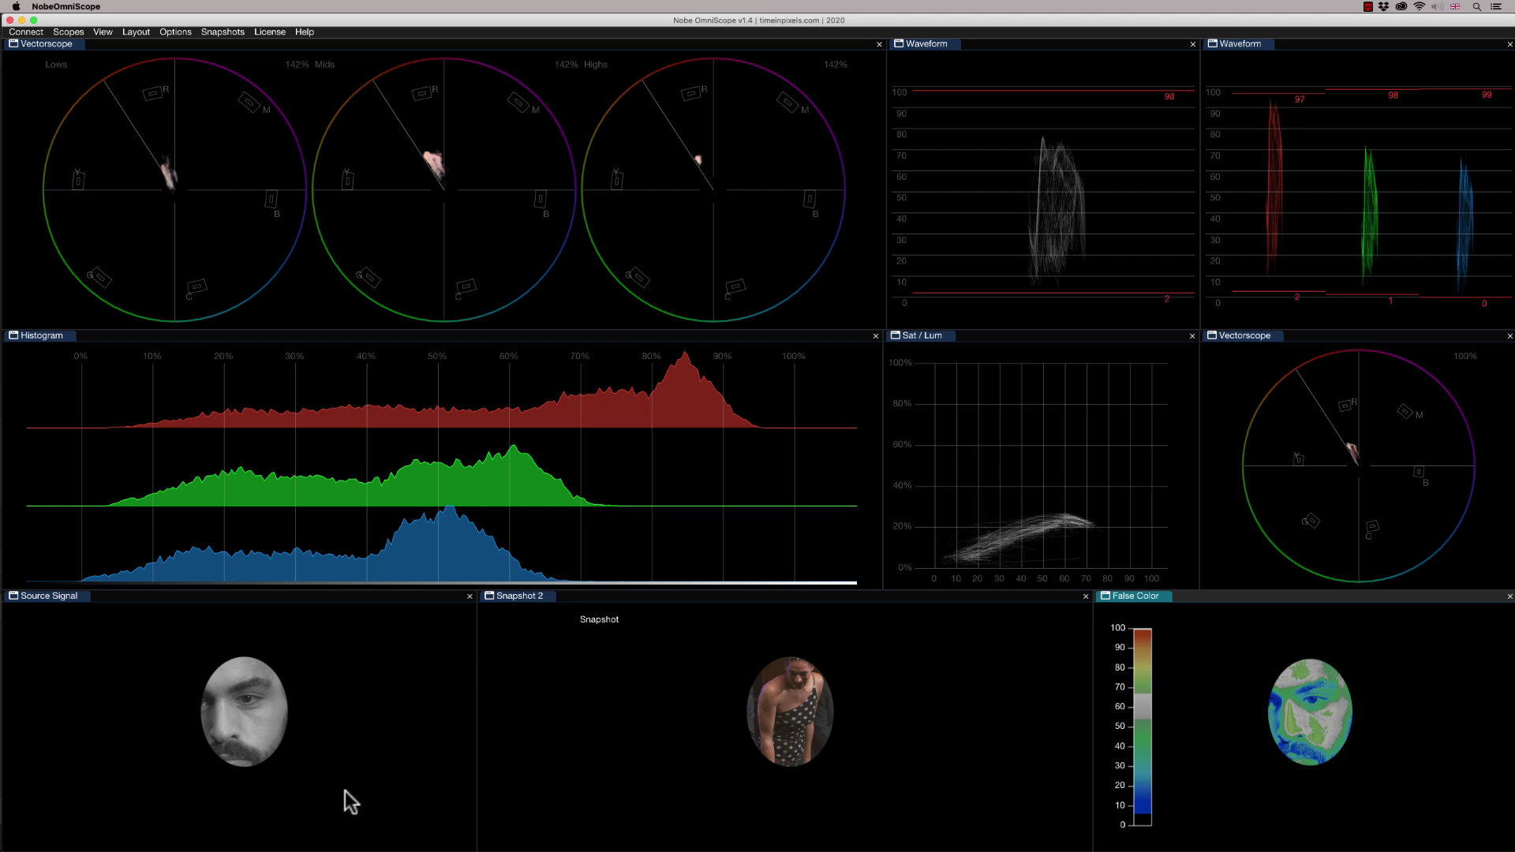
Step: Clear the oval face mask, isolate the 49–72% luma range via the Histogram, then clear it
click(282, 751)
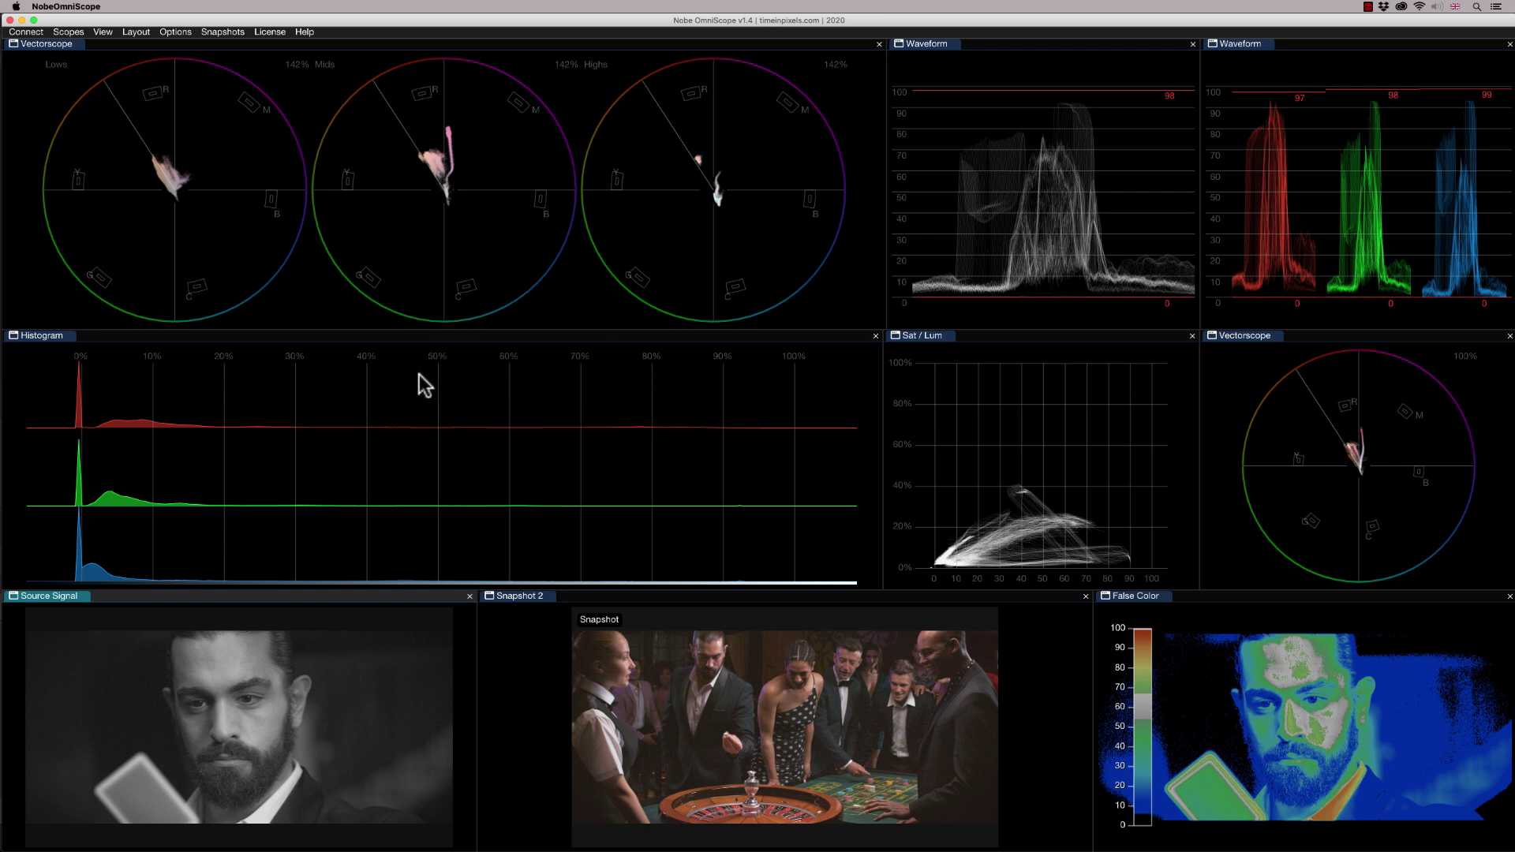
drag(419, 377, 633, 520)
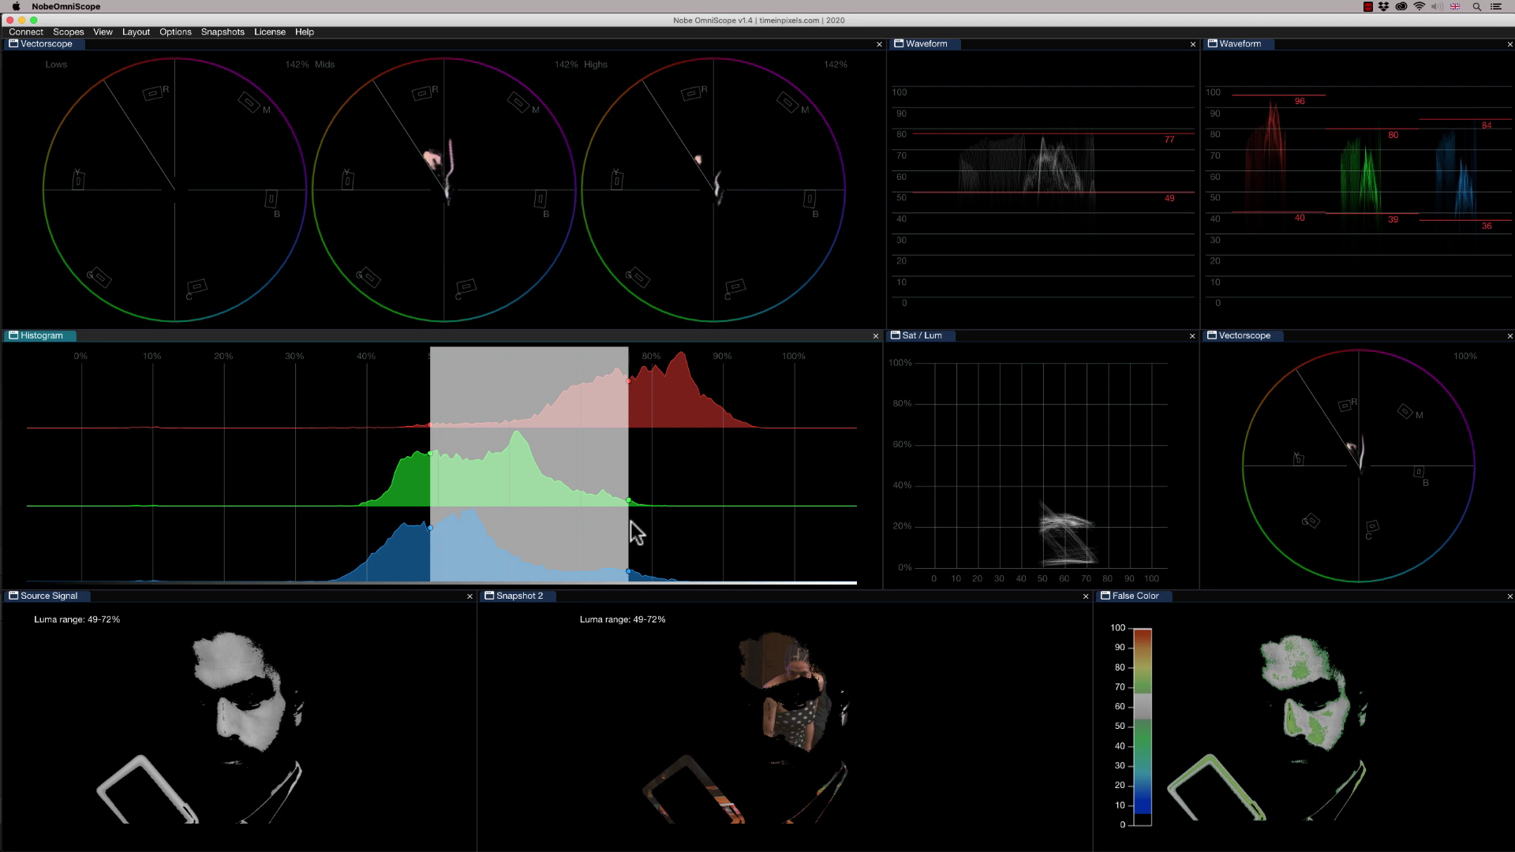
click(617, 505)
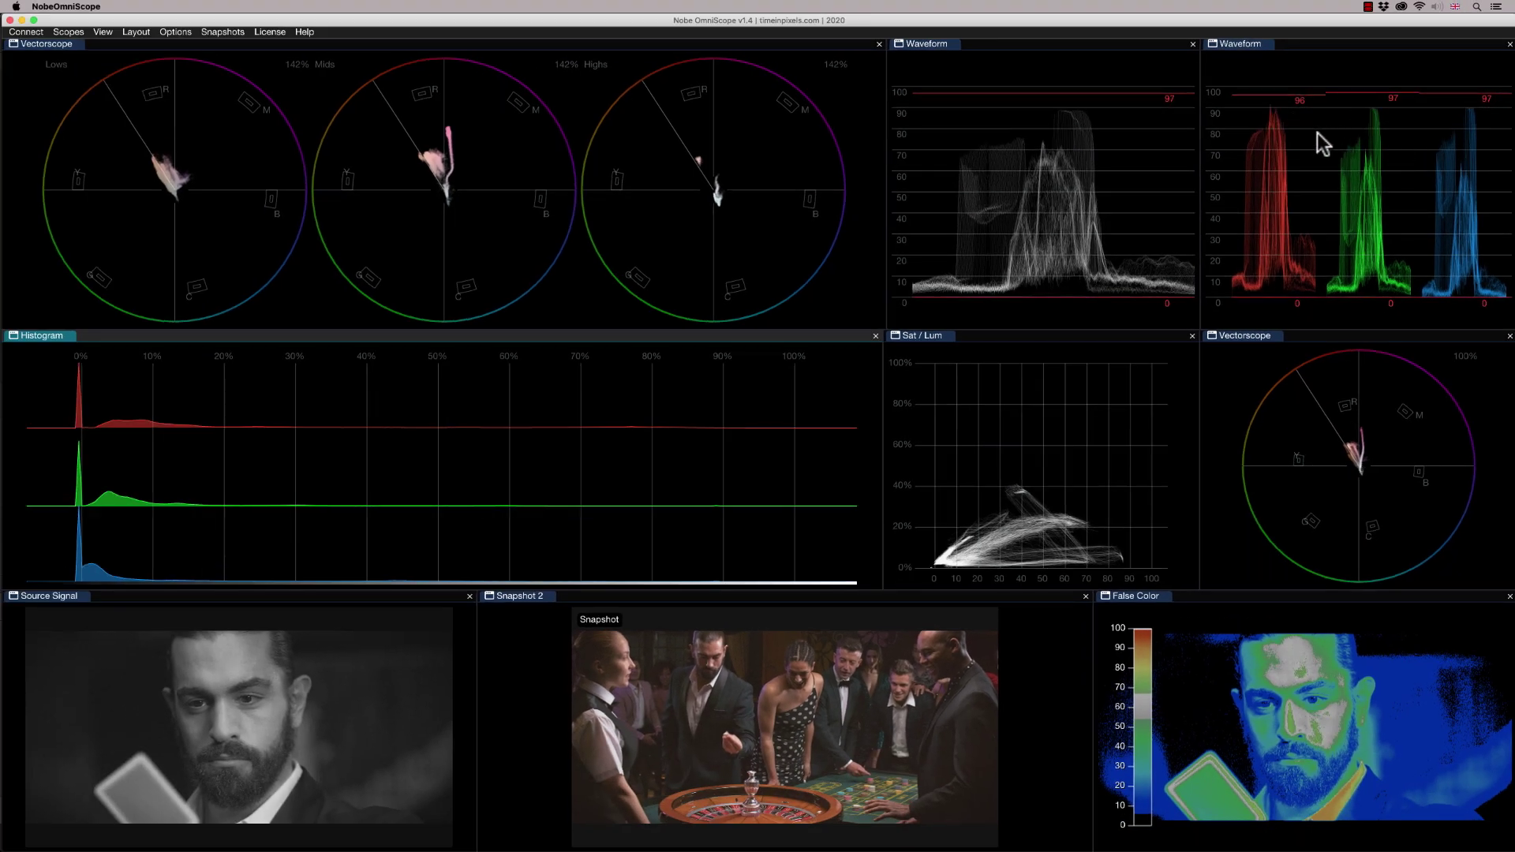
Step: Hide the menu and title bars, reset the snapshot to the portrait, and sample only the forehead
key(Tab)
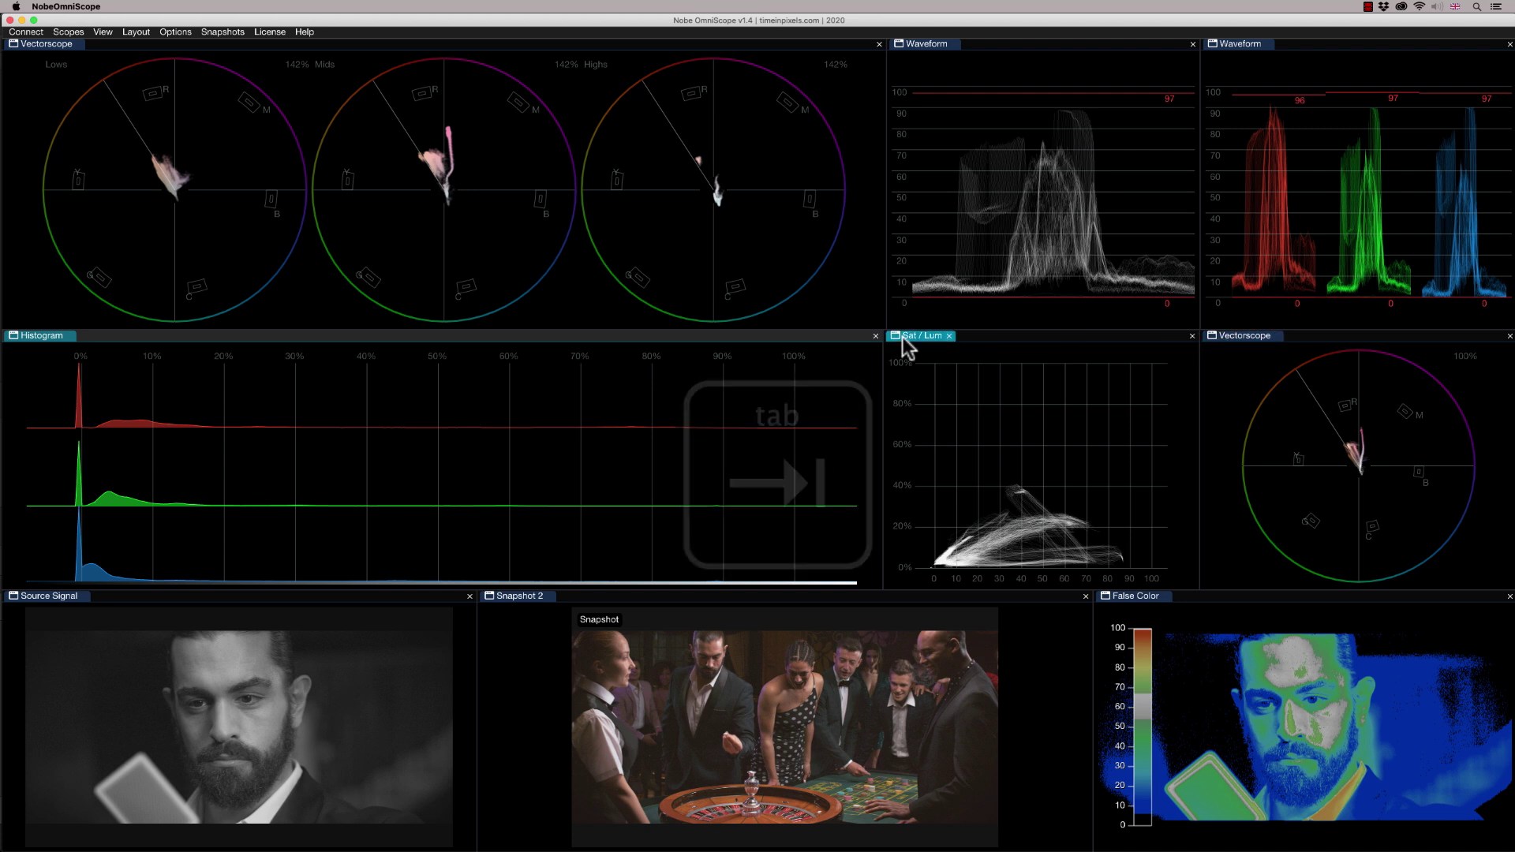
key(Tab)
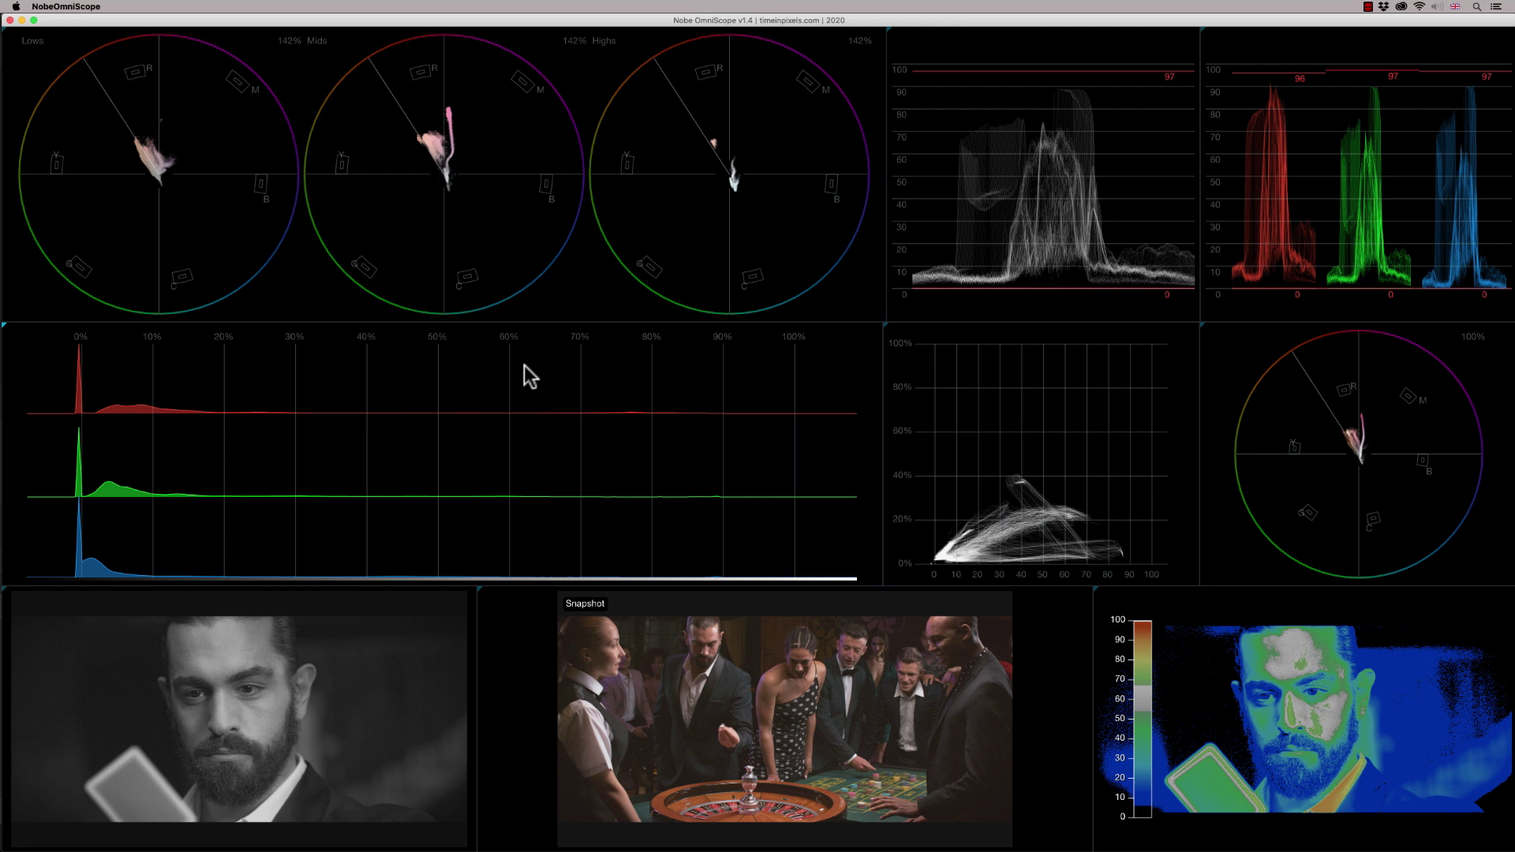
right_click(643, 636)
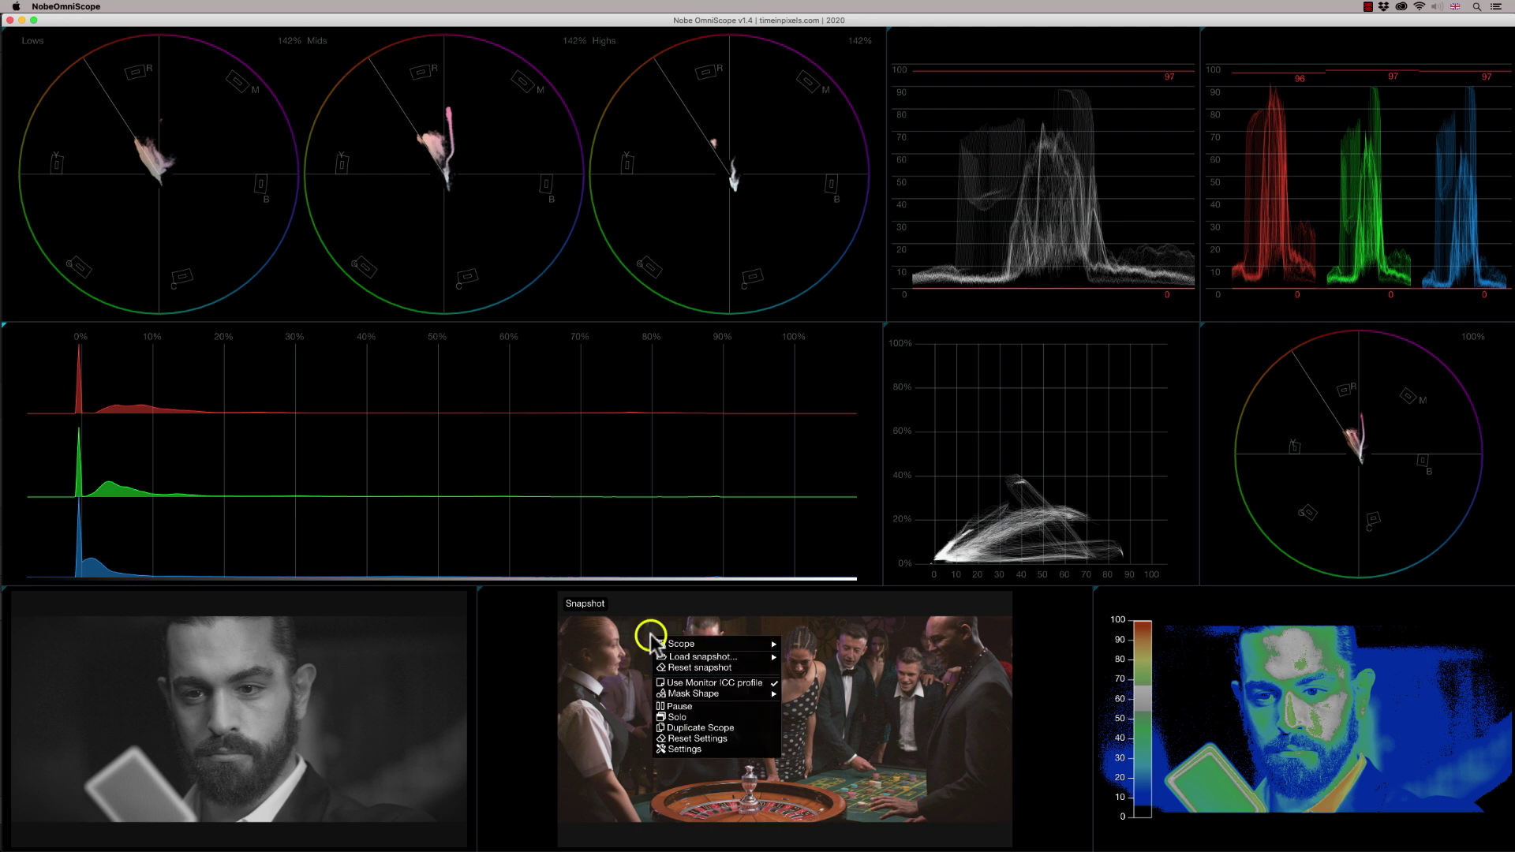
click(712, 668)
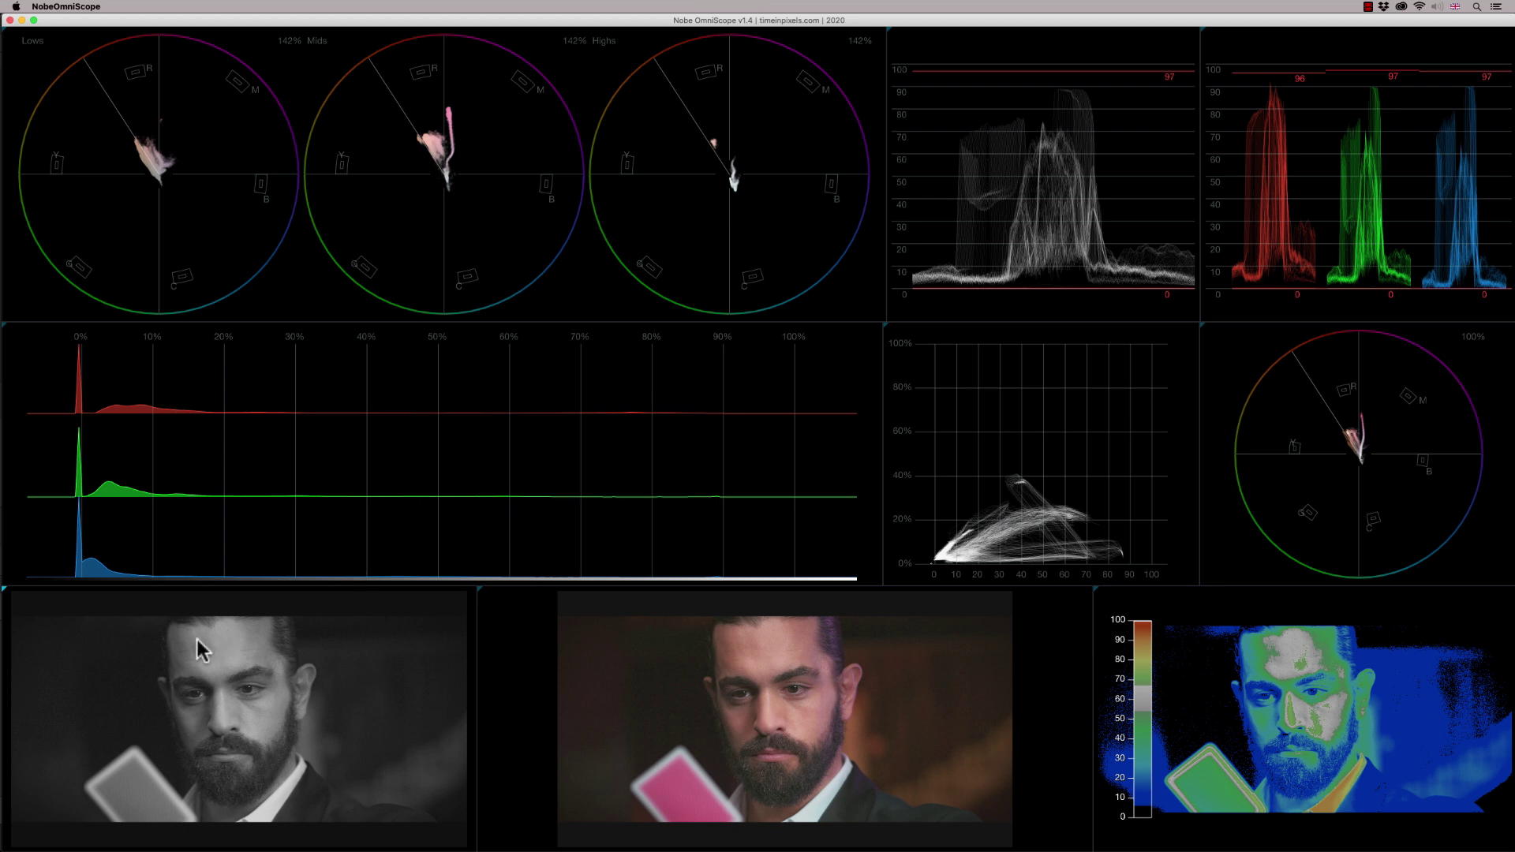
drag(189, 646, 249, 693)
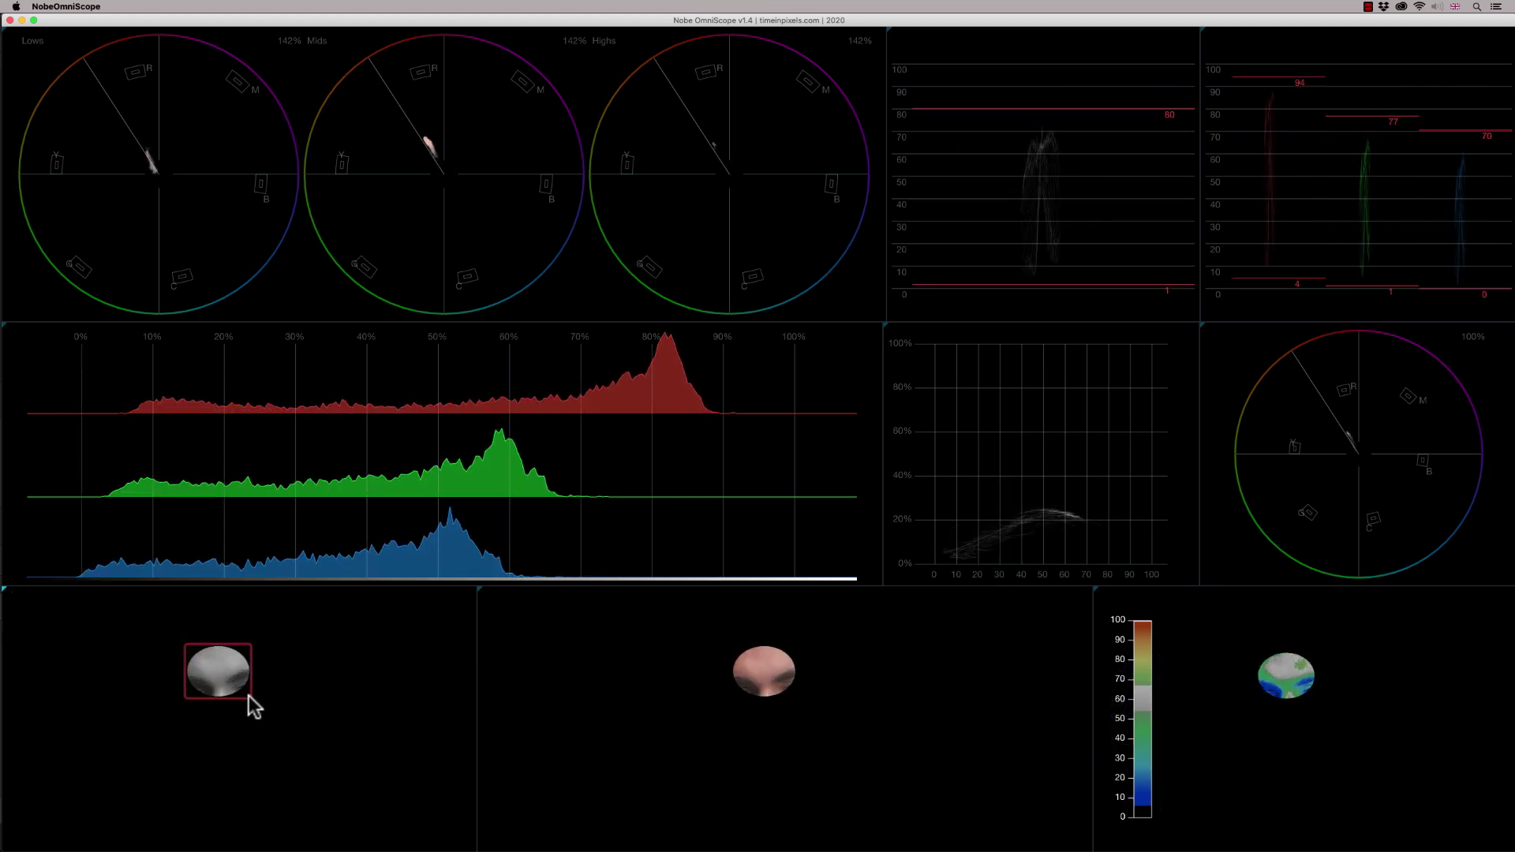